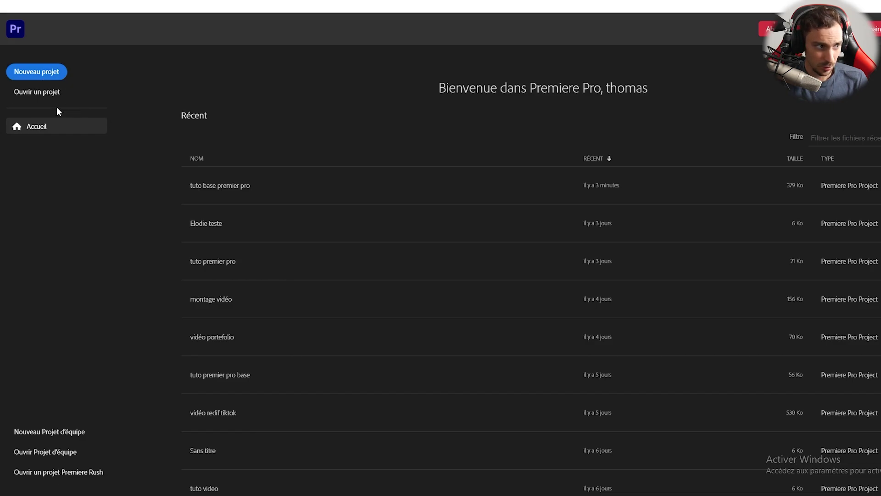
# - Start a new project and name it "tuto premiere pro"
pyautogui.click(36, 72)
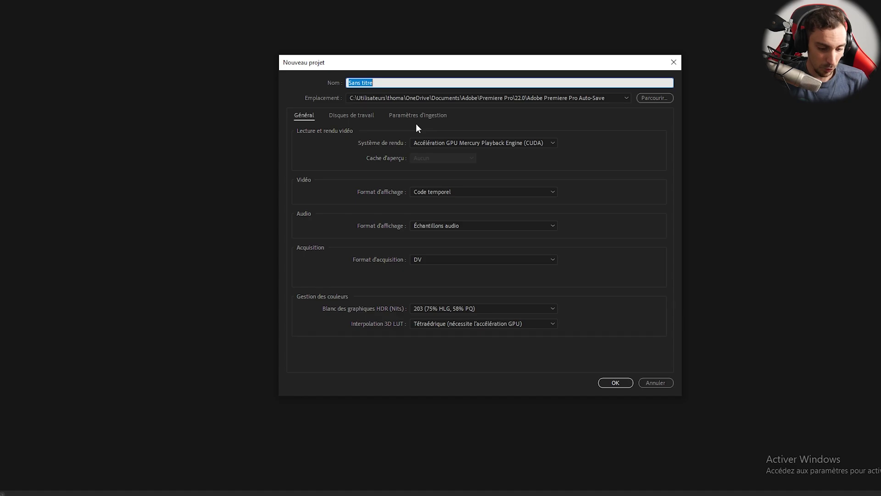
pyautogui.write('tuto ')
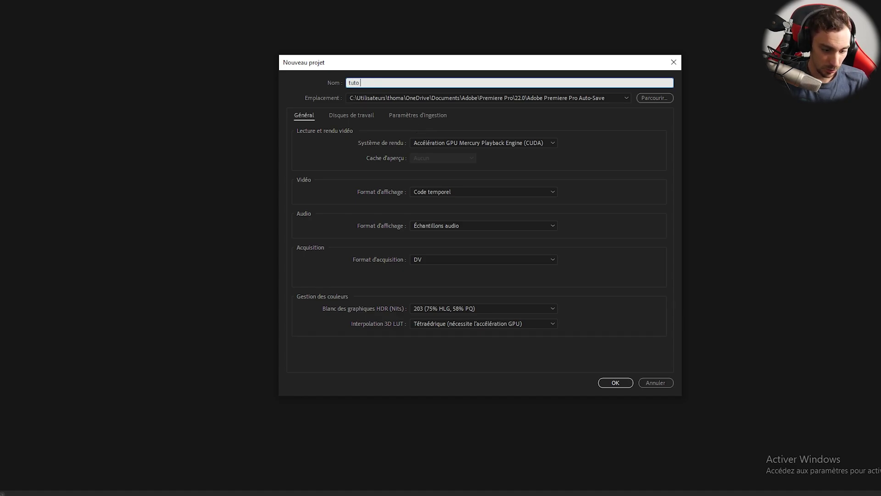
pyautogui.write('premier')
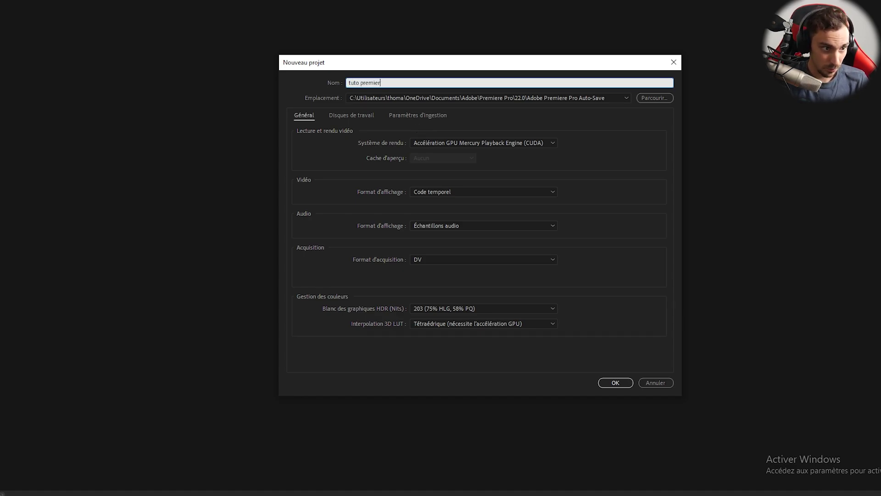
pyautogui.press('BackSpace')
pyautogui.press('BackSpace')
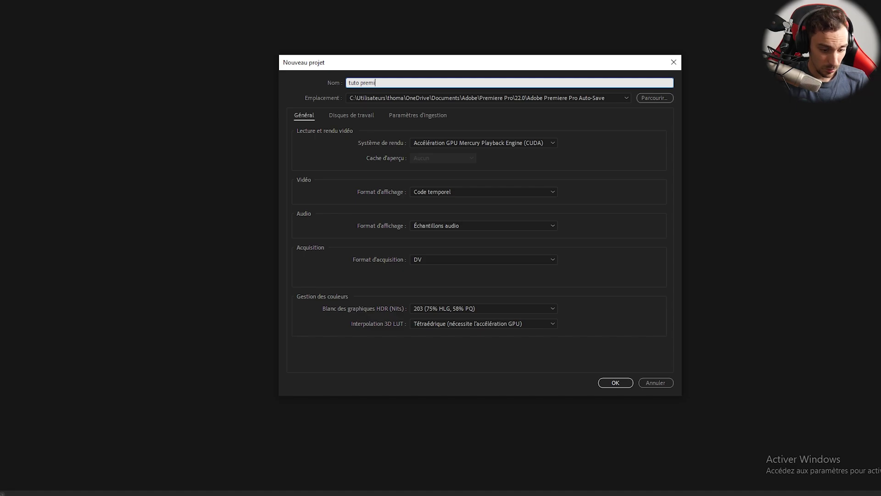
pyautogui.write('er pro')
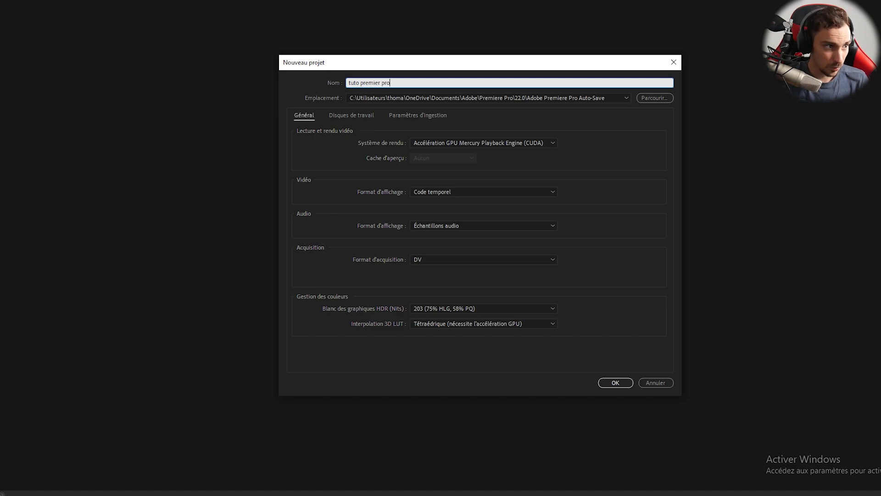
pyautogui.click(381, 82)
pyautogui.write('e')
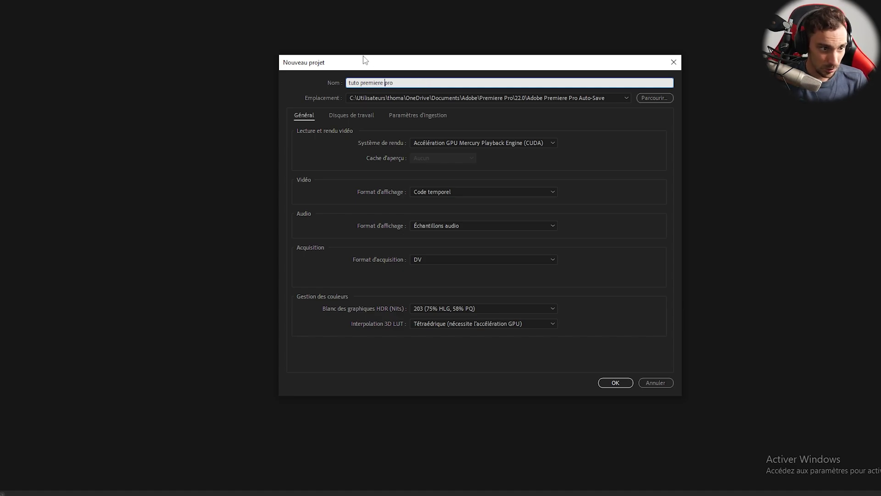
pyautogui.click(626, 133)
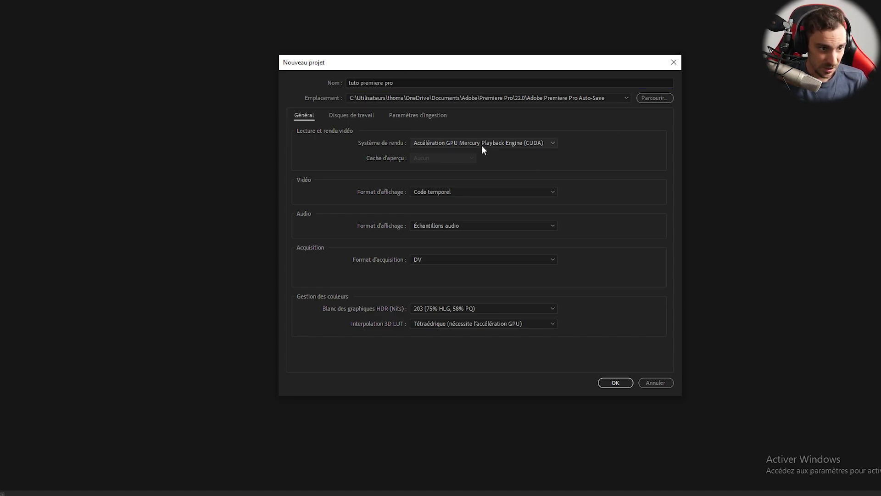
# - Set the project's video renderer to Accélération GPU Mercury Playback Engine (CUDA), after checking the software-only alternative
pyautogui.click(507, 144)
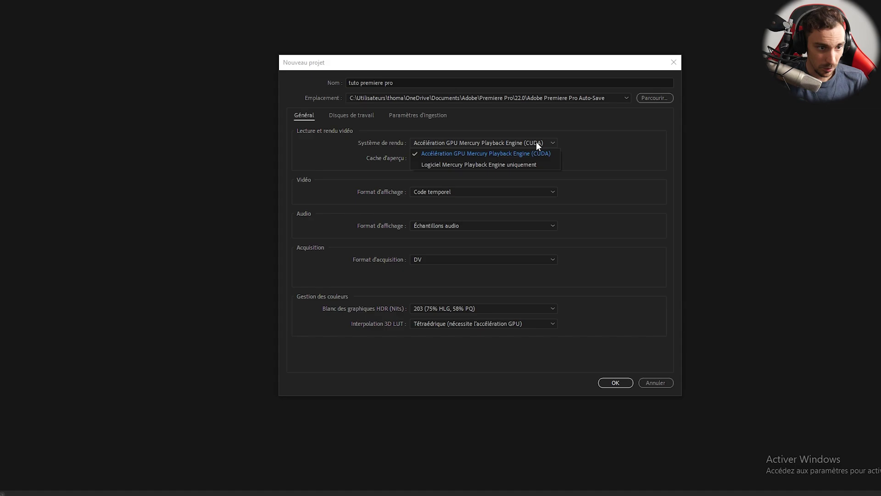
pyautogui.click(528, 154)
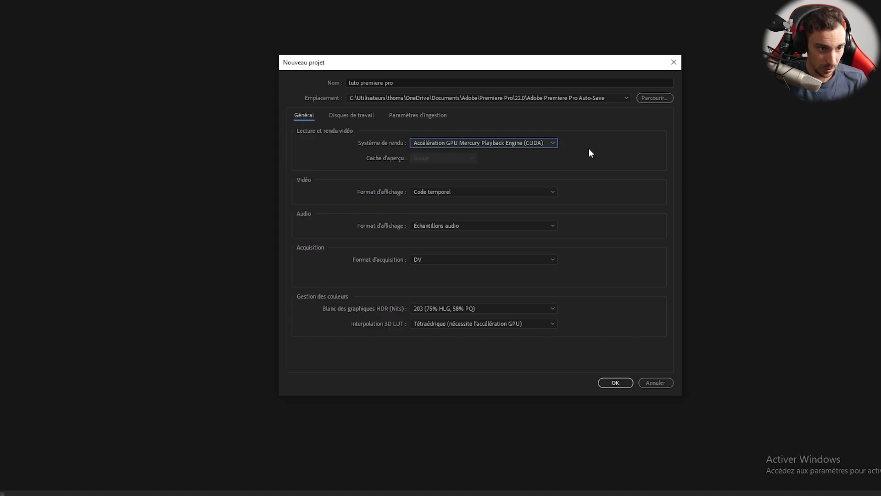
pyautogui.click(542, 145)
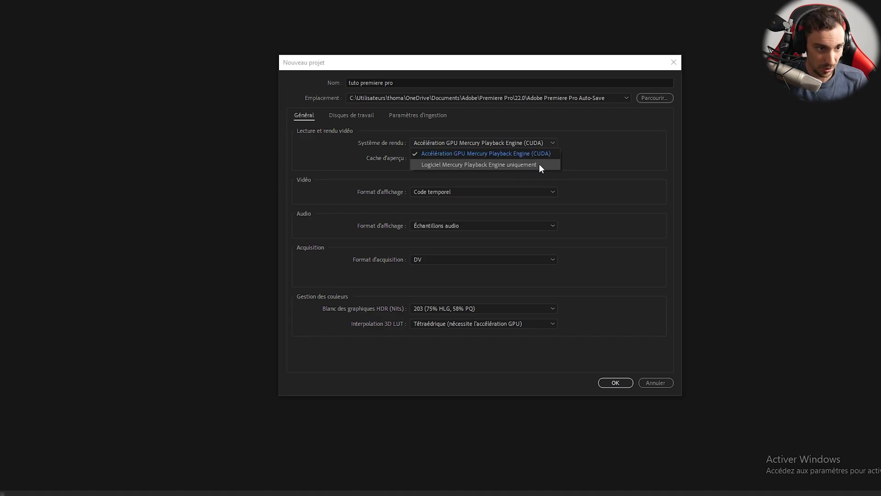
pyautogui.click(591, 158)
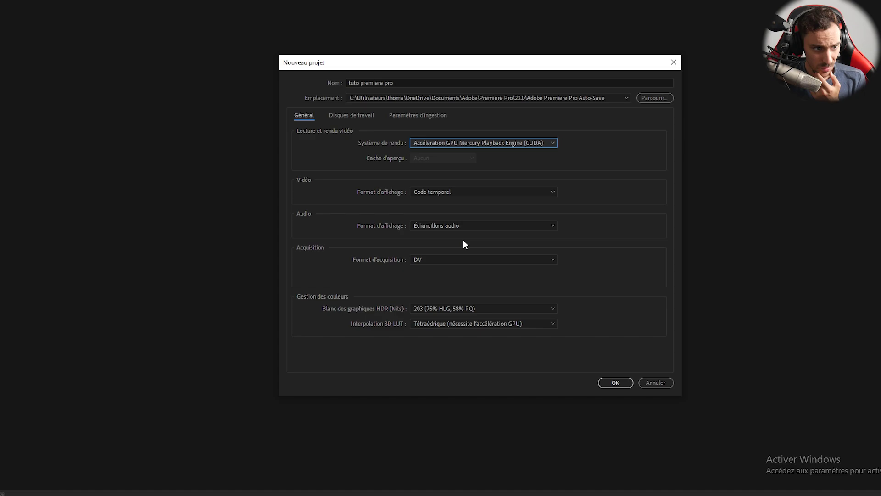
# - Review the project's scratch disk, ingest and save location settings, and create the project
pyautogui.click(367, 119)
pyautogui.click(406, 118)
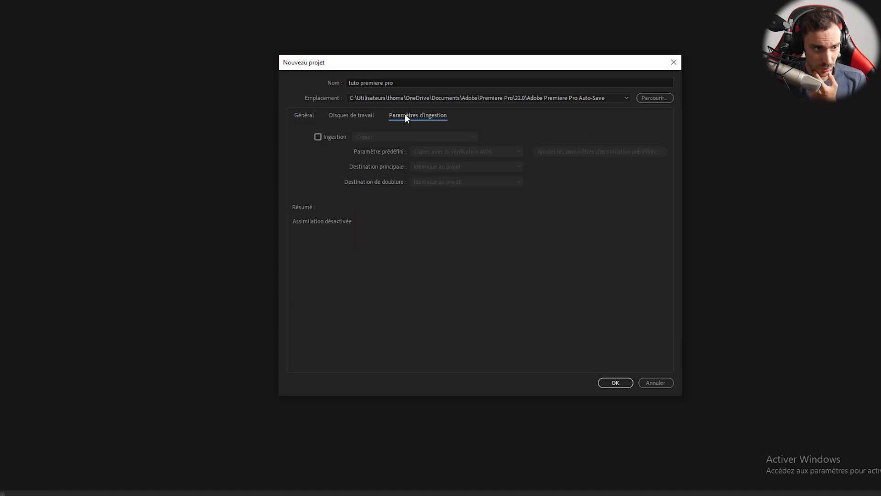
pyautogui.click(301, 118)
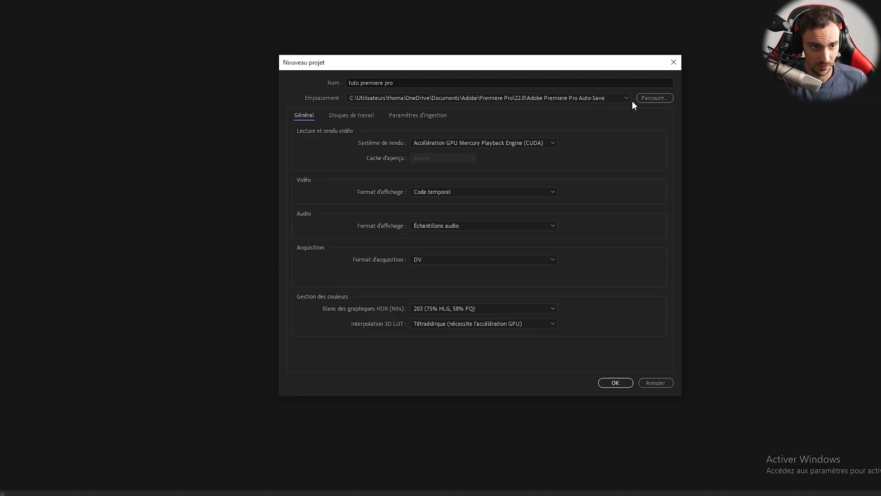
pyautogui.click(667, 98)
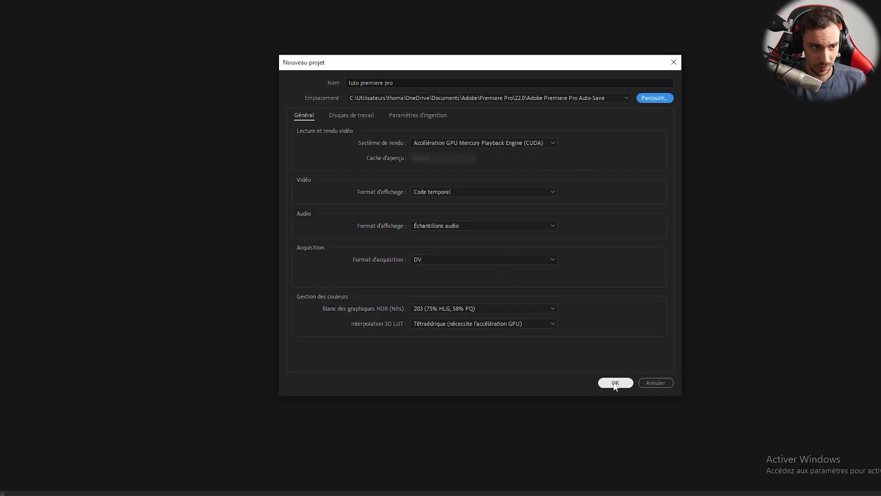
pyautogui.click(615, 384)
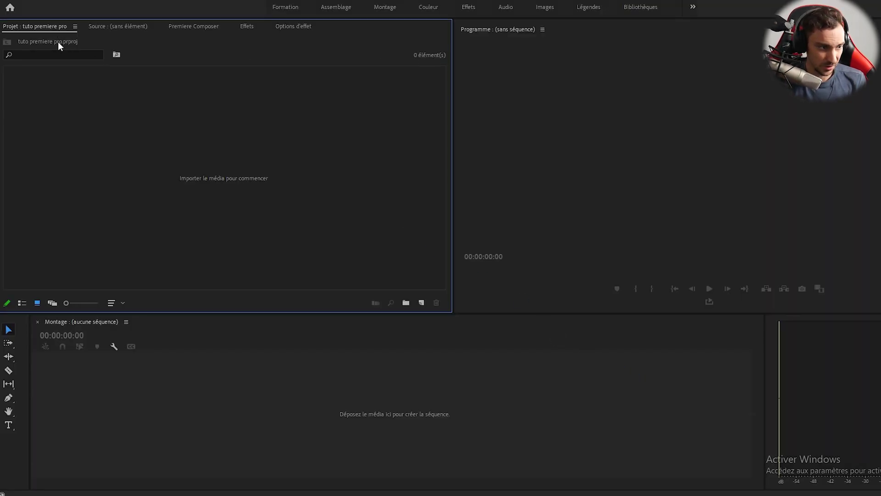
# - Dock the Project panel in its own area below the Source monitor, beside the tools and timeline
pyautogui.moveTo(55, 27); pyautogui.dragTo(223, 365)
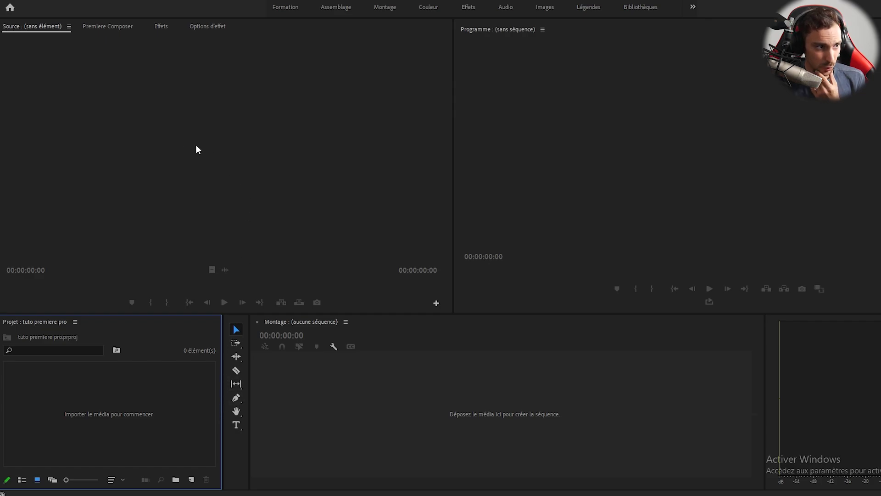
pyautogui.click(266, 216)
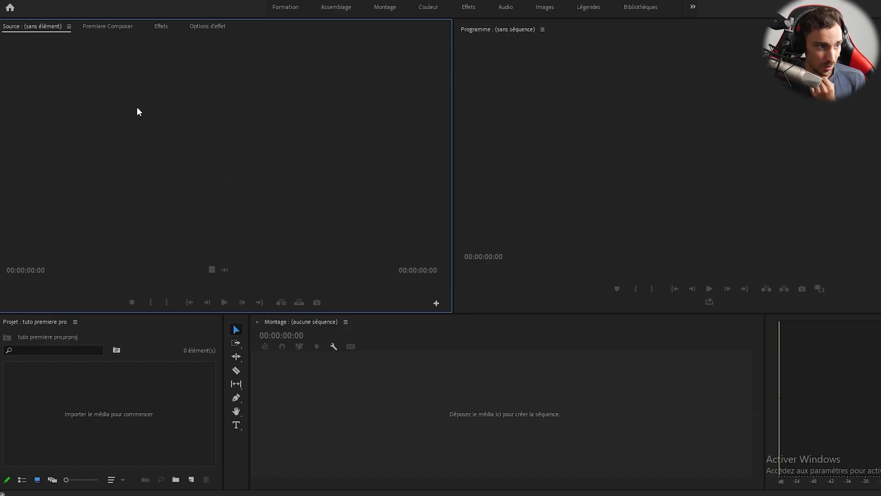
# - Examine the Premiere Composer Starter Pack, the effects list with its Presets folder, the effect options and the Program monitor
pyautogui.click(88, 28)
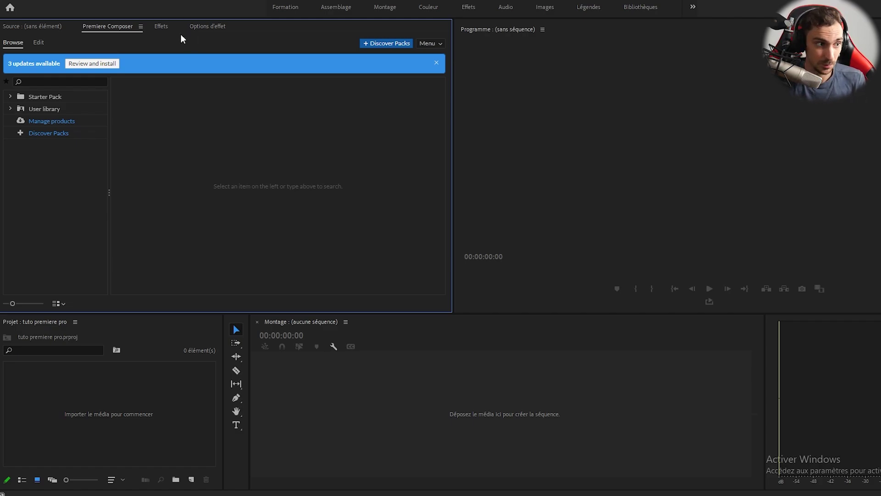
pyautogui.click(10, 97)
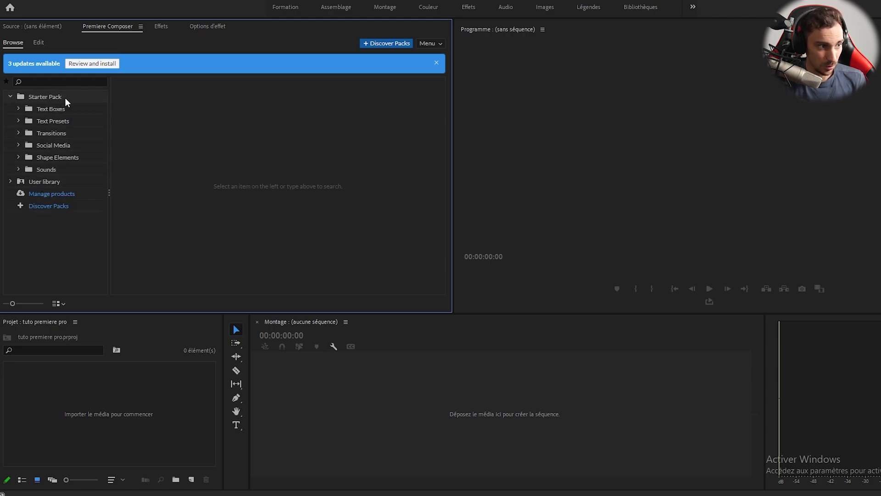
pyautogui.click(166, 26)
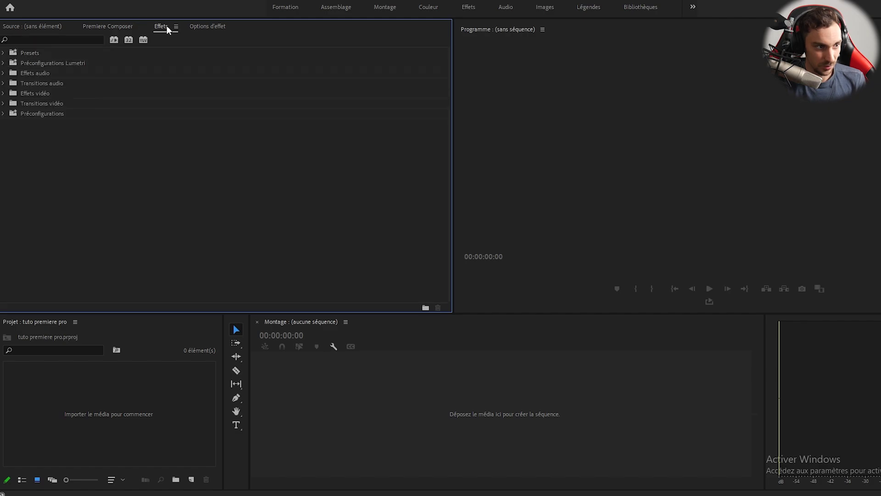
pyautogui.click(127, 27)
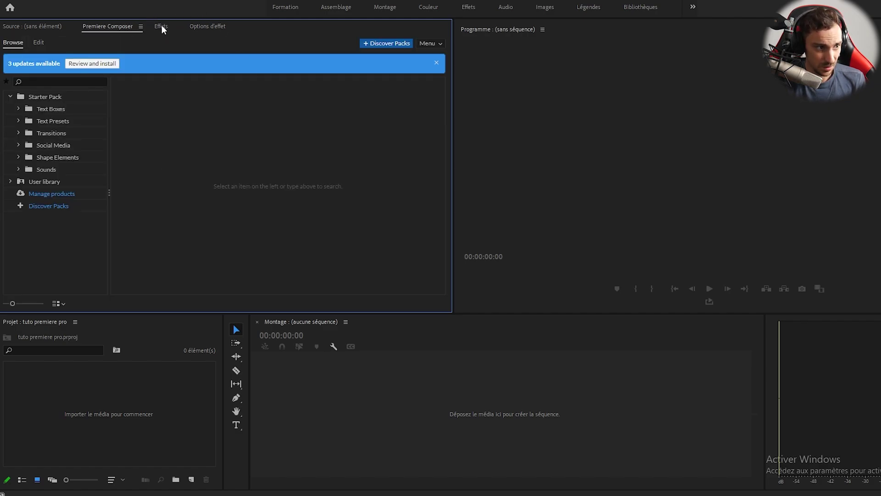
pyautogui.click(162, 26)
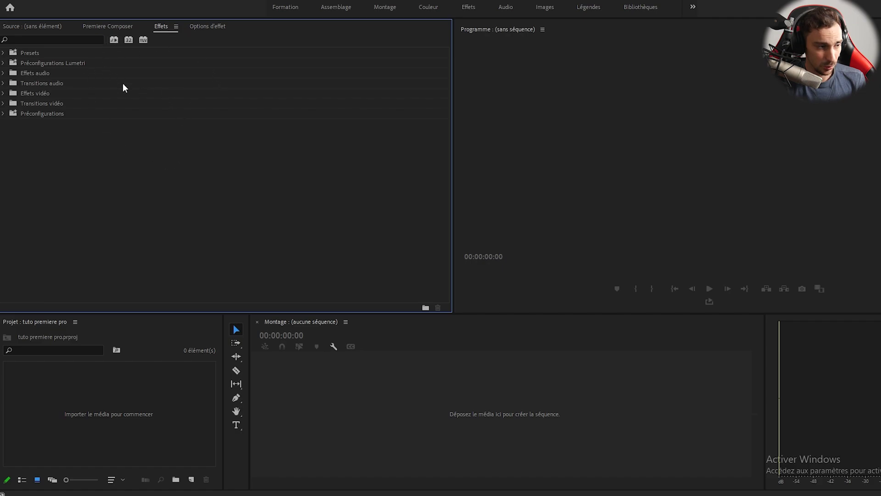
pyautogui.click(3, 54)
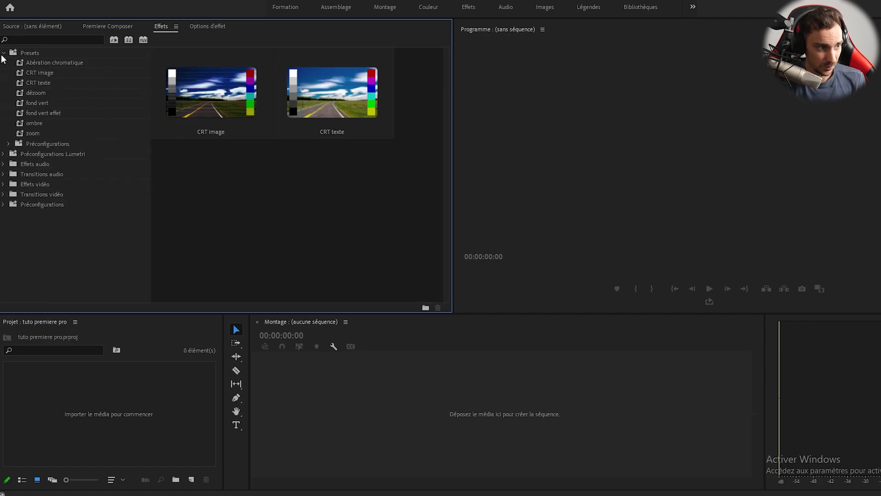
pyautogui.click(3, 54)
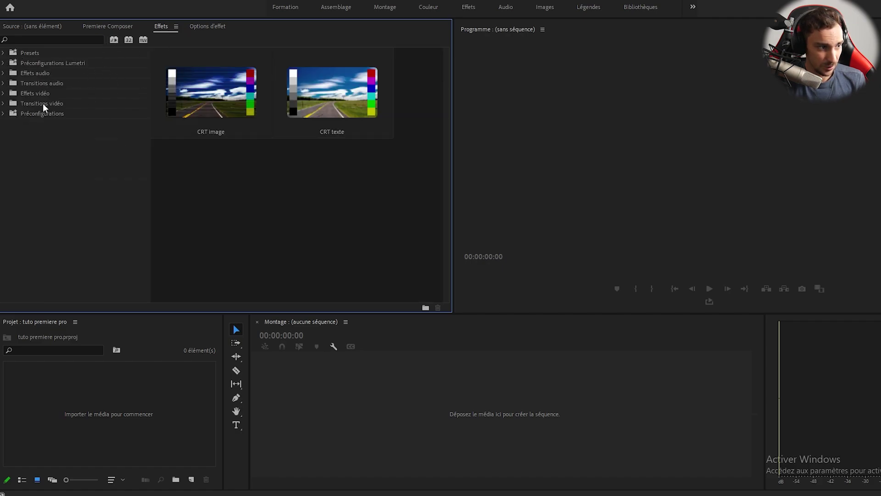
pyautogui.click(201, 29)
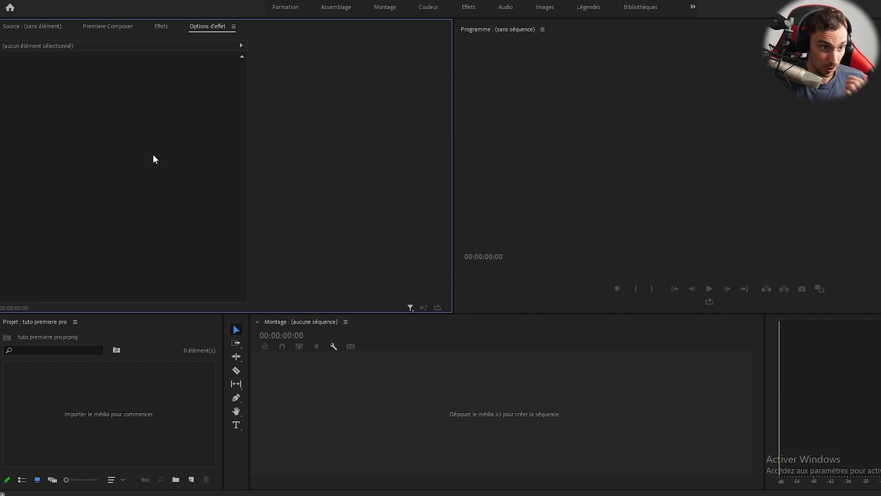
pyautogui.click(629, 181)
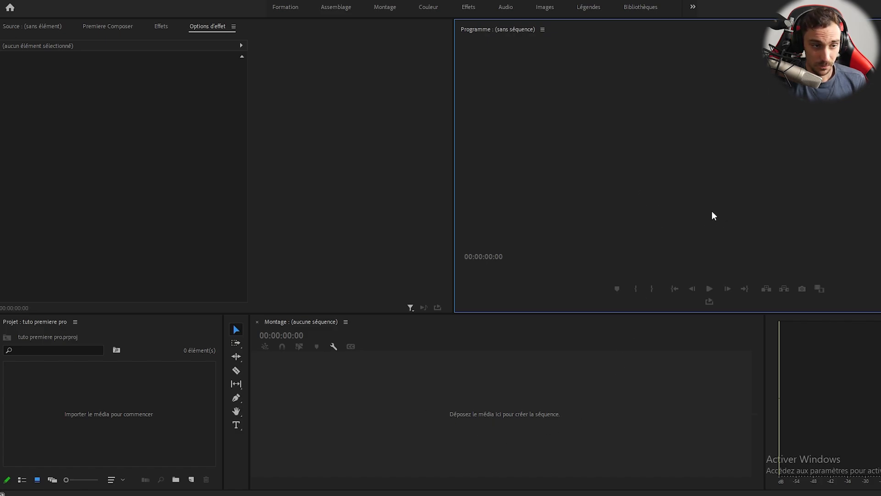
# - Shrink the audio meters to extend the timeline area, and widen the Project panel
pyautogui.click(842, 377)
pyautogui.moveTo(765, 384); pyautogui.dragTo(874, 383)
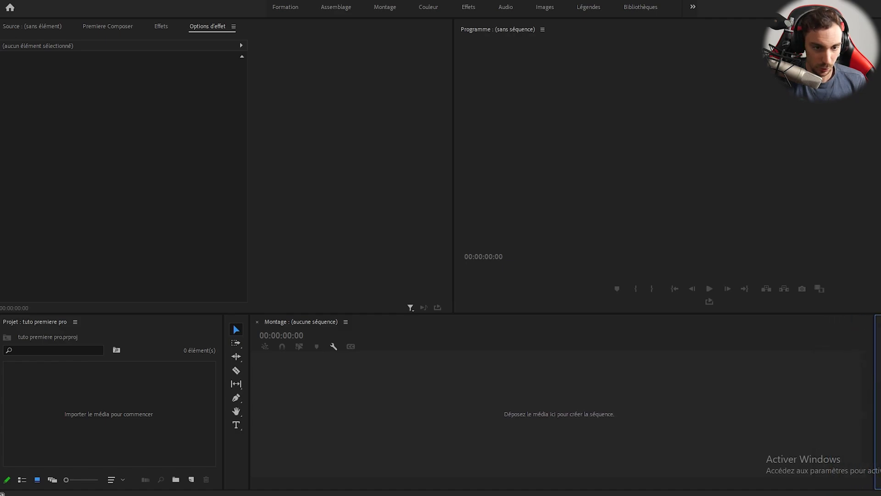
pyautogui.click(532, 381)
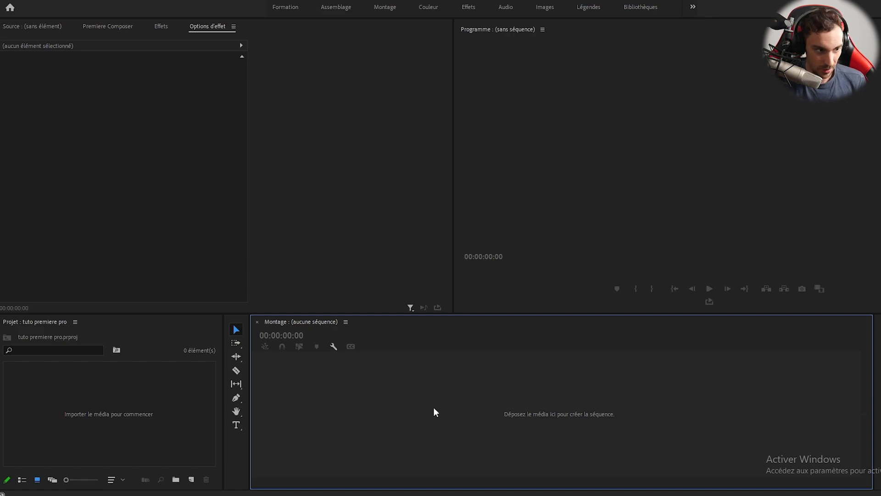
pyautogui.click(238, 442)
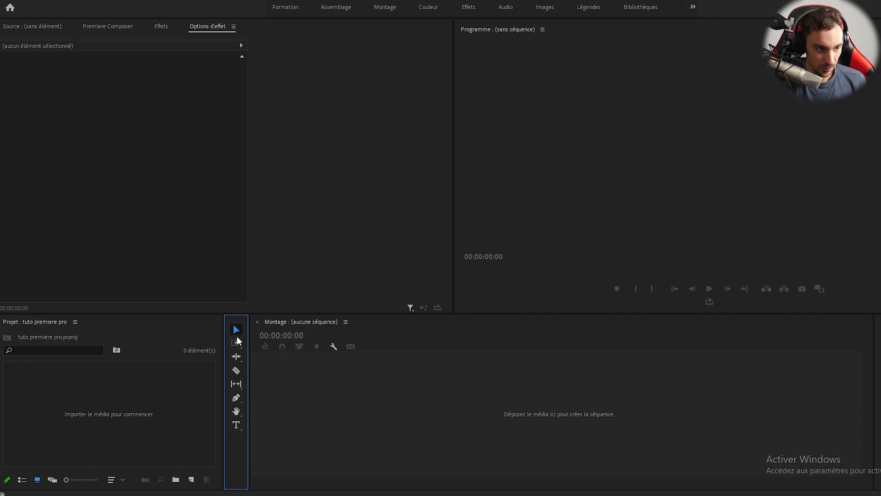
pyautogui.click(120, 400)
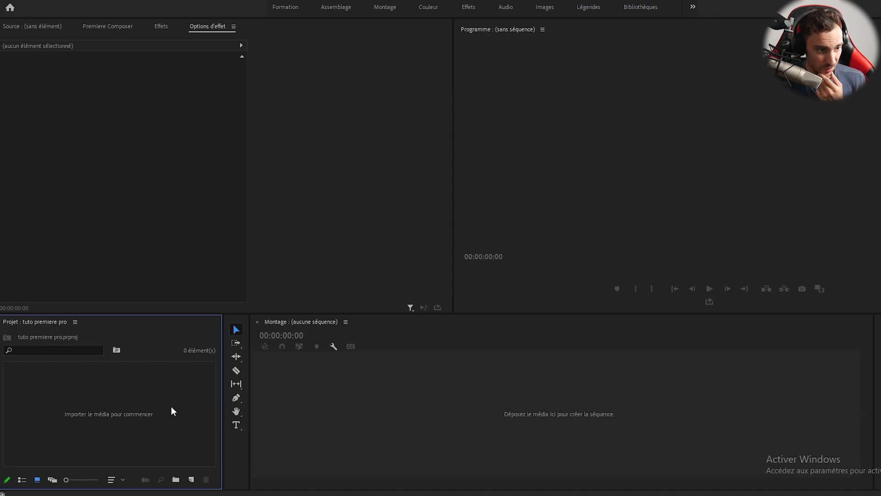
pyautogui.moveTo(223, 396); pyautogui.dragTo(268, 398)
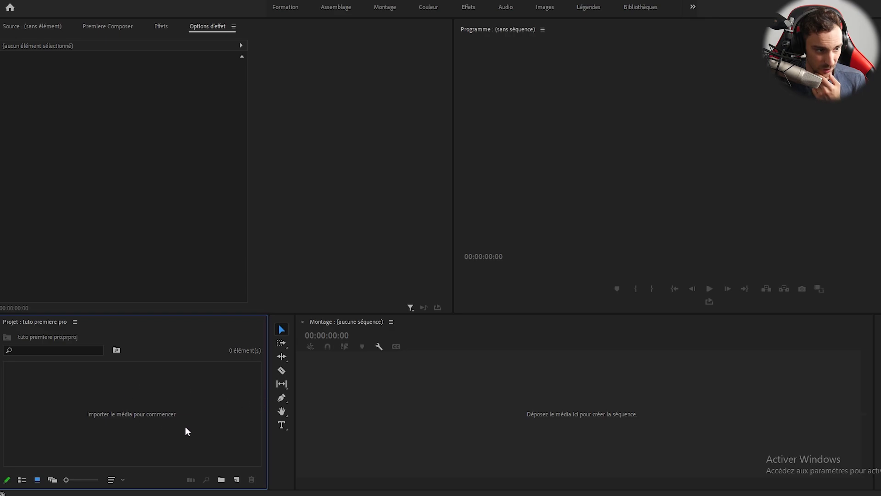
# - Import six clips: Vagues de Particules, Fond Animé Plexus ADN, Fond Rétro Science-Fiction 1, Drone Freestyle, FOND VERT MARINE LE PEN and FOND VERT pluie
pyautogui.rightClick(127, 406)
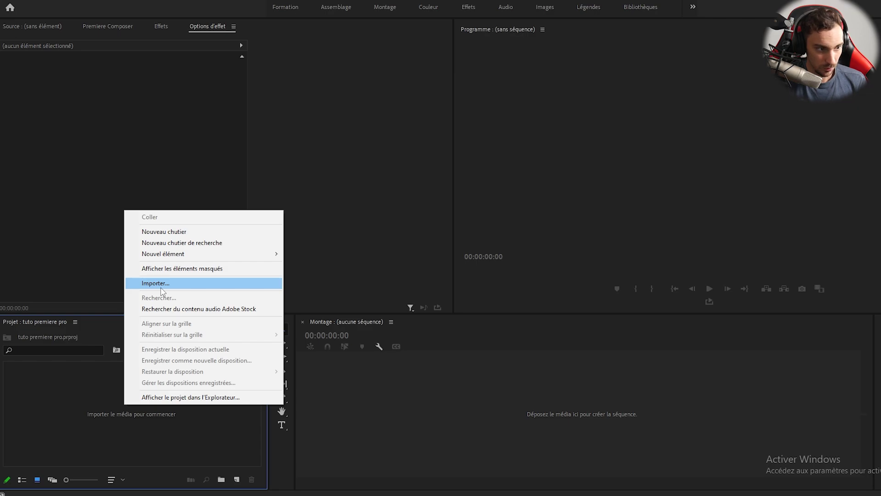
pyautogui.click(161, 287)
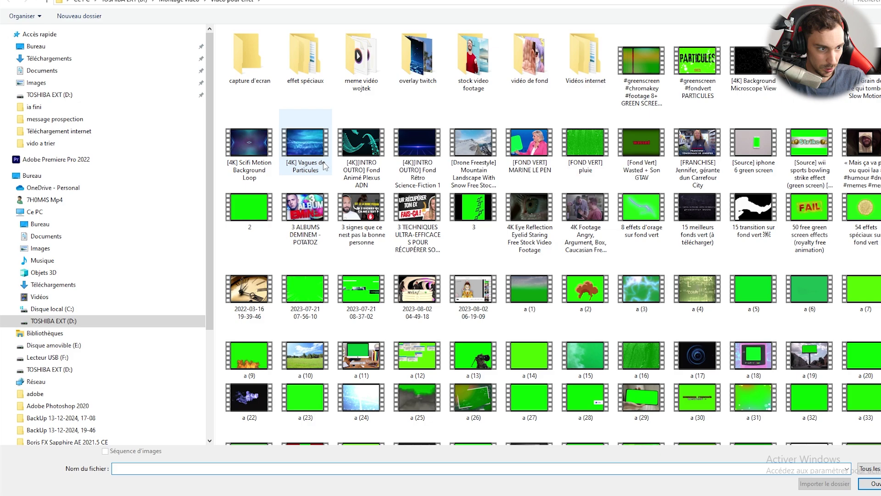
pyautogui.click(324, 167)
pyautogui.keyDown('ctrl'); pyautogui.click(381, 160); pyautogui.keyUp('ctrl')
pyautogui.keyDown('ctrl'); pyautogui.click(417, 160); pyautogui.keyUp('ctrl')
pyautogui.keyDown('ctrl'); pyautogui.click(477, 157); pyautogui.keyUp('ctrl')
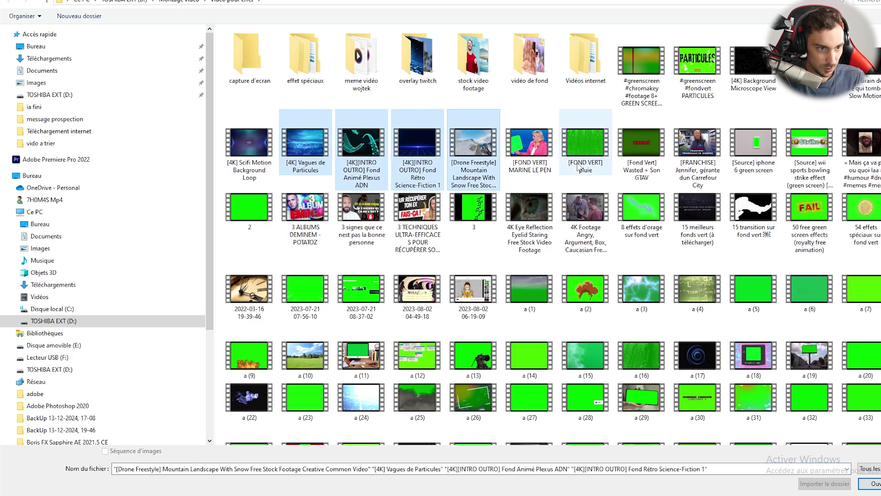
pyautogui.keyDown('ctrl'); pyautogui.click(542, 153); pyautogui.keyUp('ctrl')
pyautogui.keyDown('ctrl'); pyautogui.click(596, 161); pyautogui.keyUp('ctrl')
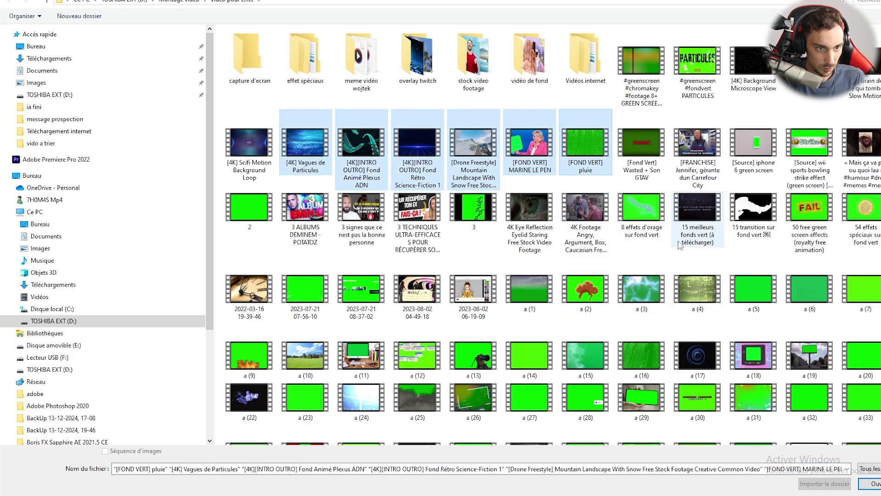
pyautogui.keyDown('ctrl'); pyautogui.click(475, 155); pyautogui.keyUp('ctrl')
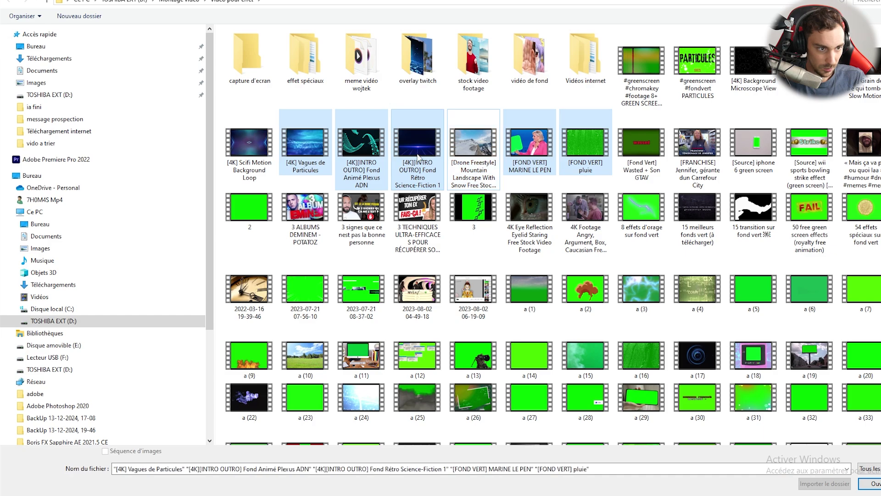
pyautogui.keyDown('ctrl'); pyautogui.click(418, 155); pyautogui.keyUp('ctrl')
pyautogui.keyDown('ctrl'); pyautogui.click(466, 156); pyautogui.keyUp('ctrl')
pyautogui.keyDown('ctrl'); pyautogui.click(428, 157); pyautogui.keyUp('ctrl')
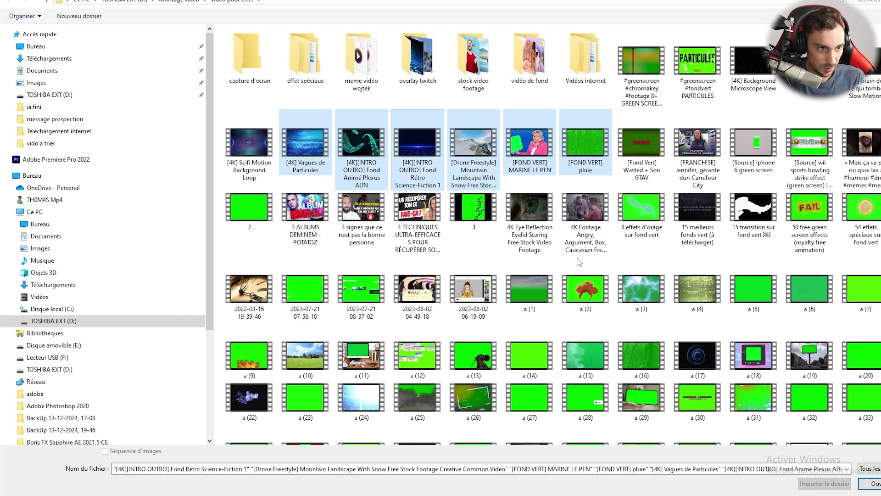
pyautogui.click(871, 490)
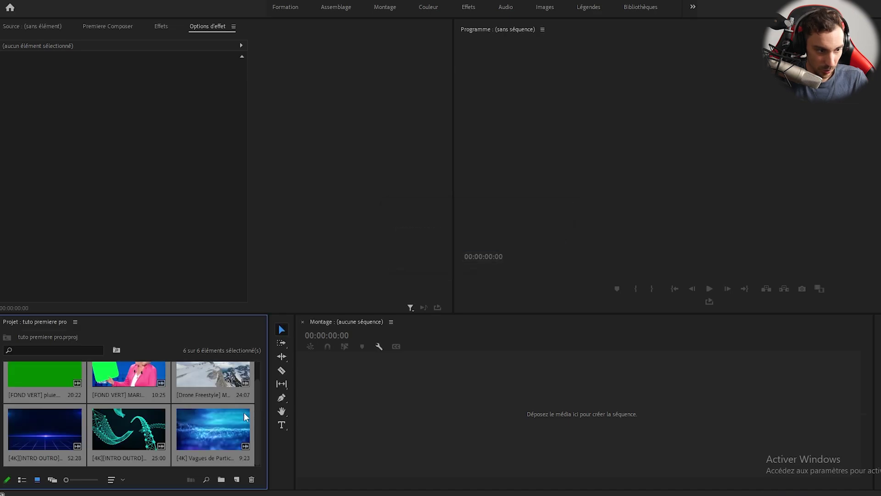
# - Browse the imported clips and load [4K] Vagues de Particules into the Source monitor
pyautogui.click(207, 415)
pyautogui.click(417, 419)
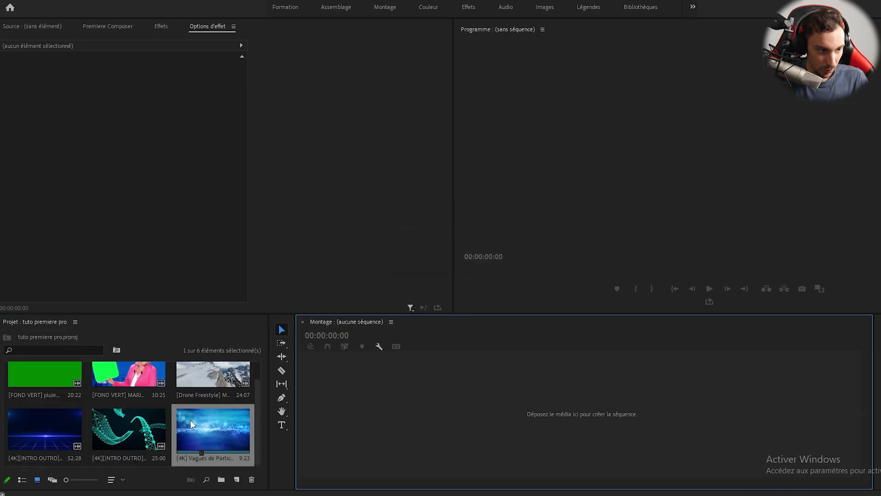
pyautogui.scroll(1, 190, 420)
pyautogui.click(208, 403)
pyautogui.scroll(-1, 87, 421)
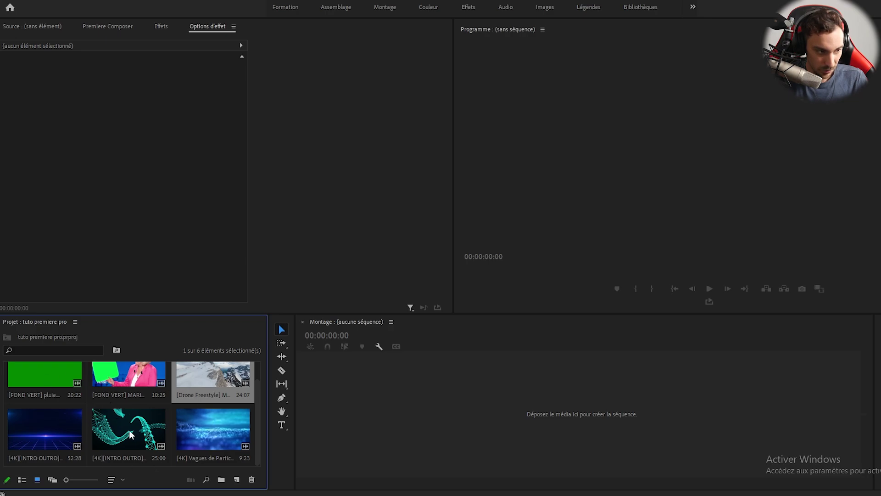
pyautogui.click(216, 433)
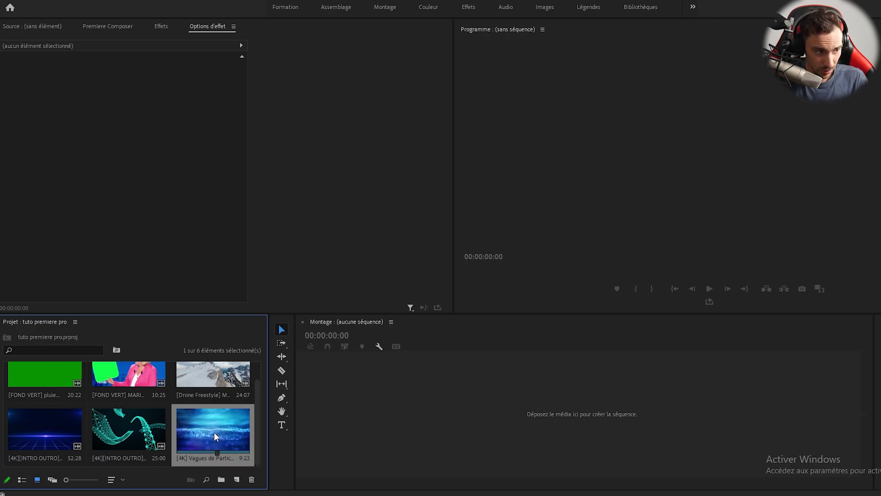
pyautogui.doubleClick(209, 433)
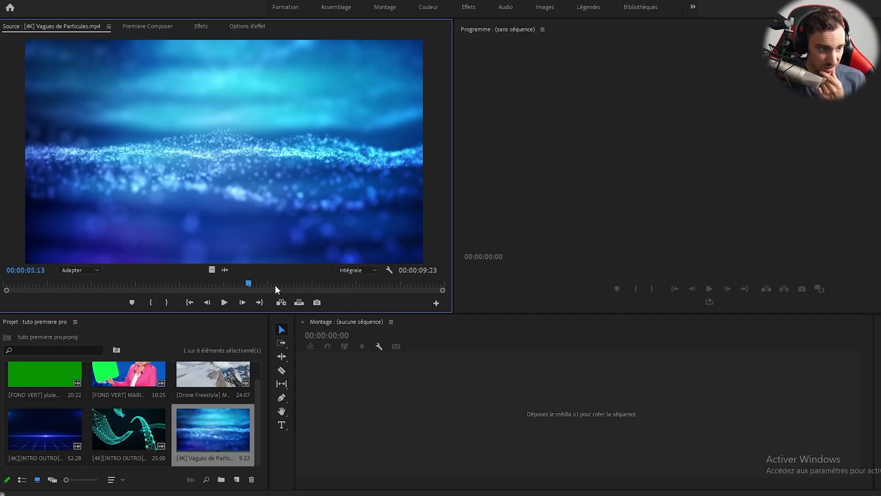
# - Try marking an In point at 00:00:02:17 in the source clip, and clear it
pyautogui.moveTo(243, 285); pyautogui.dragTo(123, 281)
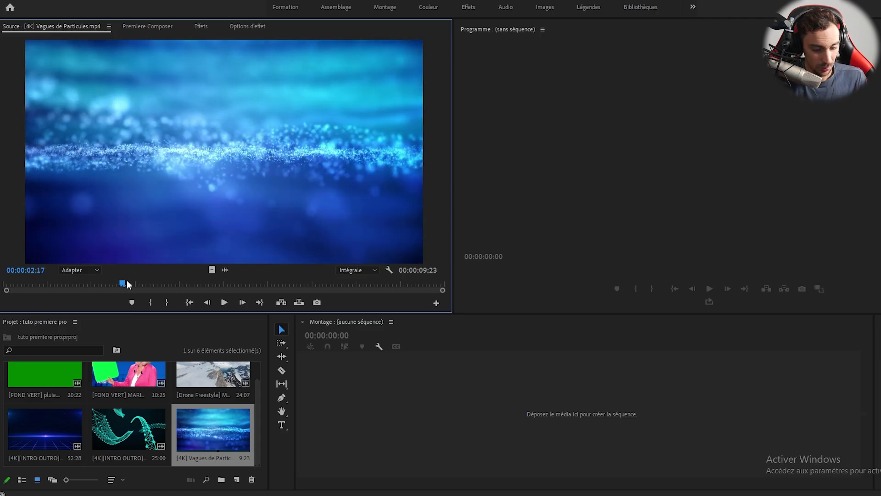
pyautogui.press('i')
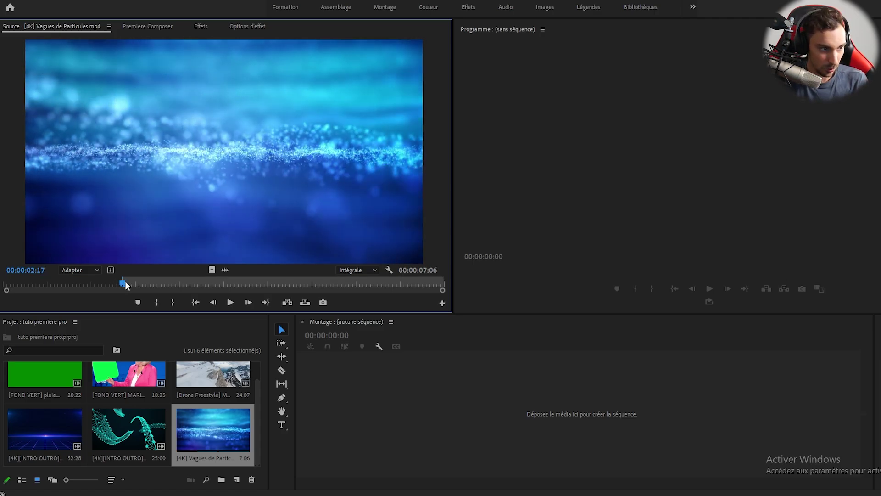
pyautogui.hotkey('ctrl', 'shift', 'i')
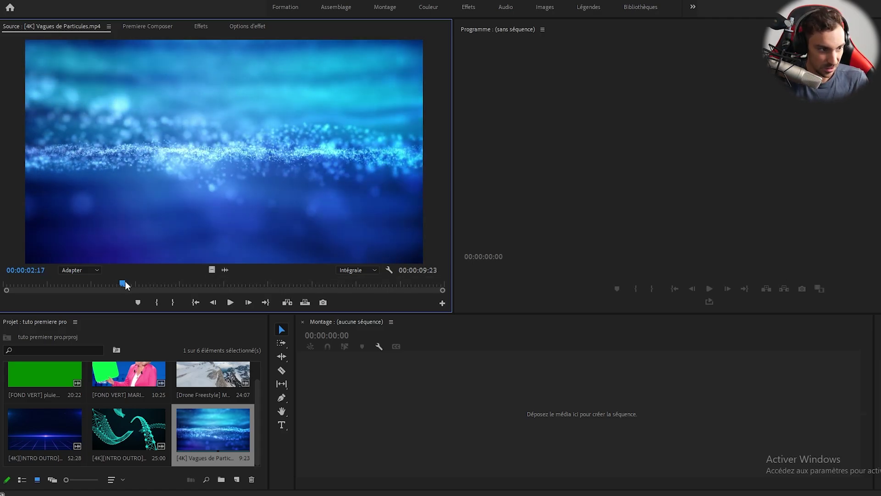
# - Mark an In point about two seconds into the source clip and an Out point at 00:00:05:03
pyautogui.moveTo(125, 282)
pyautogui.mouseDown()
pyautogui.moveTo(90, 283)
pyautogui.moveTo(232, 289)
pyautogui.mouseUp()
pyautogui.press('i')
pyautogui.press('o')
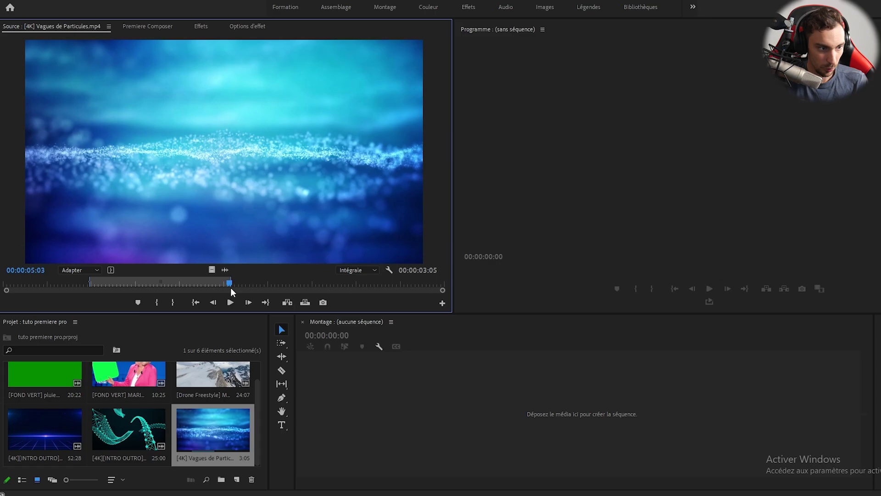
# - Create a sequence by placing the marked Vagues de Particules excerpt in the empty timeline, and delete the clip from the timeline
pyautogui.moveTo(234, 260); pyautogui.dragTo(422, 393)
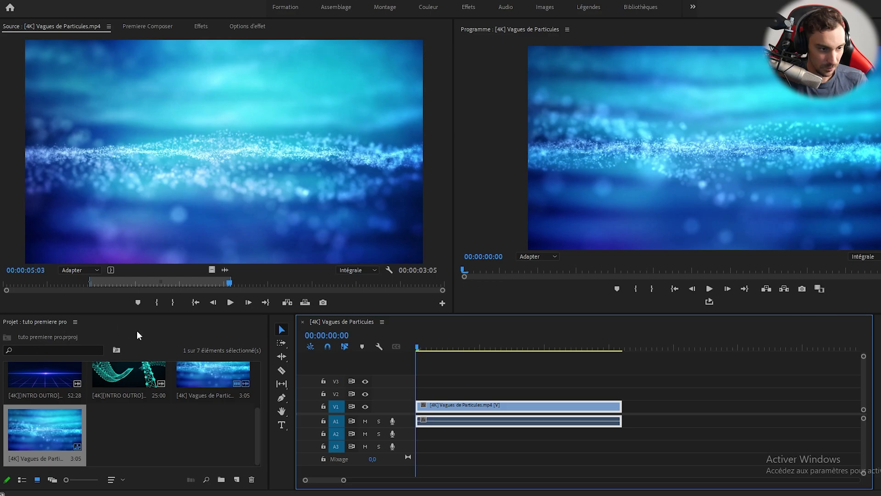
pyautogui.press('Delete')
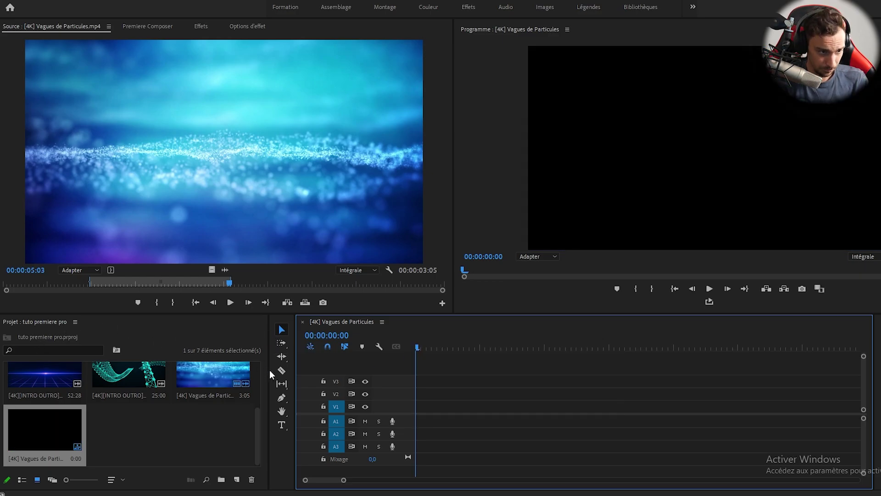
pyautogui.scroll(1, 156, 464)
pyautogui.scroll(-1, 181, 444)
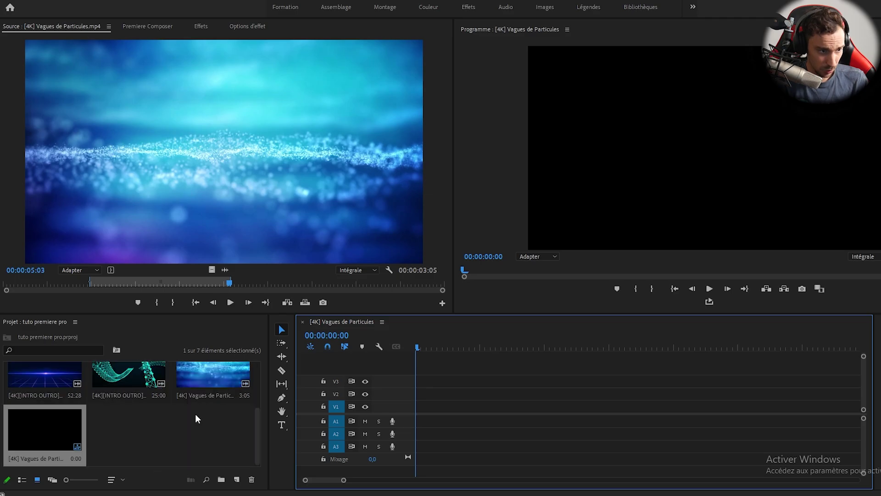
pyautogui.scroll(1, 195, 415)
# - Try the 1/4 playback resolution on the source clip while scrubbing to 00:00:04:09, and restore it to Intégrale
pyautogui.moveTo(230, 284)
pyautogui.mouseDown()
pyautogui.moveTo(81, 285)
pyautogui.moveTo(230, 285)
pyautogui.mouseUp()
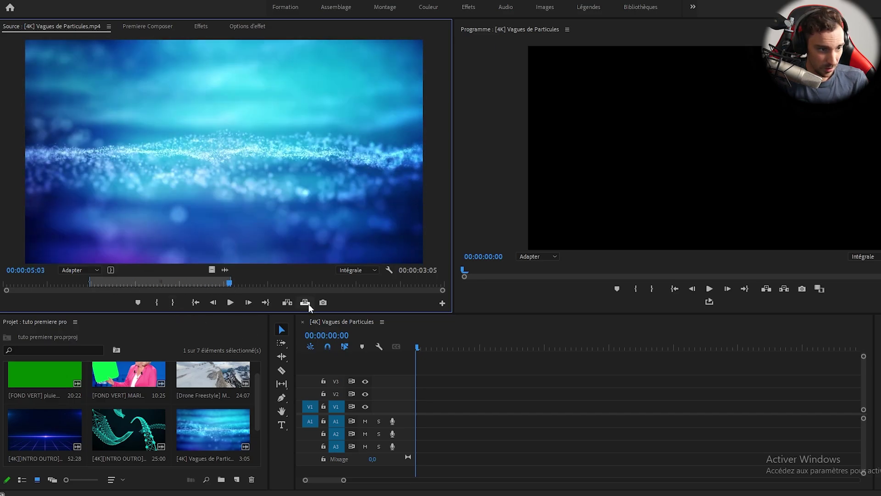
pyautogui.click(356, 271)
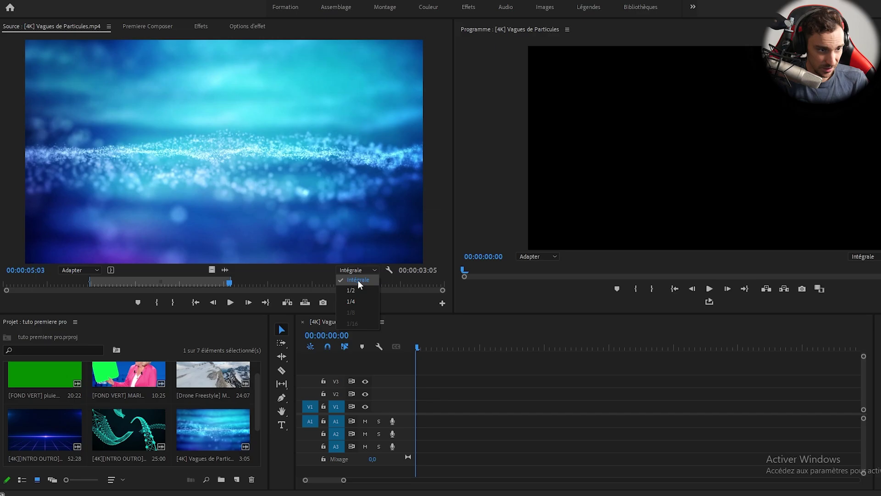
pyautogui.click(367, 303)
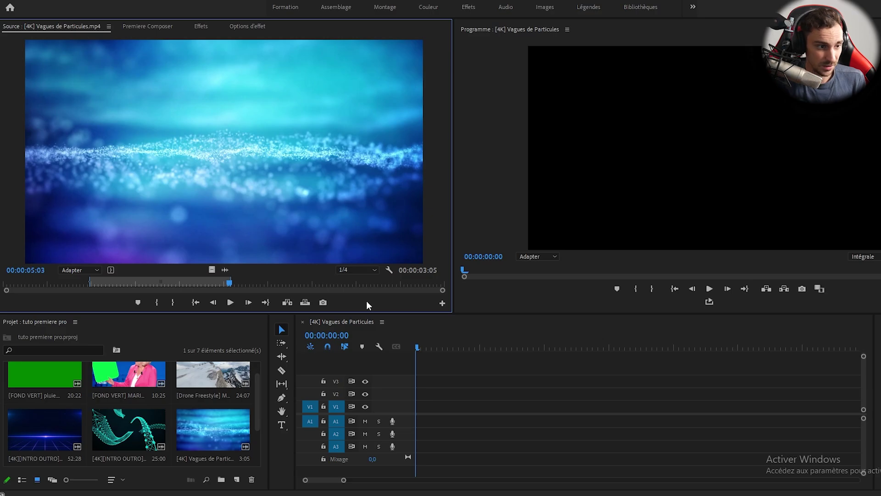
pyautogui.moveTo(236, 284); pyautogui.dragTo(197, 284)
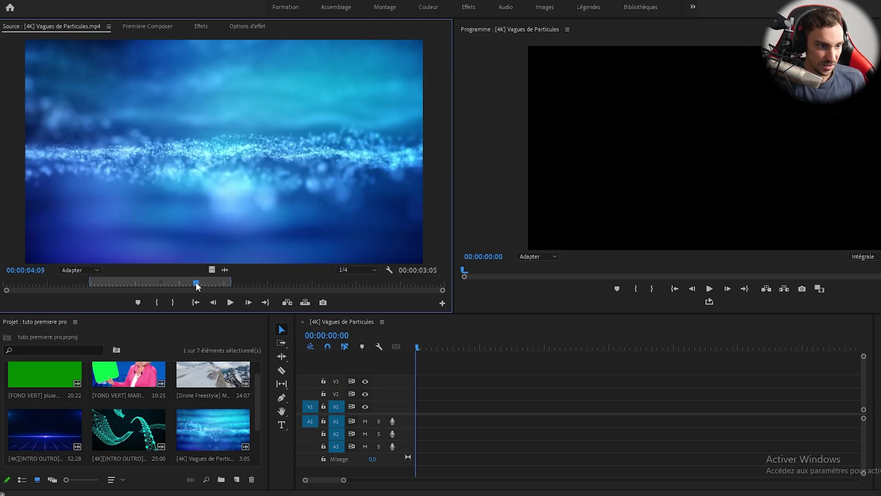
pyautogui.click(359, 269)
pyautogui.click(362, 279)
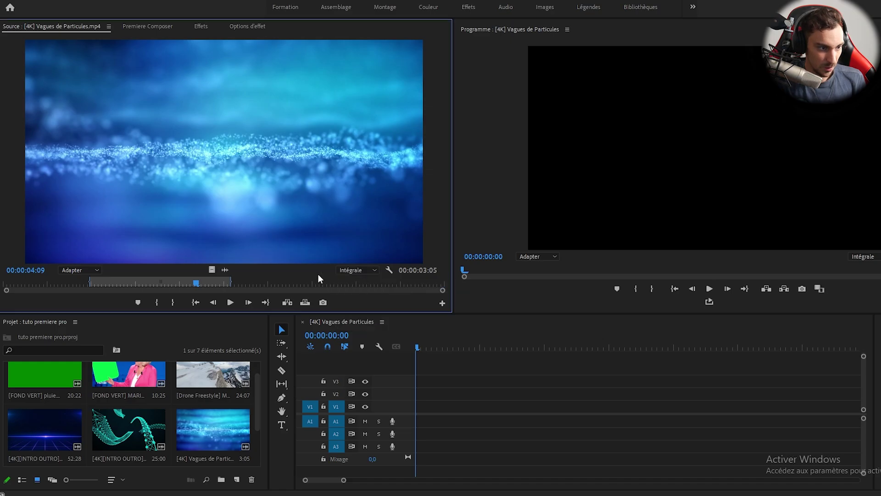
# - Examine the playback resolution choices of the Program monitor and the settings of the Source monitor
pyautogui.click(880, 257)
pyautogui.click(880, 257)
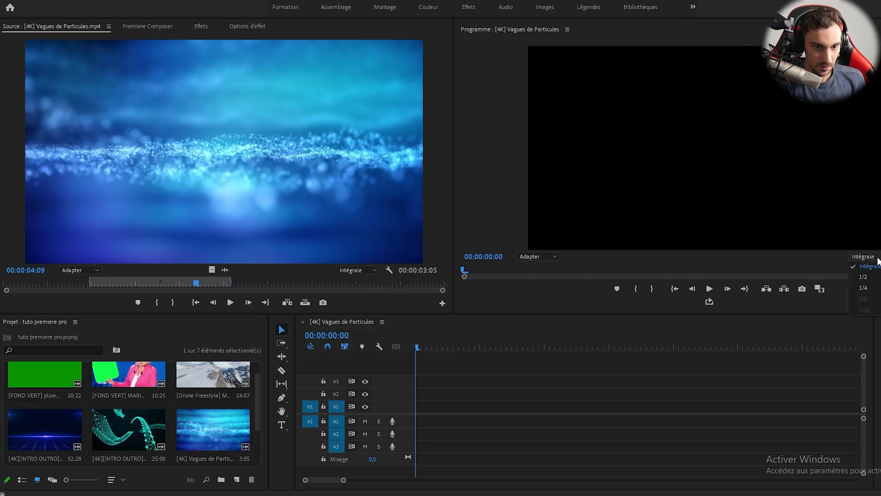
pyautogui.click(389, 271)
pyautogui.click(273, 275)
# - Try the 50 % and 100 % zoom levels in the Source monitor, and return it to Adapter
pyautogui.click(96, 271)
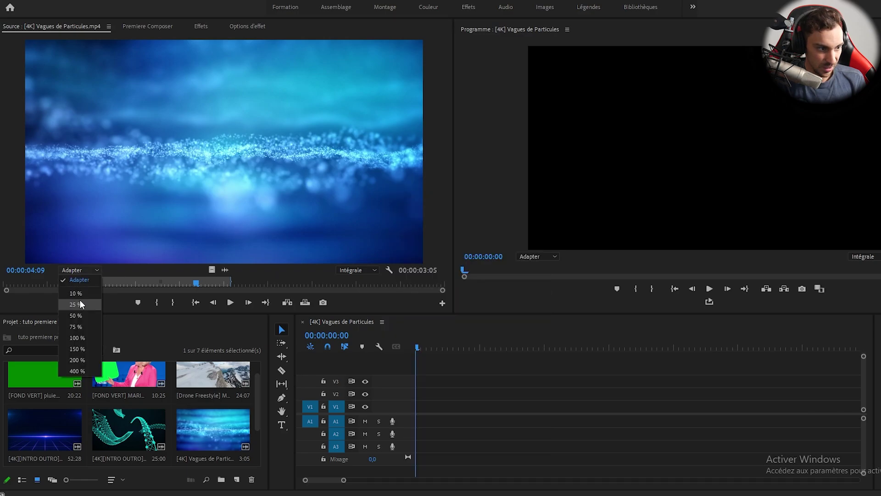
pyautogui.click(85, 315)
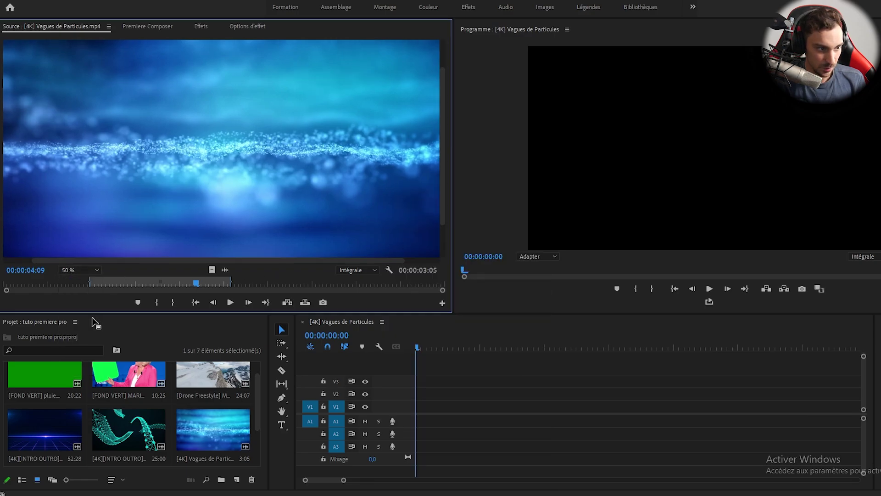
pyautogui.click(87, 270)
pyautogui.click(87, 339)
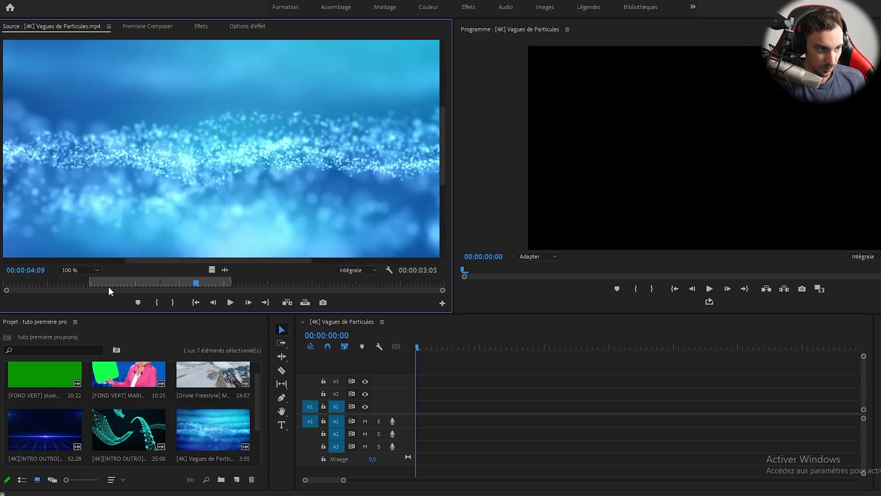
pyautogui.click(92, 271)
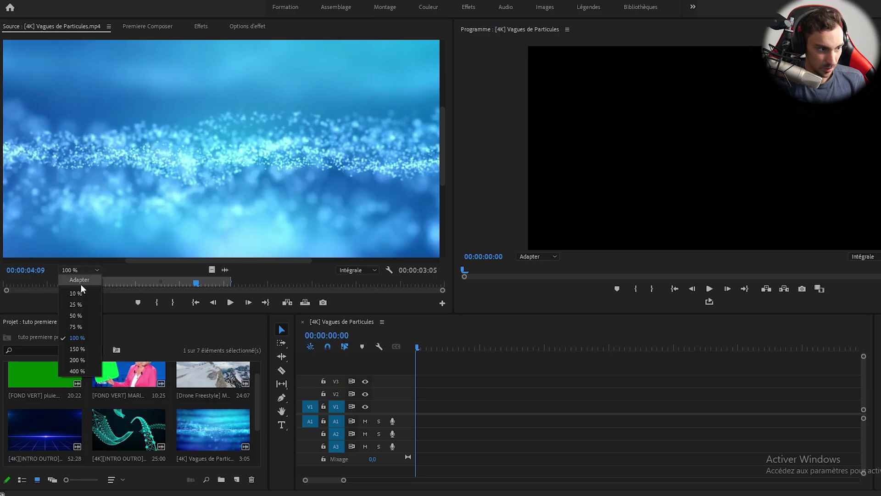
pyautogui.click(81, 281)
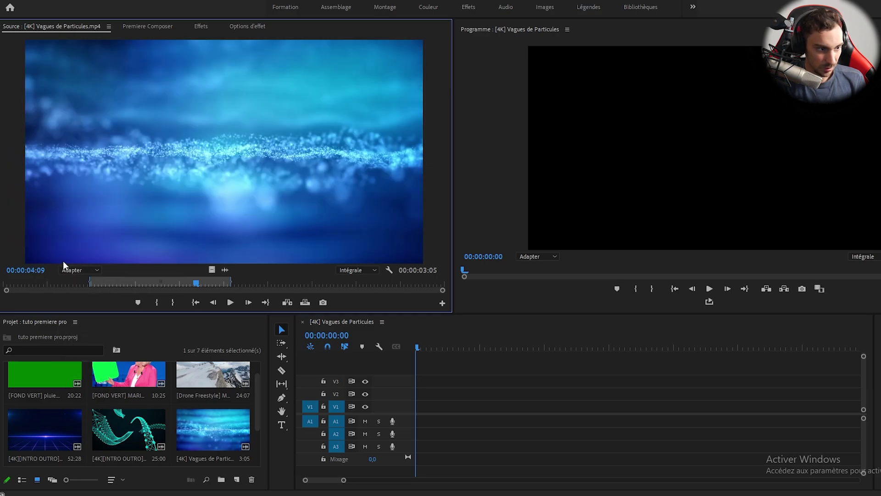
# - Try adding markers to the source clip, including at 00:00:04:09 and 00:00:02:14, and clear all markers
pyautogui.click(138, 302)
pyautogui.moveTo(197, 283); pyautogui.dragTo(115, 284)
pyautogui.click(139, 302)
pyautogui.click(138, 302)
pyautogui.click(137, 302)
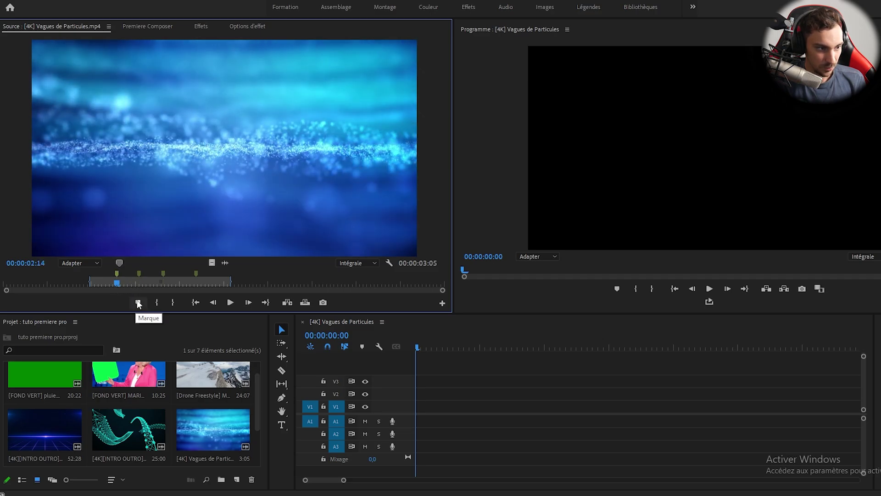
pyautogui.rightClick(143, 278)
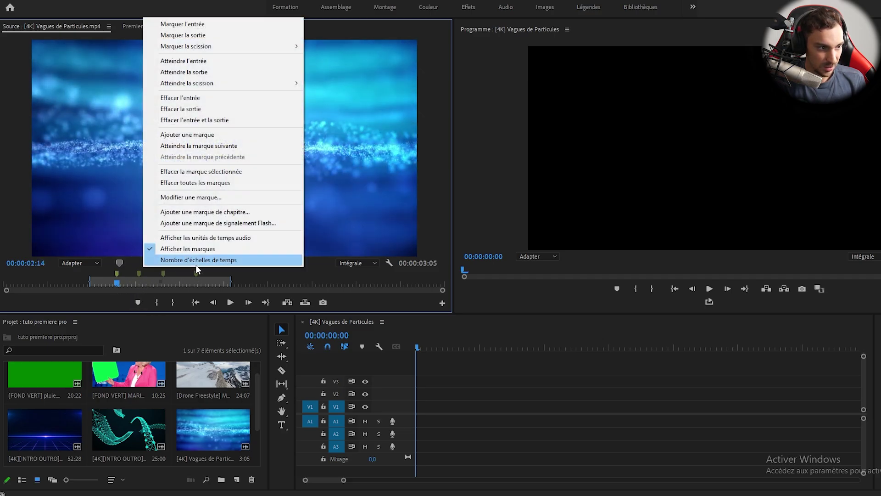
pyautogui.click(219, 184)
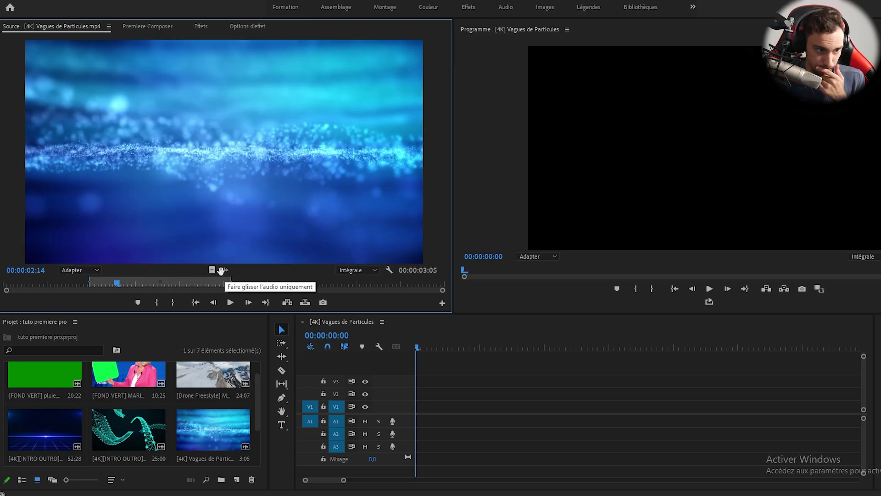
# - Move the source playhead to 00:00:03:17 and advance it frame by frame to 00:00:04:01
pyautogui.moveTo(137, 283); pyautogui.dragTo(168, 282)
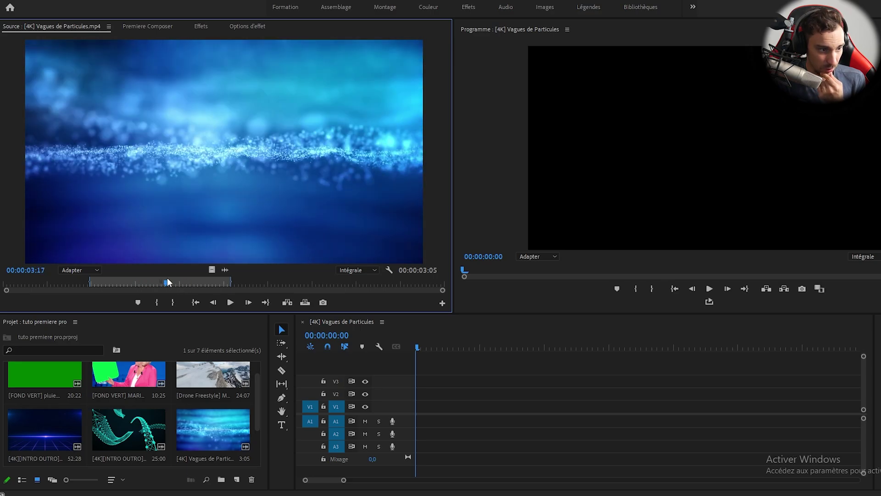
pyautogui.click(251, 303)
pyautogui.click(251, 303)
pyautogui.click(251, 303)
pyautogui.click(251, 303)
pyautogui.click(252, 303)
pyautogui.click(252, 303)
pyautogui.click(252, 303)
pyautogui.click(252, 304)
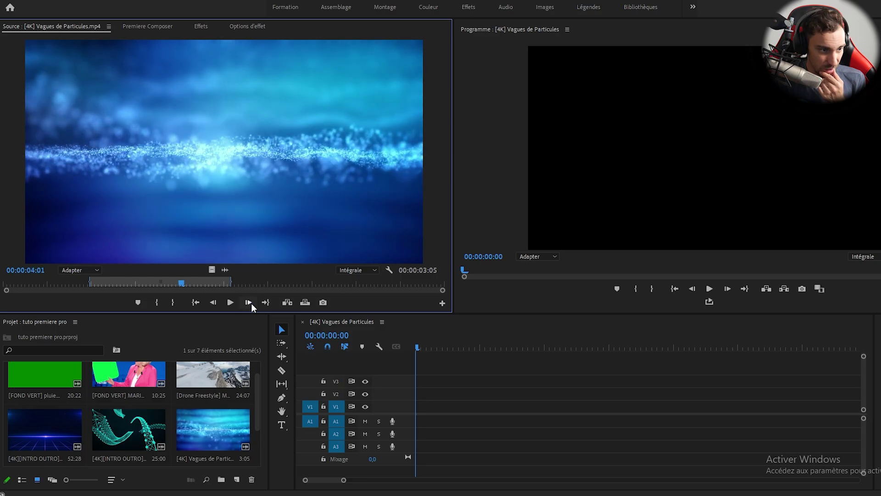
# - Step the source playhead backward frame by frame to 00:00:03:19
pyautogui.click(216, 302)
pyautogui.click(216, 302)
pyautogui.click(216, 302)
pyautogui.click(216, 302)
pyautogui.click(216, 302)
pyautogui.click(215, 302)
pyautogui.click(216, 303)
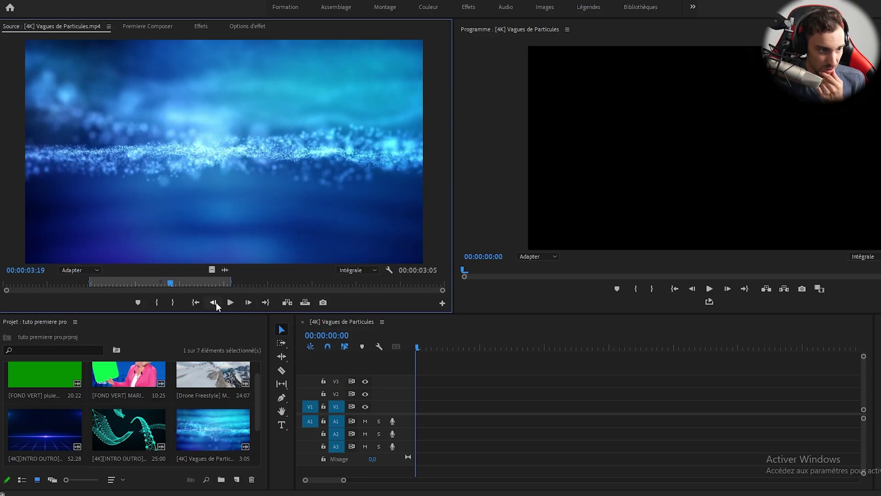
# - Advance the source playhead frame by frame to 00:00:03:22, and jump to the Out point and back to the In point
pyautogui.click(249, 301)
pyautogui.click(249, 301)
pyautogui.click(249, 300)
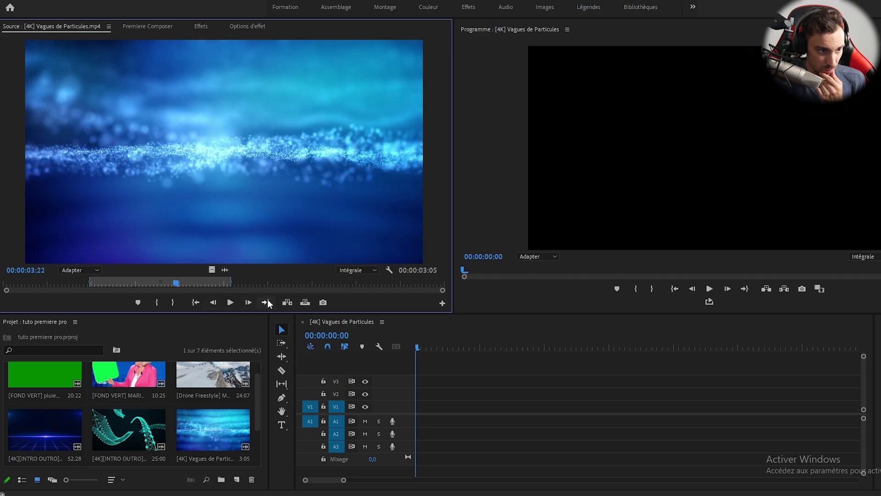
pyautogui.click(267, 302)
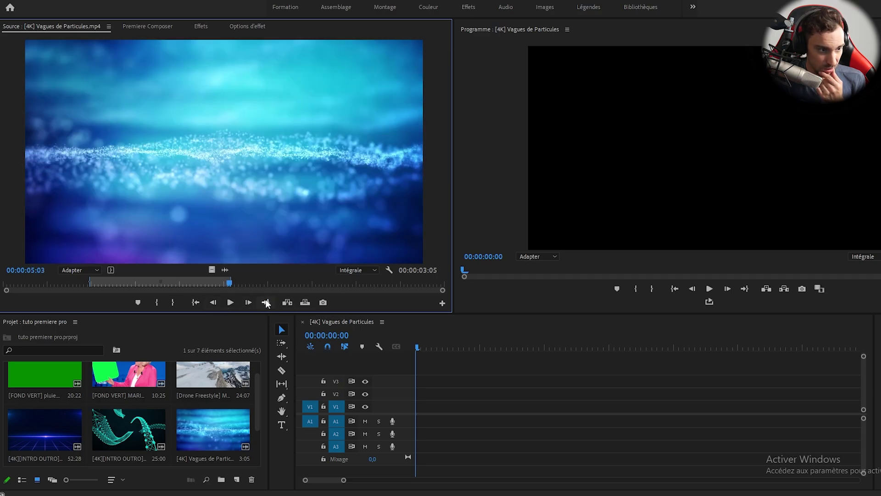
pyautogui.click(194, 304)
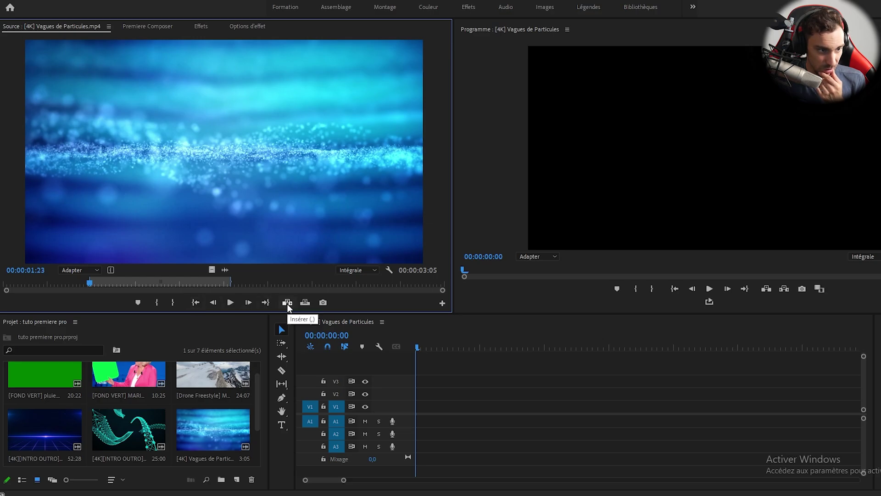
# - Try inserting the marked source clip into the timeline
pyautogui.click(287, 304)
pyautogui.click(287, 303)
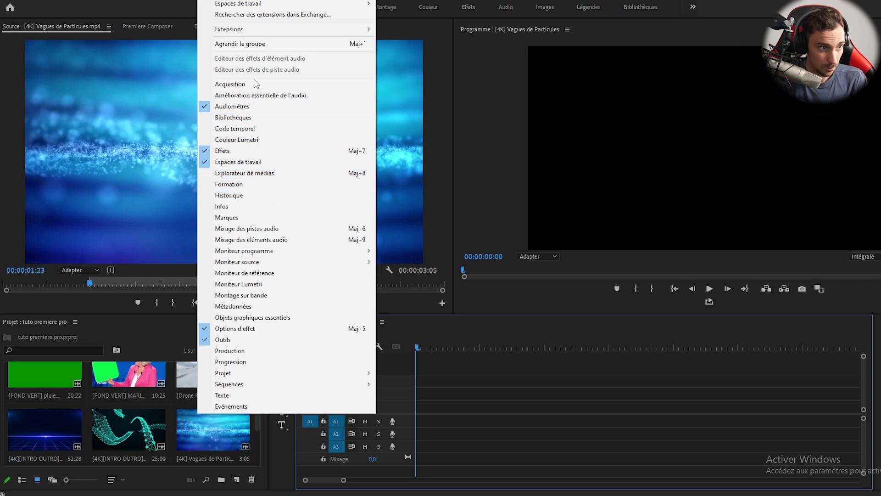
pyautogui.moveTo(269, 6)
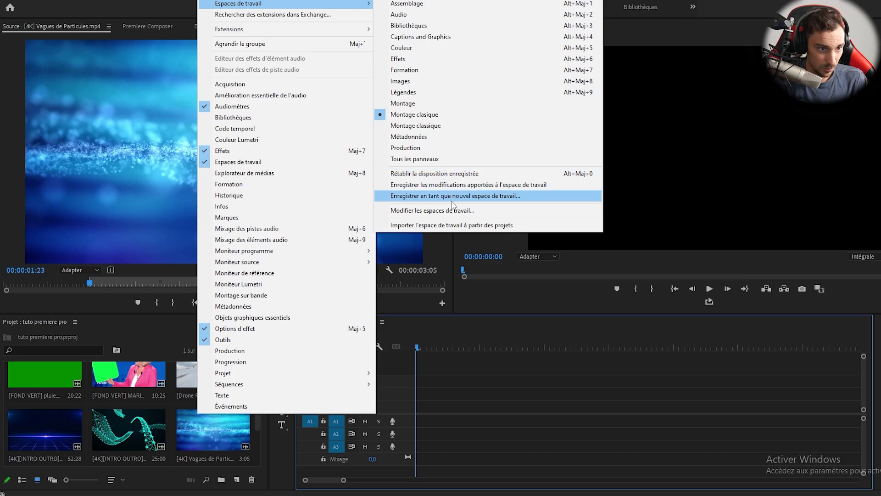
pyautogui.click(484, 196)
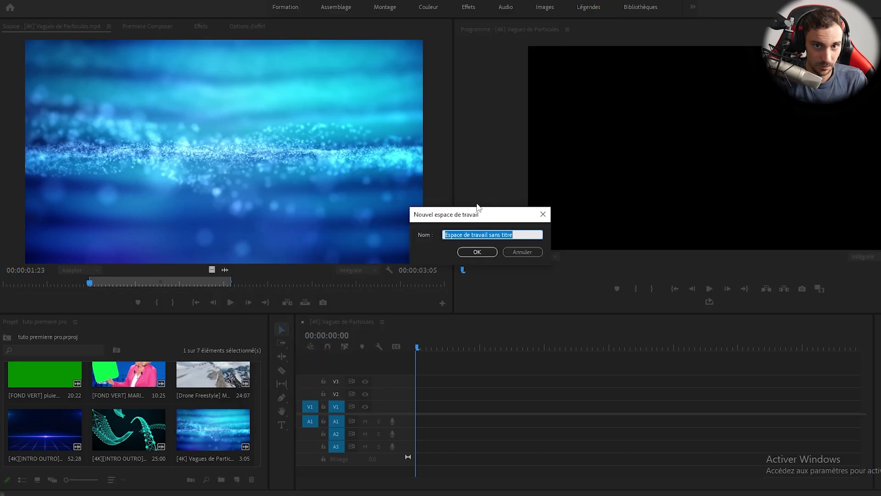
pyautogui.moveTo(516, 232); pyautogui.dragTo(461, 233)
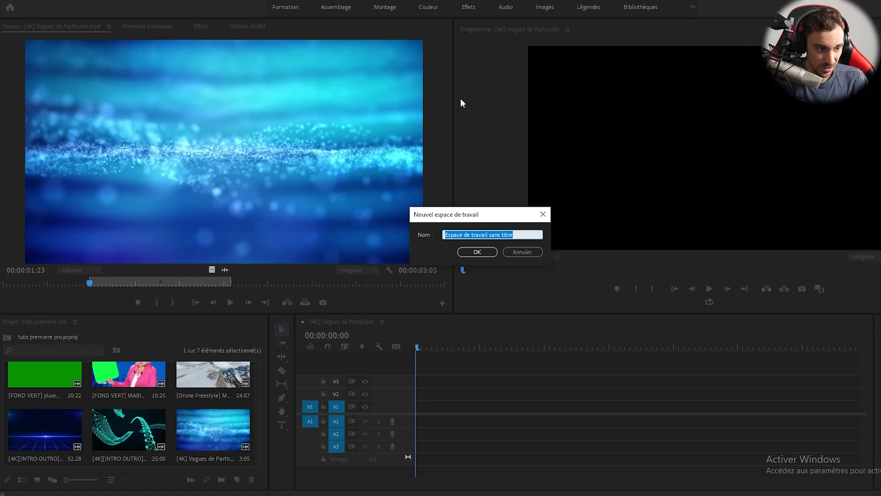
pyautogui.click(524, 252)
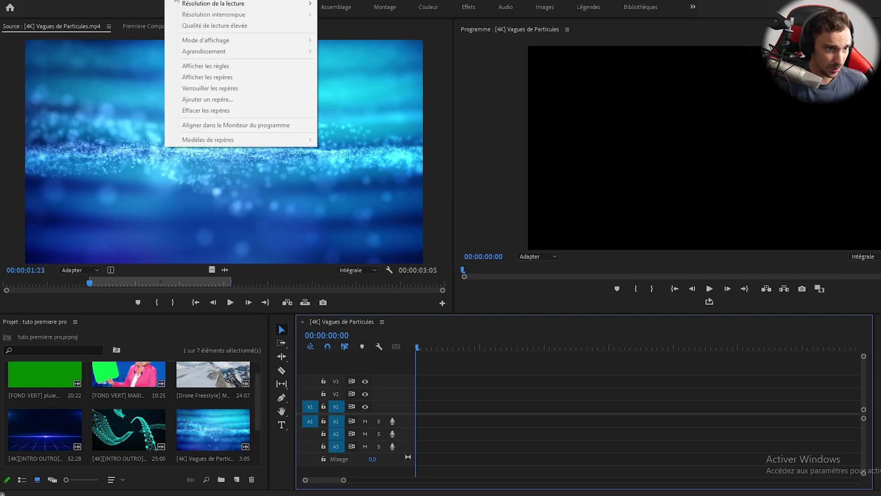
pyautogui.moveTo(200, 1)
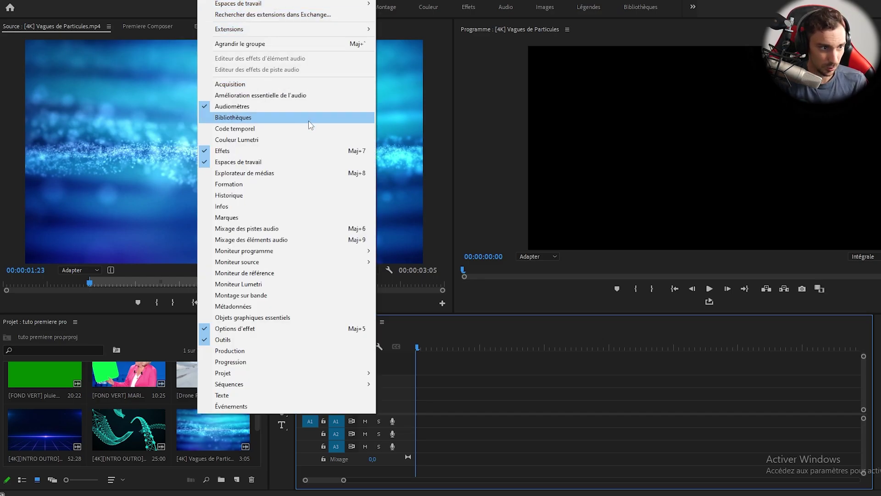
pyautogui.click(588, 488)
# - Place the [4K] Vagues de Particules clip from the project at the start of the timeline on V1 and A1
pyautogui.moveTo(214, 437); pyautogui.dragTo(420, 413)
pyautogui.moveTo(419, 349)
pyautogui.mouseDown()
pyautogui.moveTo(496, 349)
pyautogui.moveTo(417, 356)
pyautogui.mouseUp()
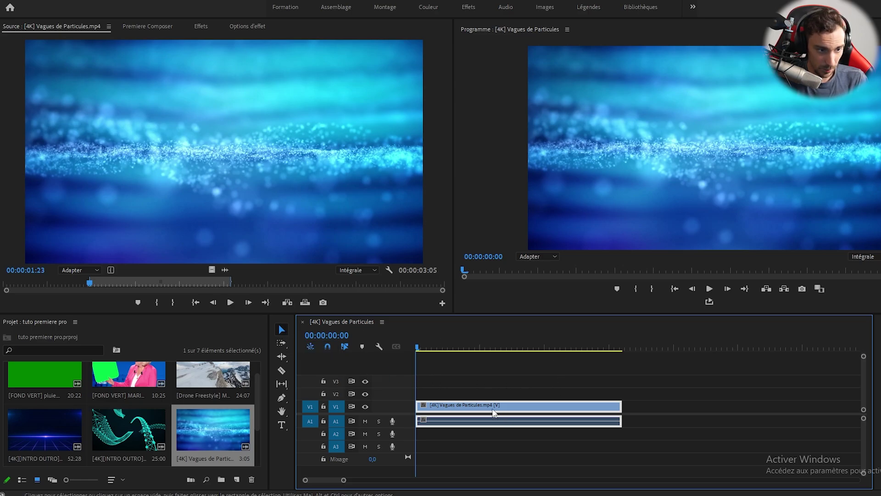
pyautogui.moveTo(492, 408)
pyautogui.mouseDown()
pyautogui.moveTo(676, 413)
pyautogui.moveTo(493, 415)
pyautogui.mouseUp()
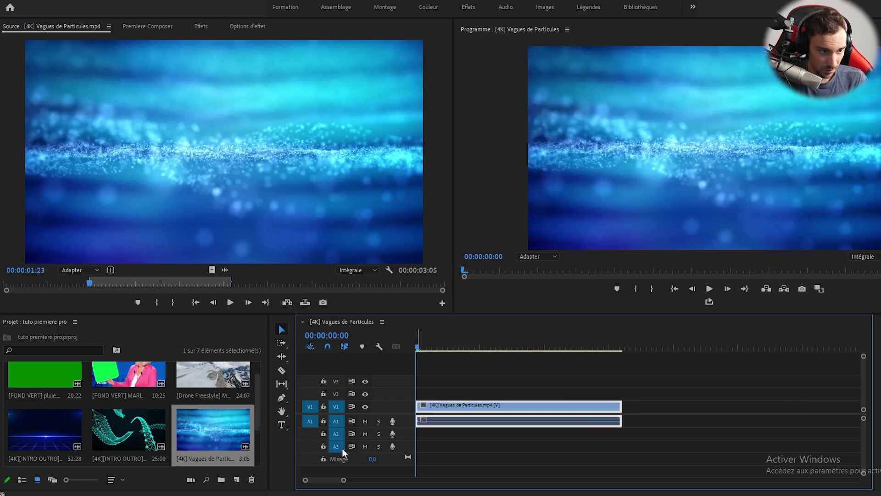
# - Cut the timeline clip into six segments at roughly even intervals with the Razor tool
pyautogui.click(281, 345)
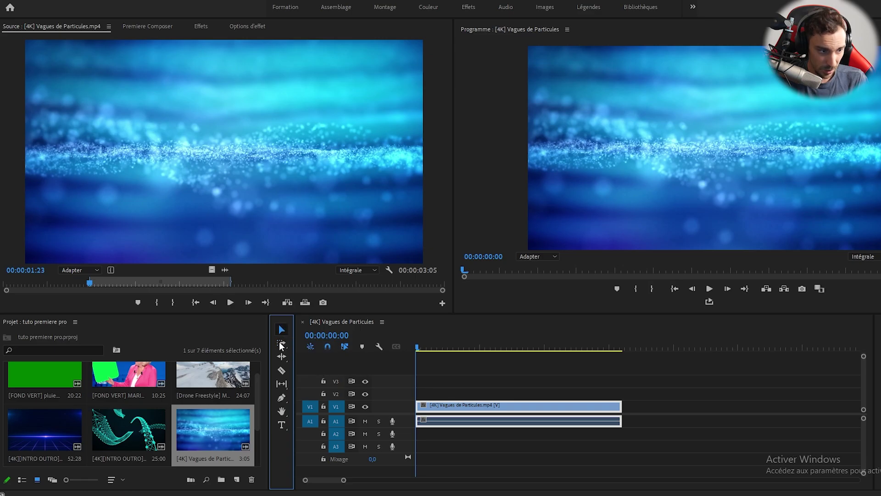
pyautogui.press('c')
pyautogui.click(450, 420)
pyautogui.click(485, 418)
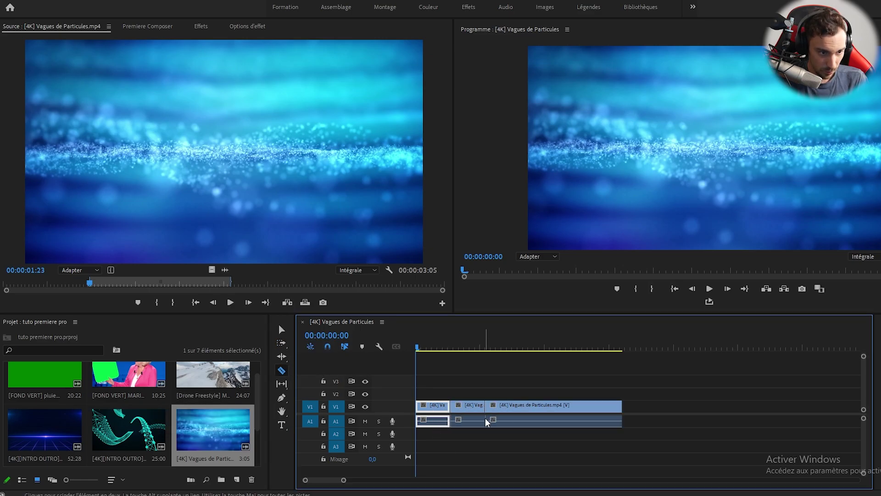
pyautogui.click(520, 420)
pyautogui.click(561, 420)
pyautogui.click(595, 420)
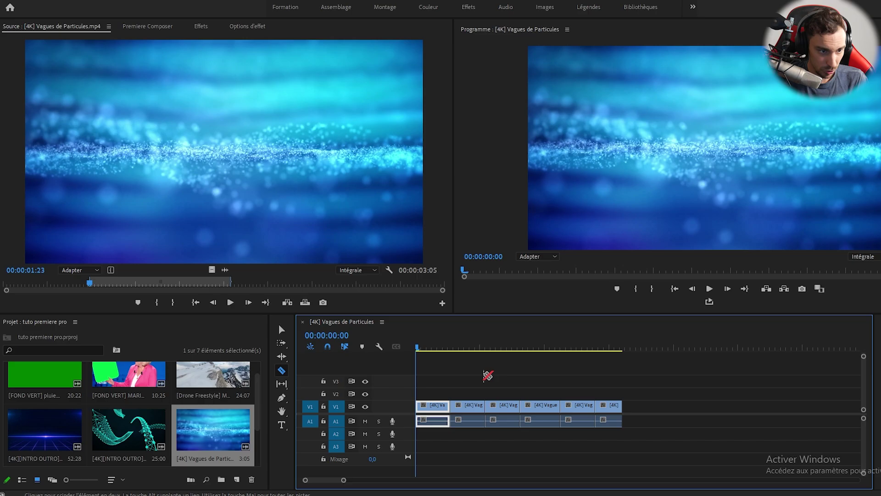
# - Move the last four segments later one at a time with the Selection tool, leaving a gap after the second segment
pyautogui.press('a')
pyautogui.press('v')
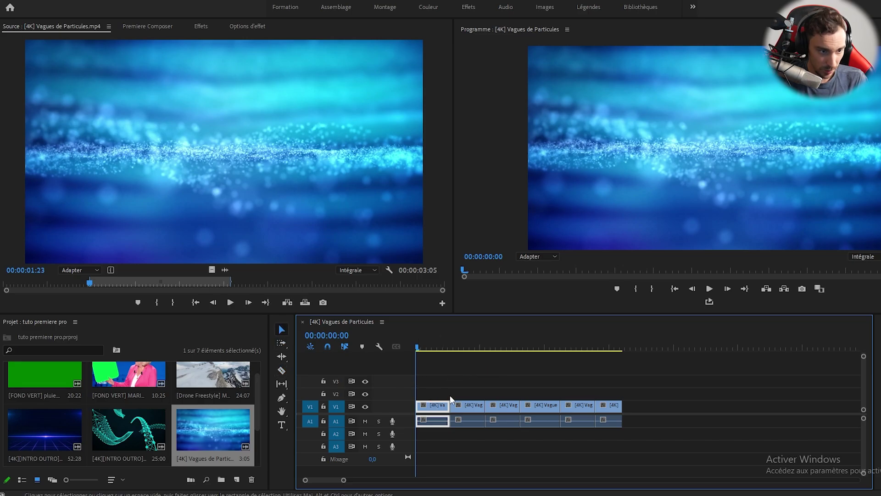
pyautogui.moveTo(611, 405); pyautogui.dragTo(647, 406)
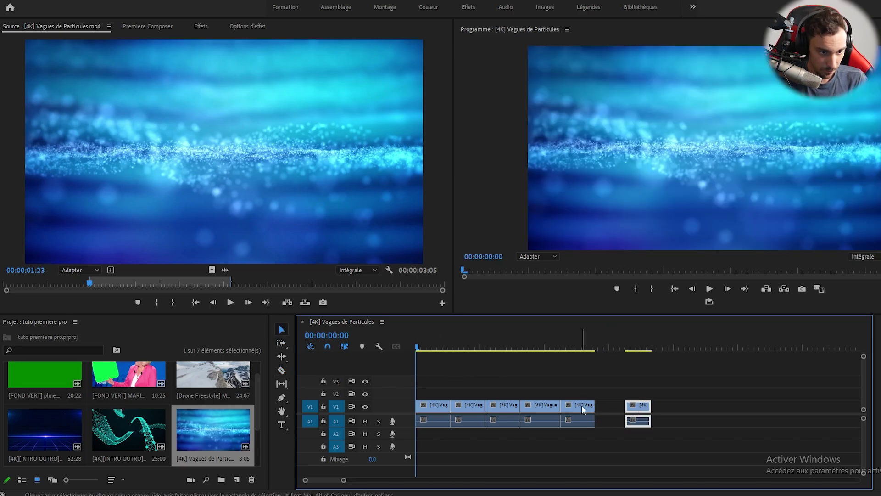
pyautogui.moveTo(582, 406); pyautogui.dragTo(612, 406)
pyautogui.moveTo(544, 406); pyautogui.dragTo(574, 406)
pyautogui.moveTo(501, 406); pyautogui.dragTo(531, 407)
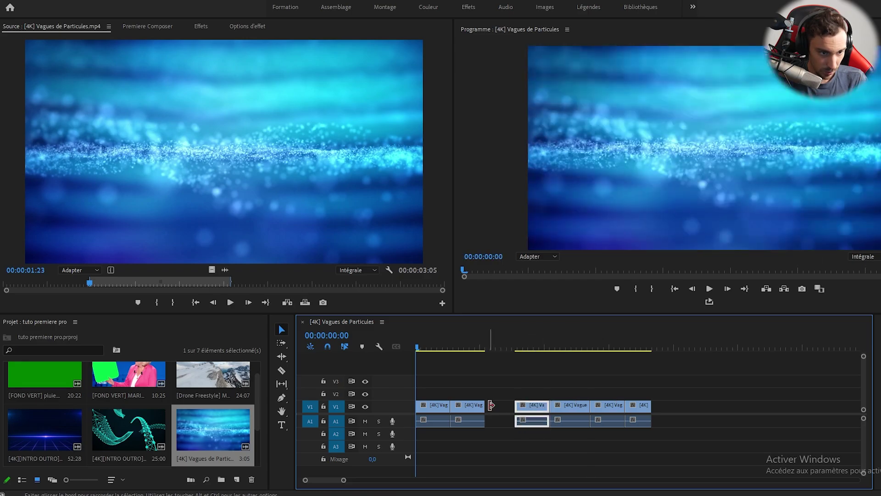
# - Select all the segments and move them together later in the timeline, leaving empty space at the start
pyautogui.moveTo(654, 391); pyautogui.dragTo(513, 410)
pyautogui.moveTo(704, 378); pyautogui.dragTo(432, 441)
pyautogui.moveTo(448, 406); pyautogui.dragTo(547, 395)
# - Shift all segments later with the Track Select Forward tool, and move the last two further to open a gap before them
pyautogui.click(281, 342)
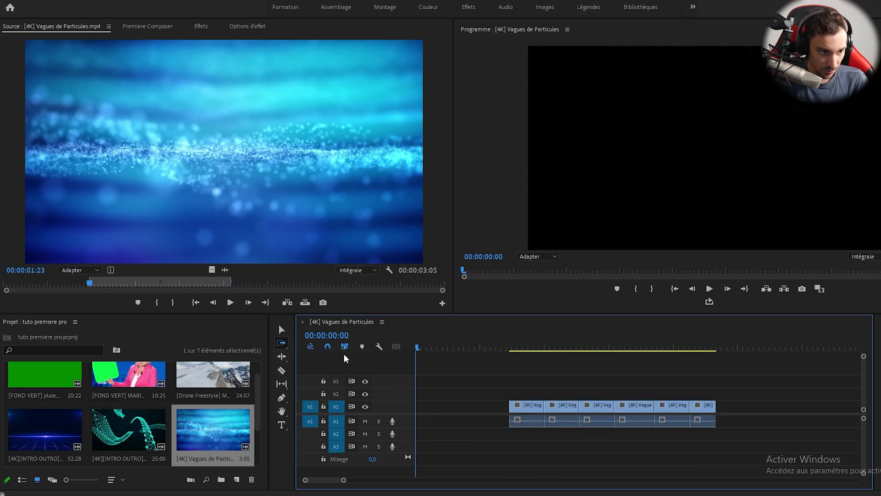
pyautogui.click(518, 408)
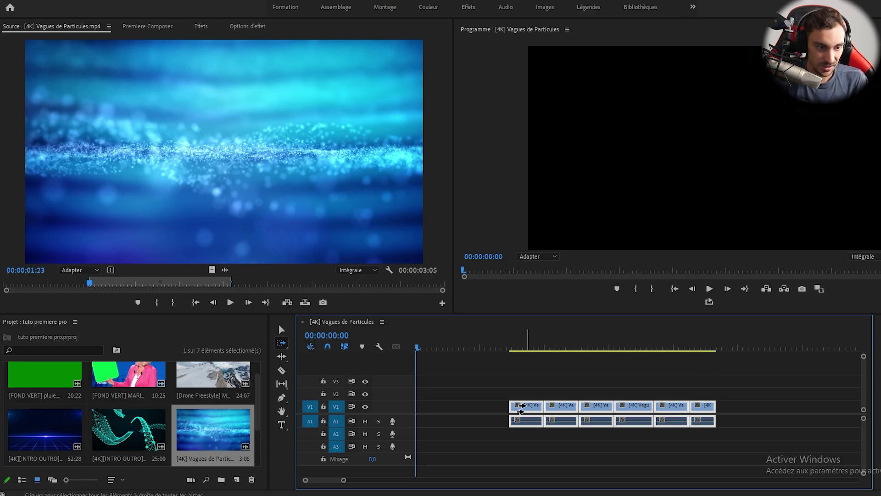
pyautogui.moveTo(527, 407); pyautogui.dragTo(593, 406)
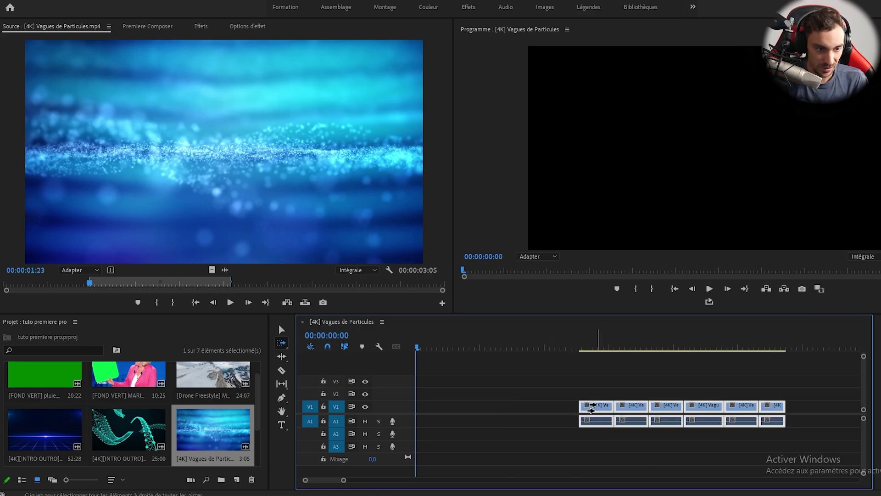
pyautogui.click(734, 407)
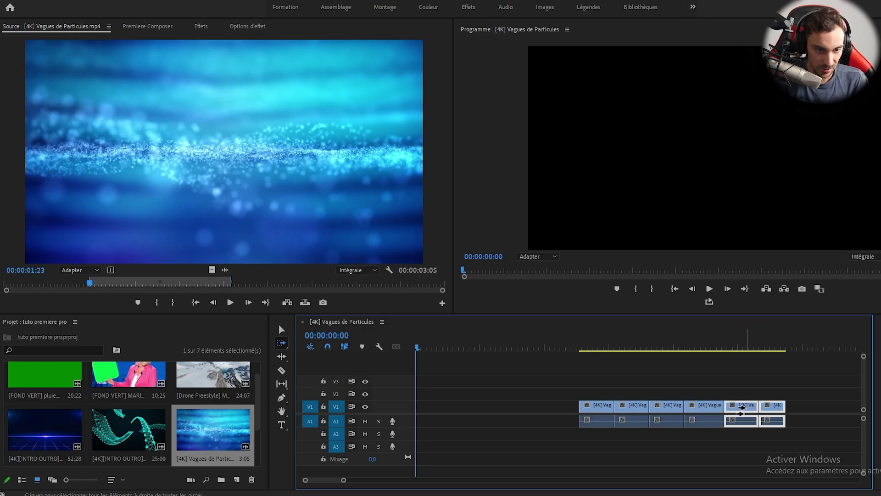
pyautogui.moveTo(739, 407); pyautogui.dragTo(790, 410)
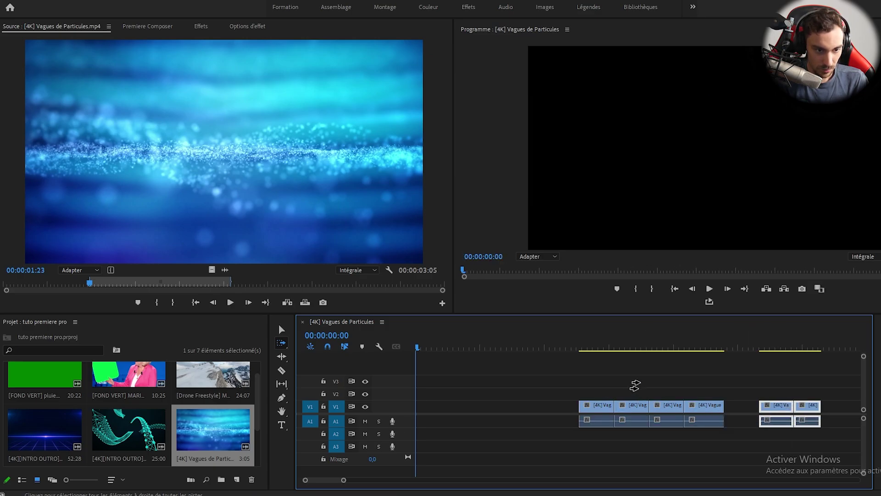
# - With the Track Select Backward tool, move the first four segments earlier, and shift the first two about 18 frames earlier again
pyautogui.moveTo(281, 343); pyautogui.dragTo(310, 356)
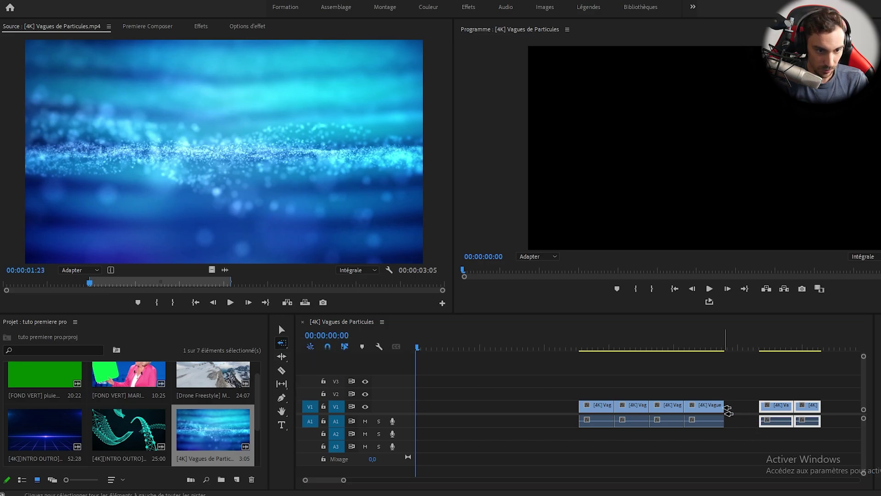
pyautogui.click(710, 407)
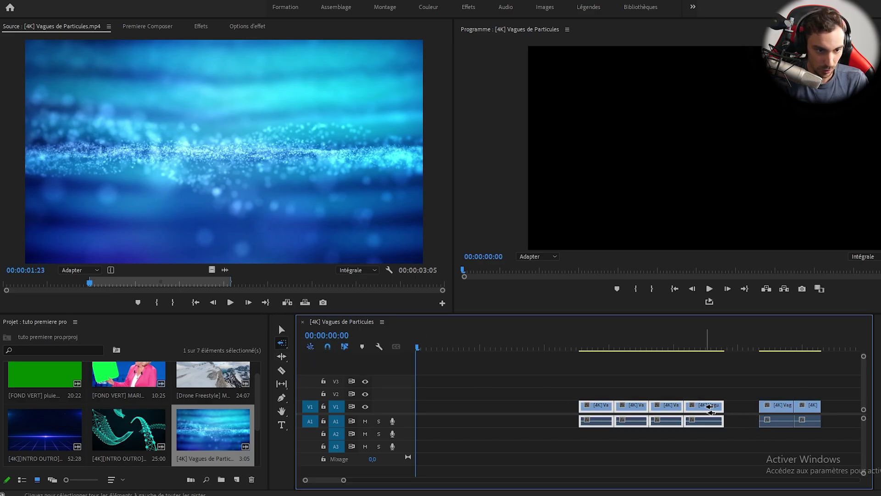
pyautogui.moveTo(698, 406); pyautogui.dragTo(629, 407)
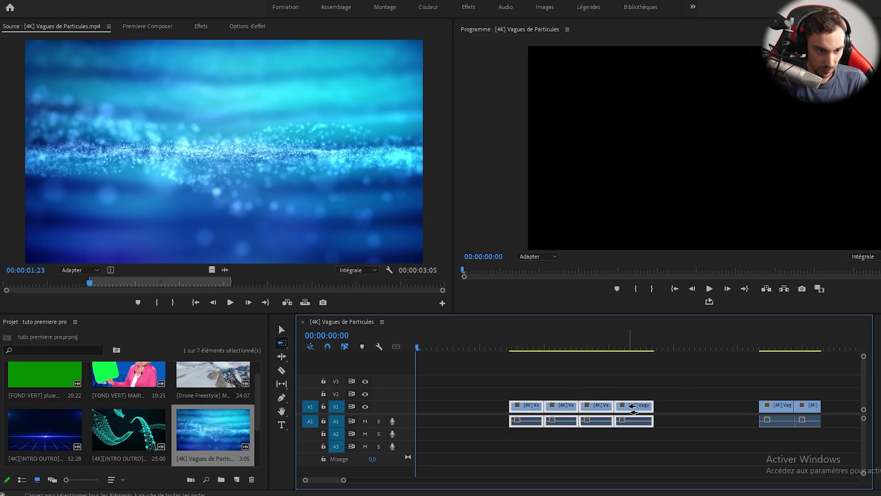
pyautogui.click(569, 406)
pyautogui.moveTo(569, 406); pyautogui.dragTo(521, 407)
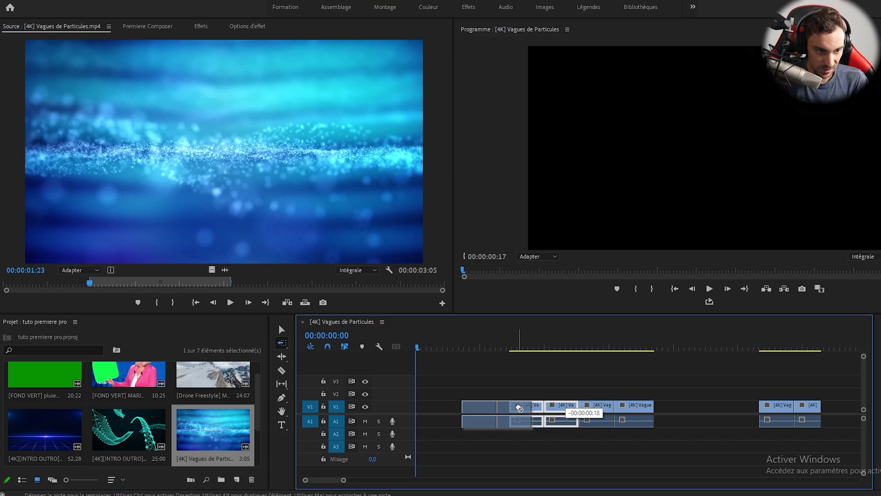
# - Ripple delete the two gaps between the groups of segments so that all six sit end to end
pyautogui.press('v')
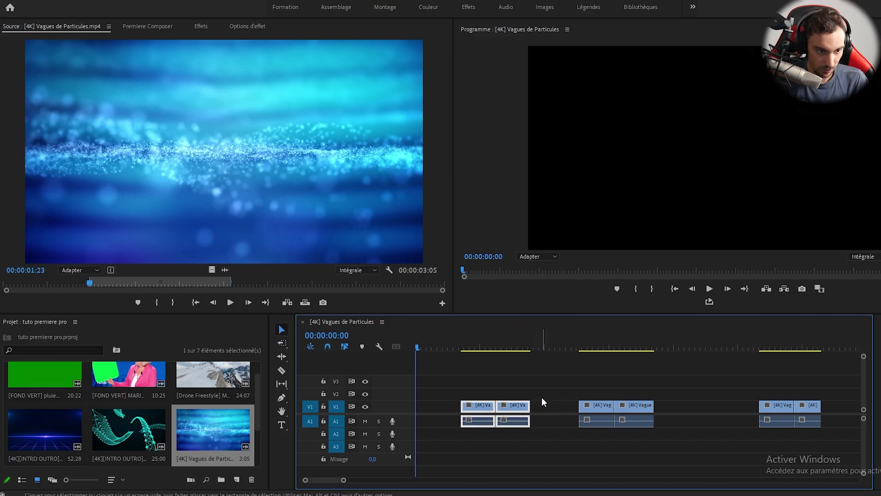
pyautogui.click(566, 408)
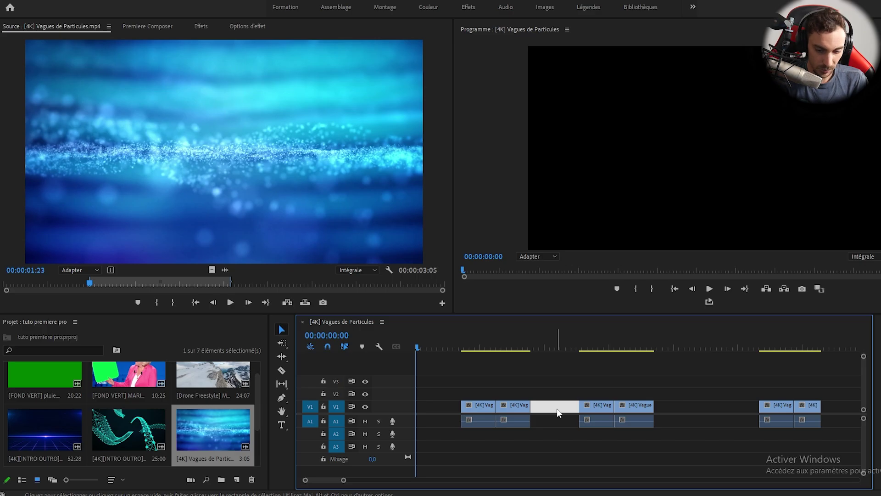
pyautogui.press('Delete')
pyautogui.click(645, 411)
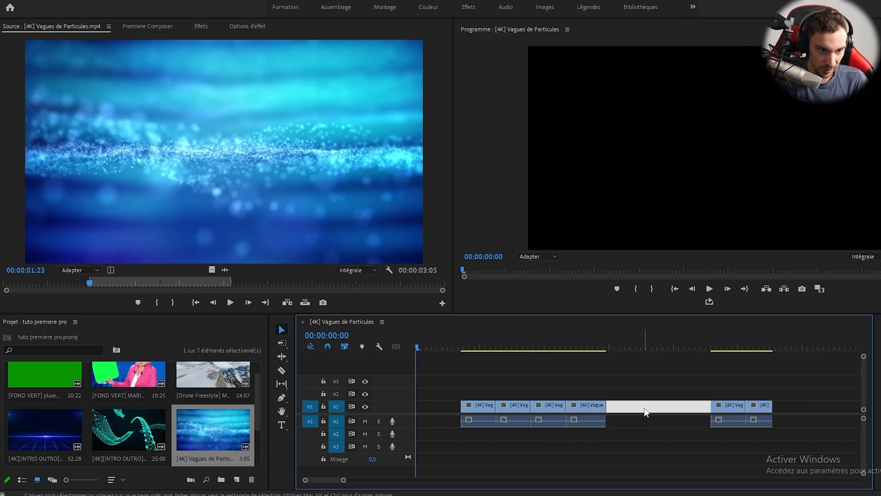
pyautogui.rightClick(645, 411)
pyautogui.click(668, 415)
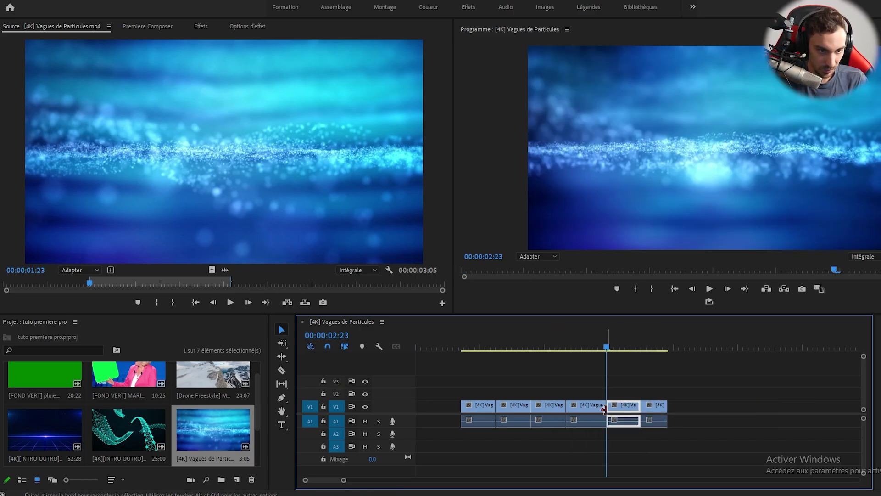
# - Move all the segments toward the start of the timeline and delete the small gap remaining before the first one
pyautogui.moveTo(682, 386); pyautogui.dragTo(417, 407)
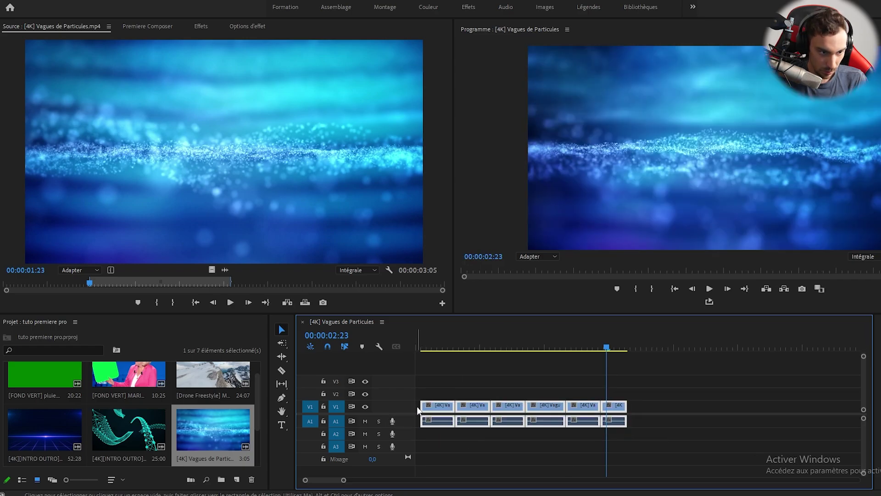
pyautogui.click(418, 408)
pyautogui.press('Delete')
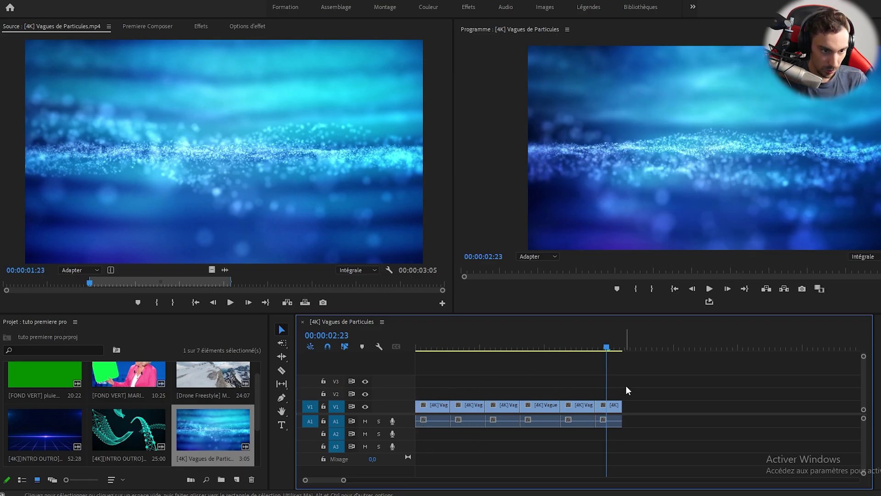
pyautogui.moveTo(627, 387); pyautogui.dragTo(437, 434)
pyautogui.click(429, 393)
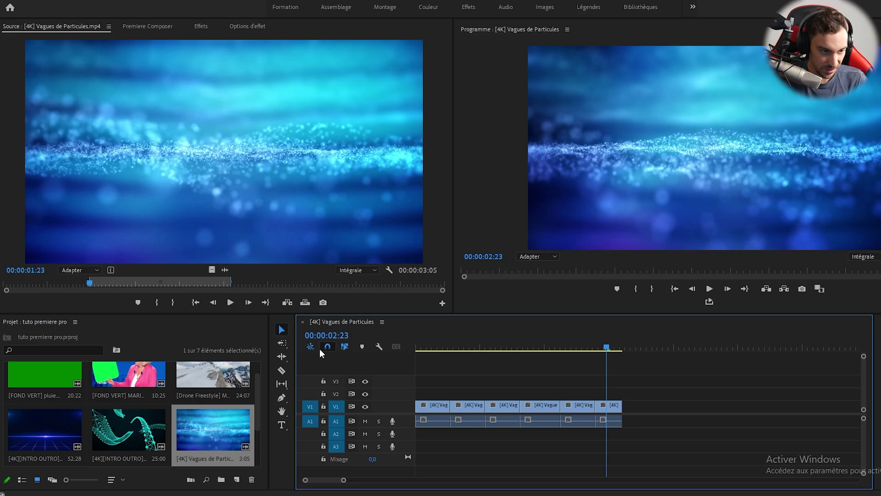
# - Switch the track selection tool back to Track Select Forward (Sélection de piste en amont)
pyautogui.click(282, 343)
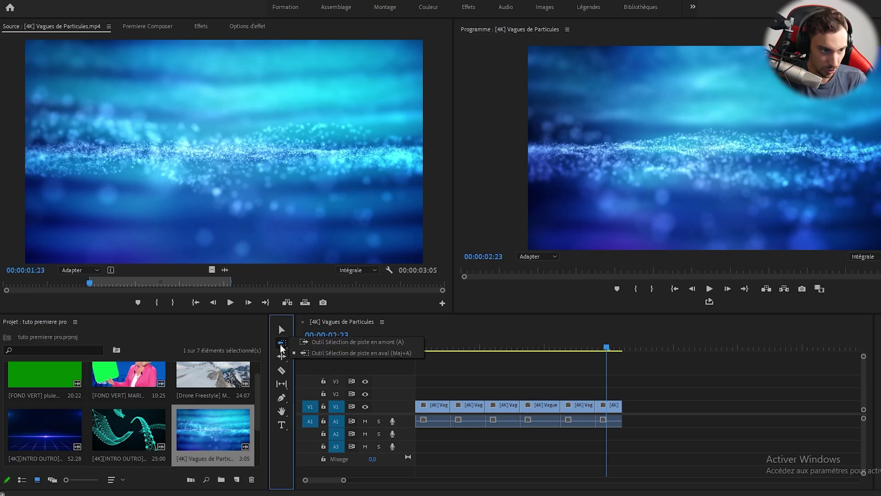
pyautogui.click(311, 342)
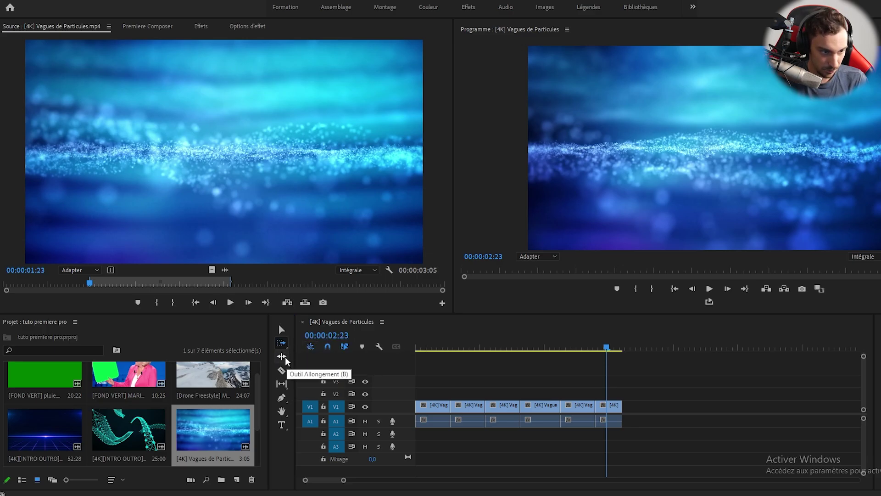
# - Adjust the last segment's end with the Ripple Edit tool (Allongement), and shorten it with the Rate Stretch tool (Modification de la vitesse)
pyautogui.click(284, 357)
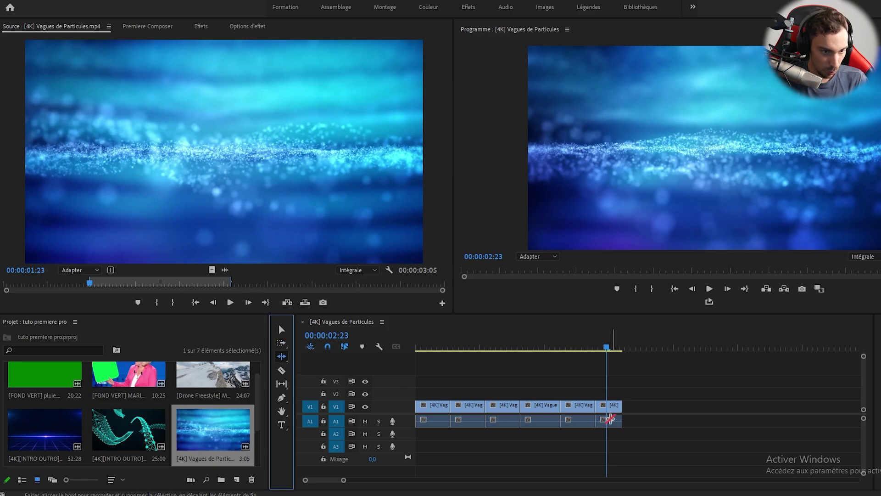
pyautogui.moveTo(619, 406); pyautogui.dragTo(619, 408)
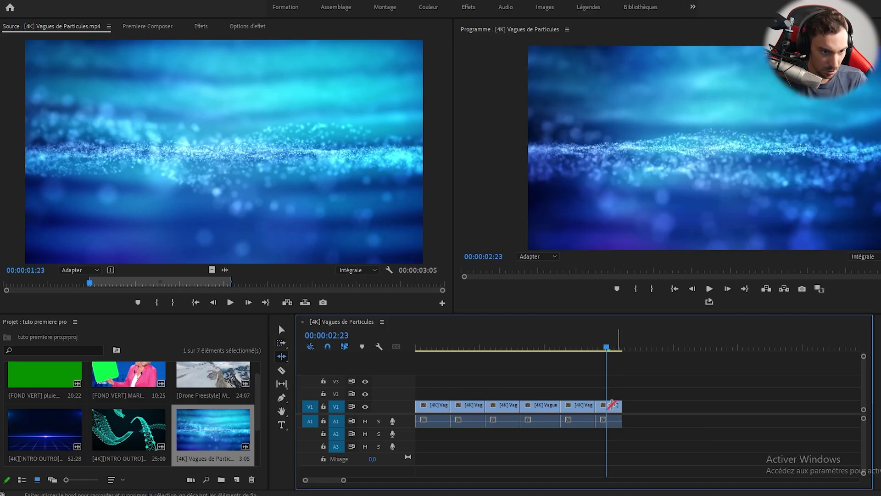
pyautogui.click(281, 358)
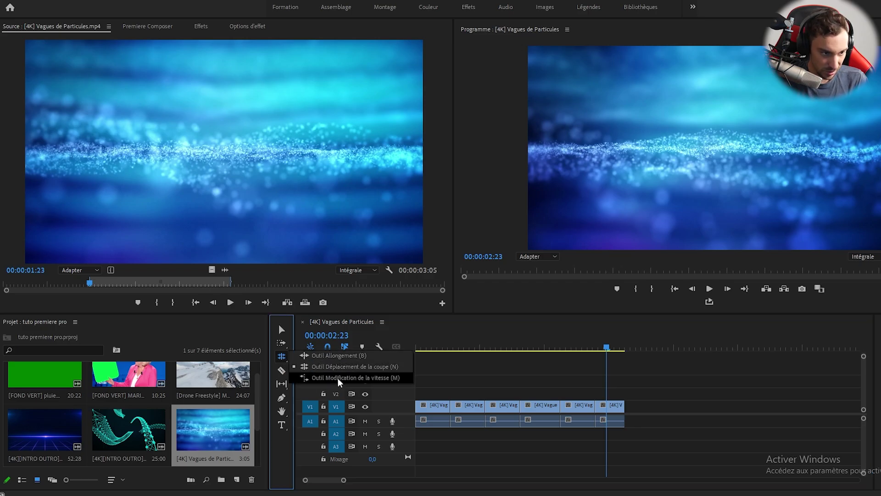
pyautogui.click(338, 378)
pyautogui.moveTo(623, 407); pyautogui.dragTo(616, 407)
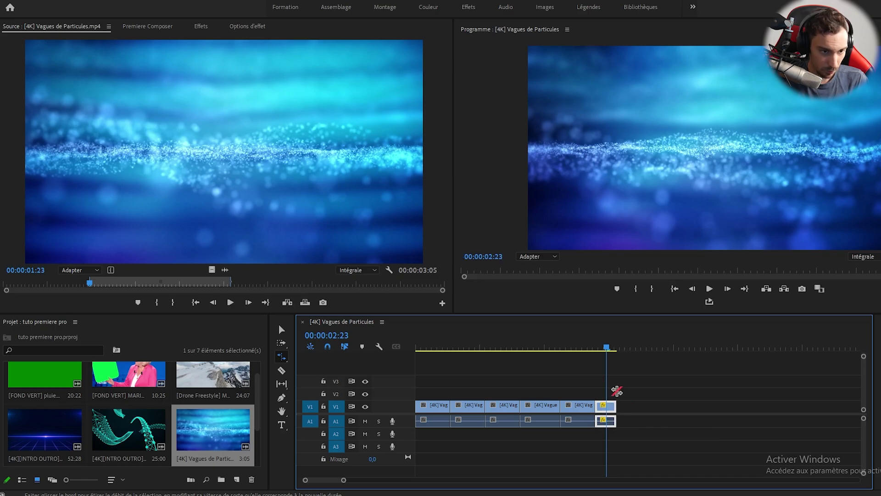
# - Shorten the last segment further with the Rate Stretch tool and play the sequence to check its speed
pyautogui.press('Up')
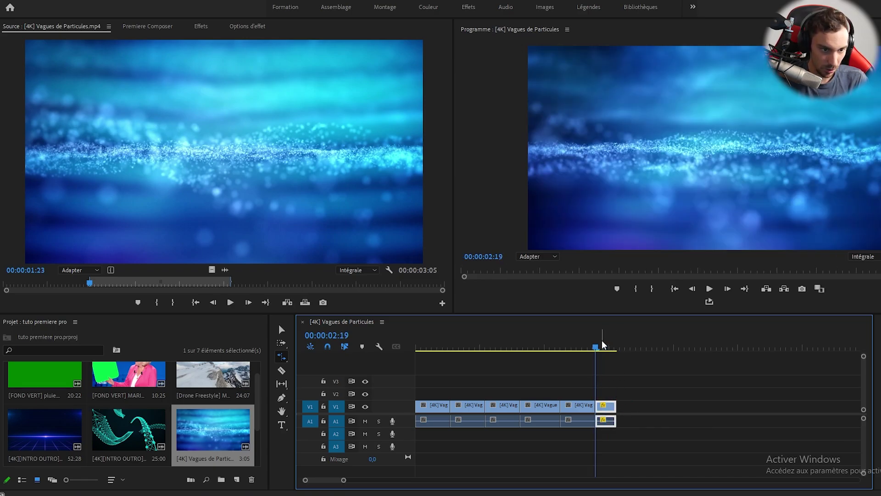
pyautogui.press('space')
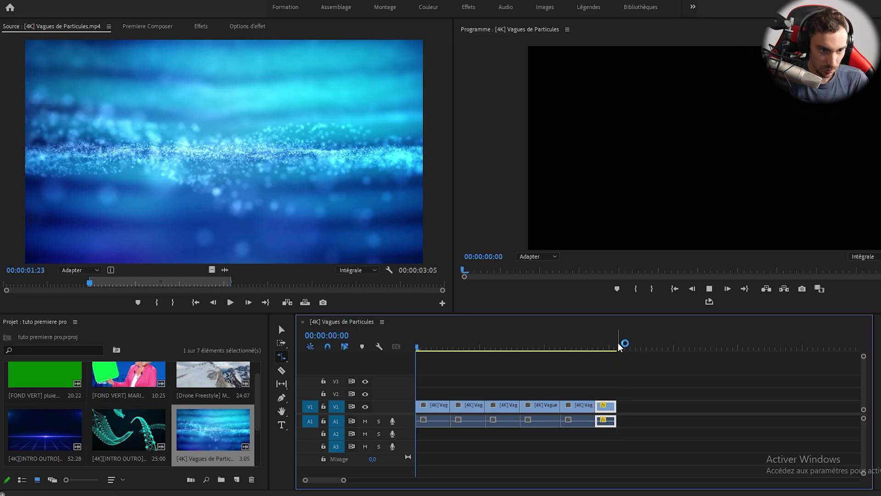
pyautogui.moveTo(619, 347); pyautogui.dragTo(602, 347)
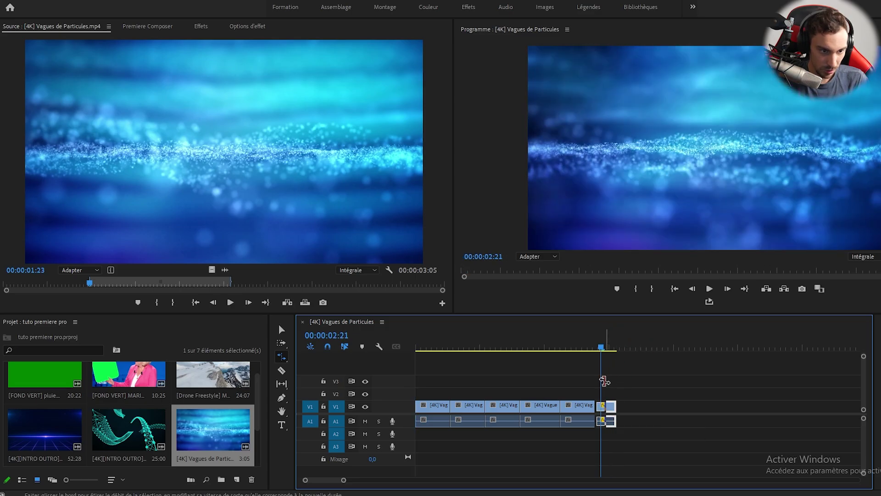
pyautogui.moveTo(605, 381); pyautogui.dragTo(588, 345)
pyautogui.press('Up')
pyautogui.press('space')
pyautogui.press('space')
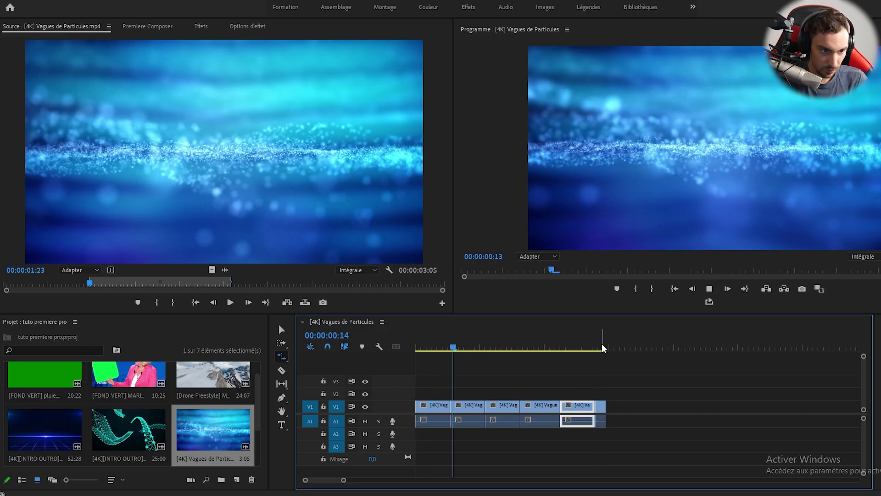
pyautogui.press('space')
# - Delete all segments from the timeline and place a fresh [4K] Vagues de Particules clip at the start of V1
pyautogui.press('v')
pyautogui.moveTo(621, 387); pyautogui.dragTo(317, 466)
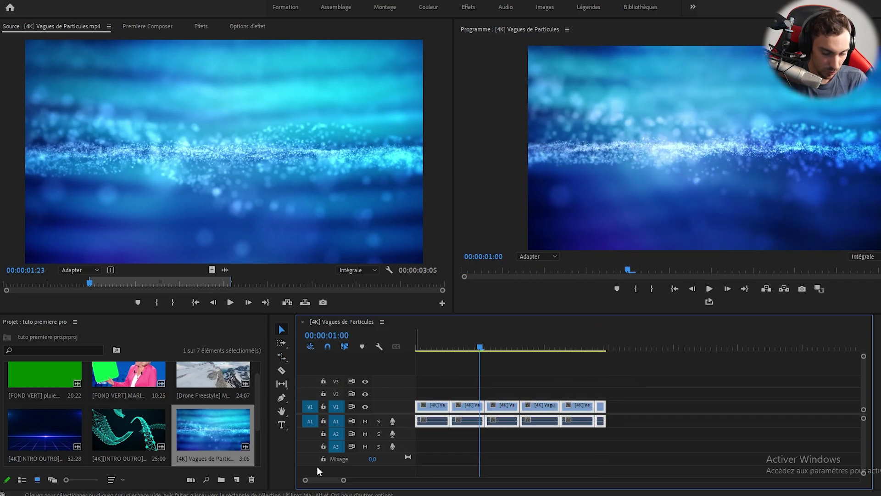
pyautogui.press('Delete')
pyautogui.click(248, 434)
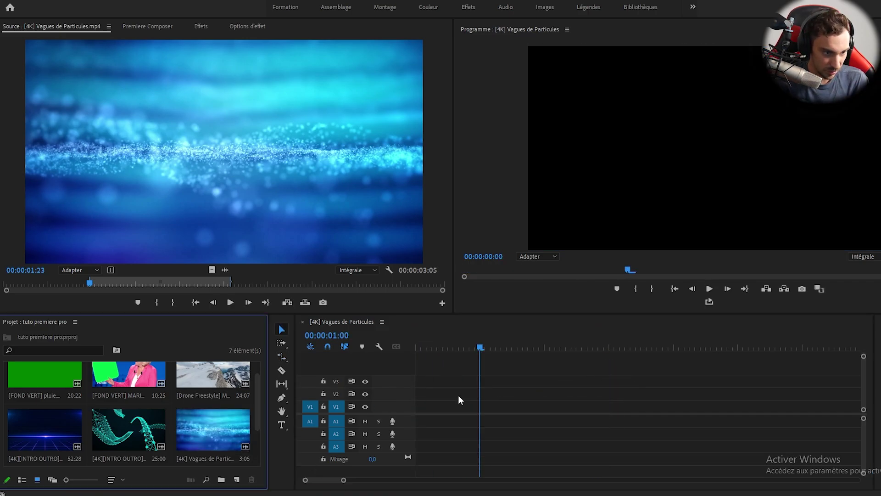
pyautogui.moveTo(202, 436); pyautogui.dragTo(360, 426)
pyautogui.moveTo(411, 417); pyautogui.dragTo(413, 418)
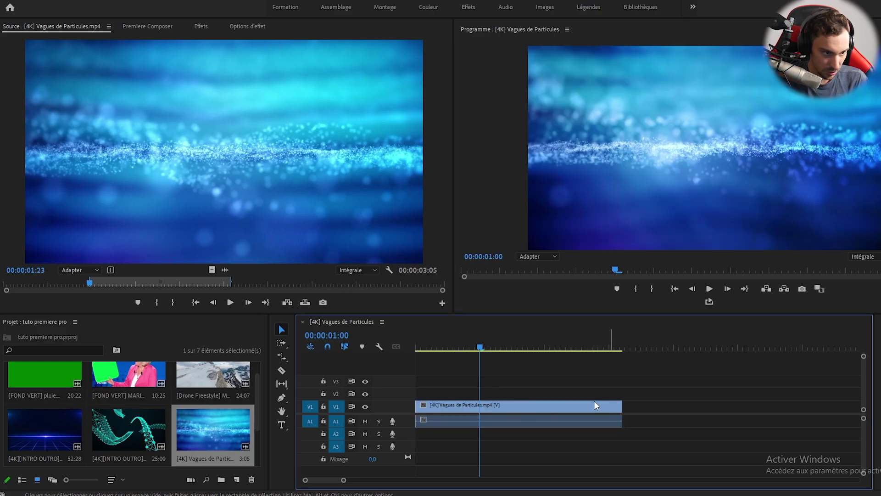
# - Speed the clip up to about 208 % with the Rate Stretch tool, play it, and return the playhead to the start
pyautogui.click(278, 359)
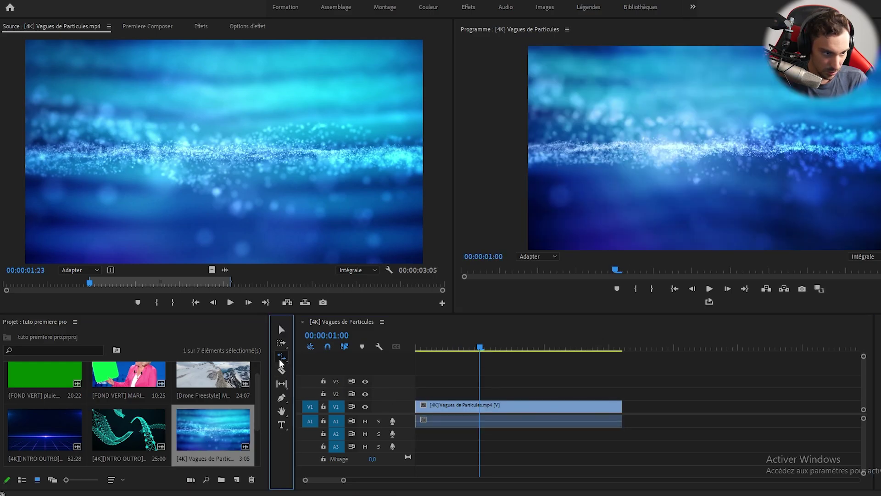
pyautogui.click(623, 414)
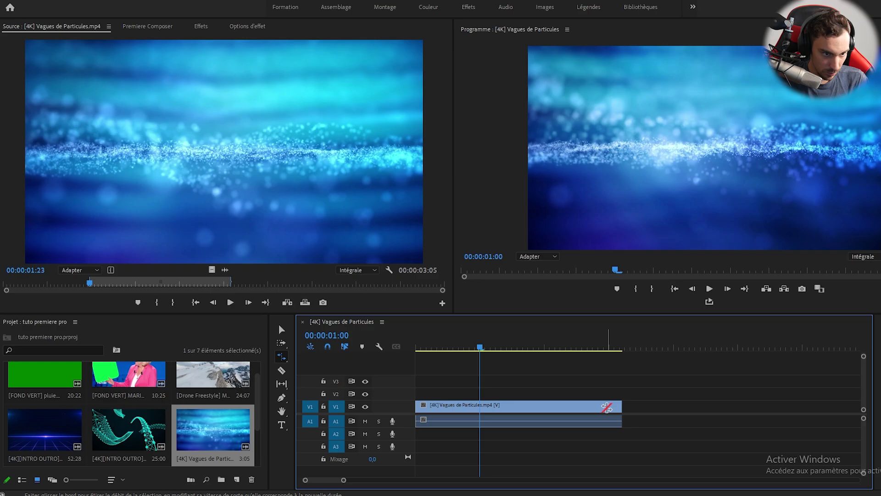
pyautogui.click(578, 346)
pyautogui.moveTo(623, 407); pyautogui.dragTo(513, 407)
pyautogui.moveTo(480, 348); pyautogui.dragTo(395, 361)
pyautogui.press('space')
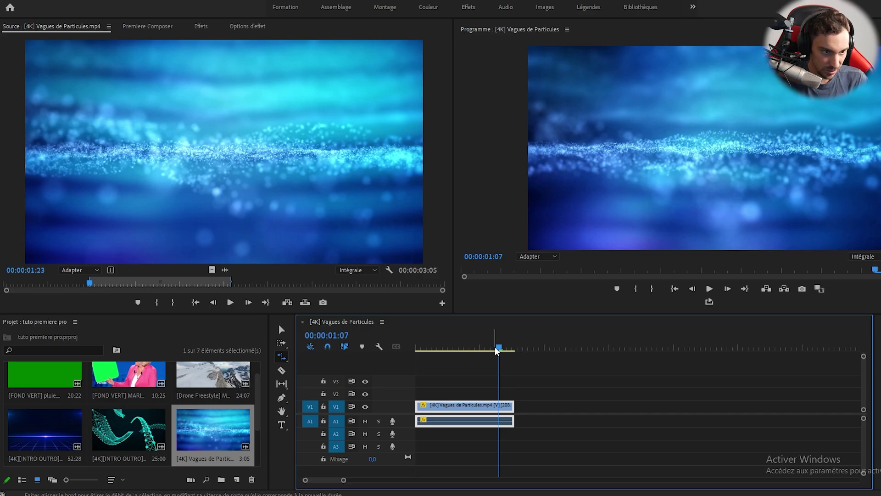
pyautogui.moveTo(498, 348); pyautogui.dragTo(410, 352)
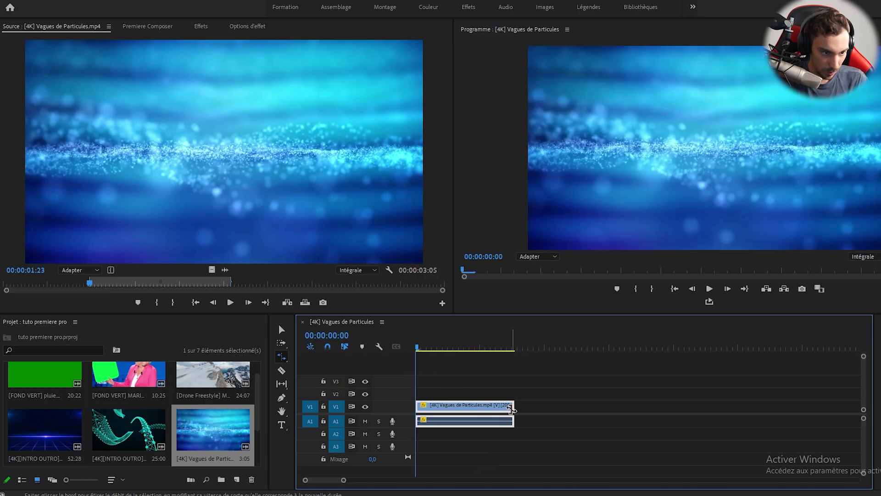
# - Slow the clip down to 75.49 % with the Rate Stretch tool, play it, and return the playhead to the start
pyautogui.moveTo(515, 407); pyautogui.dragTo(688, 407)
pyautogui.press('space')
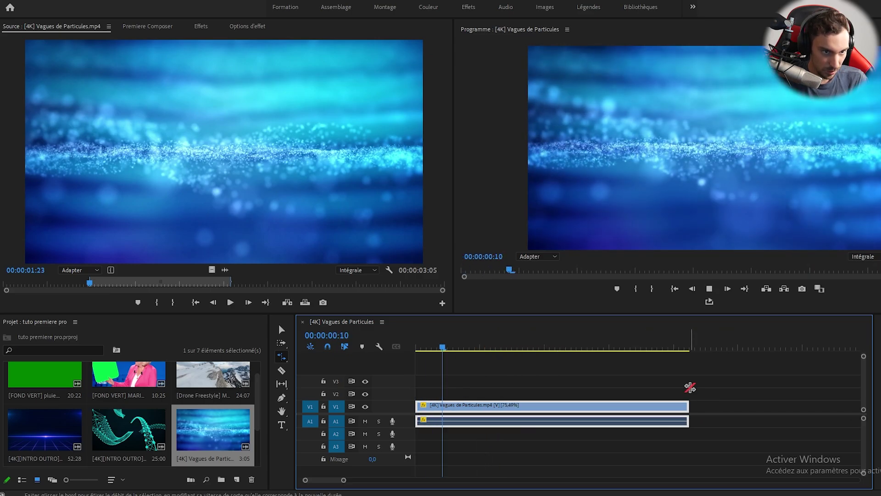
pyautogui.moveTo(597, 347); pyautogui.dragTo(411, 378)
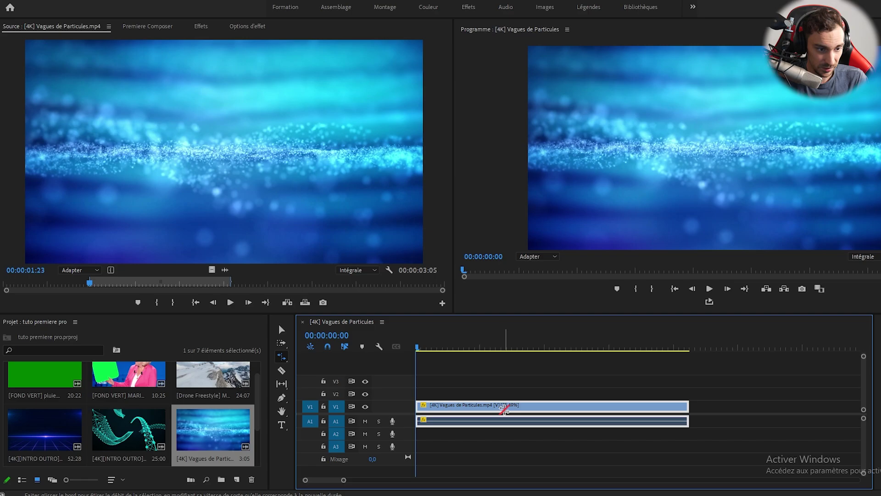
# - Set the clip's speed to 75 % with optical flow (Flux optique) time interpolation, play it, and return to the start
pyautogui.rightClick(504, 409)
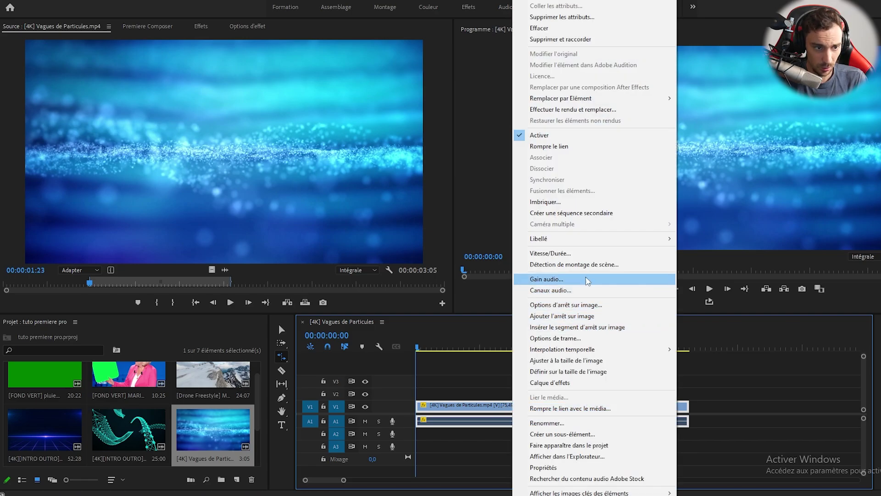
pyautogui.click(588, 260)
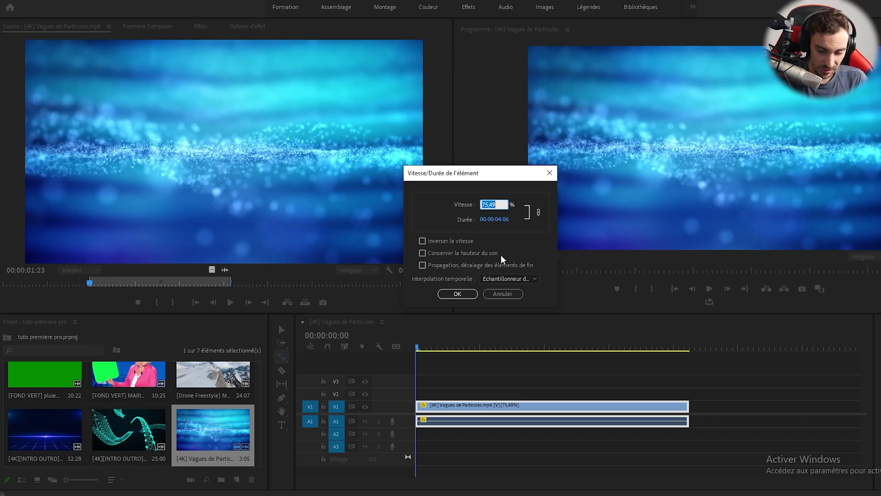
pyautogui.write('75')
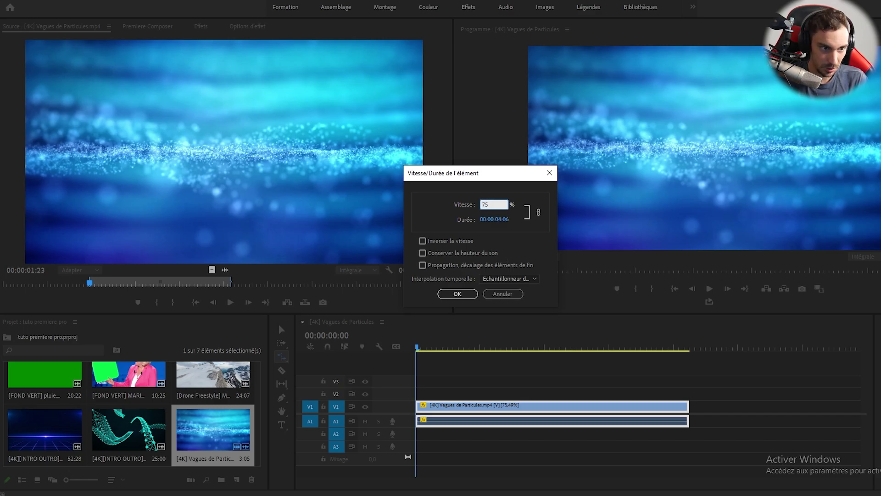
pyautogui.click(509, 279)
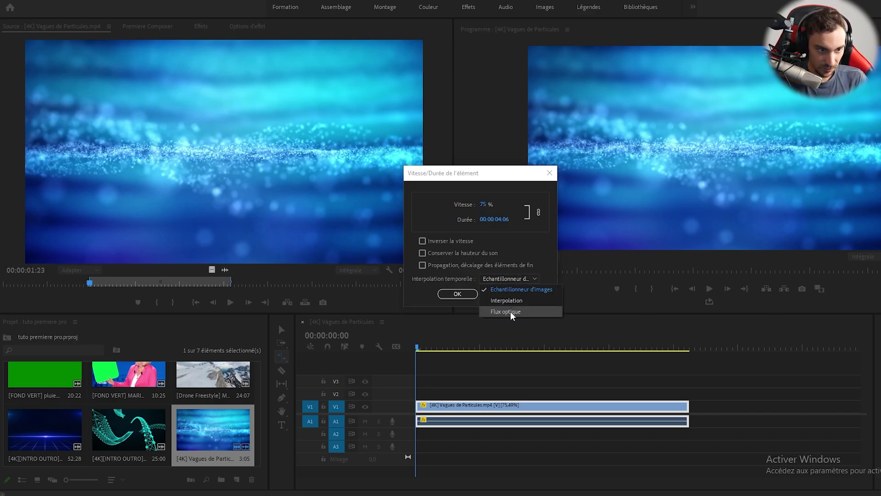
pyautogui.click(510, 311)
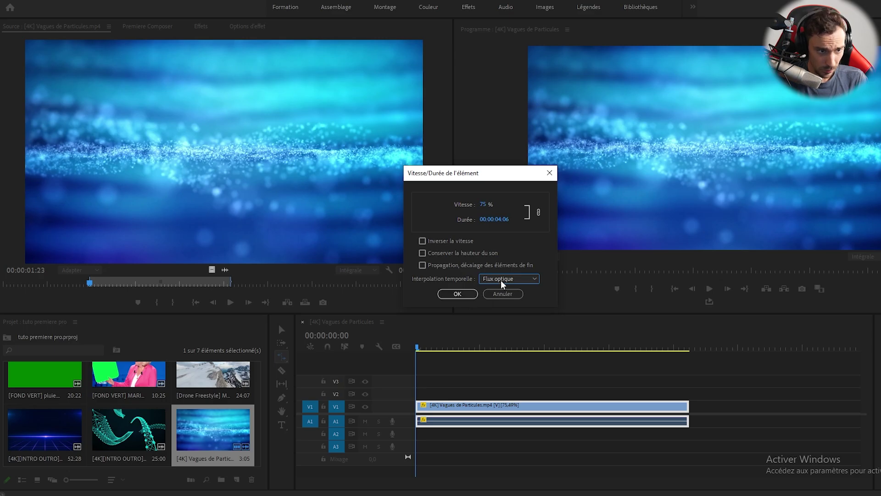
pyautogui.click(457, 294)
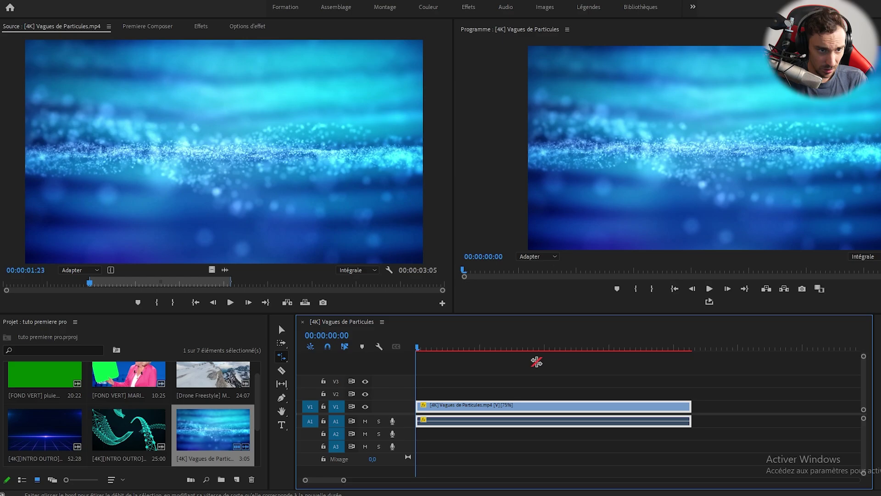
pyautogui.press('space')
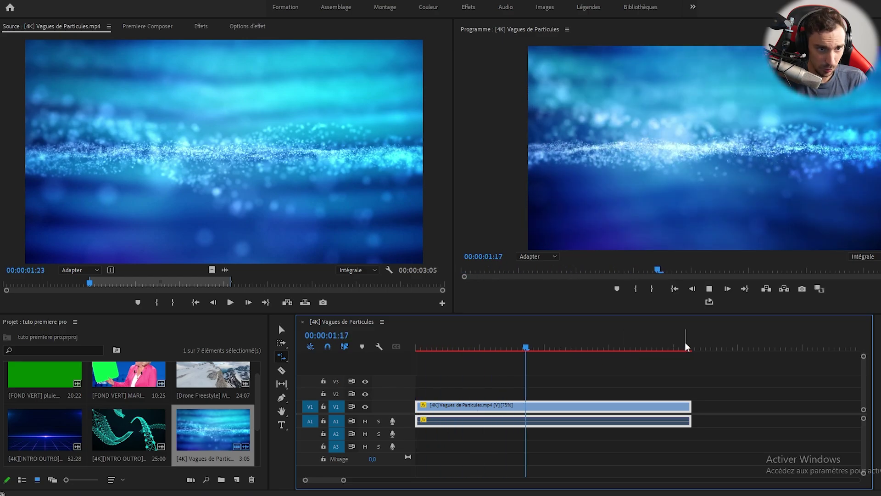
pyautogui.moveTo(648, 347); pyautogui.dragTo(410, 352)
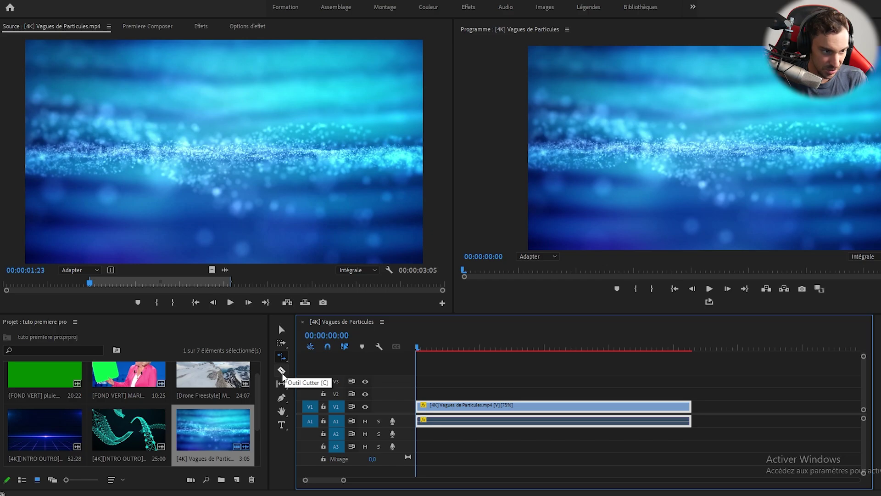
# - Cut the clip at 00:00:00:09 and at 00:00:00:14 with the Razor tool (Cutter)
pyautogui.click(283, 374)
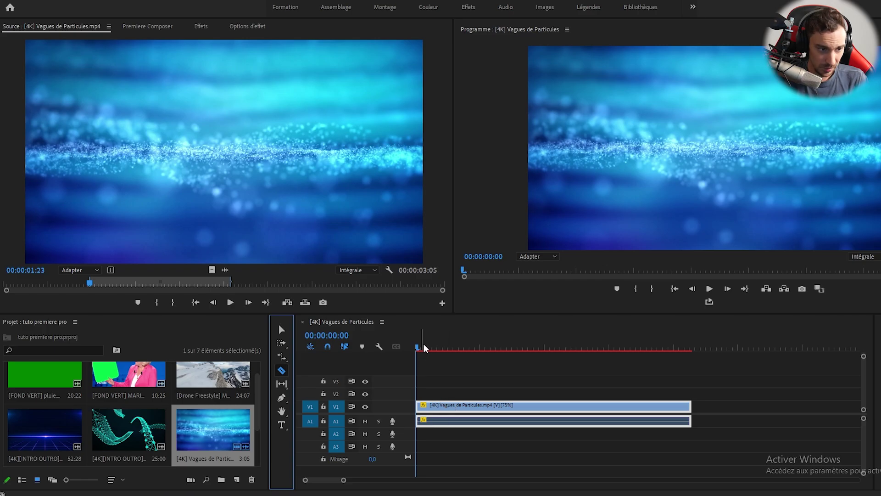
pyautogui.moveTo(423, 346); pyautogui.dragTo(441, 348)
pyautogui.click(439, 406)
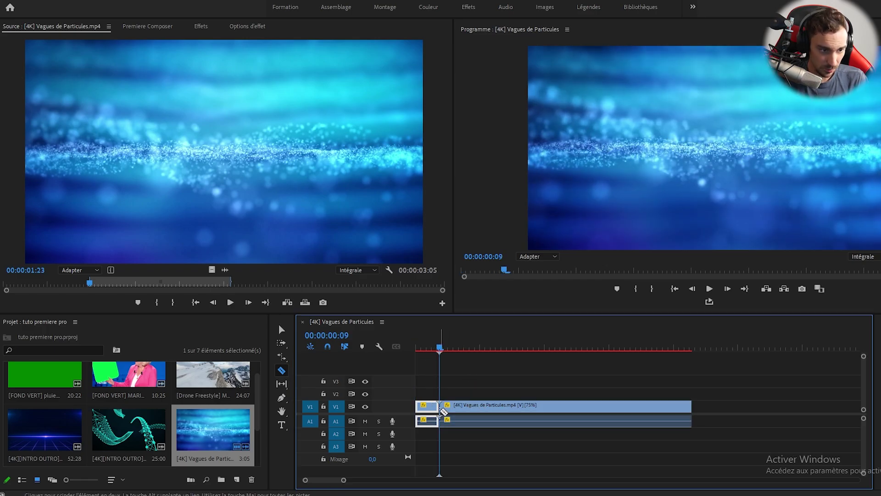
pyautogui.click(454, 349)
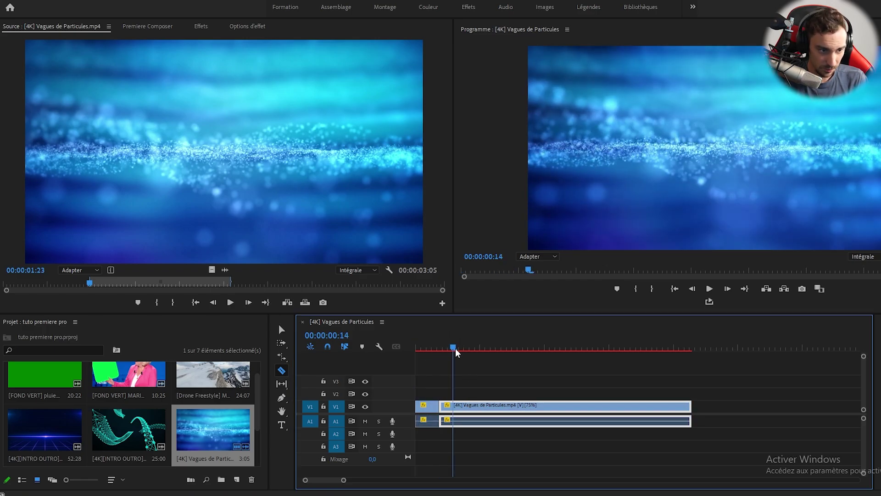
pyautogui.click(453, 417)
# - Delete the short middle segment between the two cuts and close the gap it leaves
pyautogui.moveTo(451, 344)
pyautogui.mouseDown()
pyautogui.moveTo(431, 351)
pyautogui.moveTo(450, 351)
pyautogui.moveTo(439, 354)
pyautogui.mouseUp()
pyautogui.press('v')
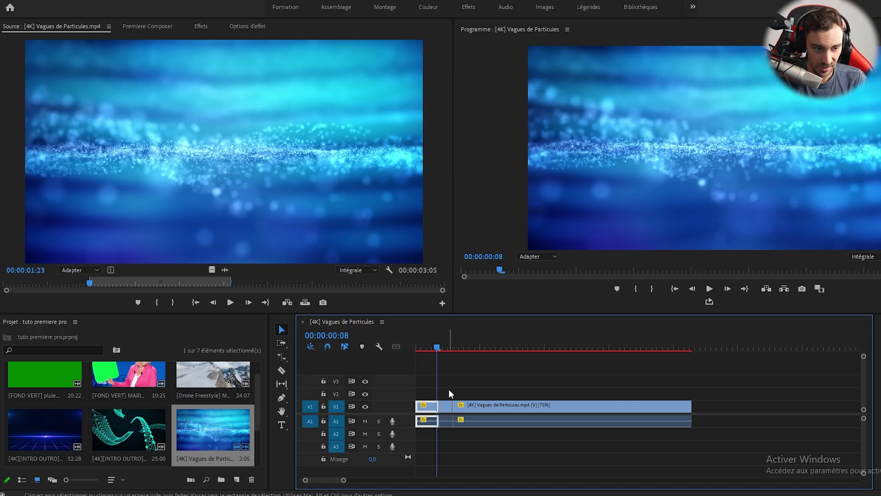
pyautogui.click(450, 422)
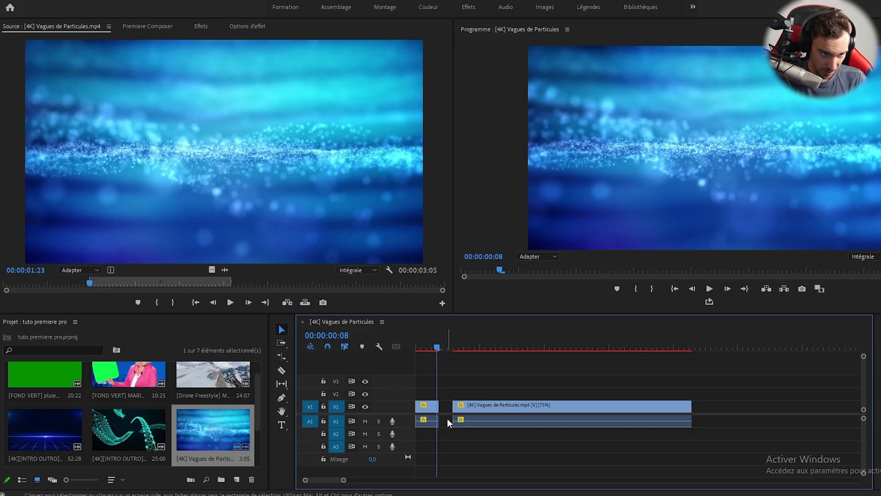
pyautogui.click(447, 422)
pyautogui.press('Delete')
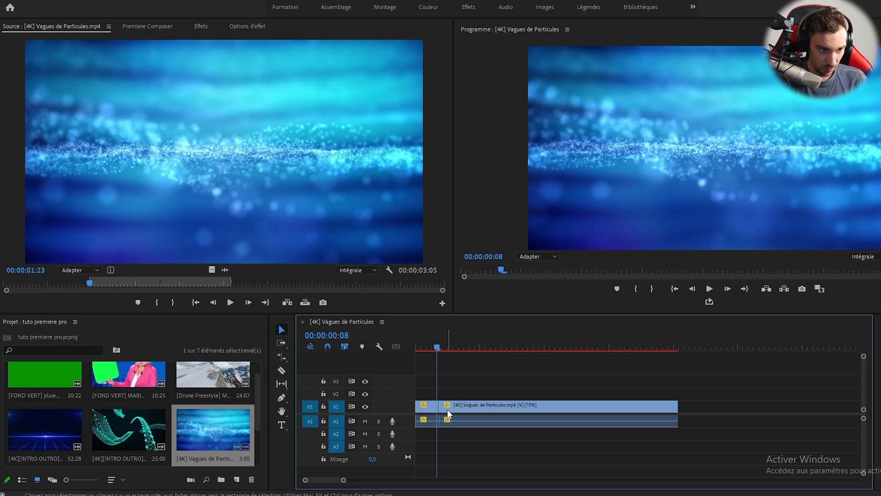
# - Step through the edit points, play from the existing cut, and split the second segment at 00:00:01:03 with the Razor tool
pyautogui.press('Up')
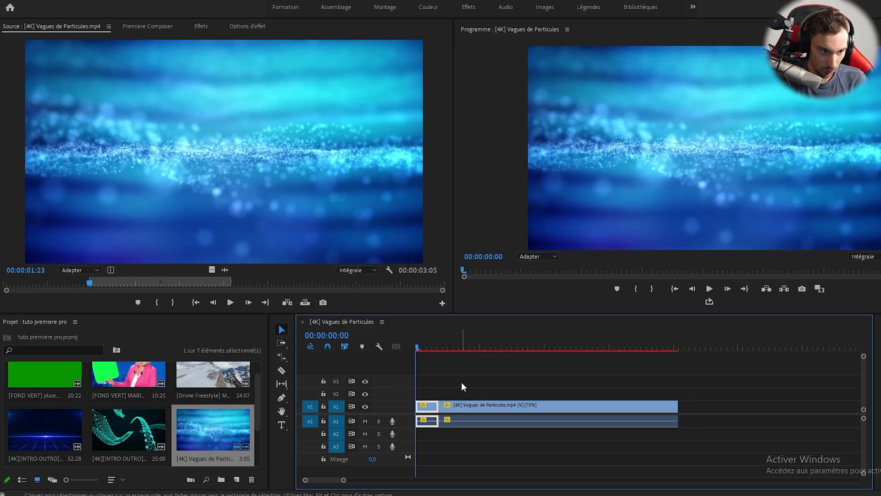
pyautogui.press('Down')
pyautogui.press('Down')
pyautogui.press('Up')
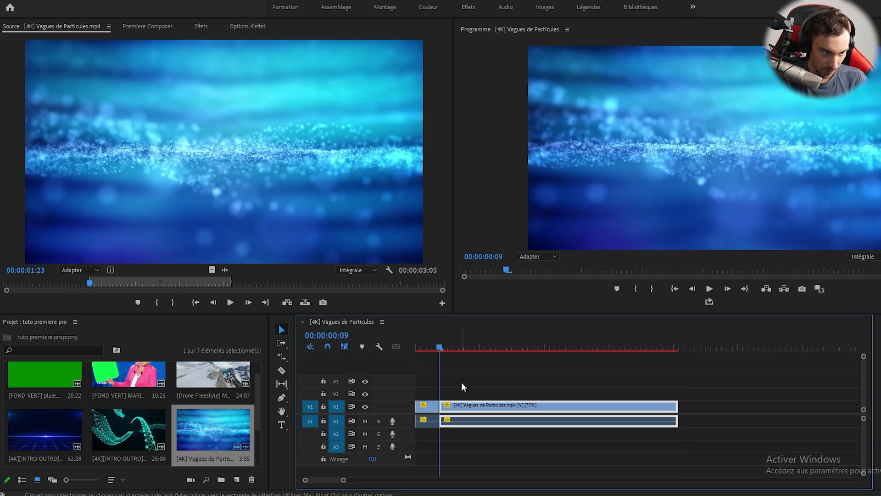
pyautogui.press('c')
pyautogui.press('space')
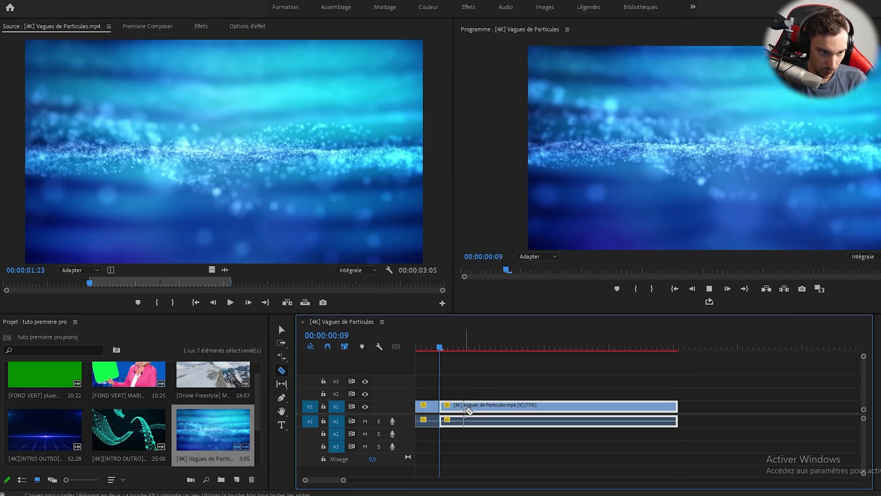
pyautogui.press('space')
pyautogui.click(494, 411)
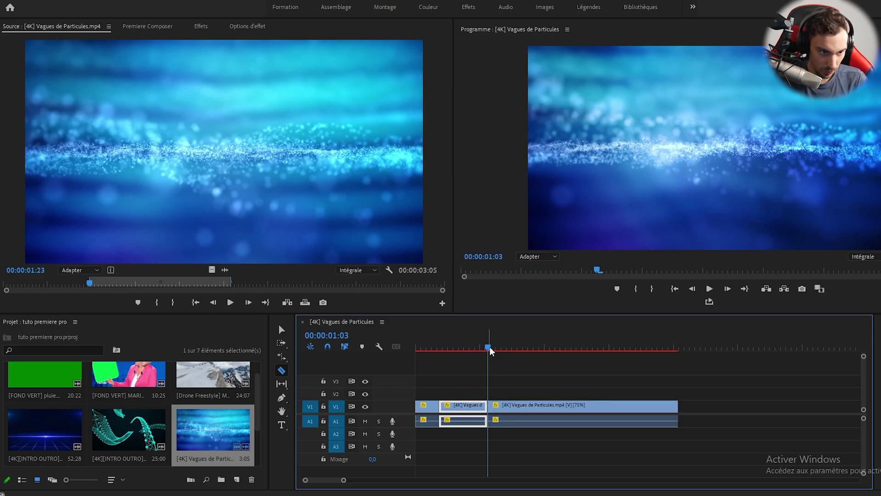
# - Split the last segment at 00:00:01:12, delete the short piece before that cut, close the gap, and return to the sequence start
pyautogui.moveTo(489, 347); pyautogui.dragTo(512, 351)
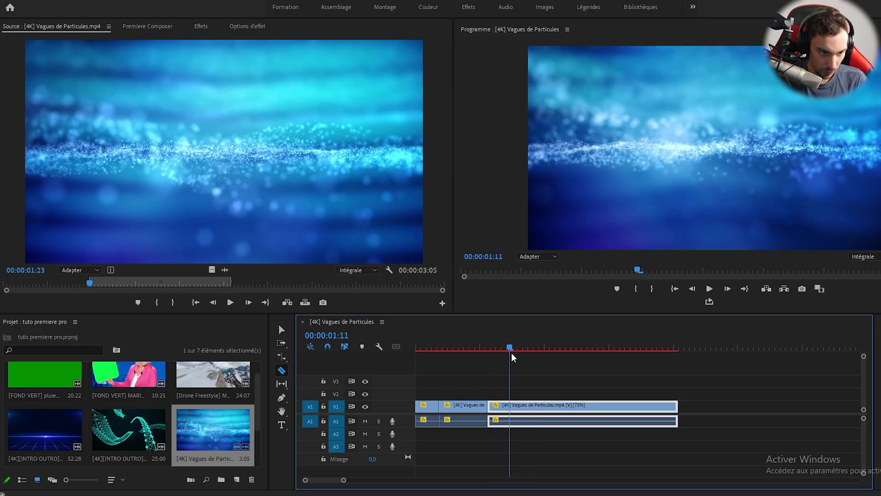
pyautogui.click(513, 412)
pyautogui.press('v')
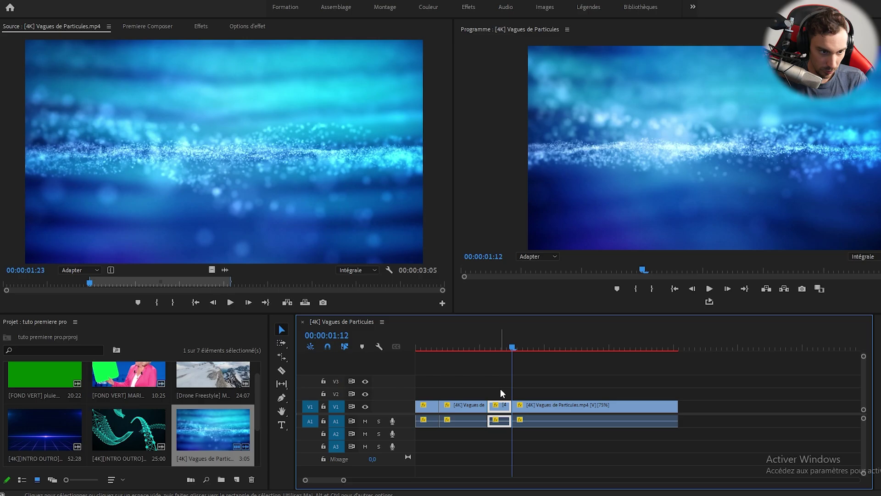
pyautogui.press('Delete')
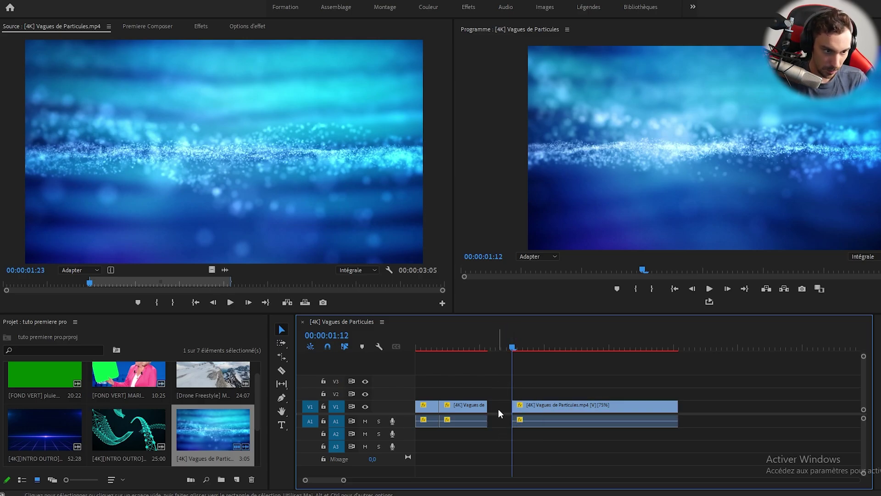
pyautogui.press('Delete')
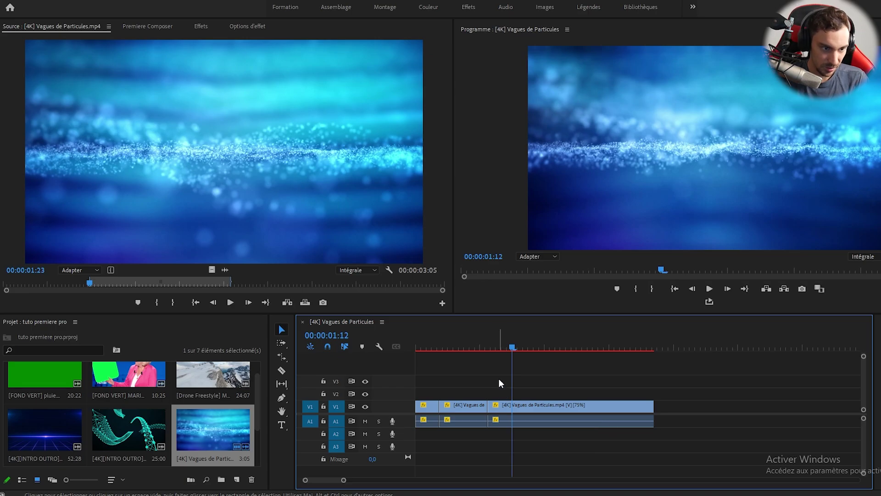
pyautogui.moveTo(506, 344); pyautogui.dragTo(398, 355)
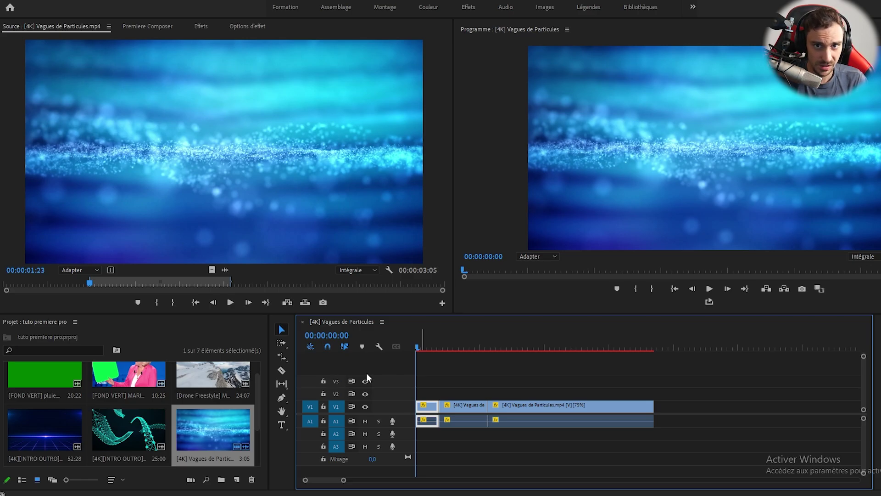
# - Try the Slip tool (Déplacer la sélection) on the last segment, and view the Slide tool variant (Déplacer le plan)
pyautogui.click(287, 384)
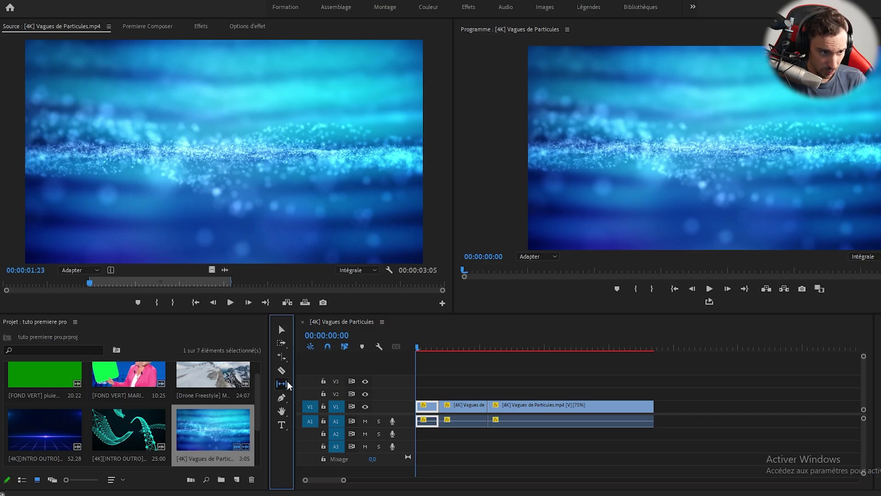
pyautogui.click(281, 383)
pyautogui.click(307, 383)
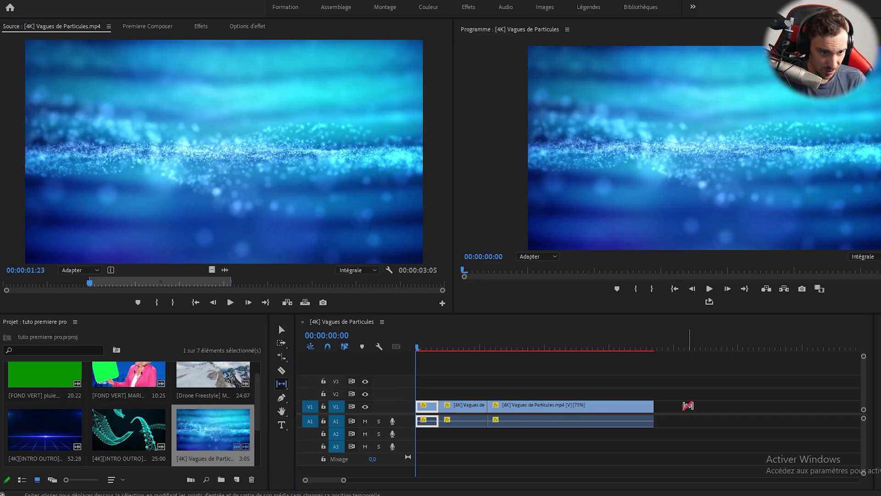
pyautogui.moveTo(654, 408)
pyautogui.mouseDown()
pyautogui.moveTo(612, 414)
pyautogui.moveTo(658, 417)
pyautogui.mouseUp()
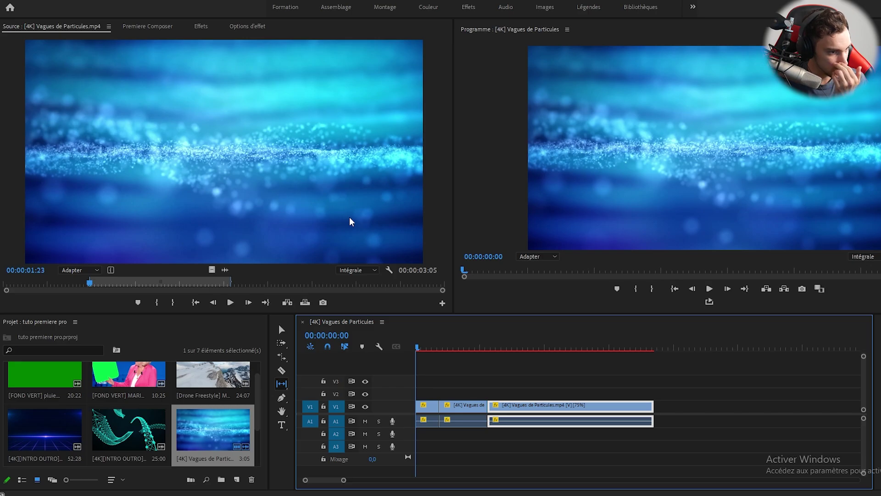
pyautogui.click(282, 383)
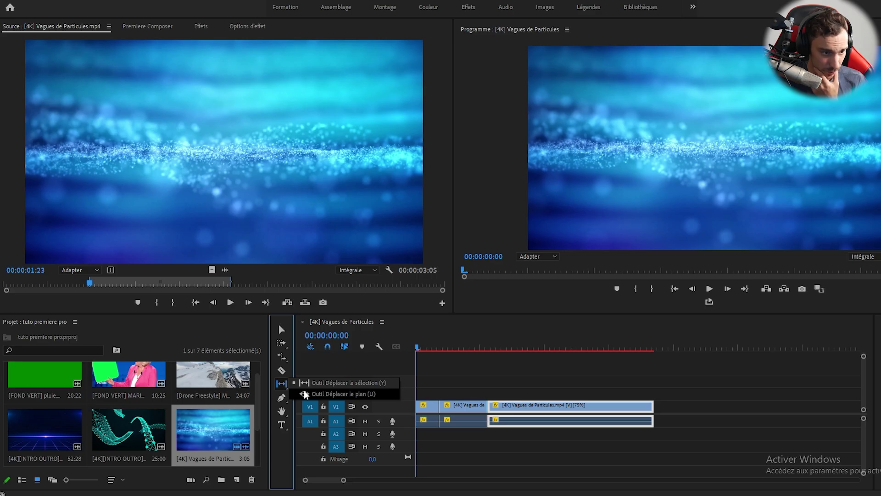
# - Enlarge audio track A1 and try the Pen tool (Plume) on the particle clip's audio
pyautogui.click(282, 400)
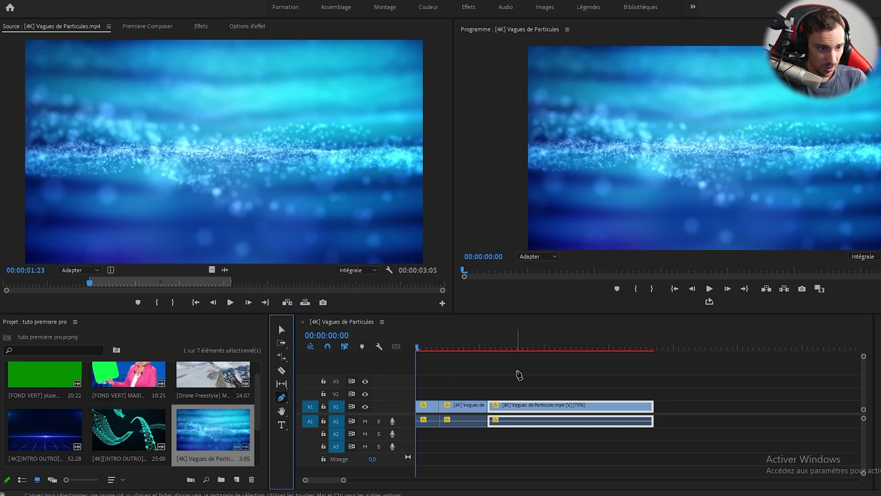
pyautogui.moveTo(344, 480); pyautogui.dragTo(325, 482)
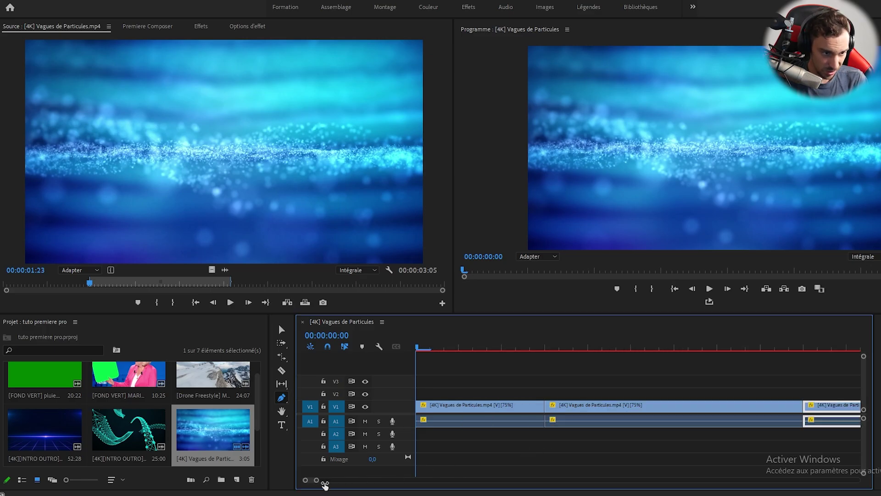
pyautogui.moveTo(326, 430); pyautogui.dragTo(327, 442)
pyautogui.click(480, 431)
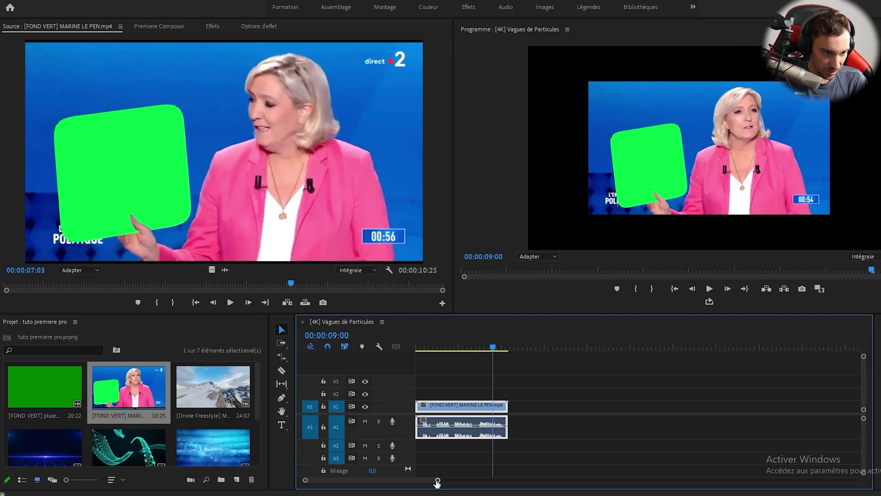
# - Add four volume keyframes with the Pen tool (Plume) near the end of the Marine Le Pen clip's audio, starting at 00:00:08:15
pyautogui.moveTo(437, 480); pyautogui.dragTo(405, 481)
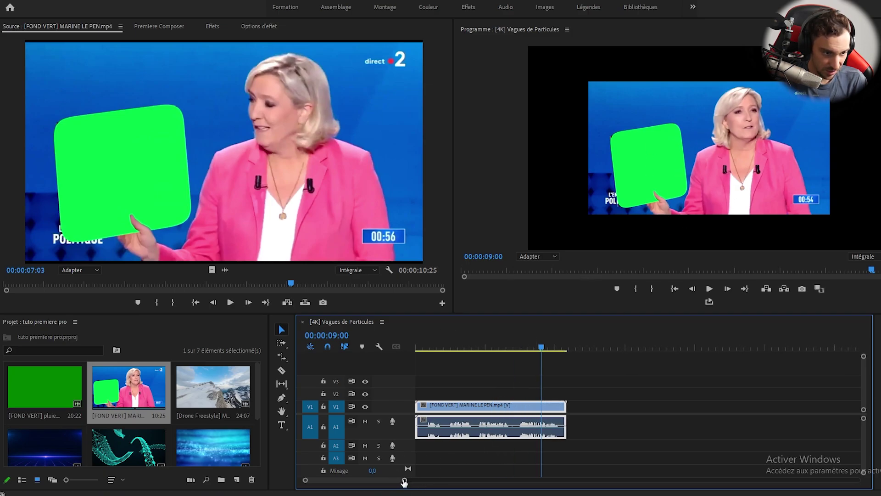
pyautogui.moveTo(405, 481); pyautogui.dragTo(382, 481)
pyautogui.moveTo(612, 347); pyautogui.dragTo(565, 347)
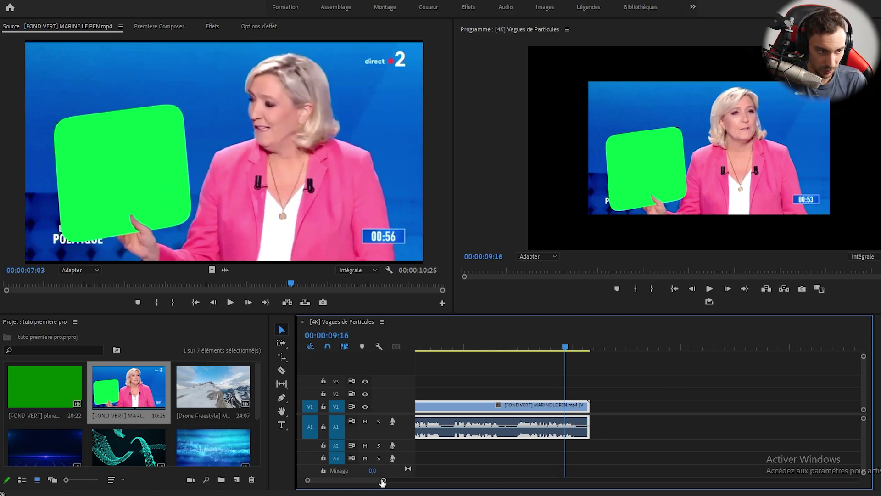
pyautogui.moveTo(384, 480); pyautogui.dragTo(357, 481)
pyautogui.moveTo(604, 389); pyautogui.dragTo(561, 350)
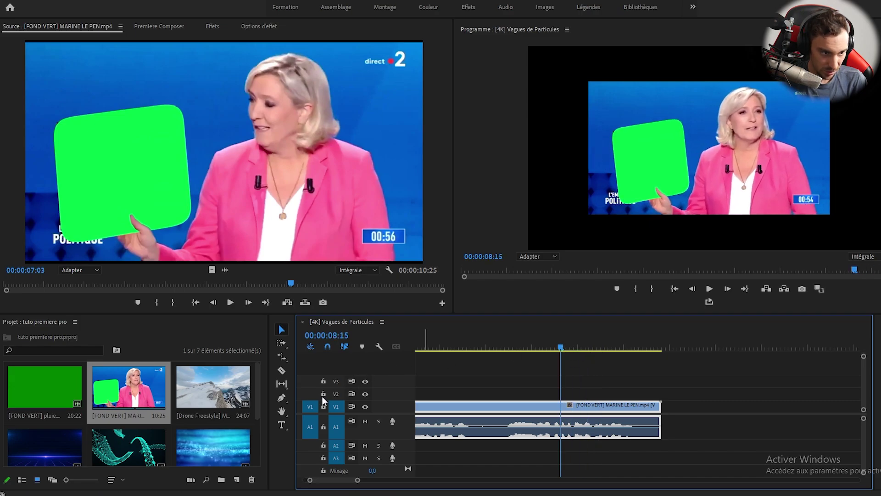
pyautogui.click(281, 398)
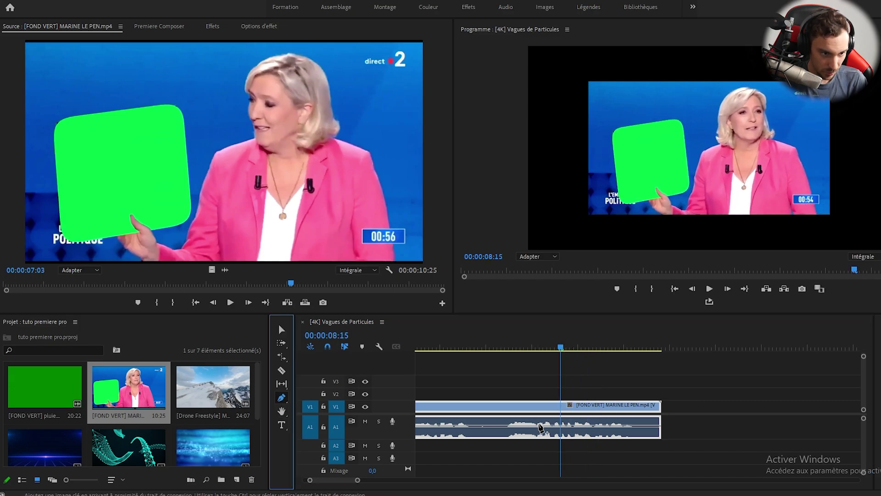
pyautogui.click(560, 426)
pyautogui.click(578, 425)
pyautogui.click(590, 425)
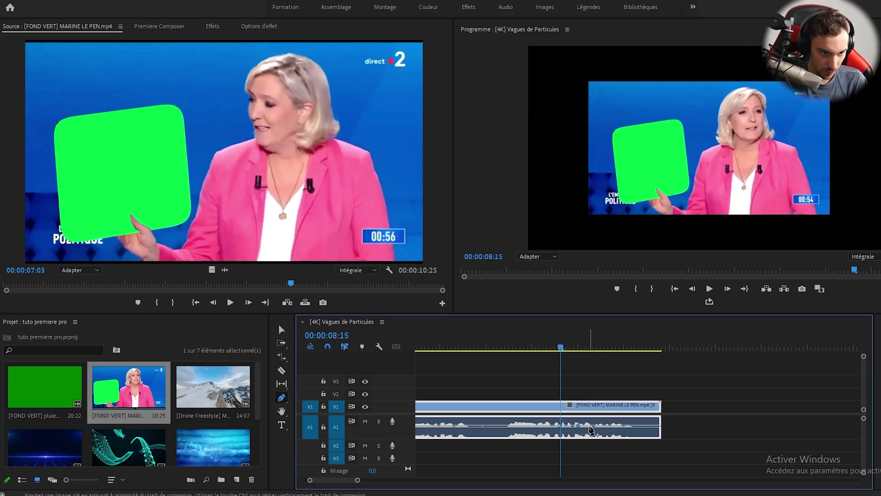
pyautogui.click(612, 425)
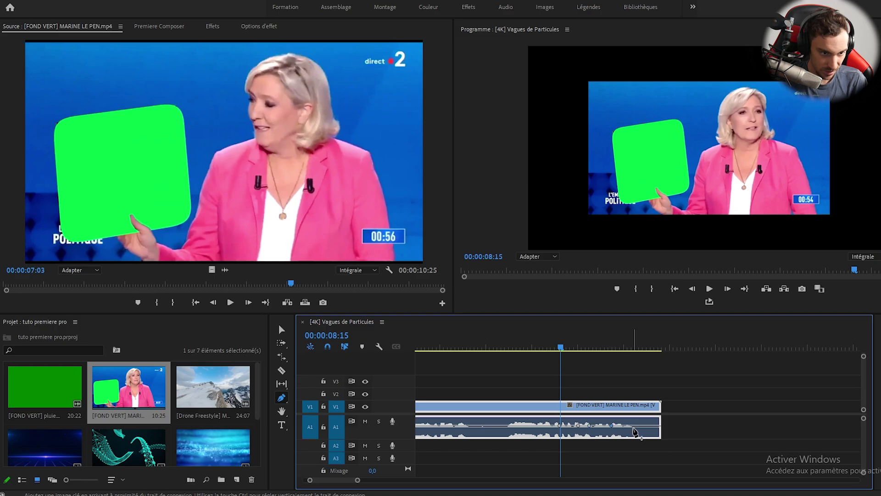
# - Lower the audio keyframes with the Selection tool to fade the volume down, and play the fade from about 00:00:08:08
pyautogui.click(281, 329)
pyautogui.moveTo(613, 425)
pyautogui.mouseDown()
pyautogui.moveTo(611, 433)
pyautogui.moveTo(579, 428)
pyautogui.moveTo(612, 430)
pyautogui.mouseUp()
pyautogui.click(549, 346)
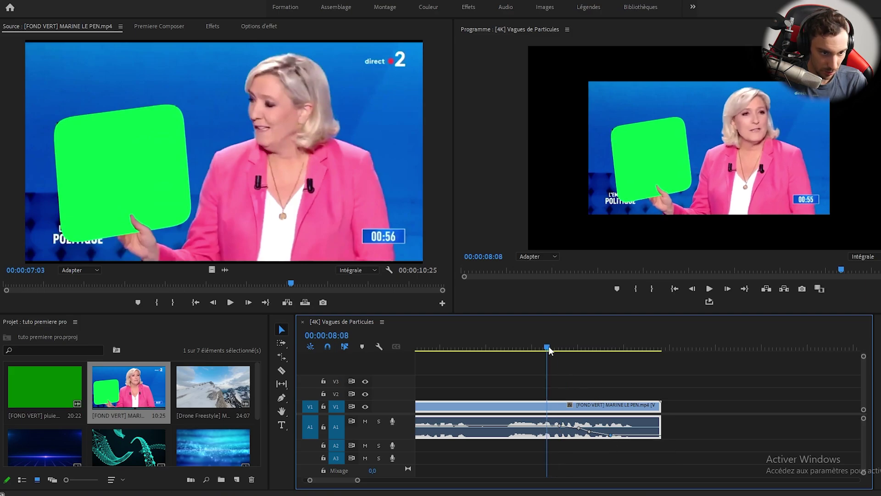
pyautogui.press('space')
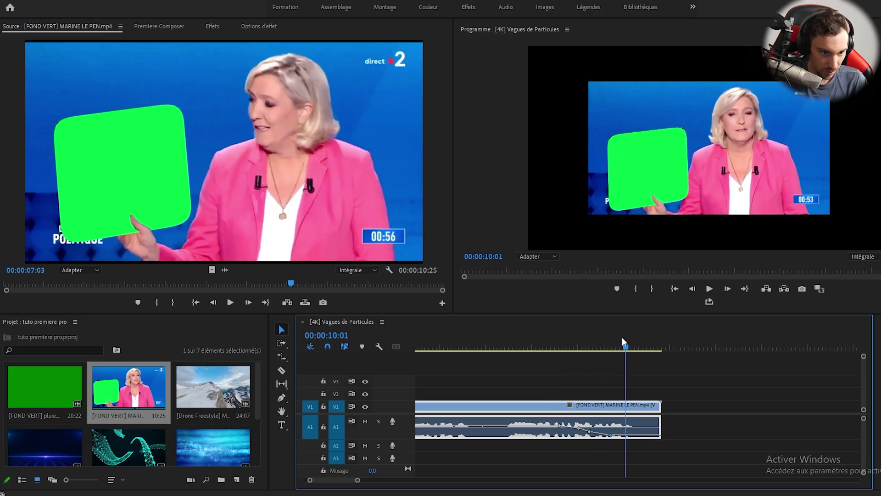
pyautogui.click(544, 347)
pyautogui.press('space')
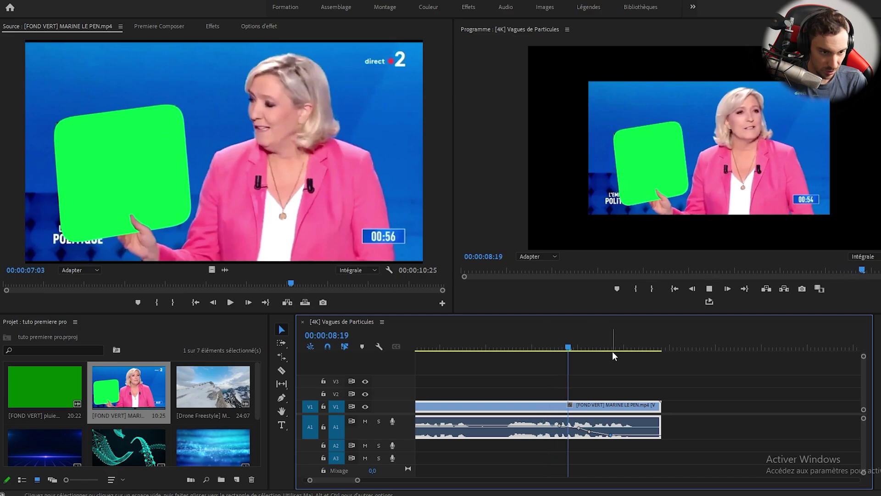
pyautogui.moveTo(602, 343); pyautogui.dragTo(555, 351)
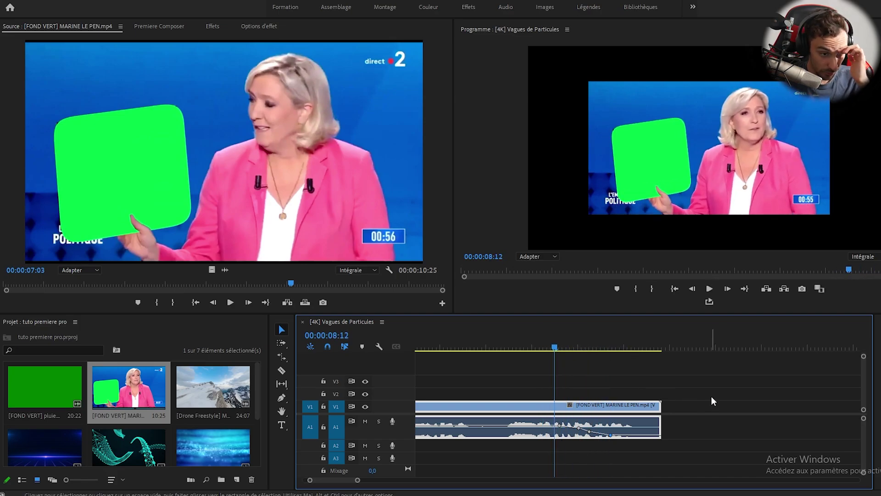
# - Look at the Pen tool's shape variants, set the Programme monitor zoom to 100 %, and pan its picture with the Hand tool (Main)
pyautogui.click(281, 398)
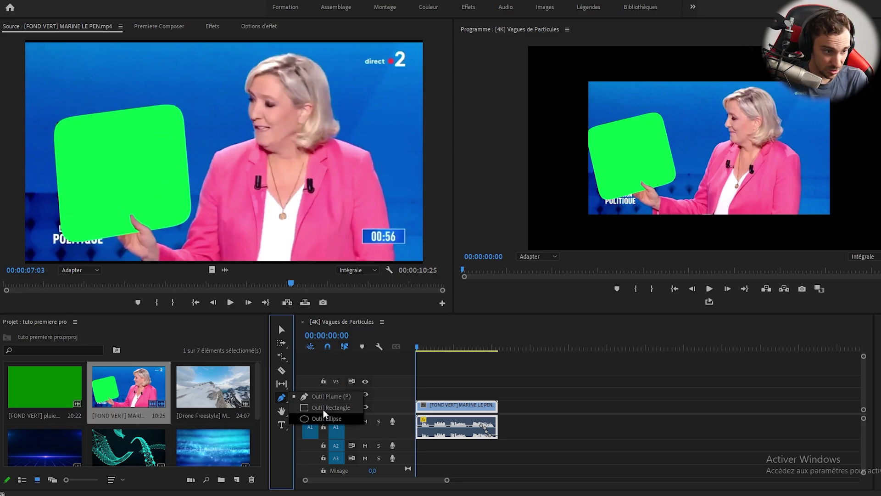
pyautogui.click(284, 411)
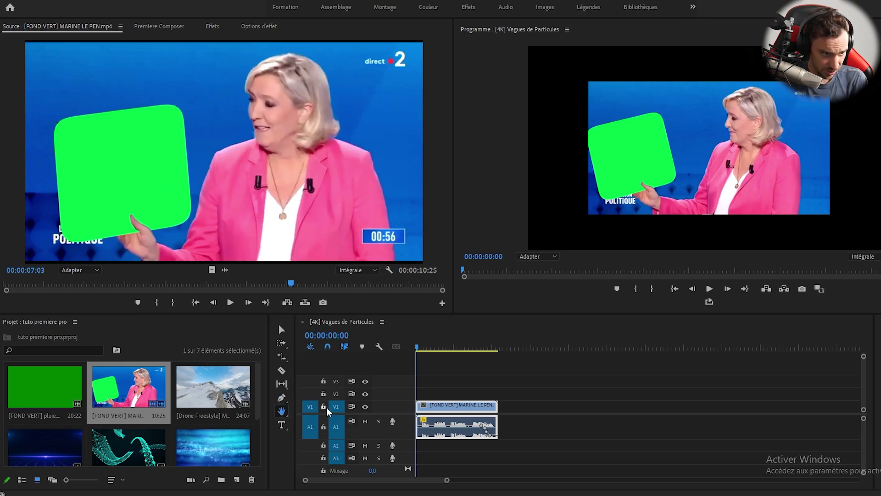
pyautogui.click(710, 184)
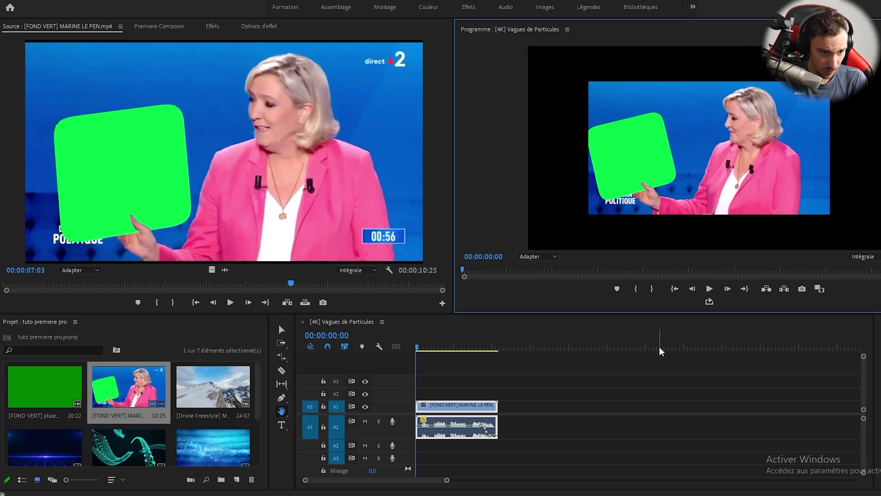
pyautogui.moveTo(636, 361); pyautogui.dragTo(668, 379)
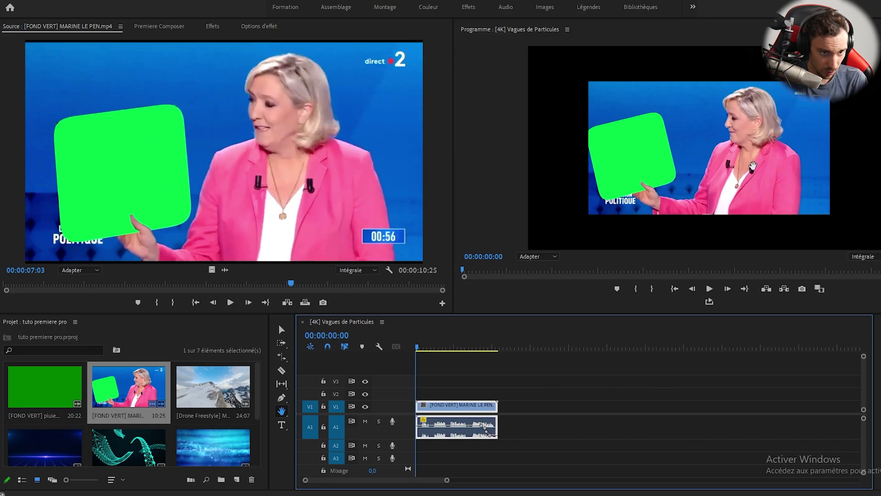
pyautogui.click(536, 257)
pyautogui.click(544, 312)
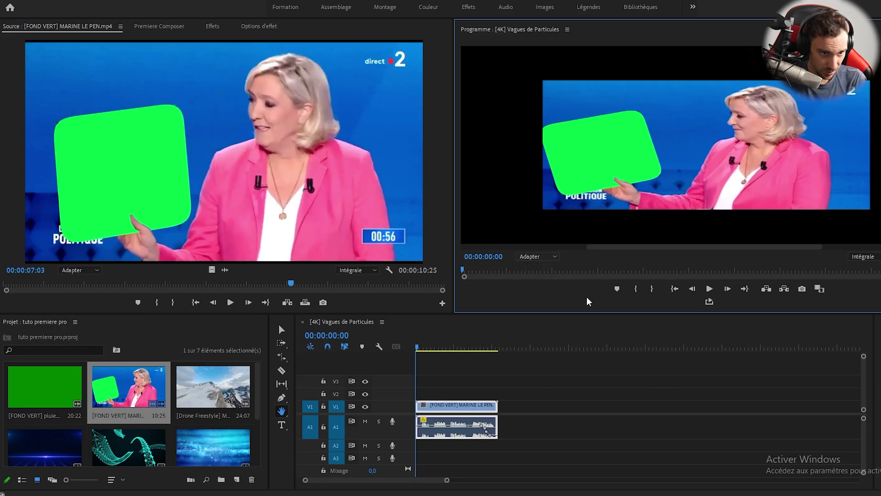
pyautogui.moveTo(742, 157); pyautogui.dragTo(673, 231)
pyautogui.moveTo(798, 135); pyautogui.dragTo(822, 119)
# - Magnify the timeline three times with the Zoom tool, and zoom back out to show the whole clip
pyautogui.click(282, 411)
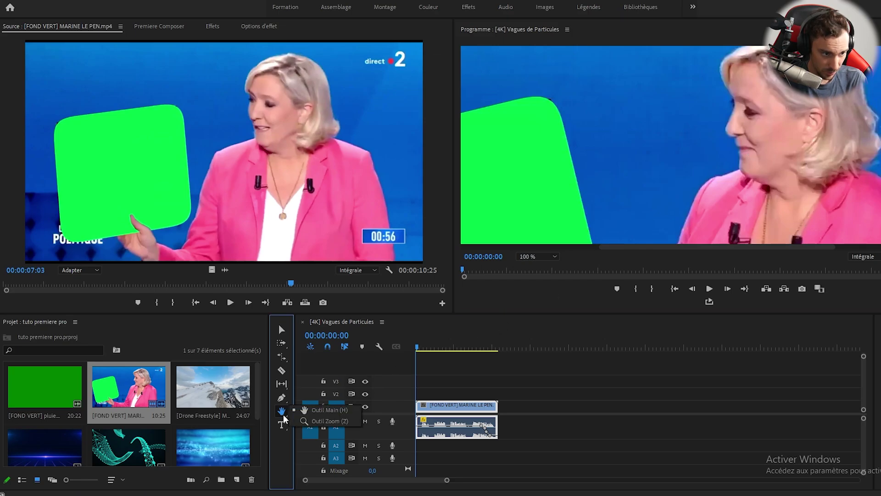
pyautogui.click(315, 423)
pyautogui.click(491, 378)
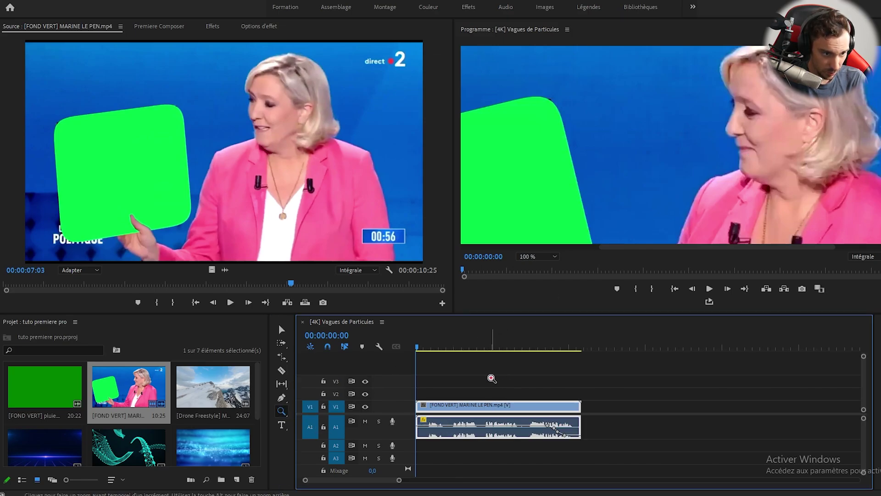
pyautogui.click(492, 378)
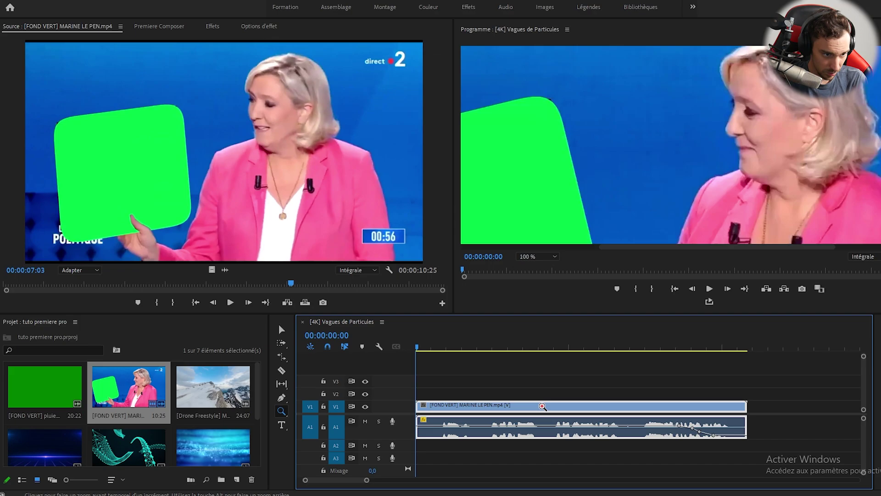
pyautogui.click(545, 378)
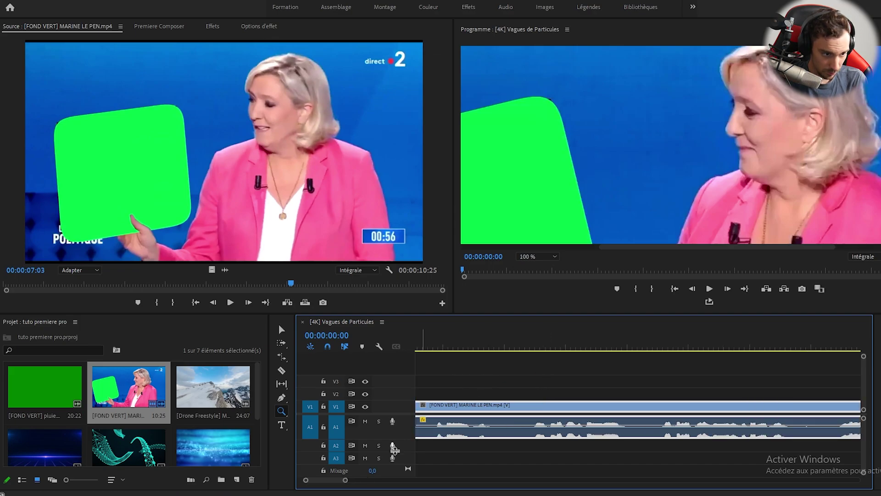
pyautogui.moveTo(345, 482); pyautogui.dragTo(615, 467)
# - Add the title "abonnez" with the Text tool (Texte) on the picture beside the green sign at 00:00:00:00
pyautogui.click(286, 429)
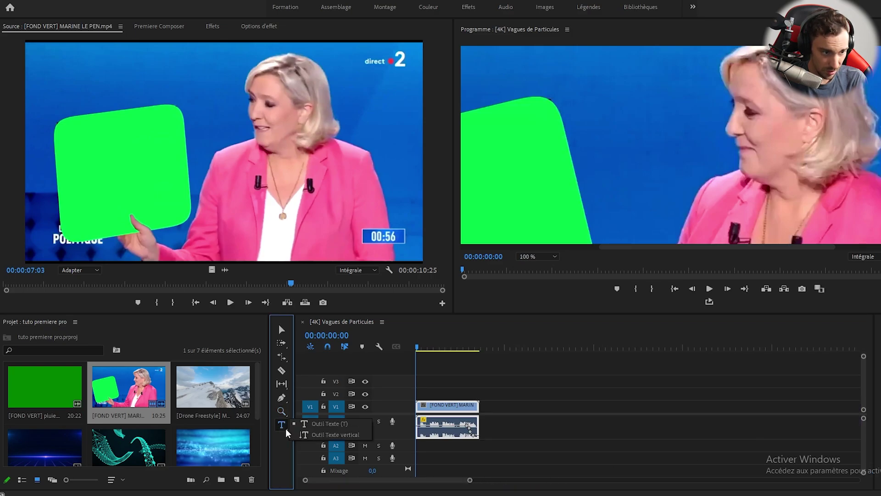
pyautogui.click(327, 423)
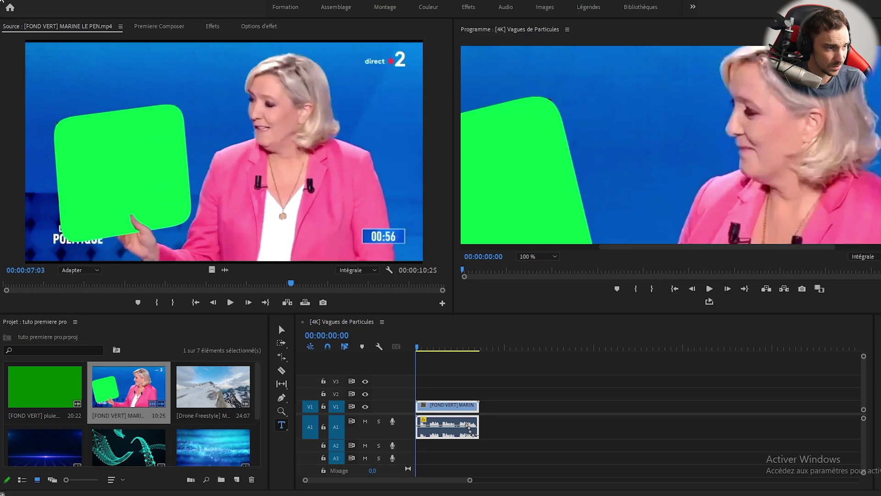
pyautogui.click(635, 162)
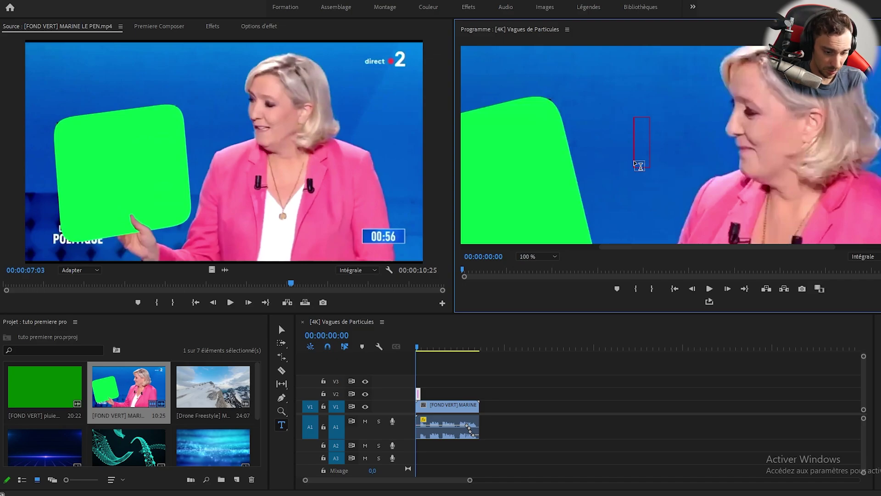
pyautogui.write('abonnez')
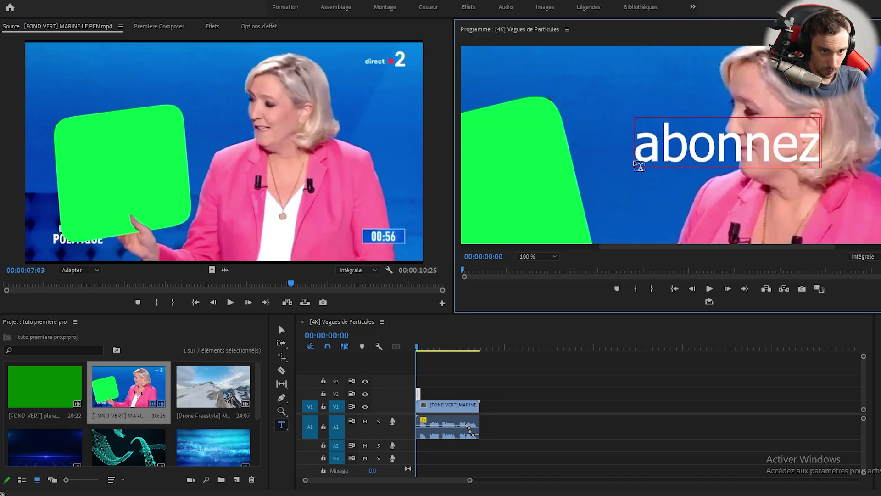
# - Extend the title to "abonnez vous", select its characters and expand its text settings in Options d'effet
pyautogui.write(' vo')
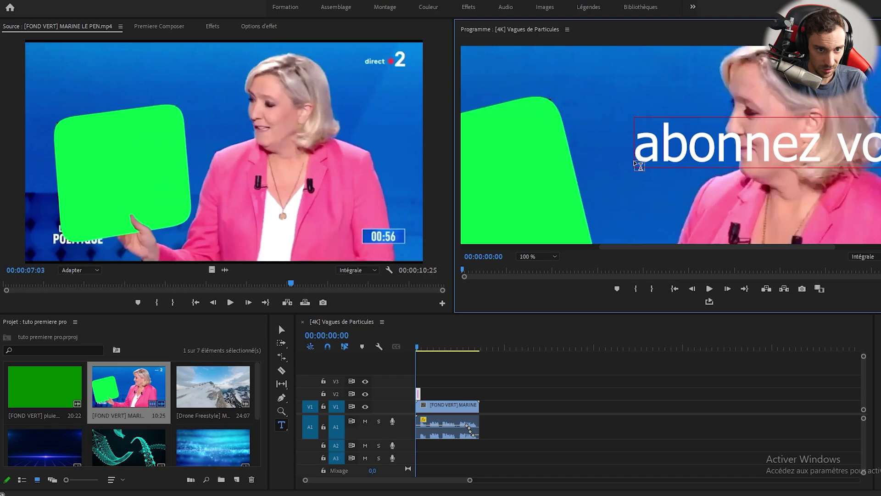
pyautogui.moveTo(639, 147); pyautogui.dragTo(880, 146)
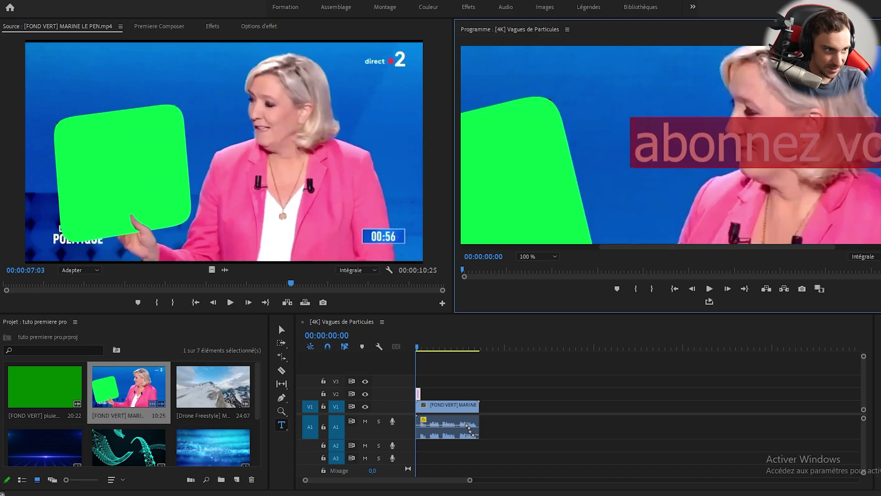
pyautogui.click(251, 26)
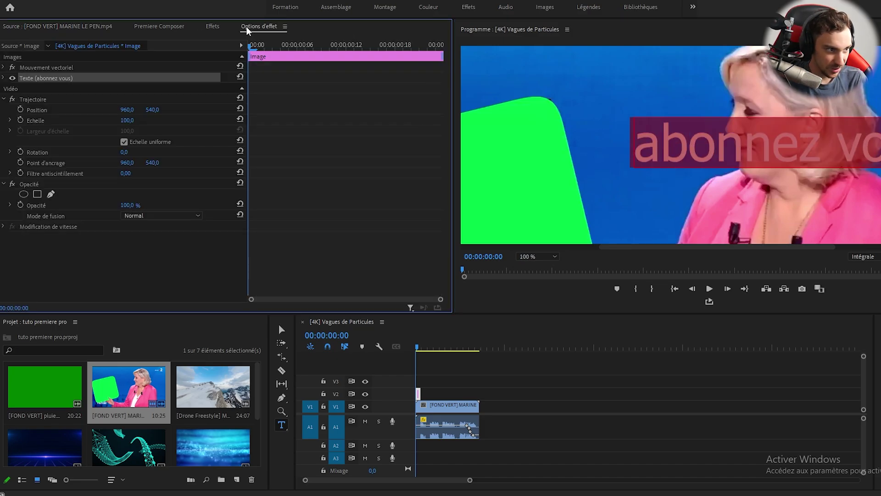
pyautogui.click(3, 78)
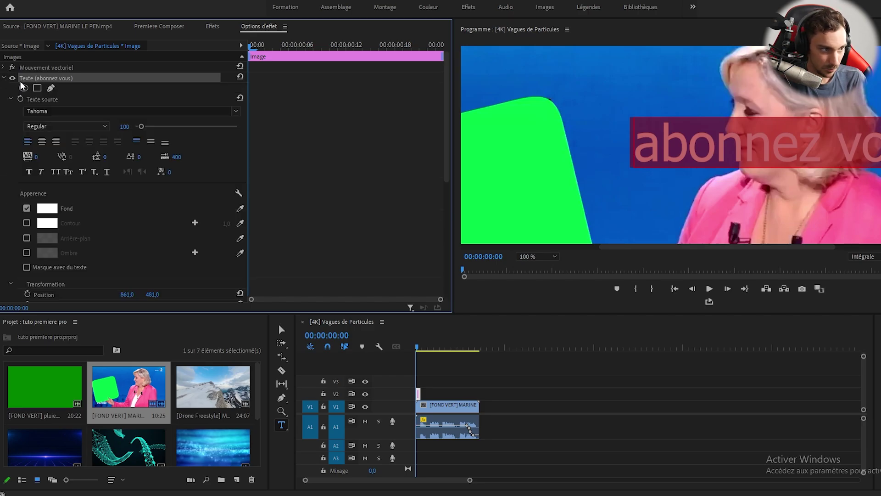
# - Set the title's font to MingLiU_HKSCS-ExtB and reduce its size to 64
pyautogui.click(66, 111)
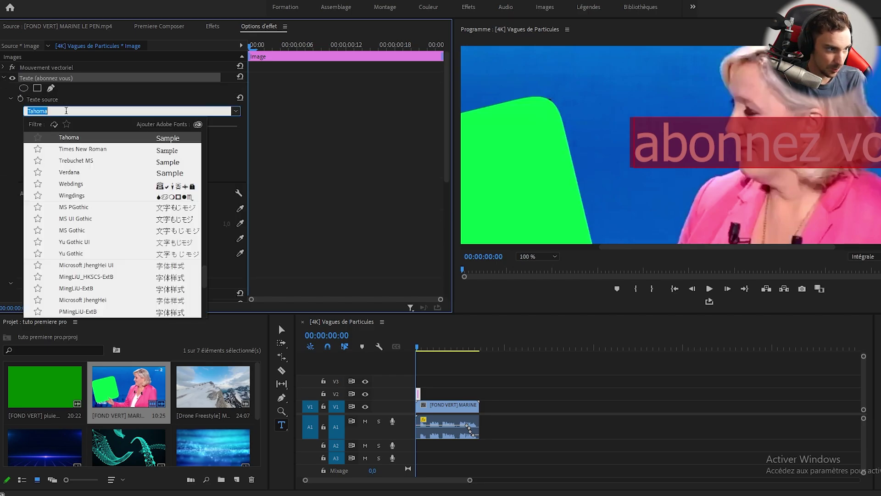
pyautogui.click(94, 276)
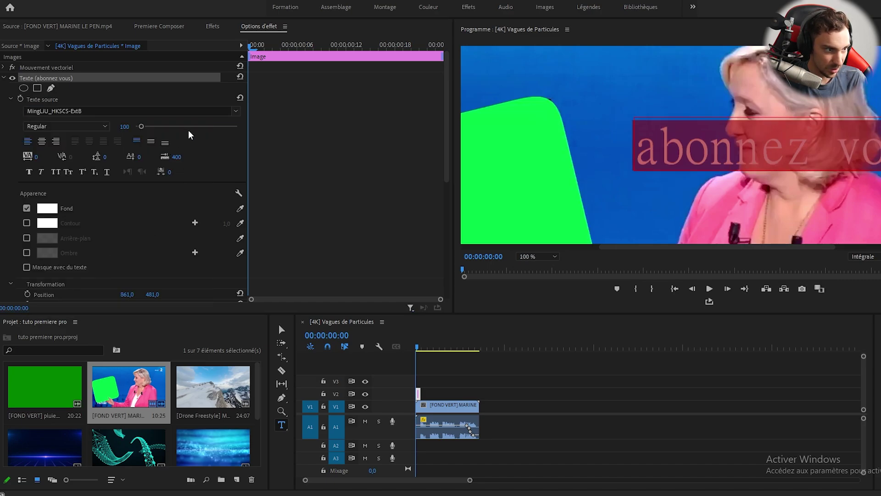
pyautogui.moveTo(142, 127)
pyautogui.mouseDown()
pyautogui.moveTo(173, 128)
pyautogui.moveTo(135, 130)
pyautogui.mouseUp()
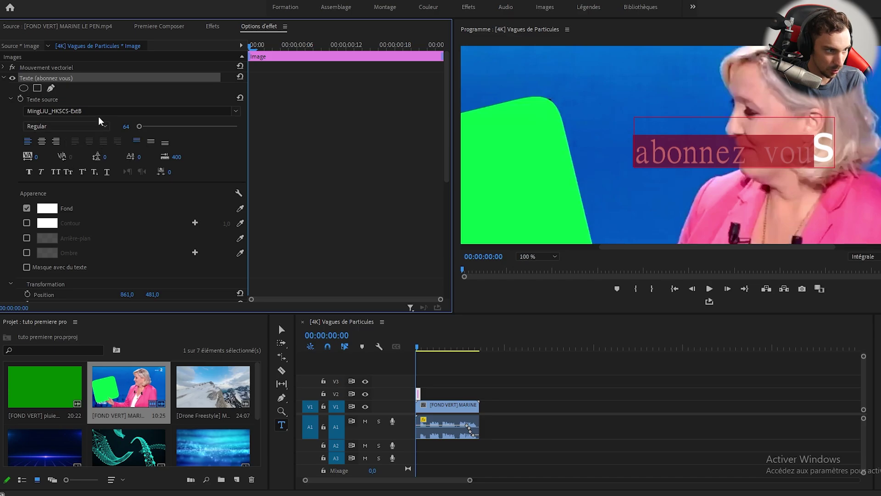
# - Try the font RODE Noto Sans CJK SC R on the title, and change it to Noto Sans in the Regular style
pyautogui.click(236, 111)
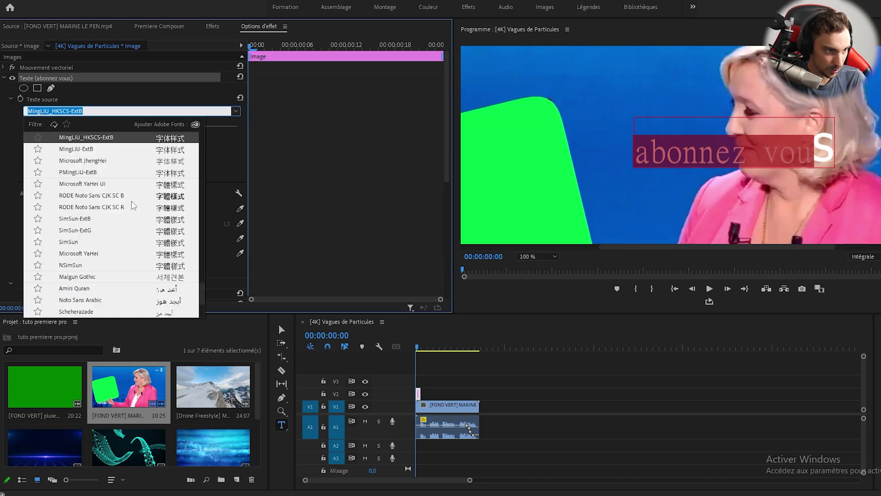
pyautogui.click(131, 207)
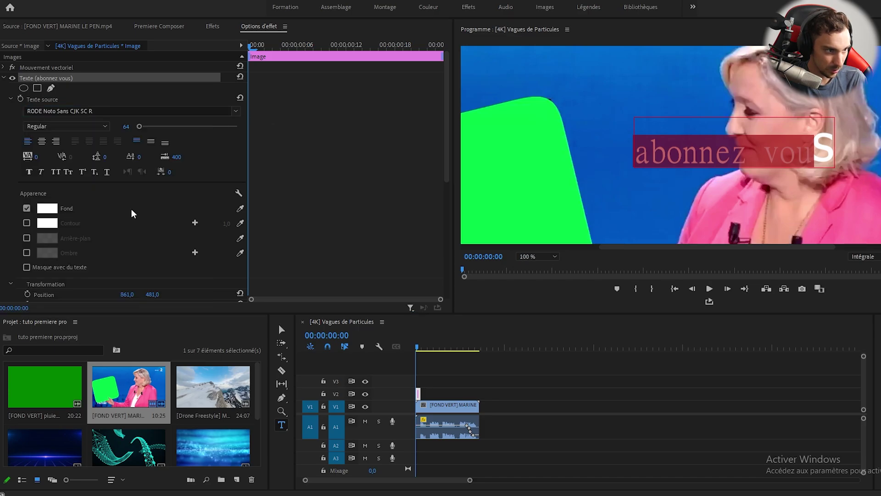
pyautogui.click(236, 111)
pyautogui.scroll(10, 119, 244)
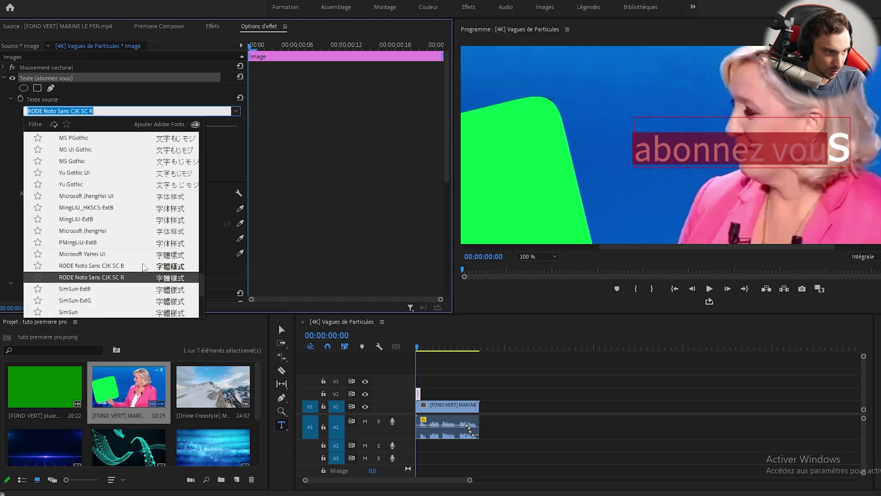
pyautogui.click(96, 139)
pyautogui.click(101, 125)
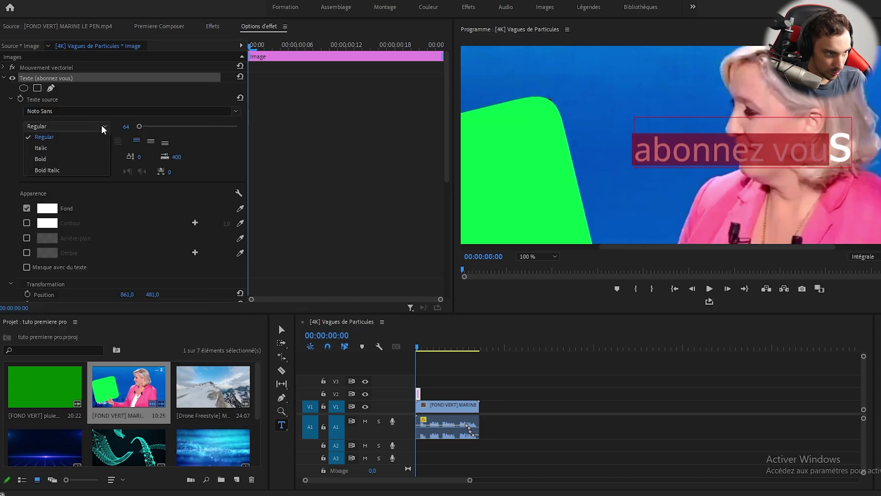
pyautogui.click(91, 148)
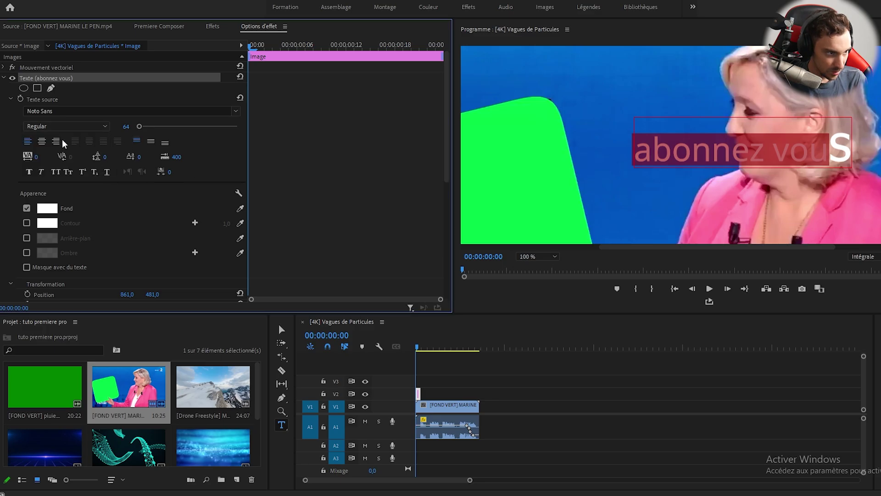
# - Try centred alignment on the title, return it to left alignment, and turn on all caps
pyautogui.click(42, 143)
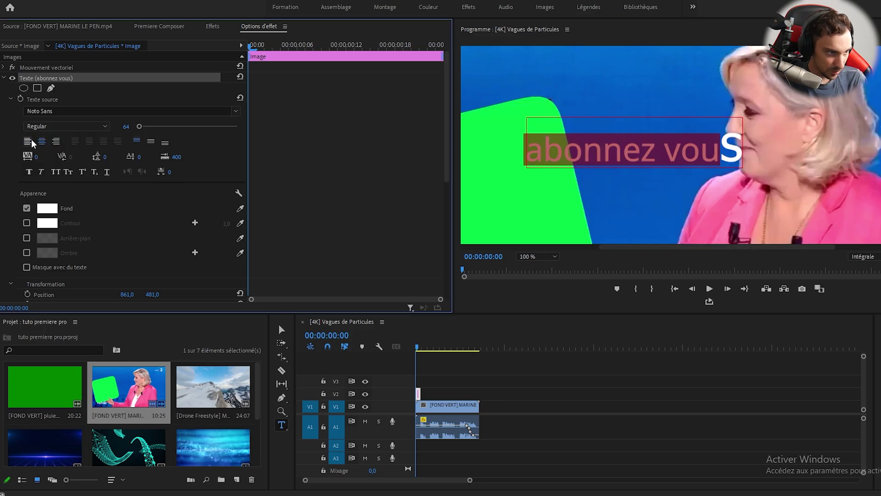
pyautogui.click(30, 140)
pyautogui.click(55, 171)
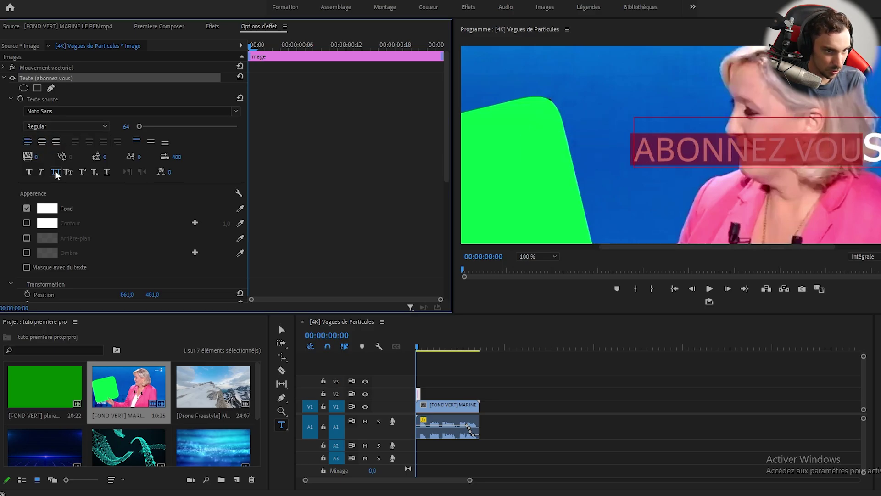
# - Try subscript and underlining (Souligné) on the title, and turn both off again
pyautogui.click(97, 172)
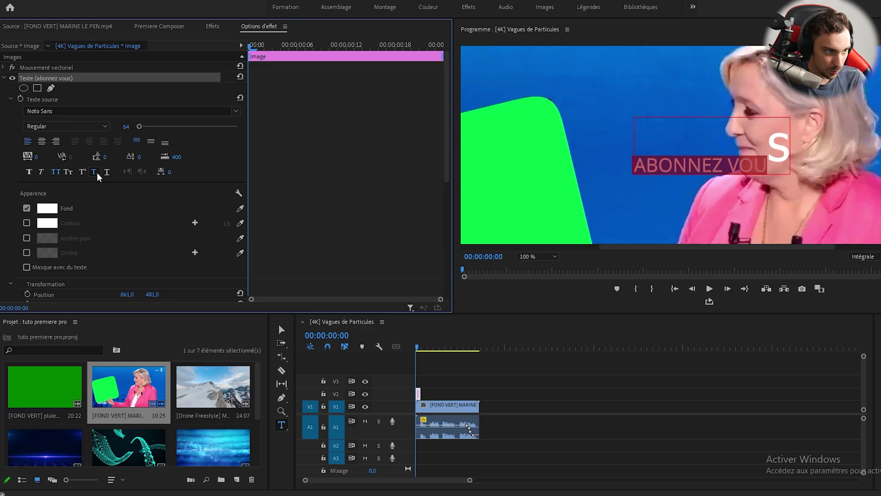
pyautogui.click(91, 172)
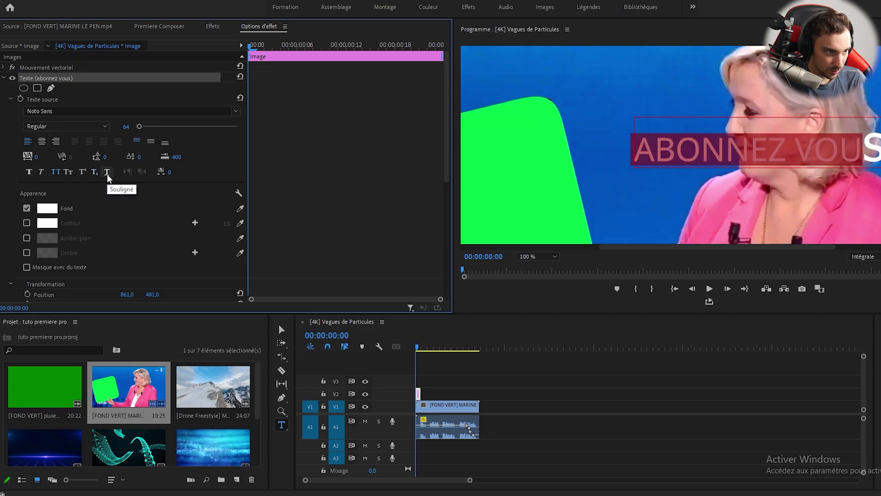
pyautogui.click(107, 174)
pyautogui.click(106, 174)
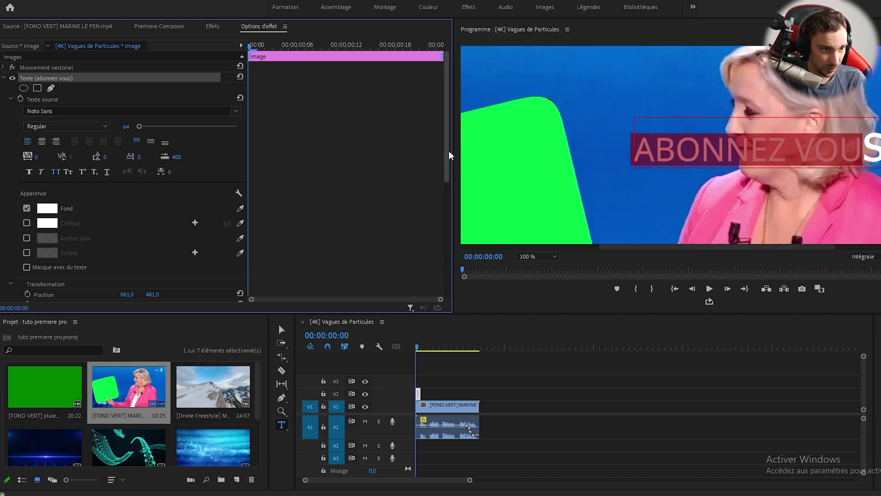
# - Set the title's fill (Fond) to red and enable a white outline (Contour) with a width of 40
pyautogui.moveTo(448, 151); pyautogui.dragTo(448, 175)
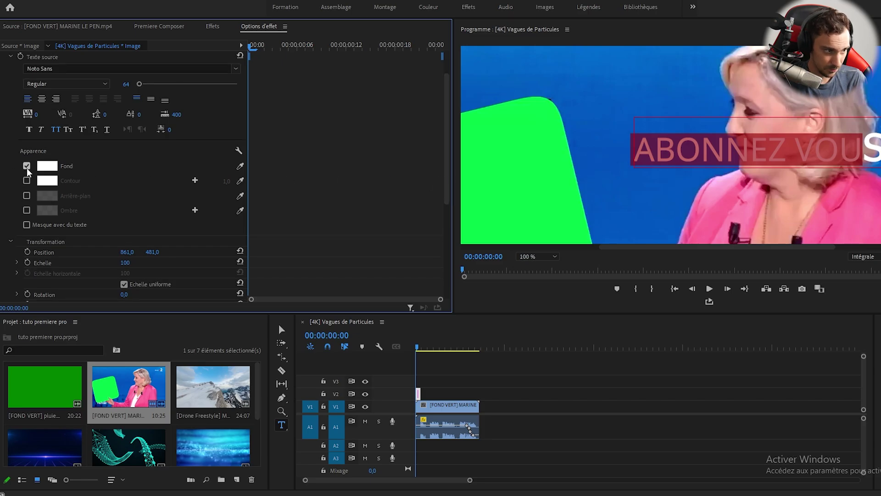
pyautogui.click(45, 167)
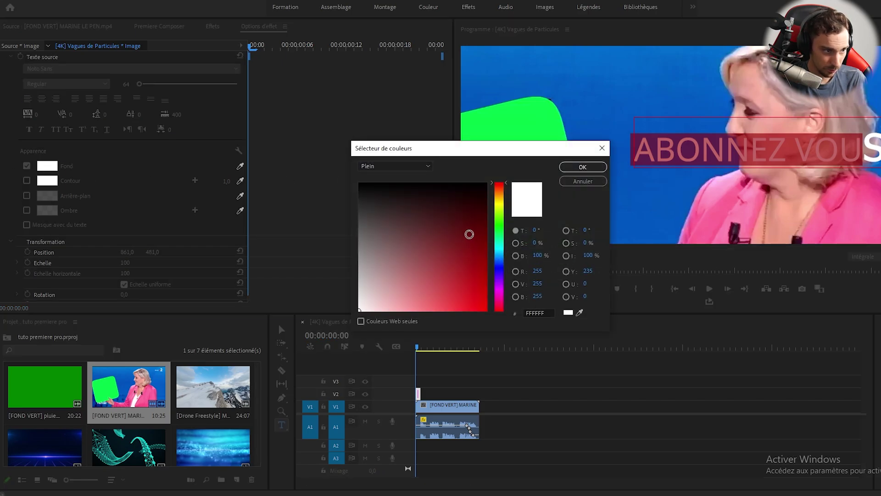
pyautogui.click(463, 253)
pyautogui.click(583, 167)
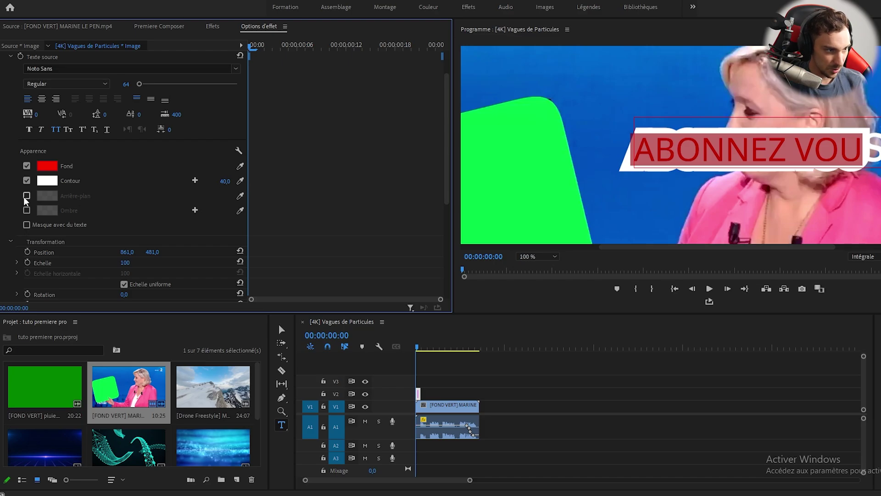
# - Try the background (Arrière-plan) and the shadow (Ombre) on the title, and disable both again
pyautogui.click(25, 195)
pyautogui.click(26, 195)
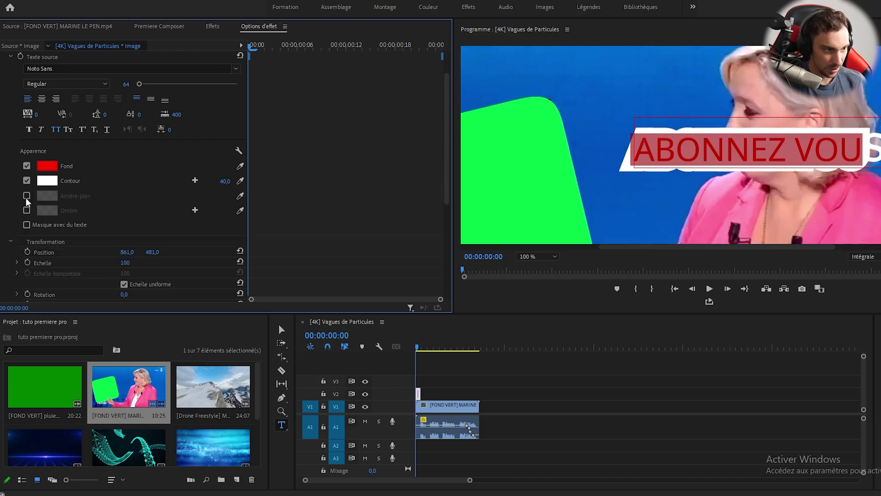
pyautogui.click(24, 211)
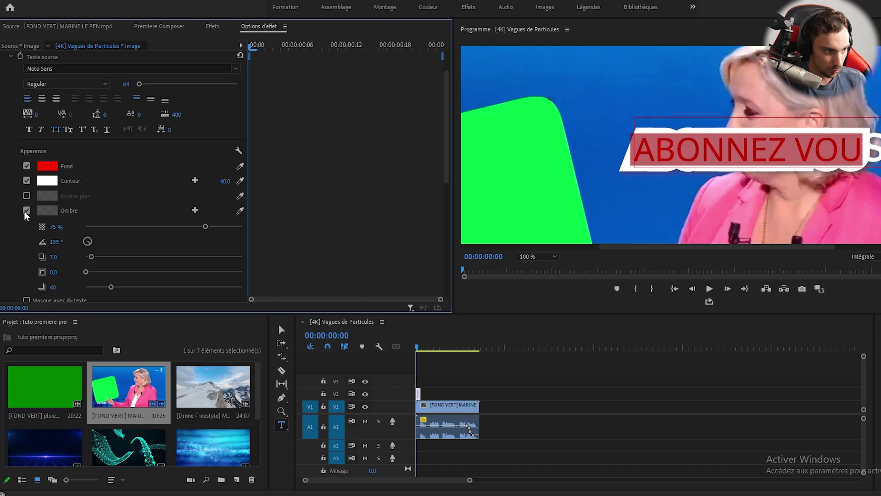
pyautogui.click(25, 212)
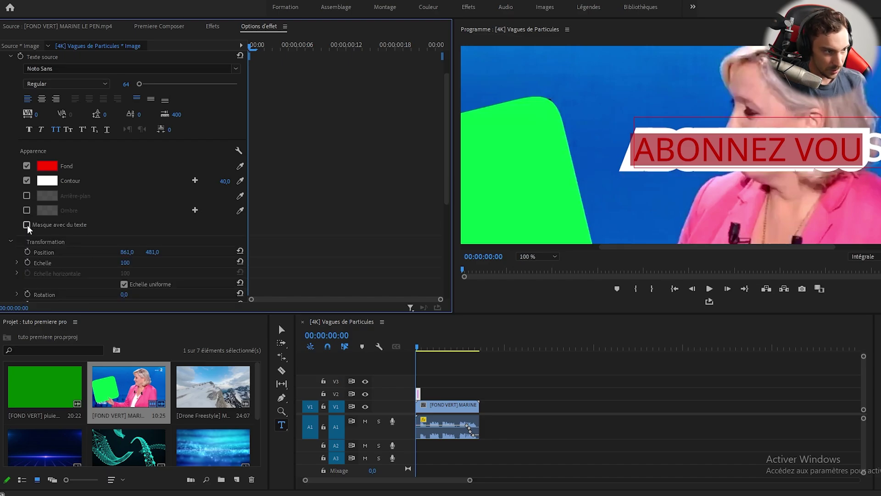
# - Try enlarging the title with its Echelle value, and set the scale back to 100
pyautogui.scroll(-3, 95, 198)
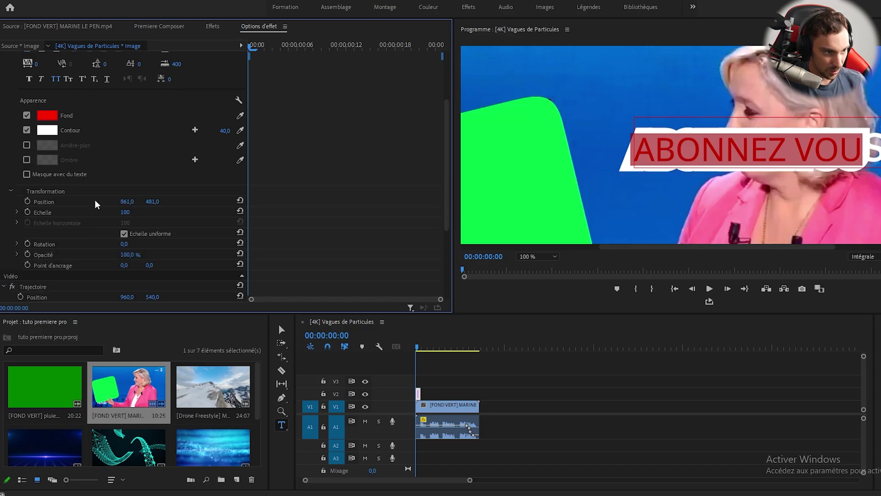
pyautogui.scroll(-1, 94, 203)
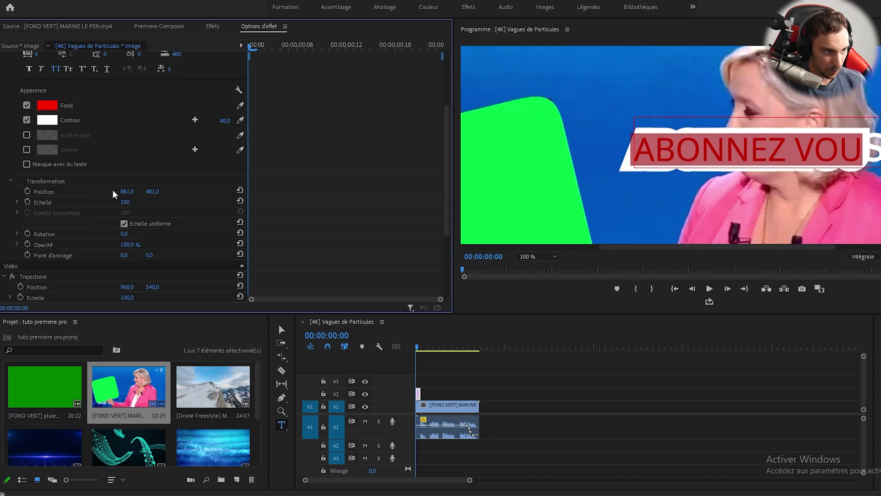
pyautogui.moveTo(126, 203)
pyautogui.mouseDown()
pyautogui.moveTo(134, 202)
pyautogui.moveTo(84, 203)
pyautogui.moveTo(133, 202)
pyautogui.mouseUp()
pyautogui.click(135, 200)
pyautogui.write('100')
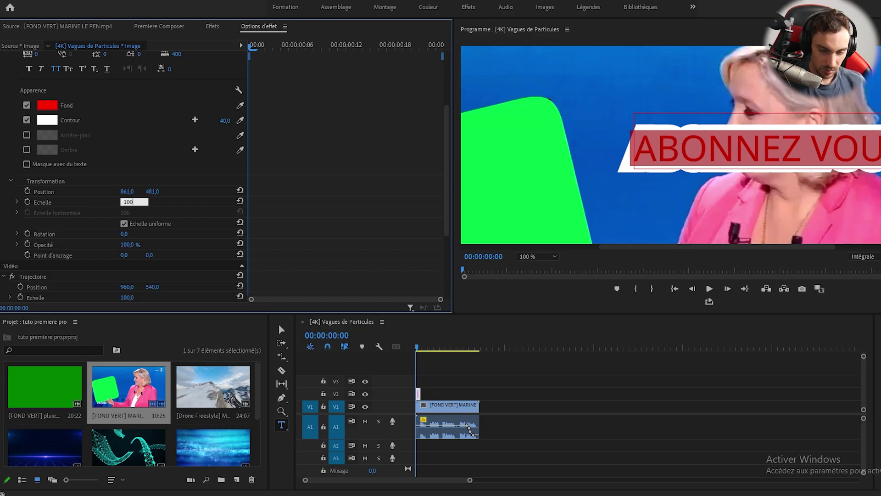
pyautogui.press('Return')
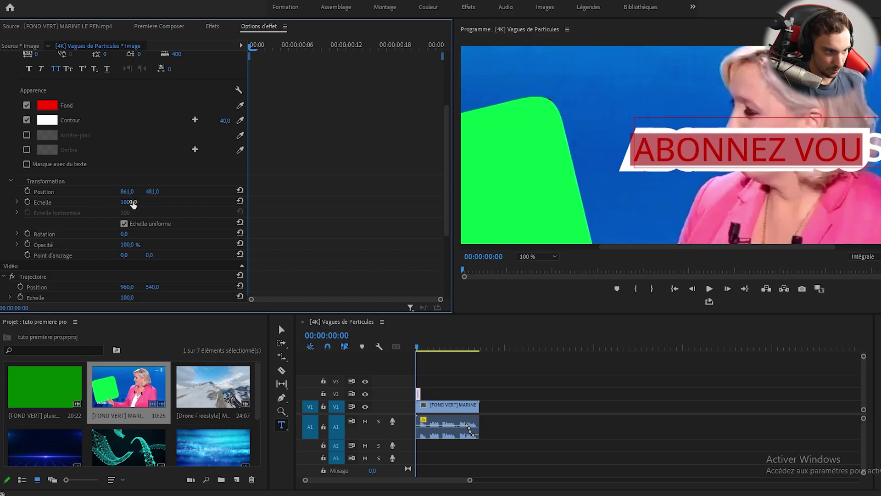
# - Turn off uniform scaling (Echelle uniforme), try a horizontal scale of 34 on the title, and restore uniform scaling
pyautogui.click(124, 223)
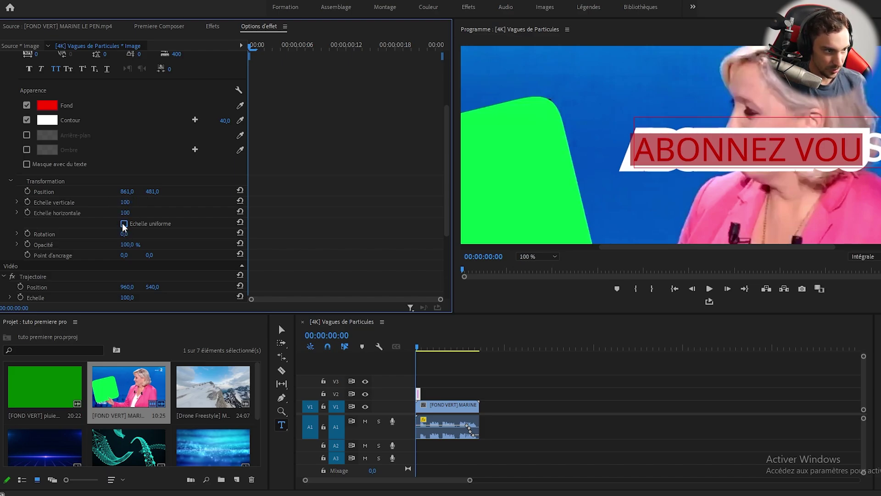
pyautogui.moveTo(125, 212); pyautogui.dragTo(93, 212)
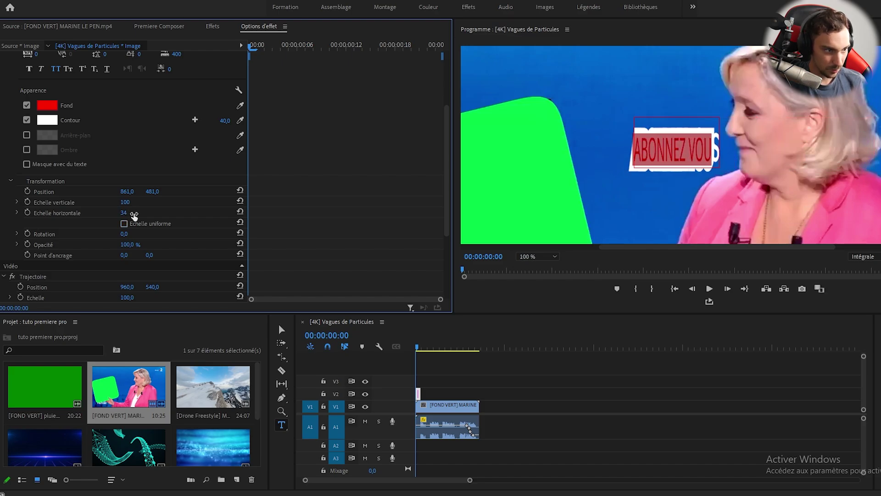
pyautogui.click(124, 223)
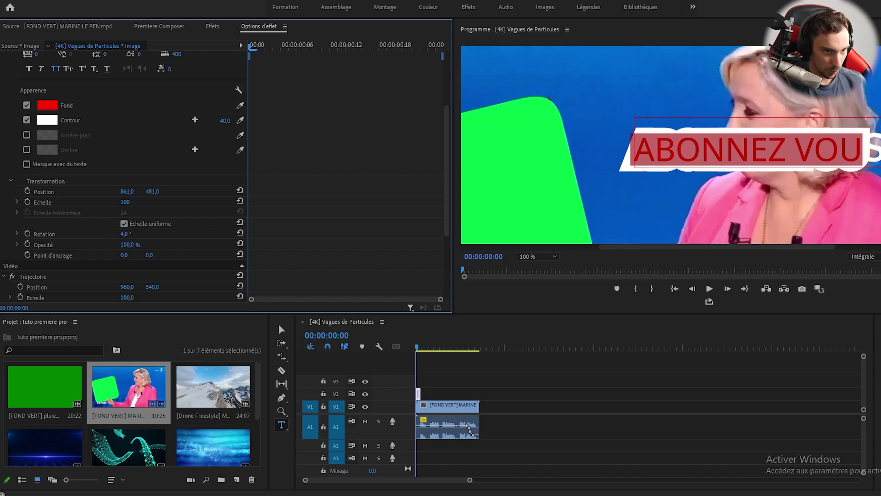
# - Set the title's anchor point (Point d'ancrage) to 161, -10, try rotating the title about it, and reset the rotation
pyautogui.moveTo(126, 234); pyautogui.dragTo(124, 234)
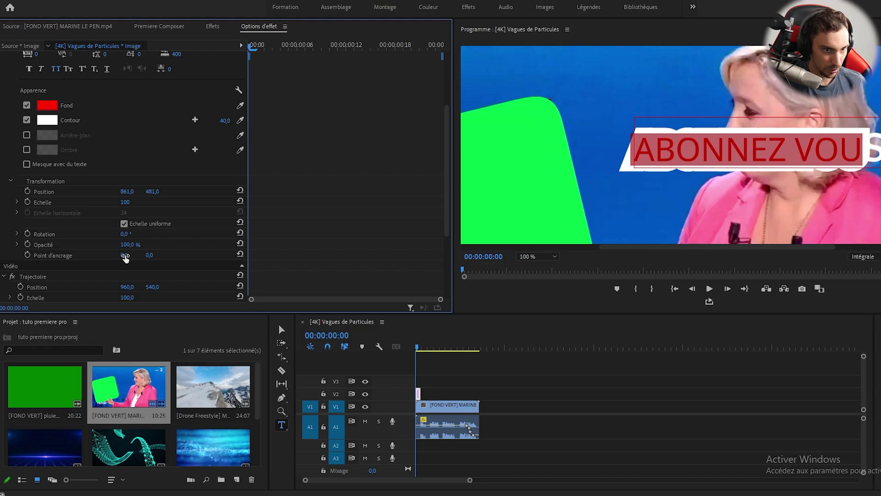
pyautogui.click(102, 256)
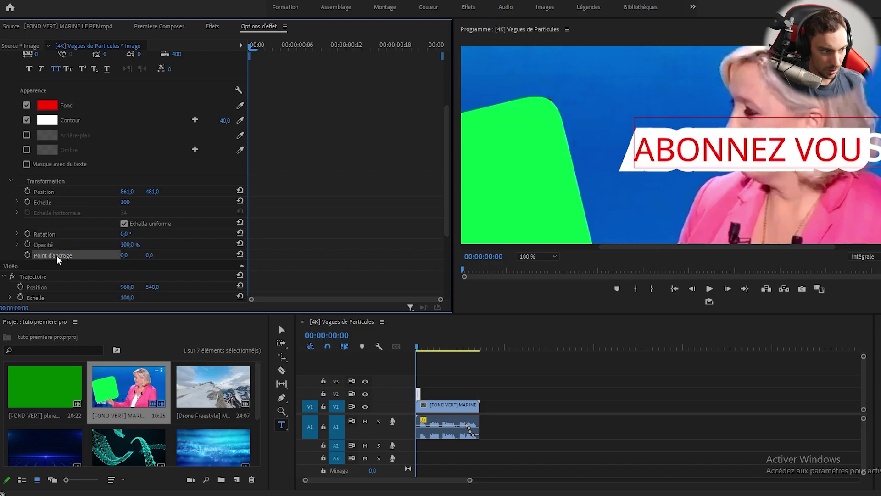
pyautogui.moveTo(125, 235); pyautogui.dragTo(486, 235)
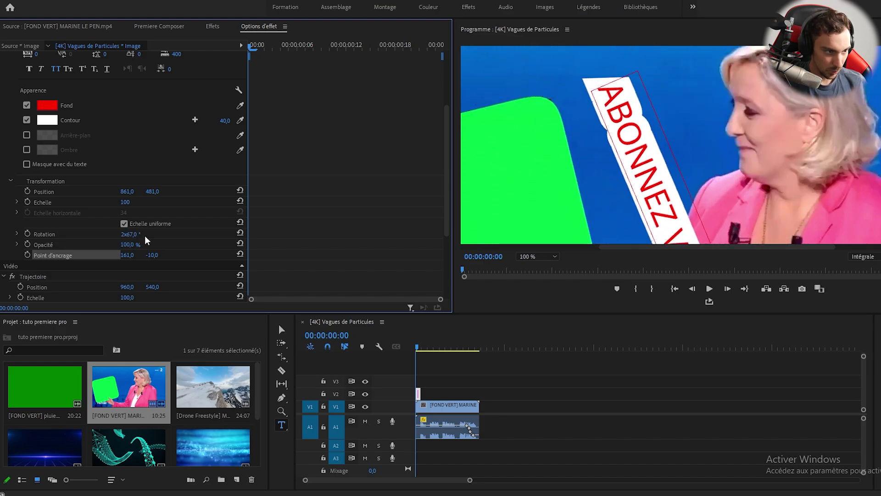
pyautogui.click(240, 233)
pyautogui.scroll(2, 84, 219)
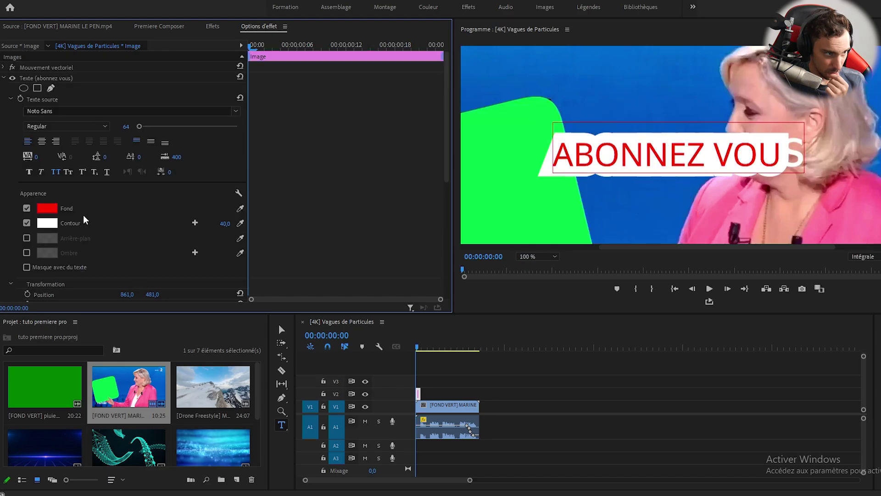
pyautogui.click(279, 428)
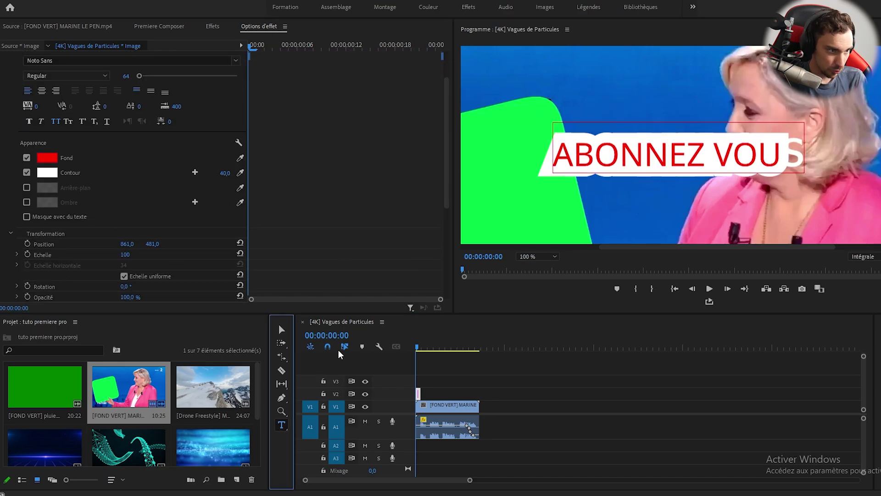
# - Create a 1920 × 1080 legacy title (Titrage hérité) named Titre 01 at 24 i/s and dismiss the modernisation notice
pyautogui.scroll(1, 139, 157)
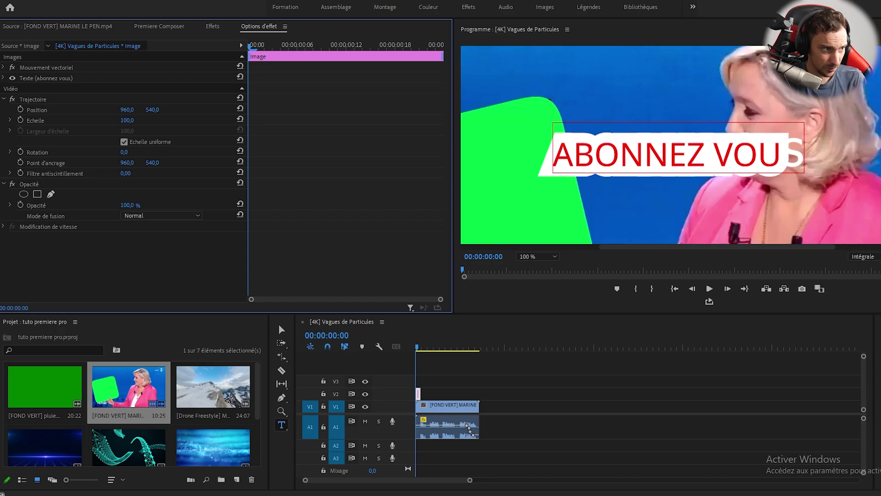
pyautogui.click(5, 1)
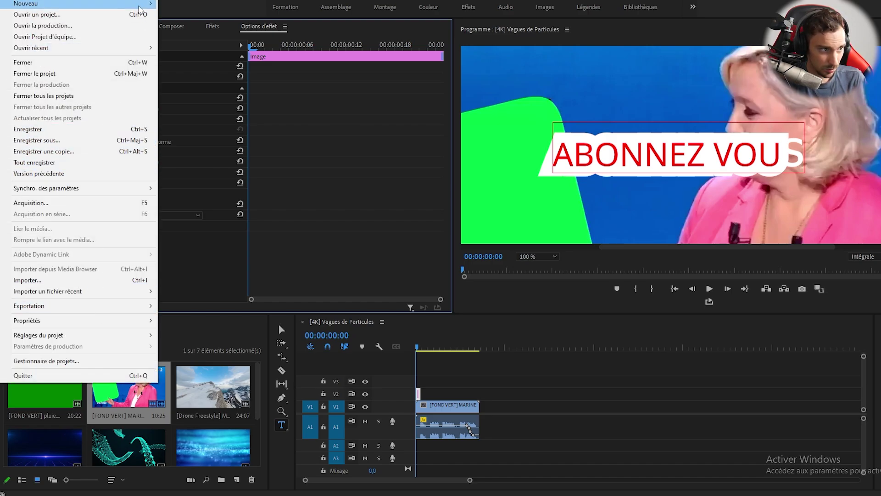
pyautogui.moveTo(140, 8)
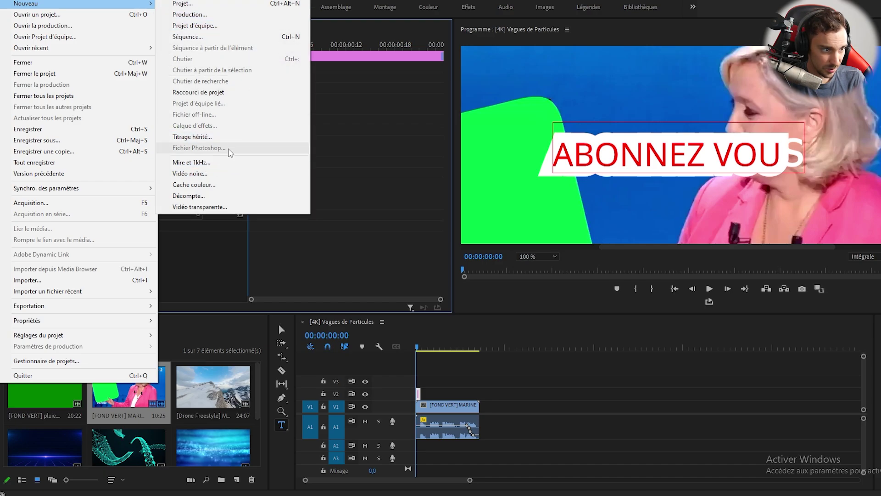
pyautogui.click(228, 137)
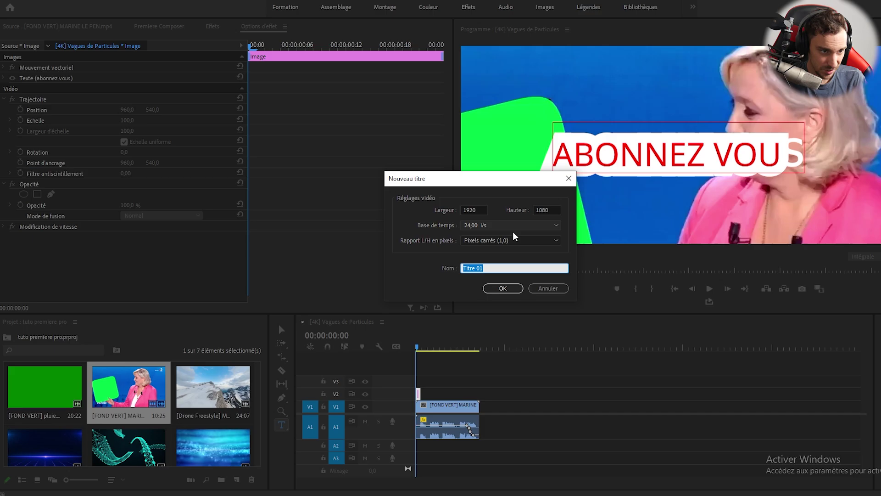
pyautogui.click(504, 288)
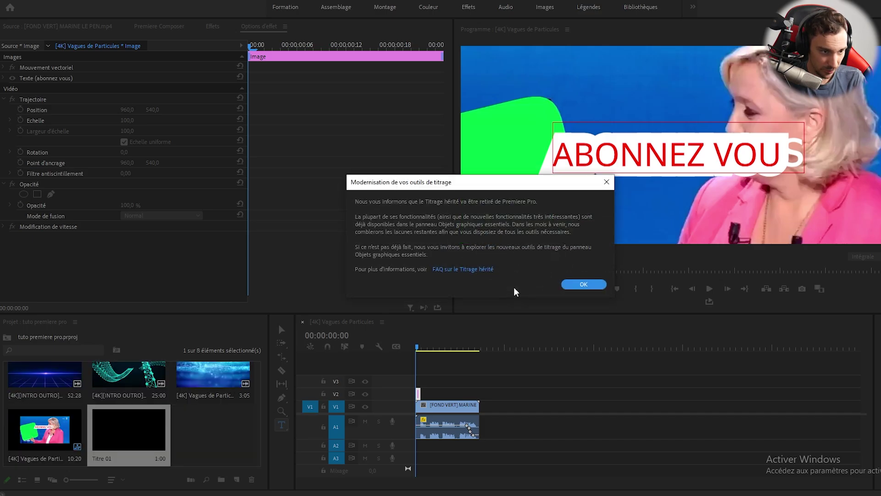
pyautogui.click(571, 286)
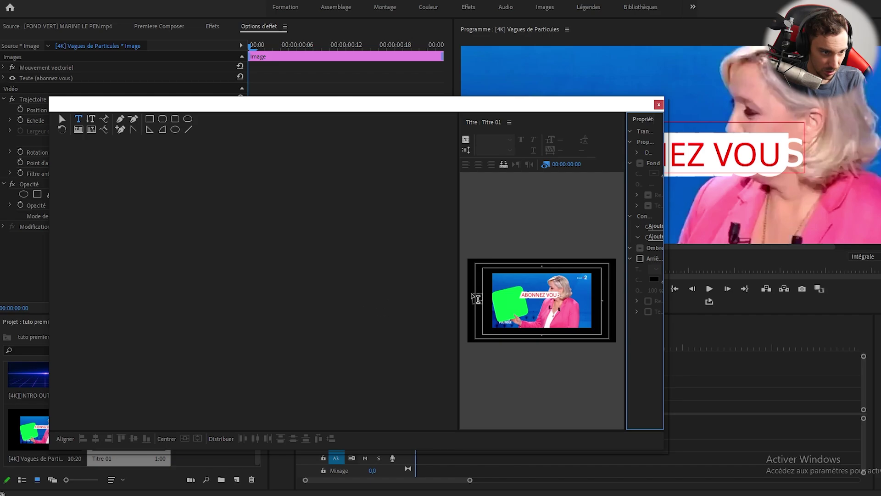
# - Enlarge the title canvas and the Propriétés de titrage hérité area in the title editor, and look through the available properties
pyautogui.moveTo(459, 294); pyautogui.dragTo(254, 291)
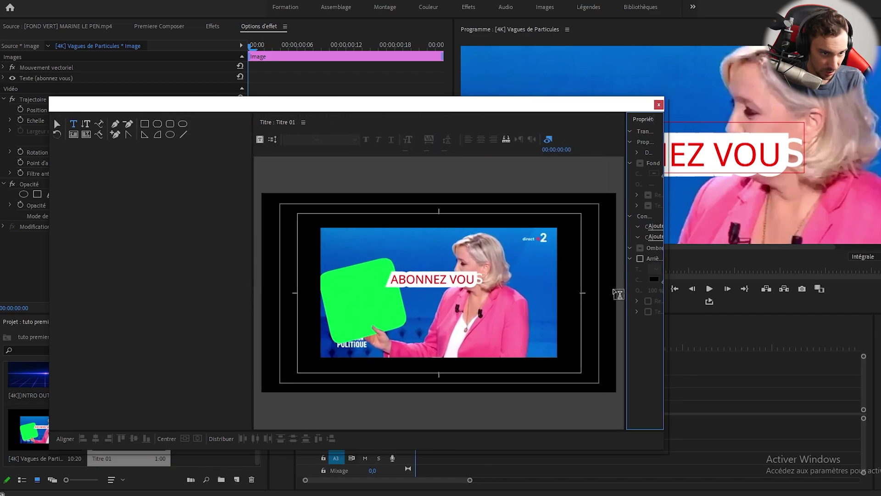
pyautogui.moveTo(625, 291); pyautogui.dragTo(565, 291)
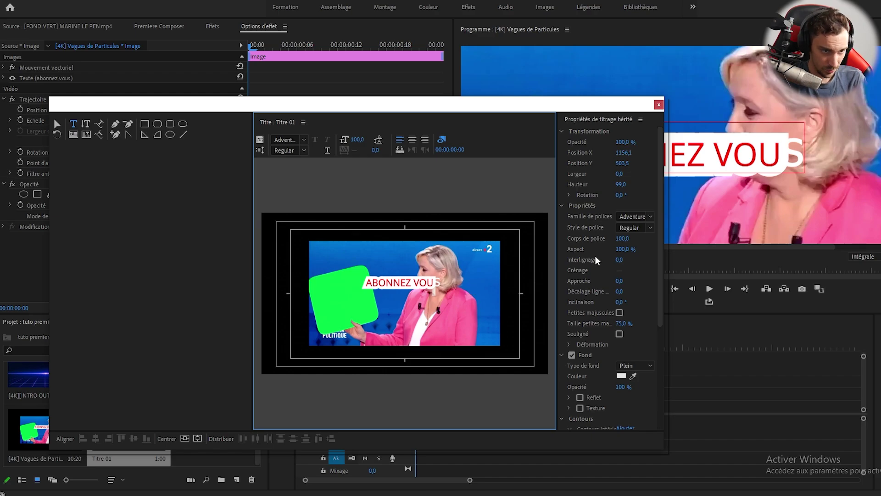
pyautogui.moveTo(659, 216); pyautogui.dragTo(649, 163)
pyautogui.scroll(-5, 604, 157)
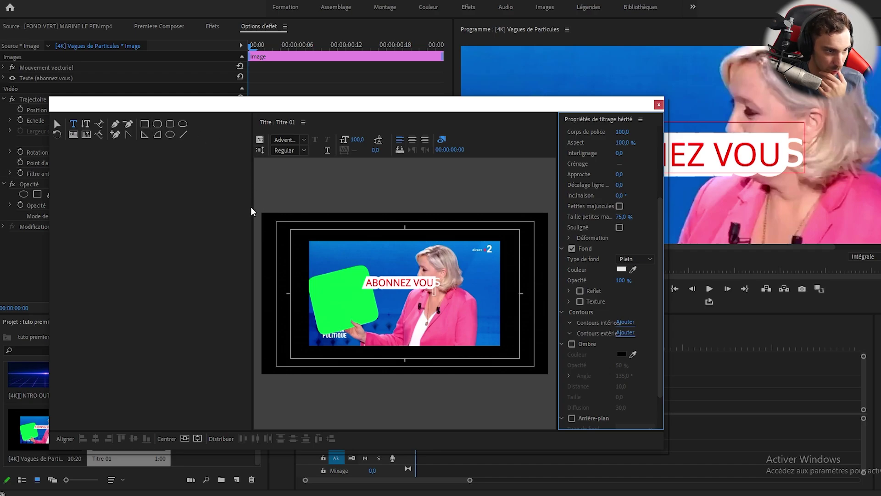
pyautogui.moveTo(252, 211); pyautogui.dragTo(123, 214)
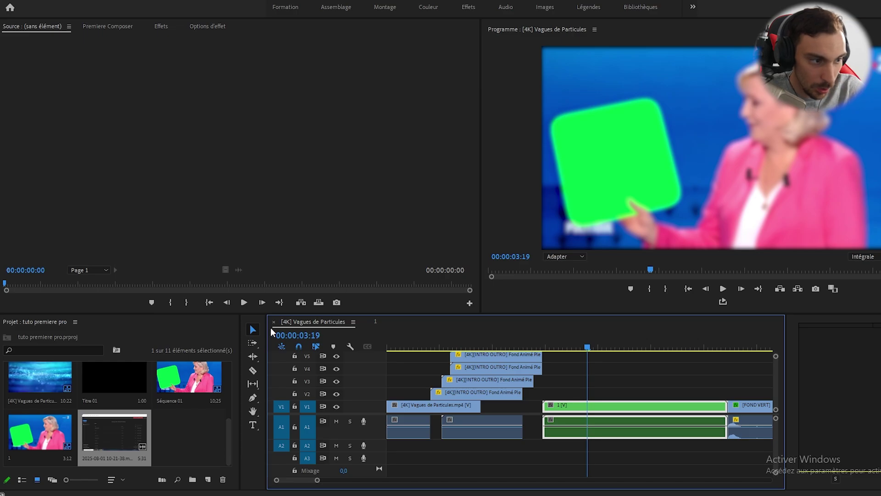
# - Move the selected clip's anchor point to 398,4, 553,4 on the green square, try an anchor X of 667,4, and undo that try
pyautogui.click(197, 26)
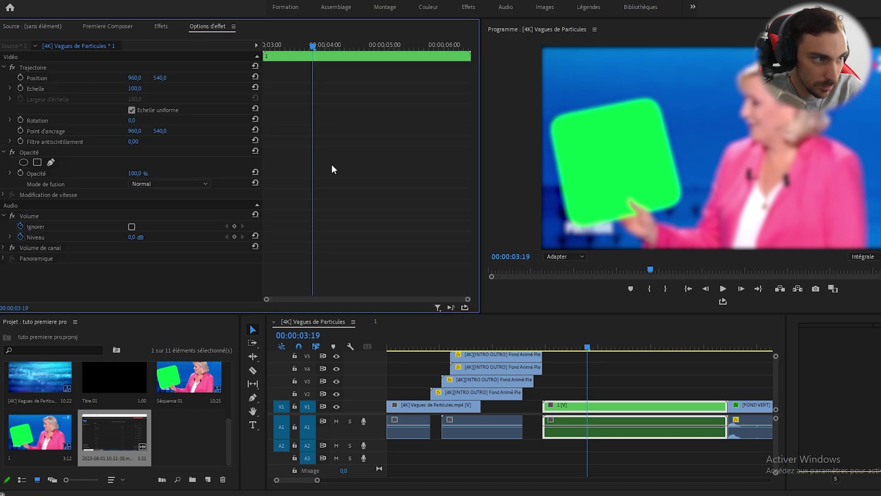
pyautogui.click(49, 68)
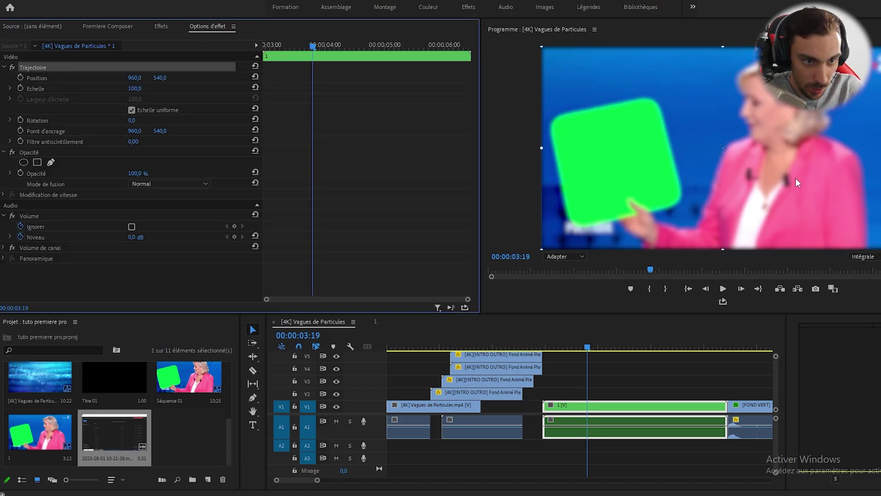
pyautogui.moveTo(723, 147); pyautogui.dragTo(616, 150)
pyautogui.moveTo(137, 131); pyautogui.dragTo(261, 131)
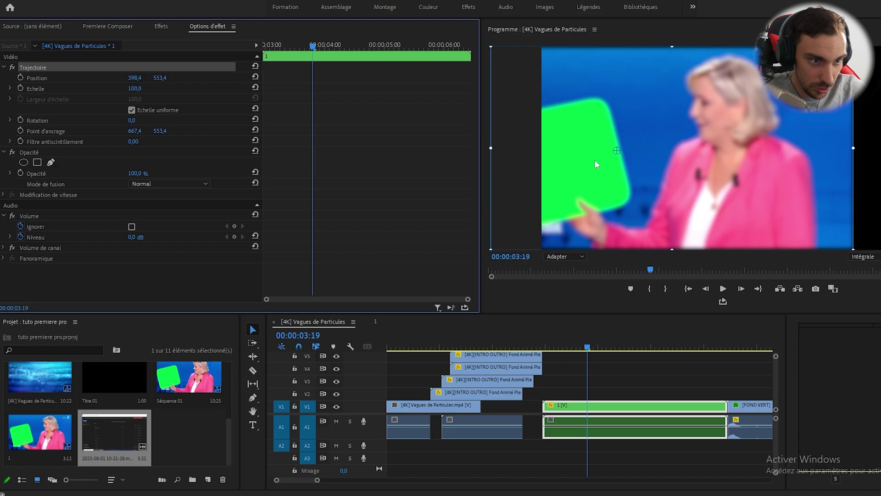
pyautogui.hotkey('ctrl', 'z')
# - Move the clip's anchor point above the green square to 371,7, 184,5, try a different scale (Echelle), and undo the scaling
pyautogui.click(616, 151)
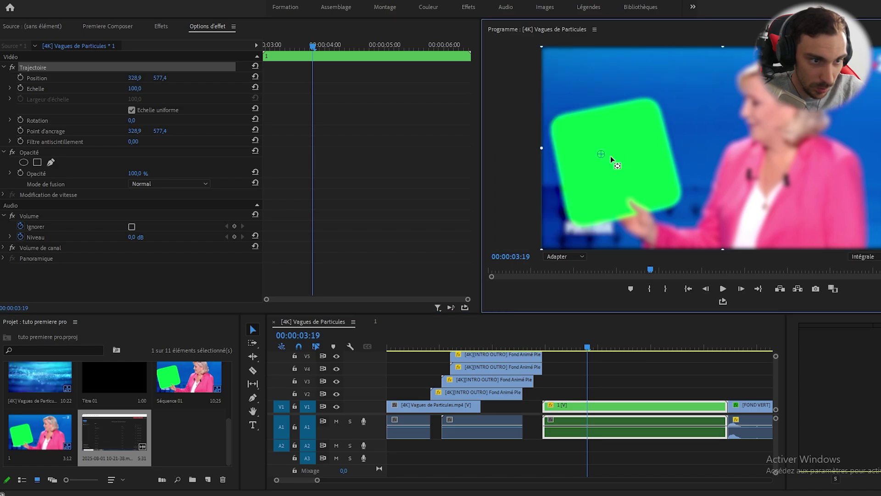
pyautogui.moveTo(728, 113); pyautogui.dragTo(612, 81)
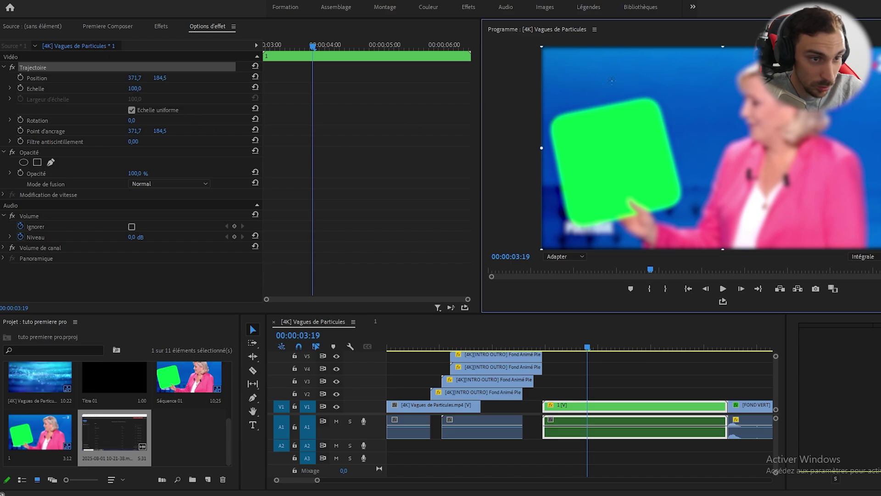
pyautogui.moveTo(140, 89); pyautogui.dragTo(213, 89)
pyautogui.hotkey('ctrl', 'z')
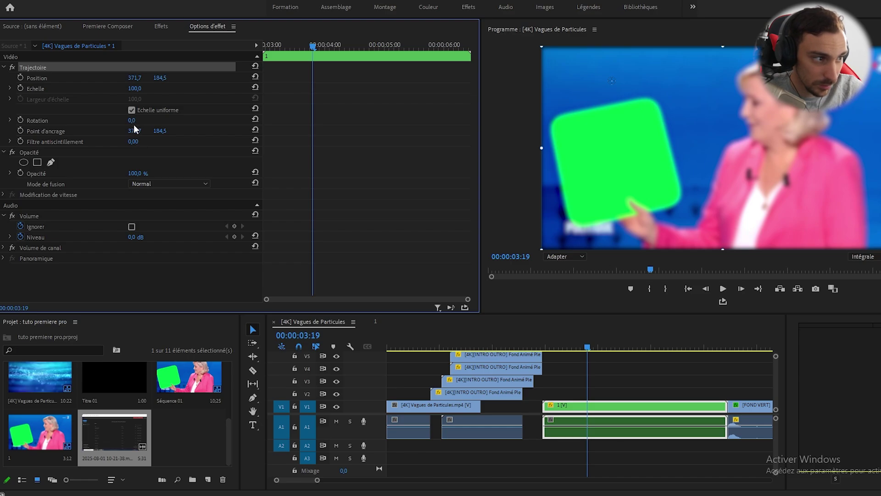
pyautogui.moveTo(134, 126)
pyautogui.mouseDown()
pyautogui.moveTo(156, 126)
pyautogui.moveTo(139, 126)
pyautogui.mouseUp()
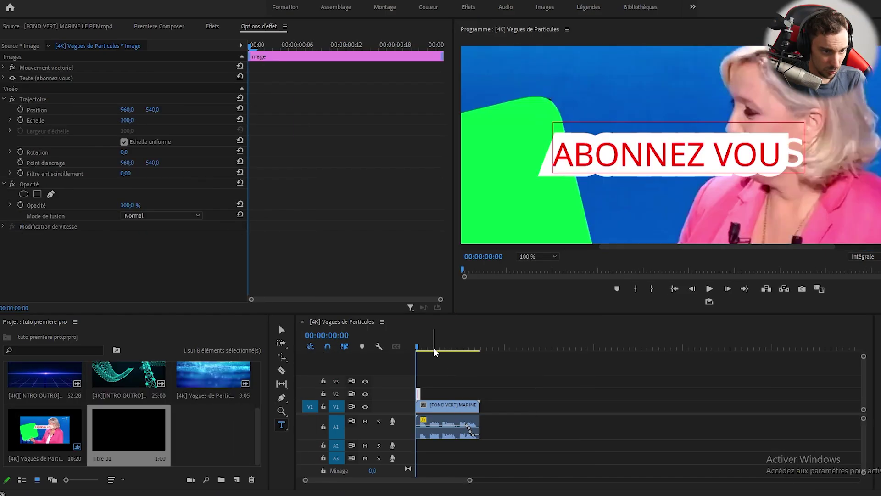
# - Delete the "ABONNEZ VOUS" title clip from track V2 at the start of the sequence
pyautogui.moveTo(433, 348); pyautogui.dragTo(447, 348)
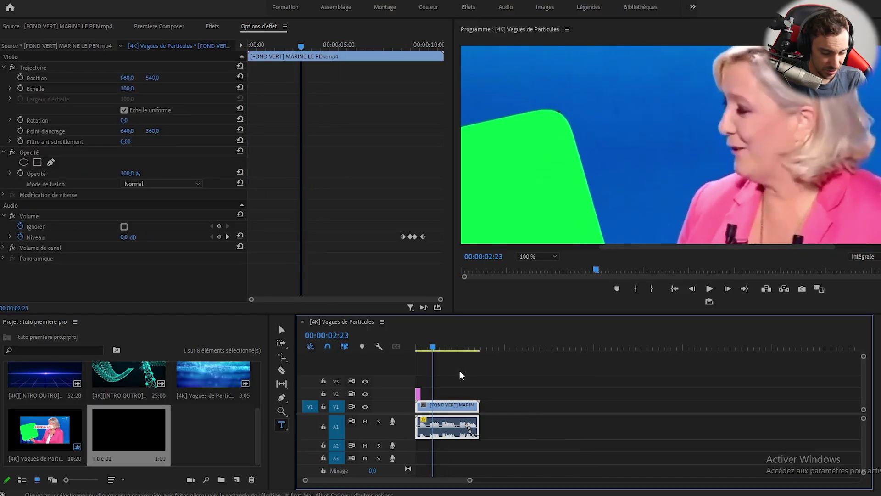
pyautogui.moveTo(434, 352); pyautogui.dragTo(394, 351)
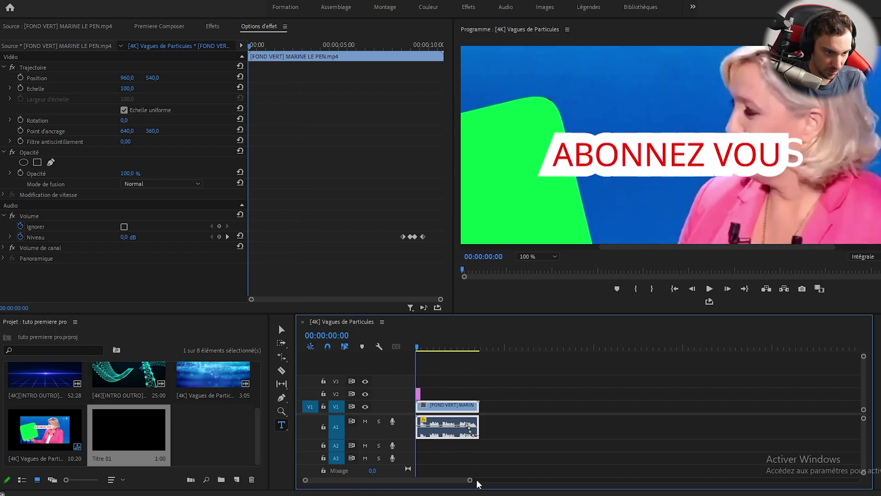
pyautogui.moveTo(470, 480); pyautogui.dragTo(431, 484)
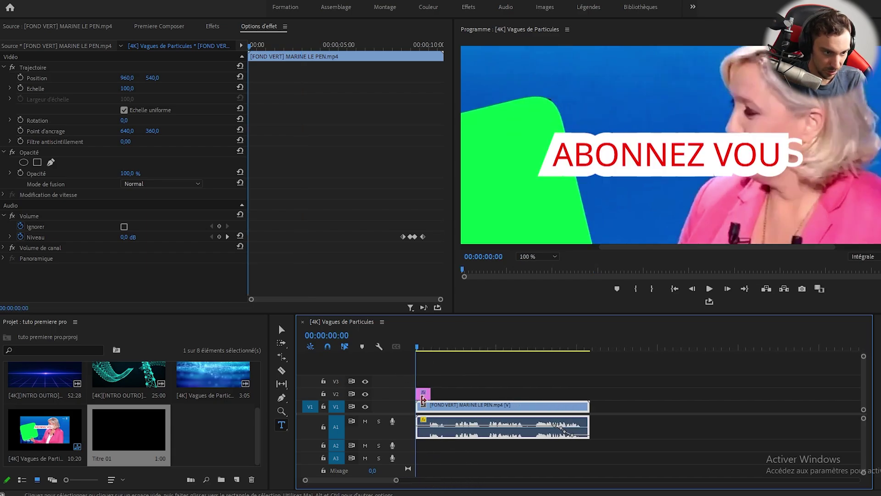
pyautogui.click(423, 394)
pyautogui.press('Delete')
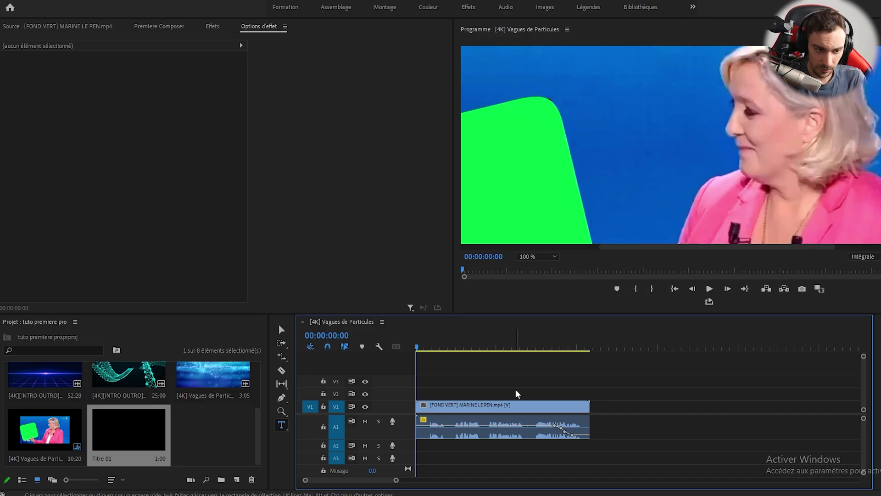
# - Advance the playhead frame by frame from the sequence start to 00:00:00:16 to inspect the footage
pyautogui.press('Right')
pyautogui.press('Right')
pyautogui.press('Right')
pyautogui.press('Right')
pyautogui.press('Right')
pyautogui.press('Right')
pyautogui.press('Right')
pyautogui.press('Right')
pyautogui.press('Right')
pyautogui.press('Right')
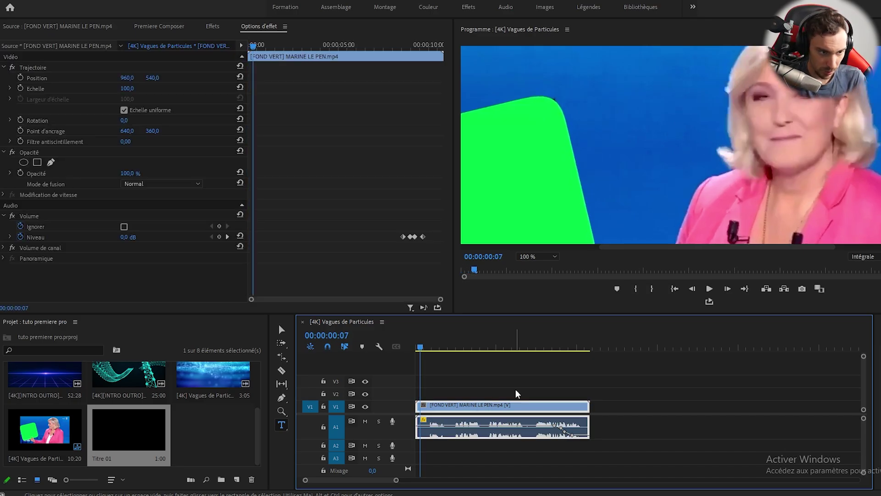
pyautogui.press('Right')
pyautogui.press('Right')
pyautogui.press('Right')
pyautogui.press('Right')
pyautogui.press('Right')
pyautogui.press('Right')
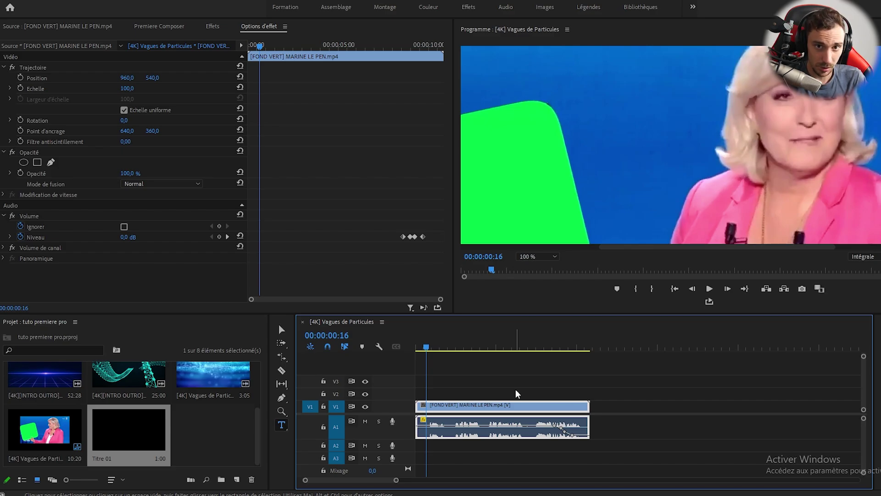
# - Step the playhead back frame by frame to the beginning of the sequence
pyautogui.press('Left')
pyautogui.press('Left')
pyautogui.press('Left')
pyautogui.press('Left')
pyautogui.press('Left')
pyautogui.press('Left')
pyautogui.press('Left')
pyautogui.press('Left')
pyautogui.press('Left')
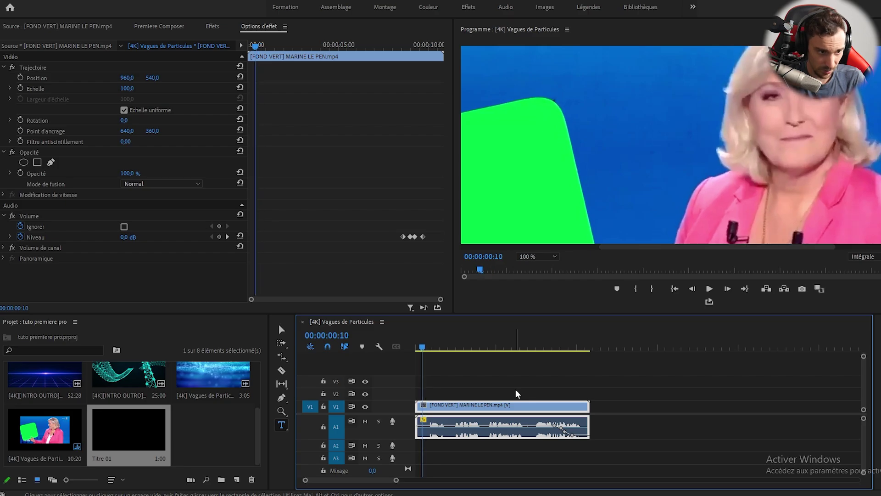
pyautogui.press('Left')
pyautogui.press('Left')
pyautogui.press('Left')
pyautogui.press('Left')
pyautogui.press('Left')
pyautogui.press('Left')
pyautogui.press('Left')
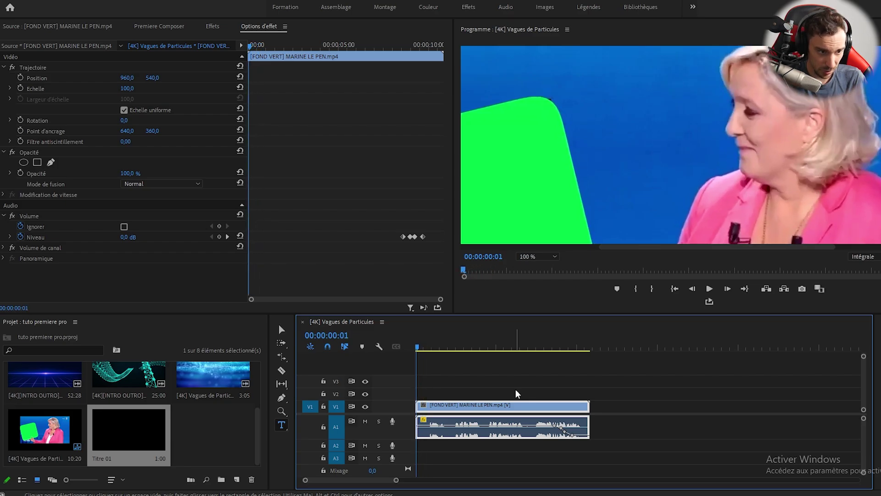
# - Split the green-screen clip into four segments at about 00:00:02:21, 00:00:04:01 and 00:00:06:09, and save the project
pyautogui.press('c')
pyautogui.click(461, 416)
pyautogui.click(480, 416)
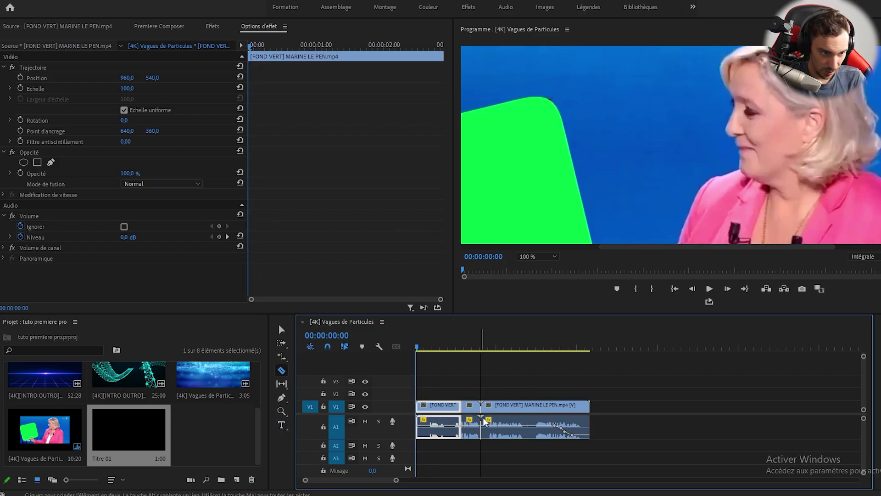
pyautogui.click(519, 415)
pyautogui.press('v')
pyautogui.click(522, 377)
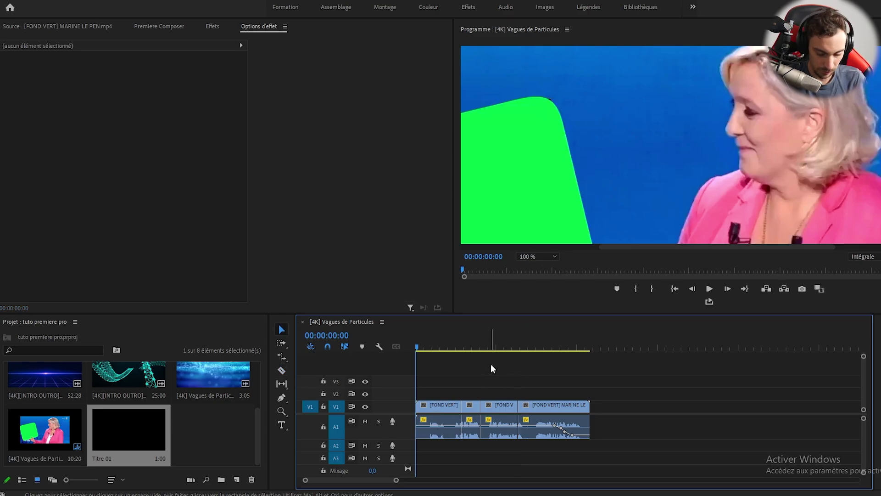
pyautogui.hotkey('ctrl', 's')
# - Jump the playhead back and forth between the cuts on the timeline, ending at the sequence start
pyautogui.press('Down')
pyautogui.press('Down')
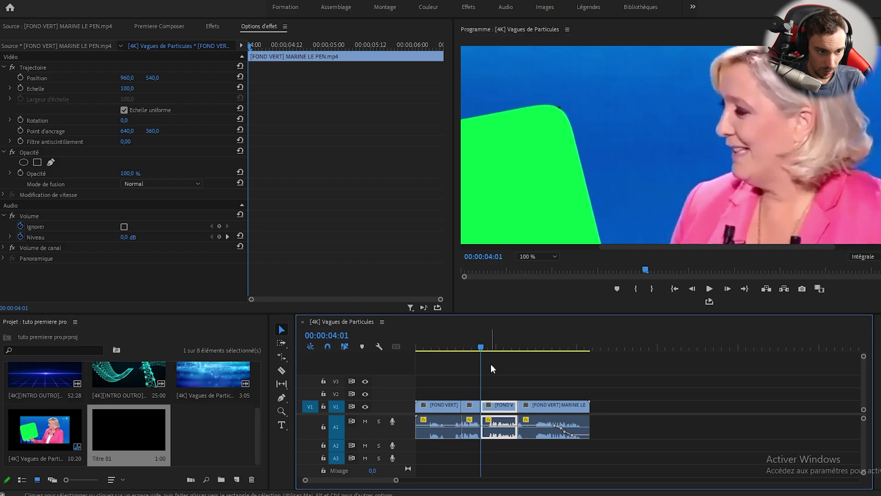
pyautogui.press('Down')
pyautogui.press('Up')
pyautogui.press('Up')
pyautogui.press('Down')
pyautogui.press('Up')
pyautogui.press('Down')
pyautogui.press('Up')
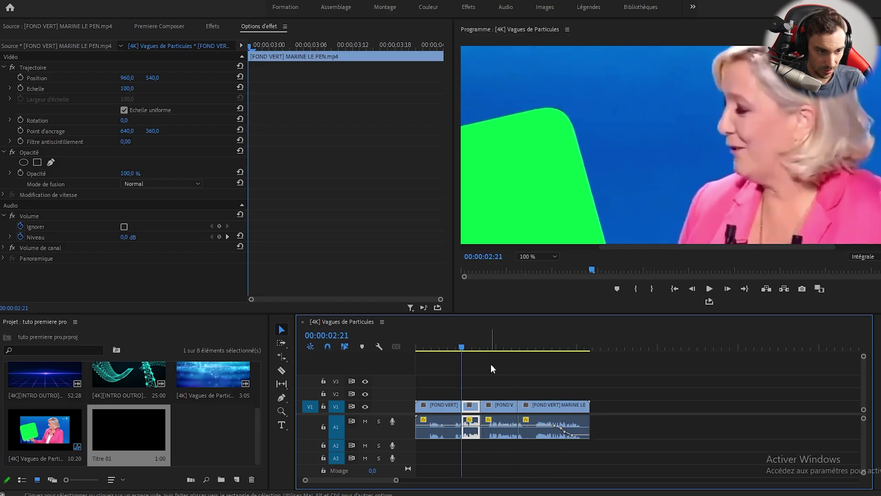
pyautogui.press('Down')
pyautogui.press('Down')
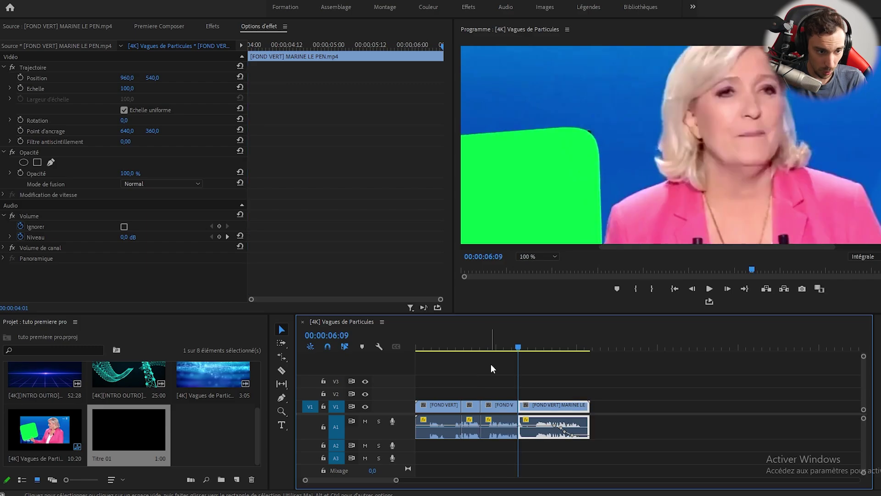
pyautogui.press('Up')
pyautogui.press('Up')
pyautogui.press('Up')
pyautogui.press('Down')
pyautogui.press('Down')
pyautogui.press('Down')
pyautogui.press('Down')
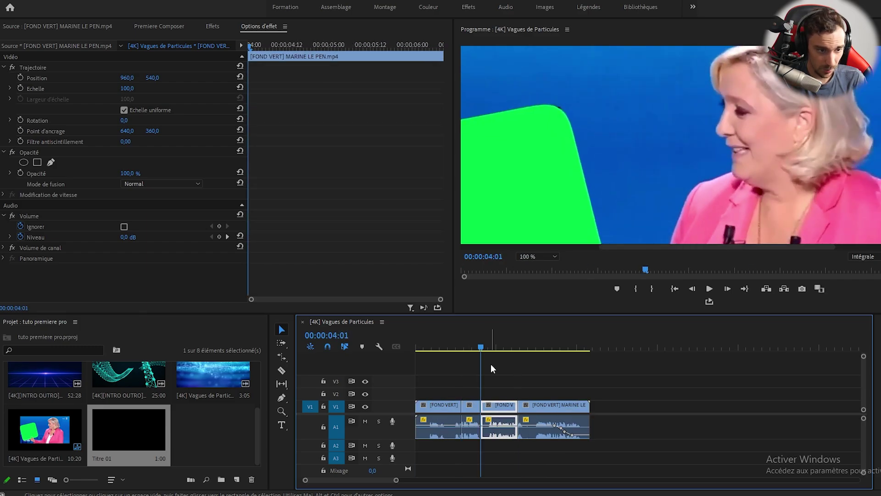
pyautogui.press('Up')
pyautogui.press('Up')
pyautogui.press('Up')
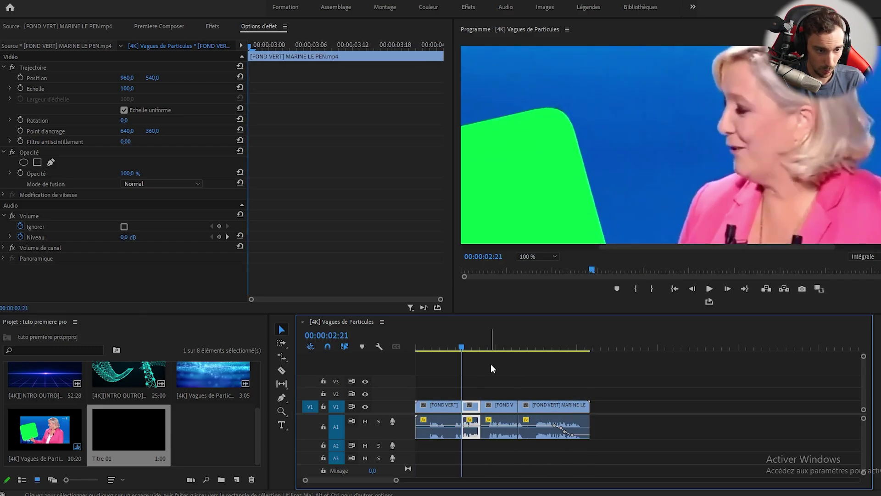
pyautogui.press('Down')
pyautogui.press('Down')
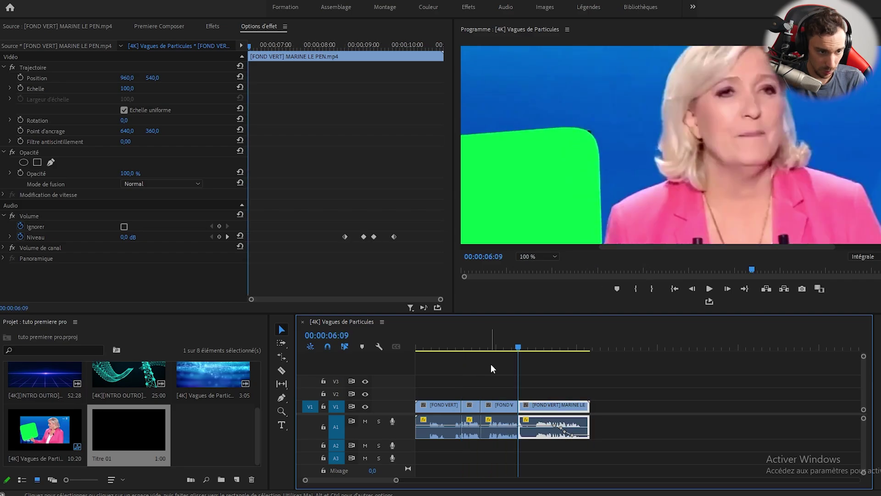
pyautogui.press('Down')
pyautogui.press('Up')
pyautogui.press('Up')
pyautogui.press('Up')
pyautogui.press('Up')
pyautogui.press('Down')
pyautogui.press('Down')
pyautogui.press('Down')
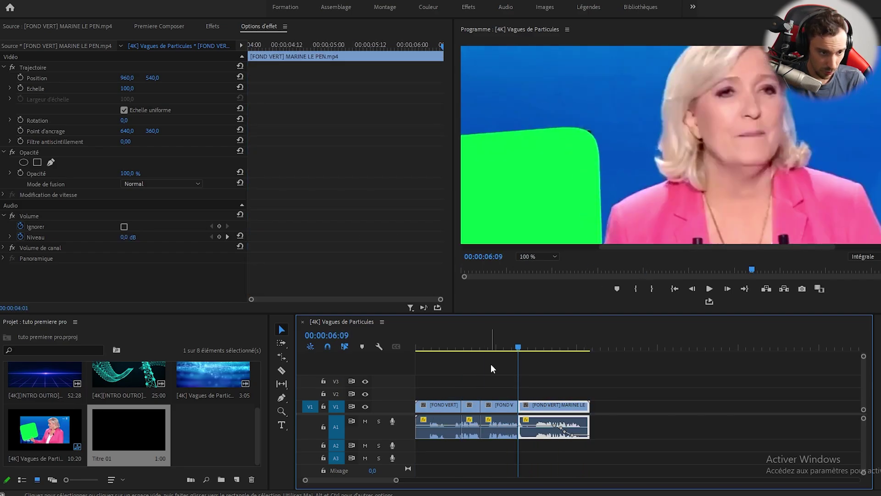
pyautogui.press('Up')
pyautogui.press('Up')
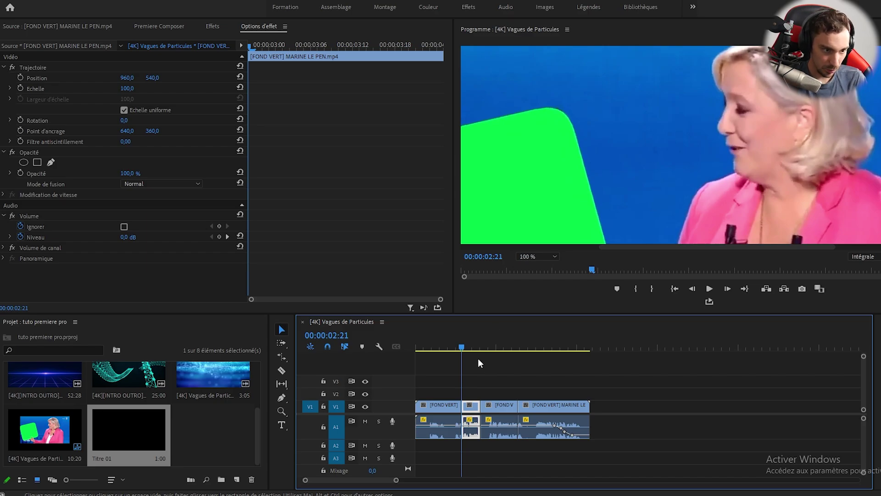
pyautogui.press('Up')
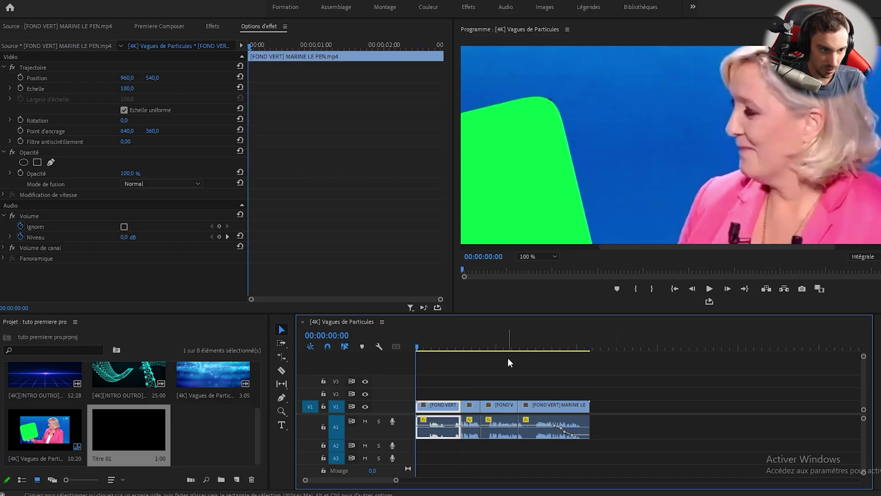
# - Play the cut sequence from the start, return the playhead to 00:00:00:00 and deselect the clip
pyautogui.press('space')
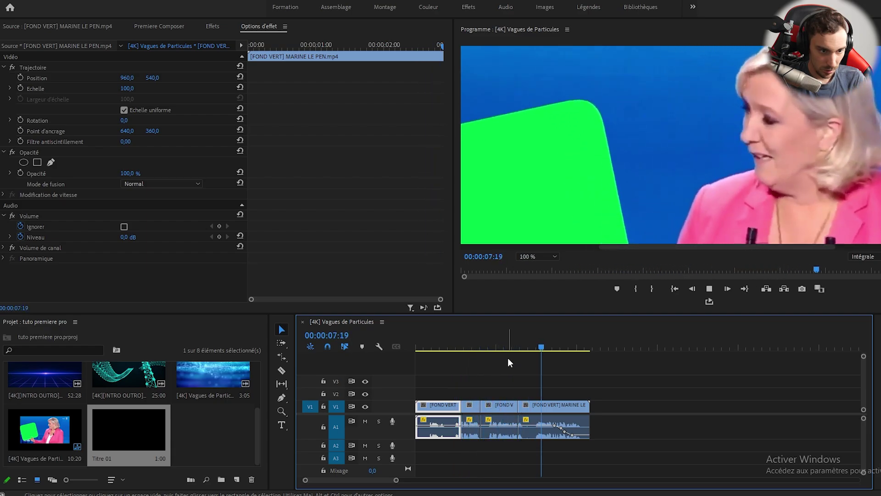
pyautogui.press('space')
pyautogui.moveTo(555, 347); pyautogui.dragTo(394, 362)
pyautogui.click(471, 364)
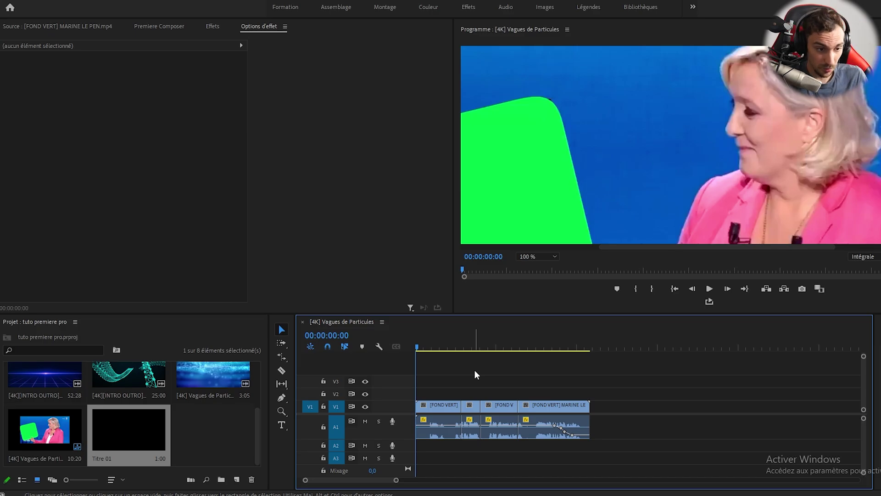
# - Try ripple-trimming the first clip's start to the playhead at 00:00:00:21, and undo the trim
pyautogui.click(427, 347)
pyautogui.moveTo(428, 349); pyautogui.dragTo(431, 349)
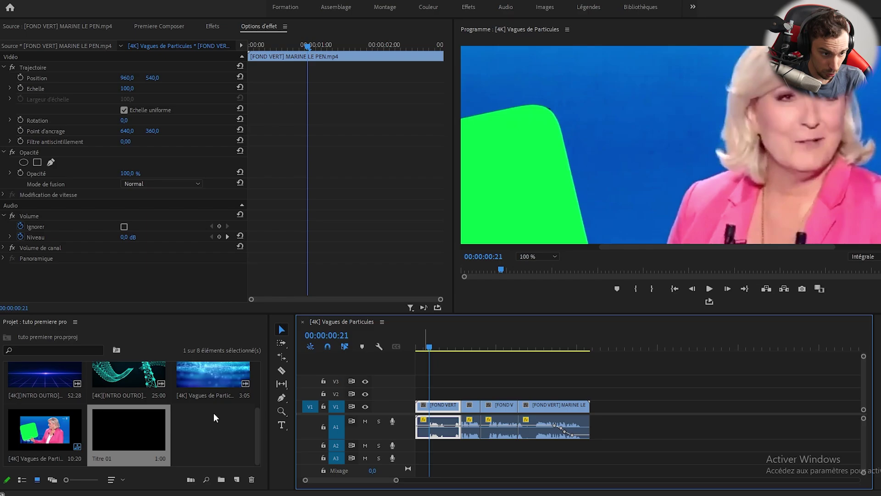
pyautogui.press('q')
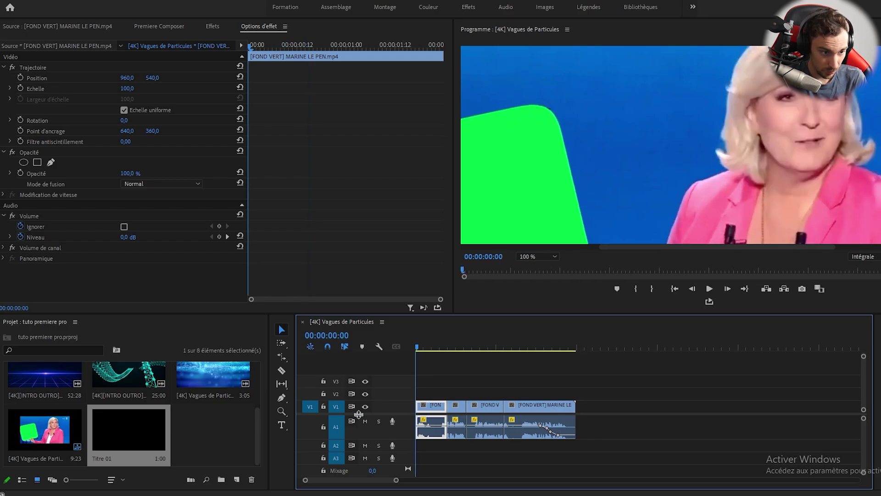
pyautogui.hotkey('ctrl', 'z')
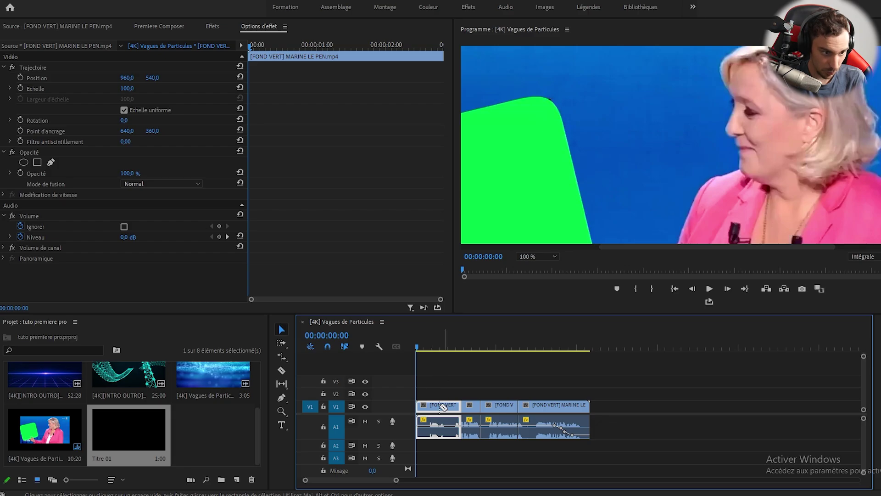
# - Cut the first clip about 21 frames in, delete the opening piece and close the gap it leaves
pyautogui.press('c')
pyautogui.click(431, 430)
pyautogui.press('v')
pyautogui.press('Delete')
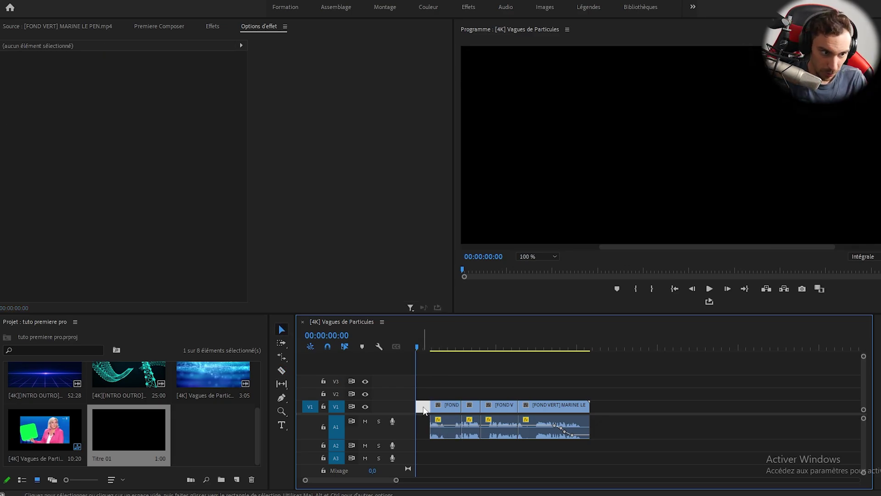
pyautogui.press('Delete')
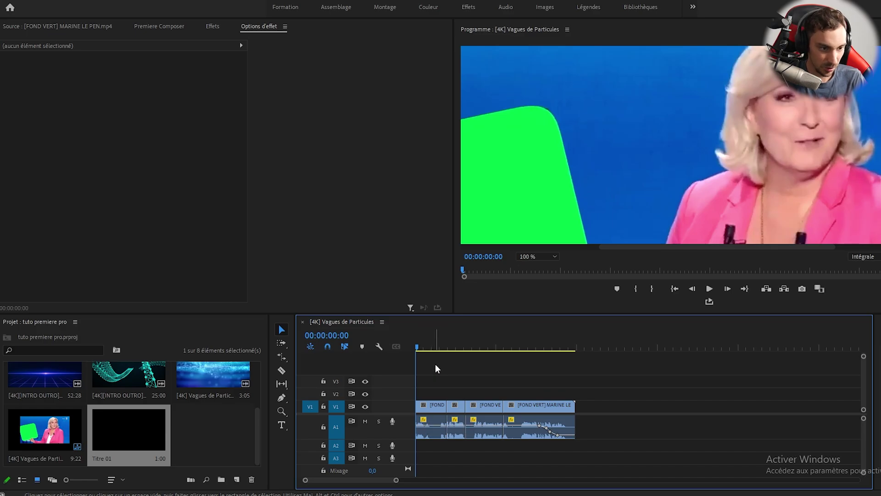
# - Try ripple-trimming the first clip's end to the playhead at 00:00:00:22, and undo the trim
pyautogui.click(429, 347)
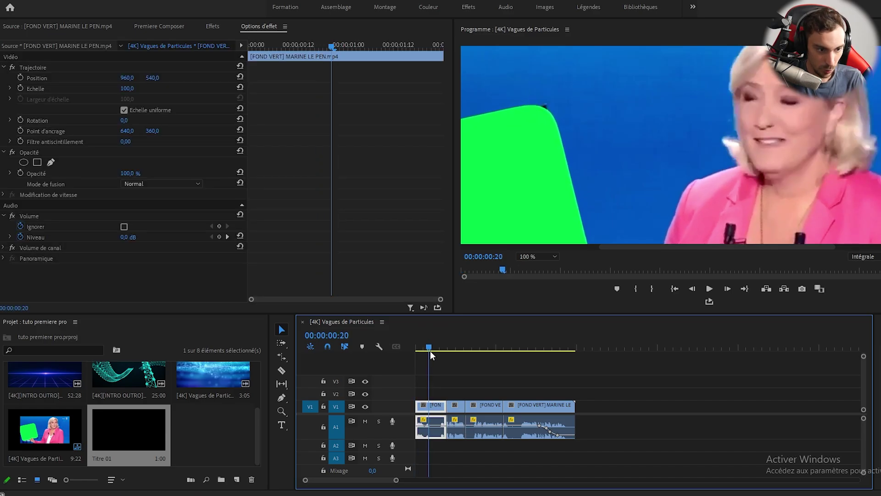
pyautogui.moveTo(431, 355); pyautogui.dragTo(432, 355)
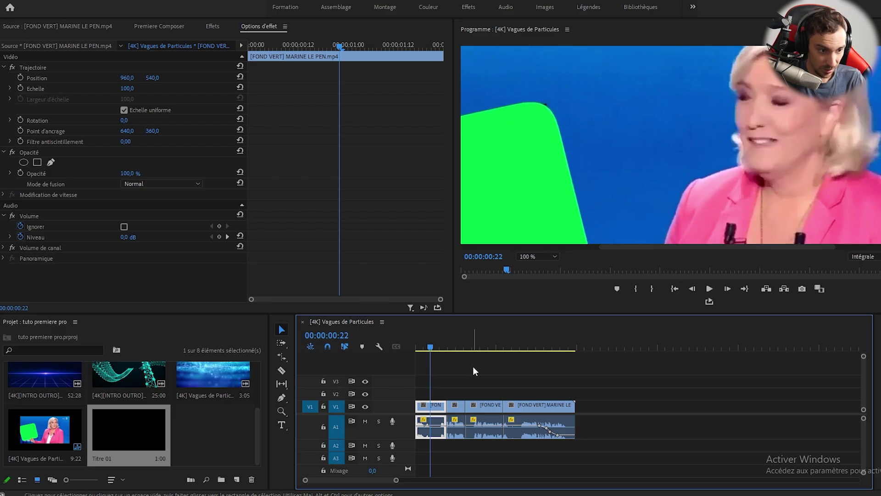
pyautogui.press('w')
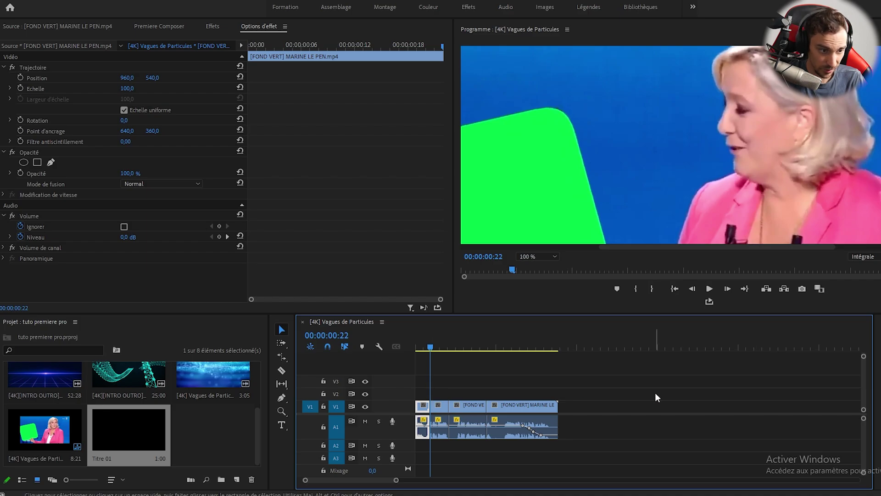
pyautogui.click(418, 349)
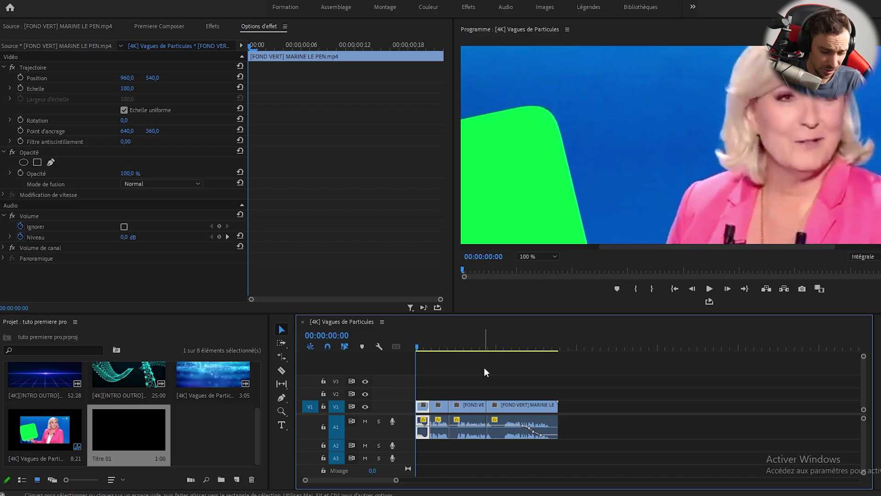
pyautogui.hotkey('ctrl', 'z')
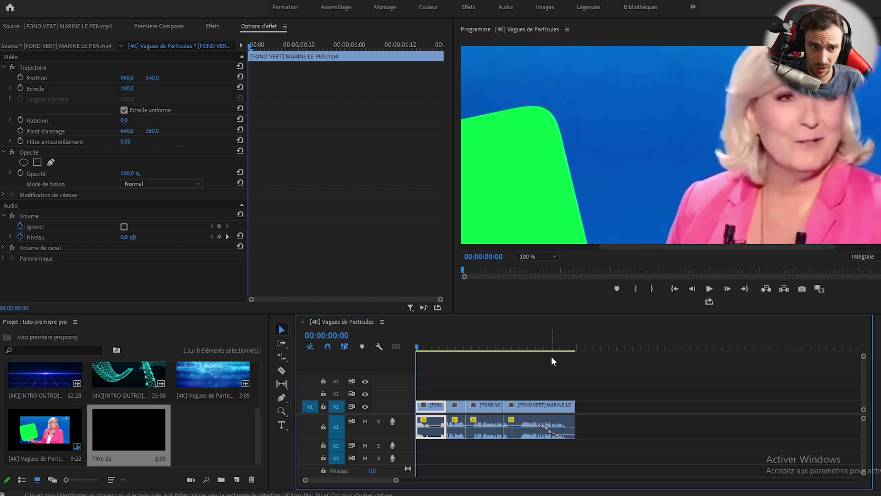
# - Play the opening of the trimmed sequence and return the playhead to the start
pyautogui.press('space')
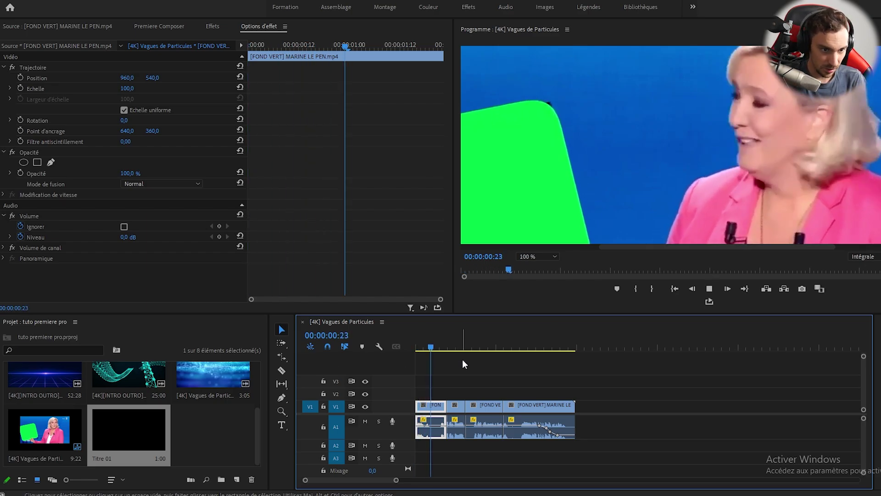
pyautogui.press('space')
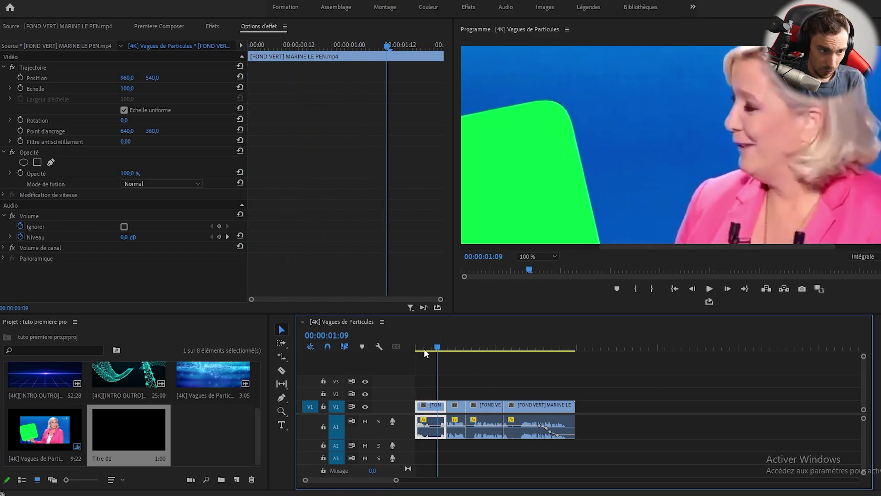
pyautogui.press('Home')
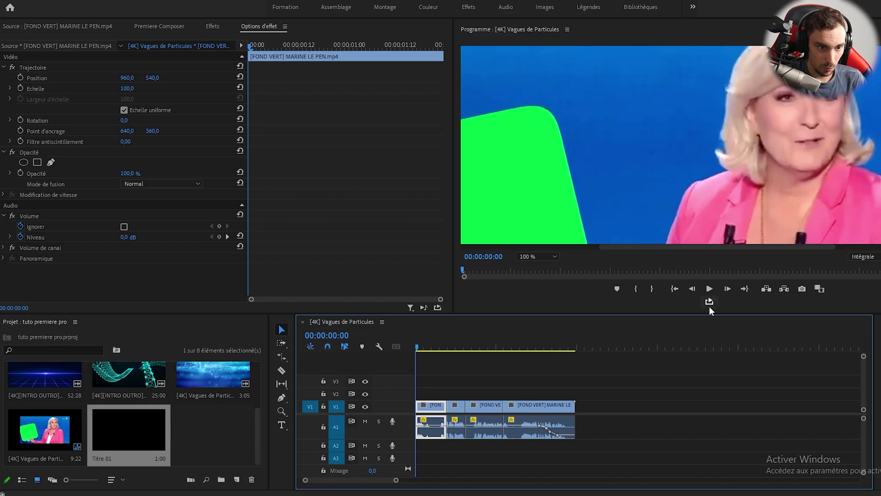
# - Mark an in point at the sequence start and an out point at 00:00:01:23, and return the playhead to the start
pyautogui.press('i')
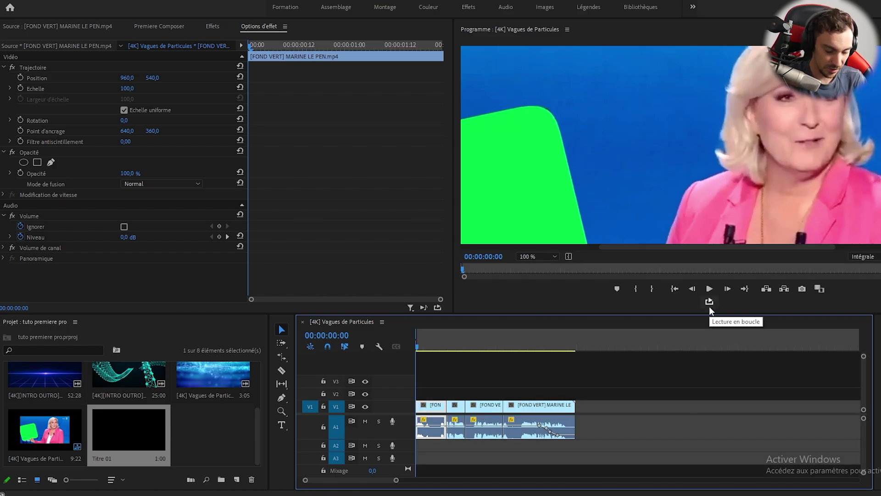
pyautogui.press('space')
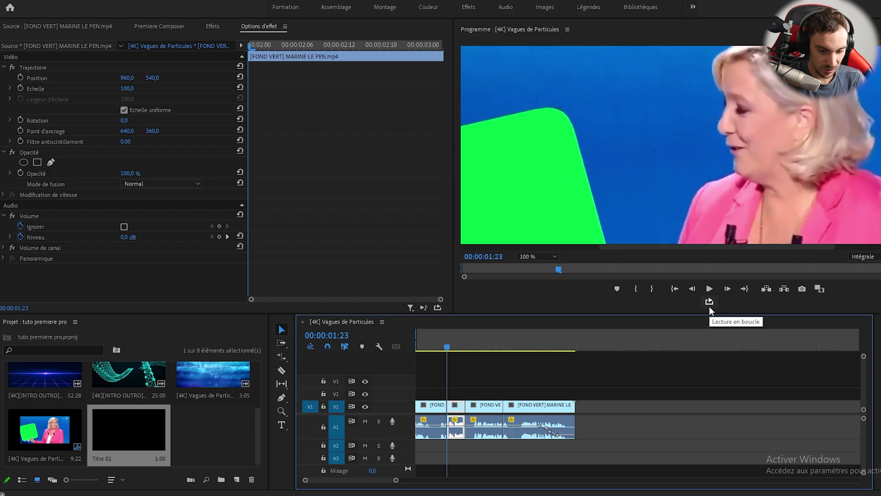
pyautogui.press('o')
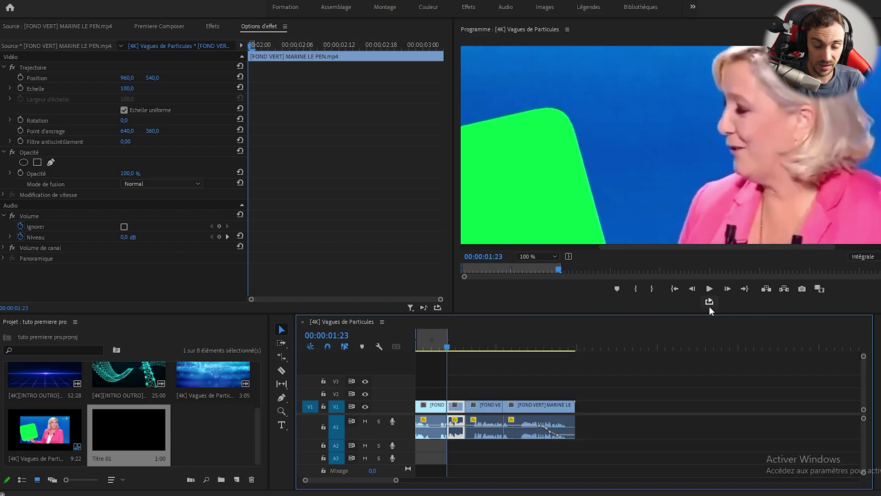
pyautogui.click(414, 353)
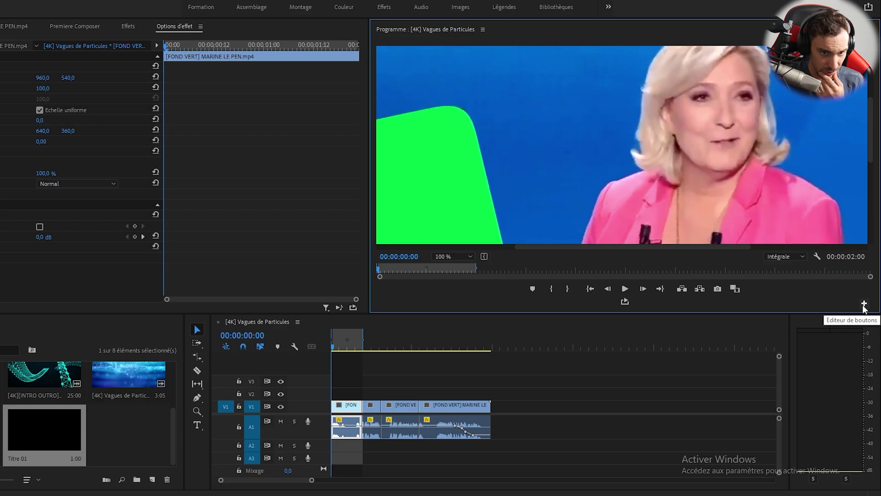
# - Examine the button editor of the Program monitor and close it without changing the layout
pyautogui.click(880, 304)
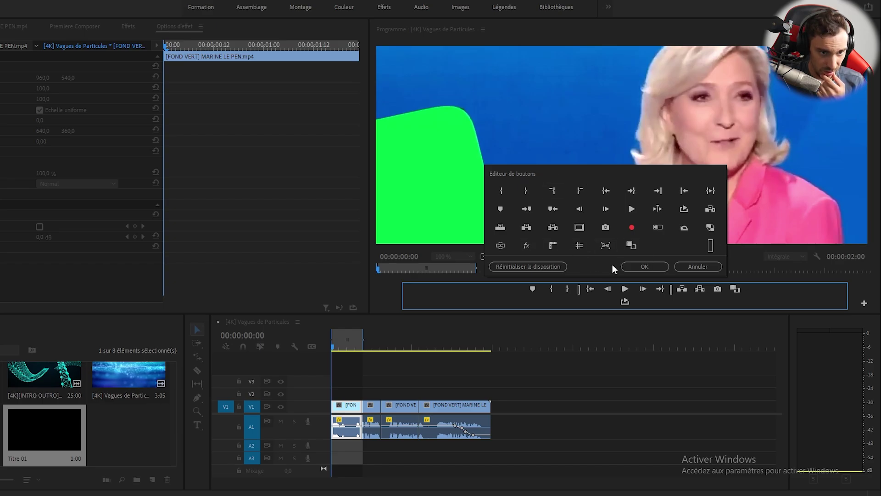
pyautogui.click(700, 265)
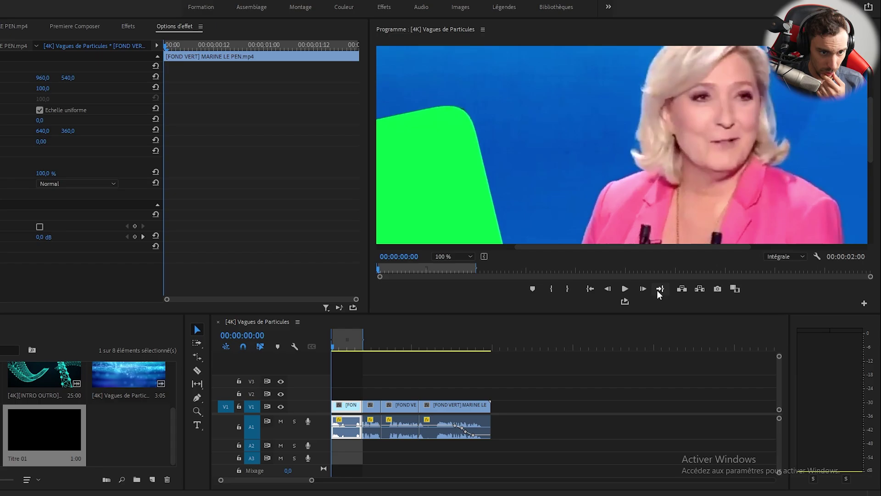
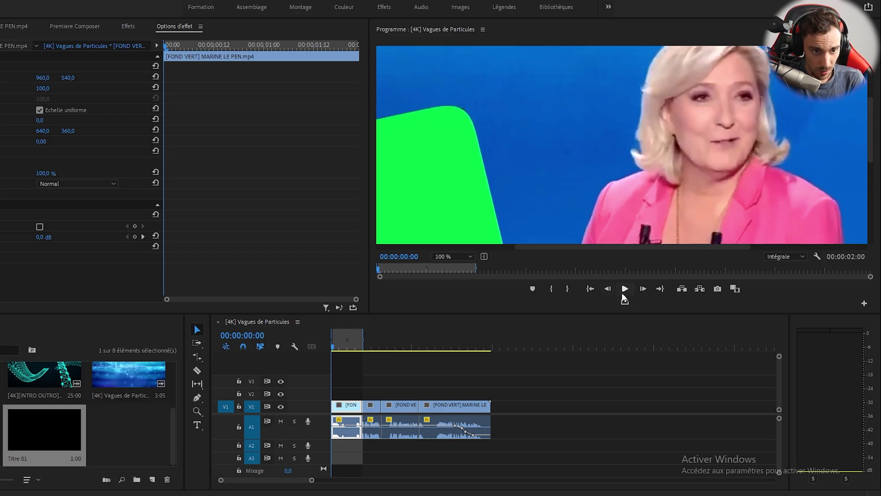
# - Play the marked range with loop playback enabled, stop it, and turn loop playback off
pyautogui.click(625, 301)
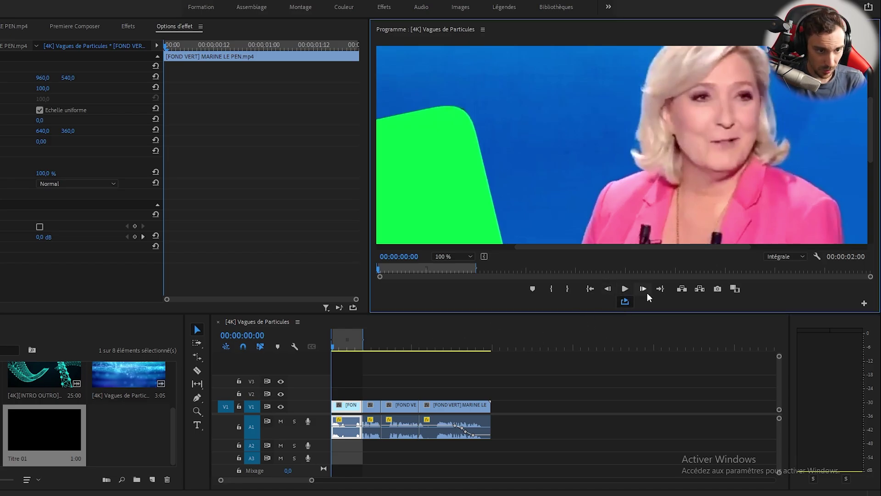
pyautogui.click(629, 289)
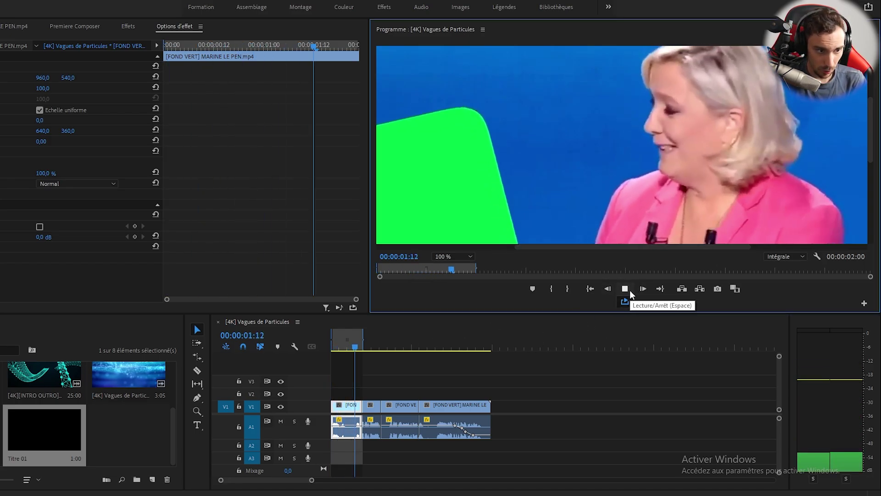
pyautogui.click(629, 290)
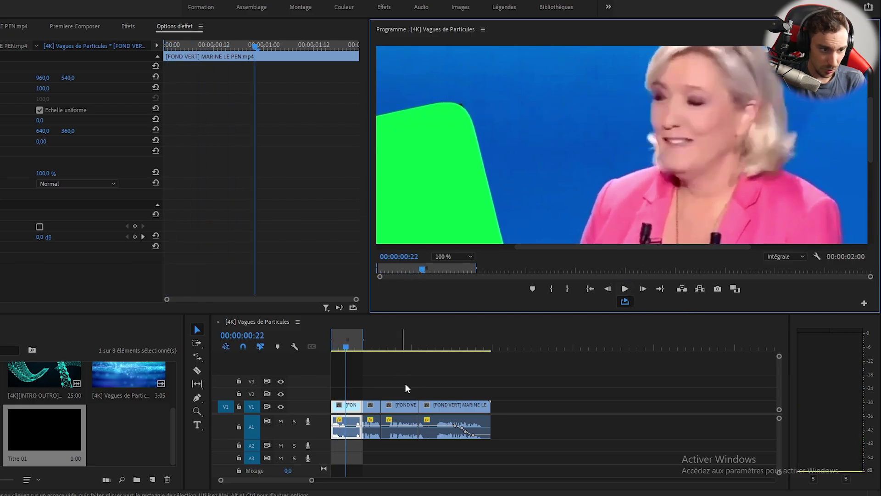
pyautogui.click(420, 450)
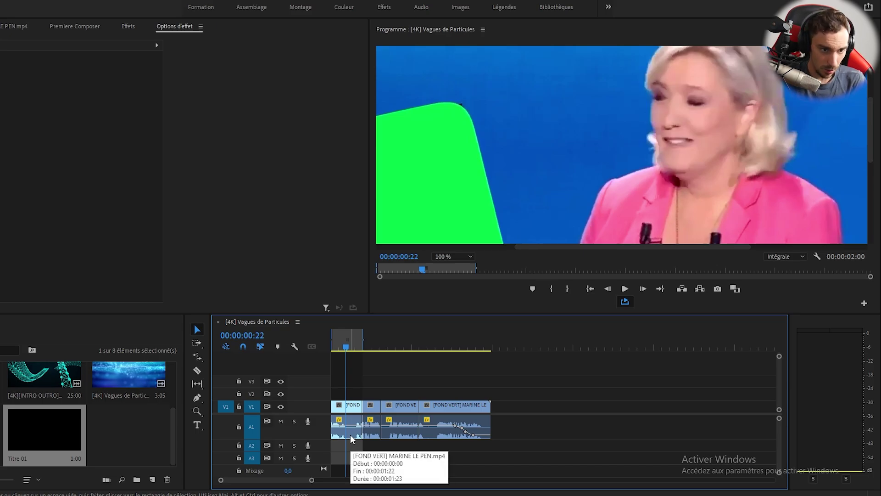
pyautogui.click(624, 301)
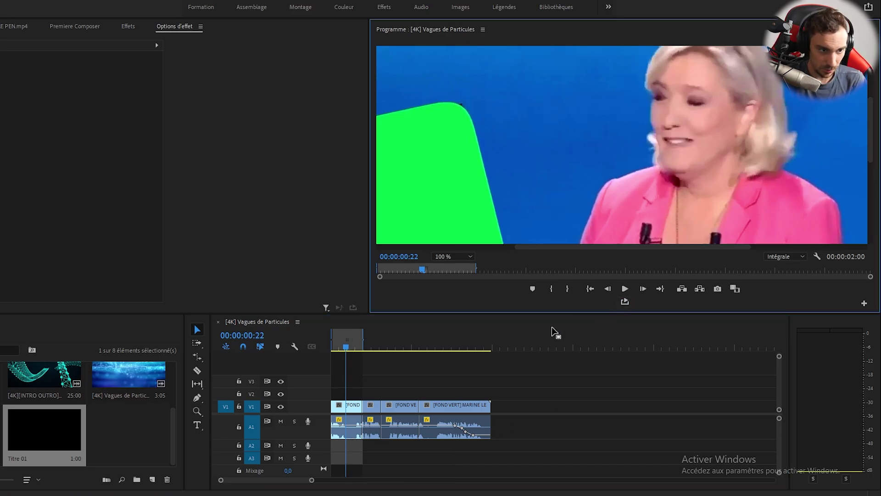
# - Return the playhead to the sequence start and clear the in and out points
pyautogui.click(341, 349)
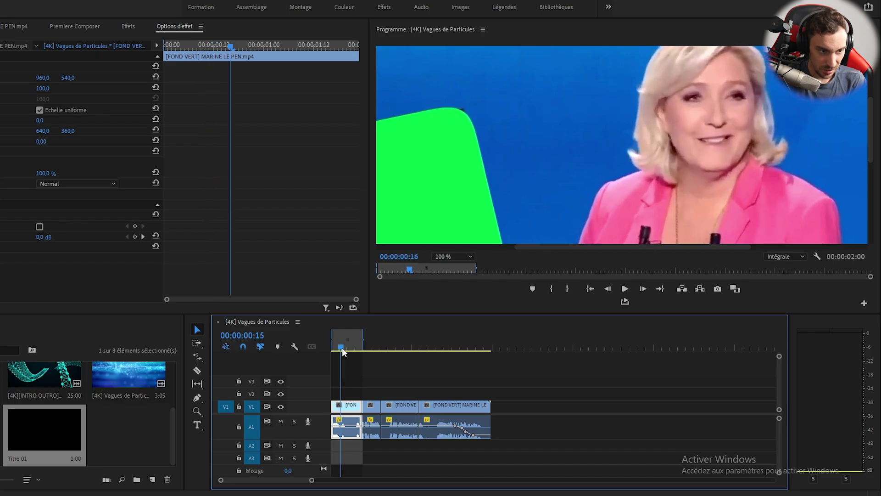
pyautogui.moveTo(342, 352); pyautogui.dragTo(347, 352)
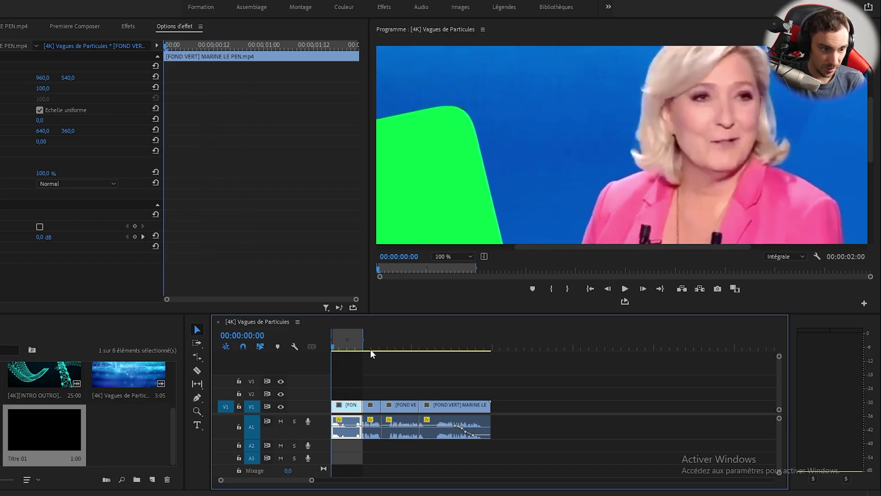
pyautogui.click(333, 349)
pyautogui.rightClick(337, 345)
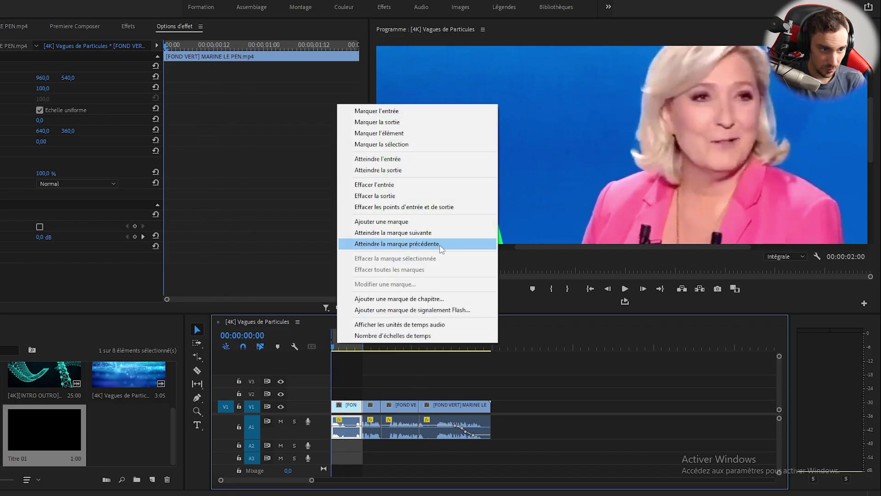
pyautogui.click(449, 207)
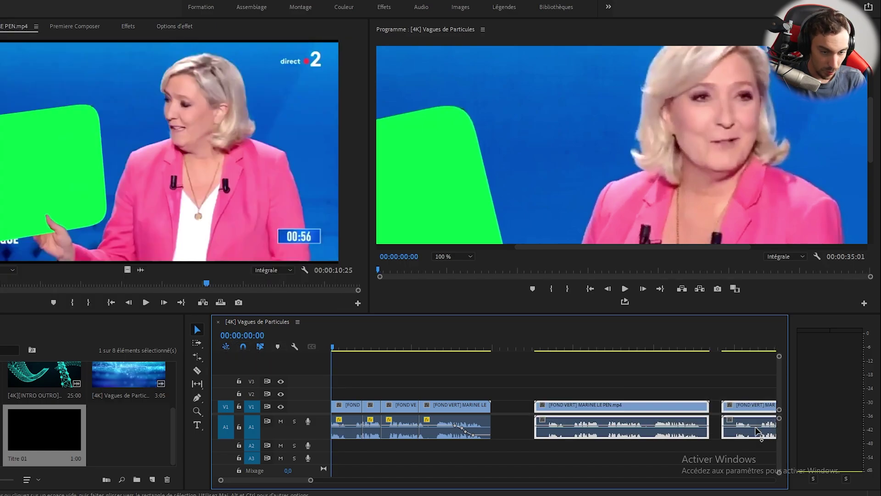
# - Delete the two selected extra clips located after the gap in the sequence
pyautogui.press('Delete')
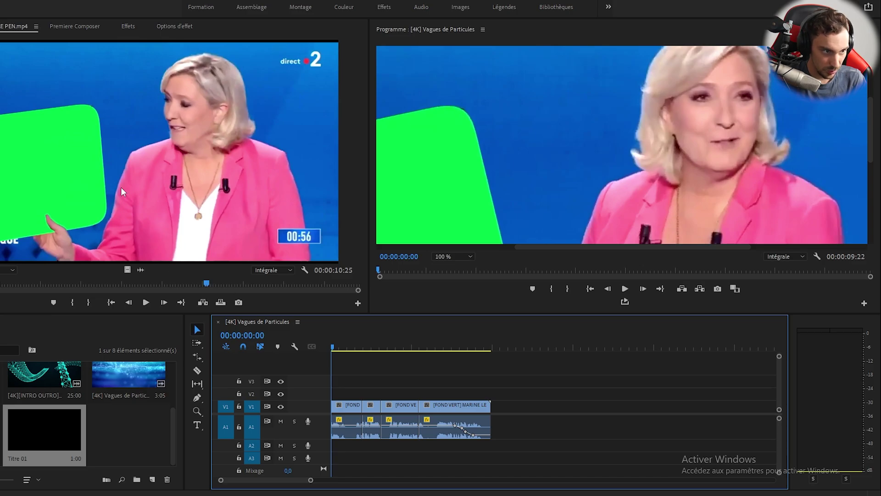
# - Try placing only the source clip's audio on A1 after the existing clips, play part of it, and delete it
pyautogui.moveTo(139, 269); pyautogui.dragTo(542, 438)
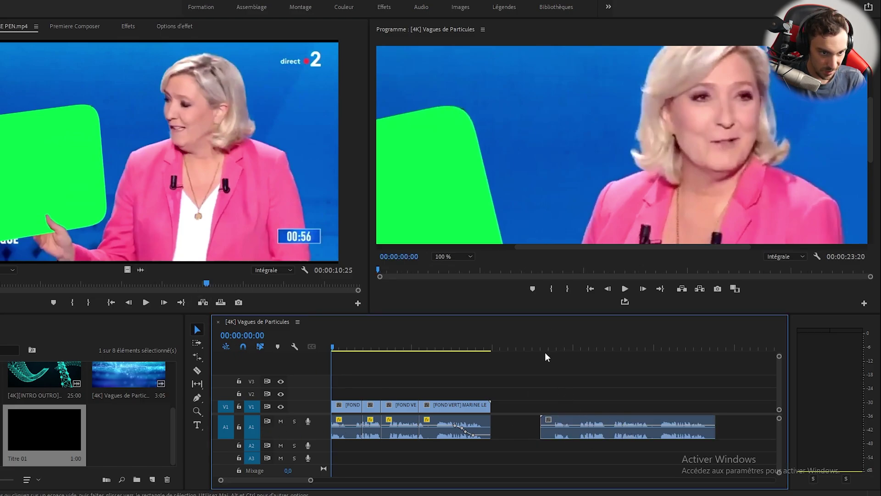
pyautogui.click(560, 349)
pyautogui.press('space')
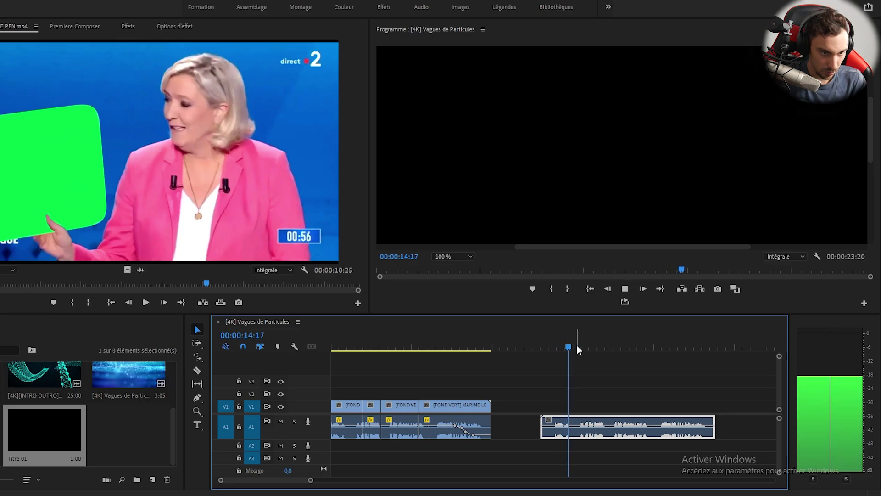
pyautogui.moveTo(577, 345); pyautogui.dragTo(556, 348)
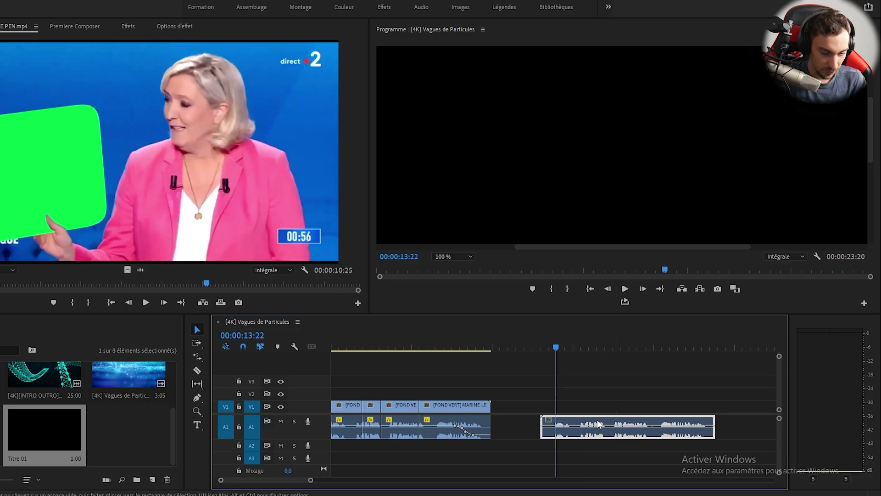
pyautogui.press('Delete')
# - Place only the source clip's video on V1 after the existing clips and scrub through it to 00:00:18:20
pyautogui.click(128, 269)
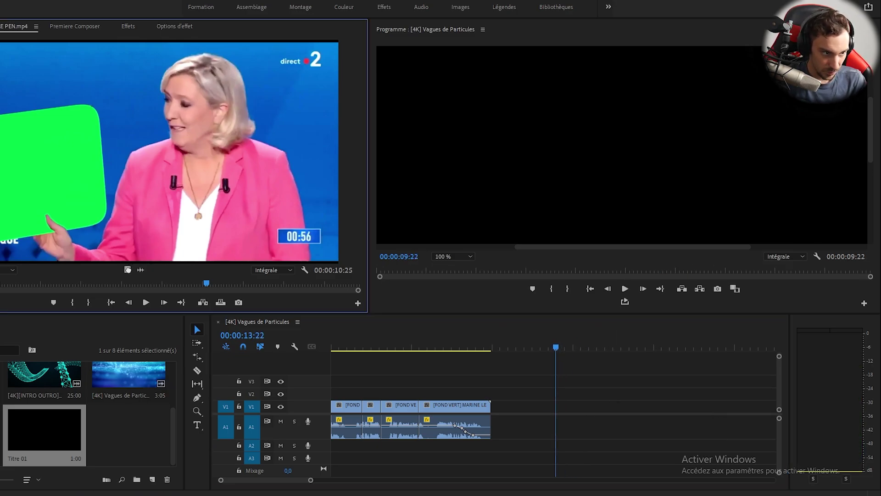
pyautogui.moveTo(128, 269); pyautogui.dragTo(534, 386)
pyautogui.moveTo(542, 408); pyautogui.dragTo(540, 407)
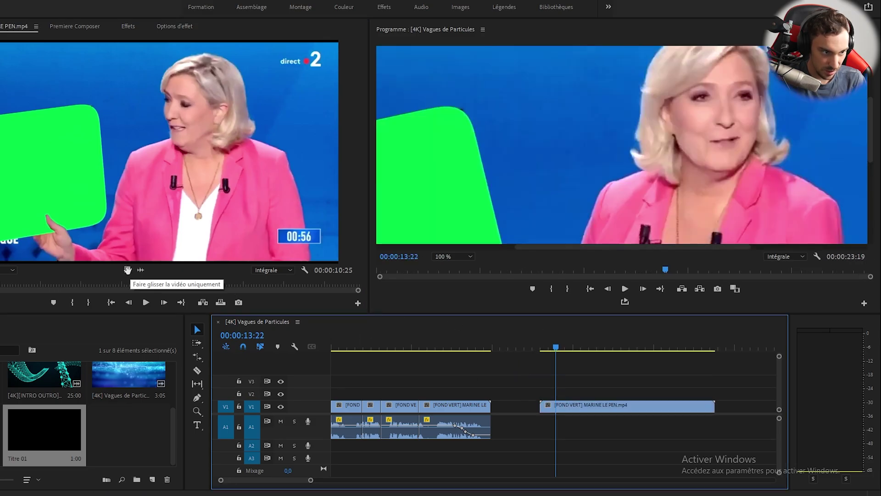
pyautogui.click(640, 404)
pyautogui.moveTo(569, 346); pyautogui.dragTo(635, 347)
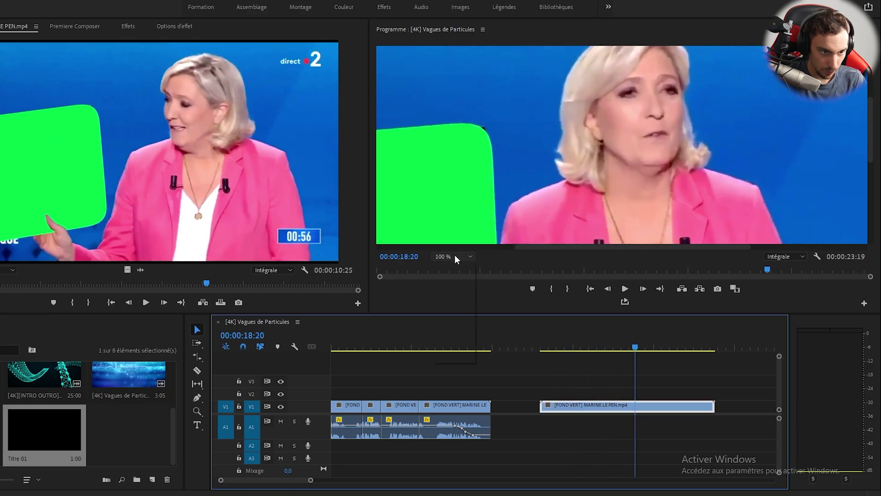
# - Set the Program monitor's zoom level to Adapter, scrub the video-only clip, and delete that clip from V1
pyautogui.click(459, 256)
pyautogui.click(448, 266)
pyautogui.moveTo(544, 348); pyautogui.dragTo(568, 348)
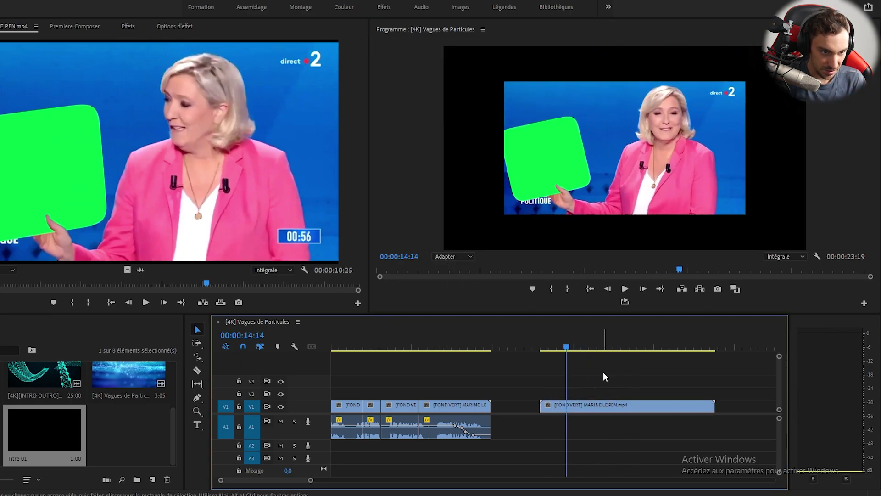
pyautogui.press('Delete')
# - Start a new sequence and set its editing mode to Personnalisé
pyautogui.rightClick(134, 444)
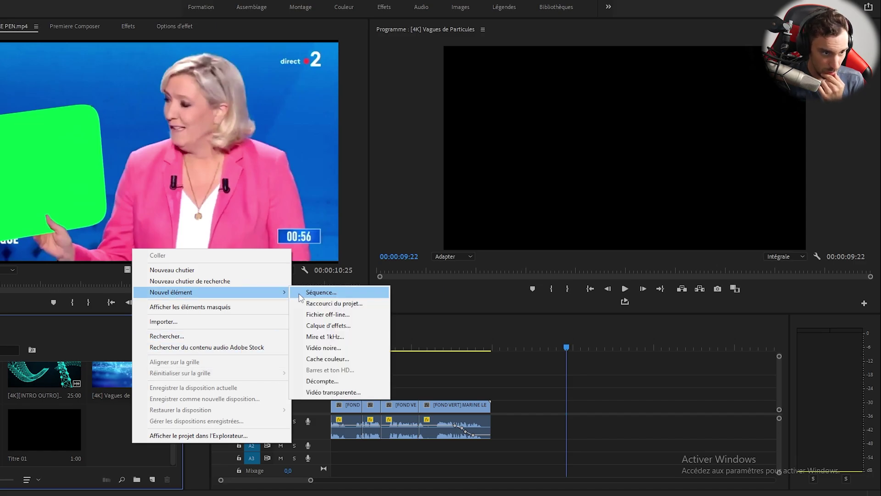
pyautogui.click(301, 295)
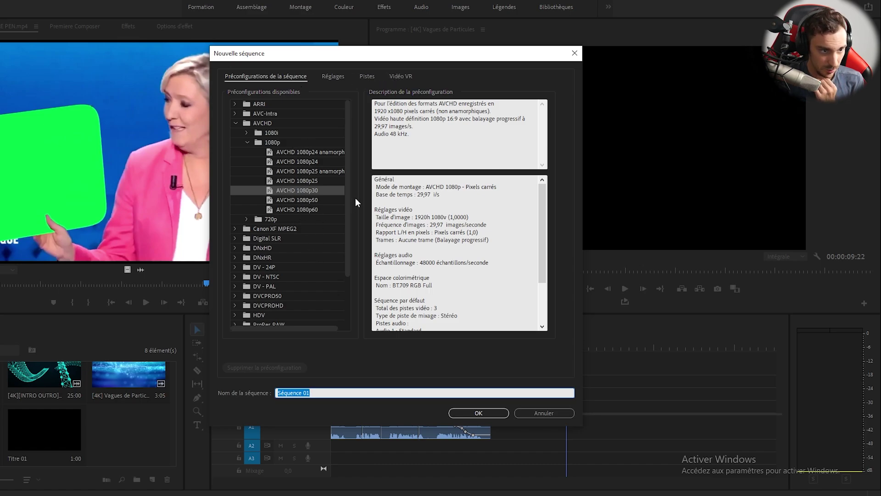
pyautogui.moveTo(349, 197); pyautogui.dragTo(343, 166)
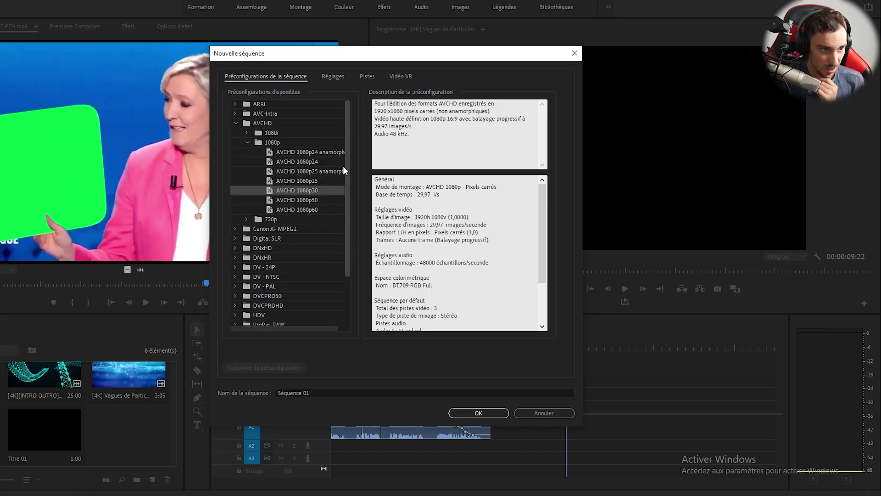
pyautogui.click(329, 79)
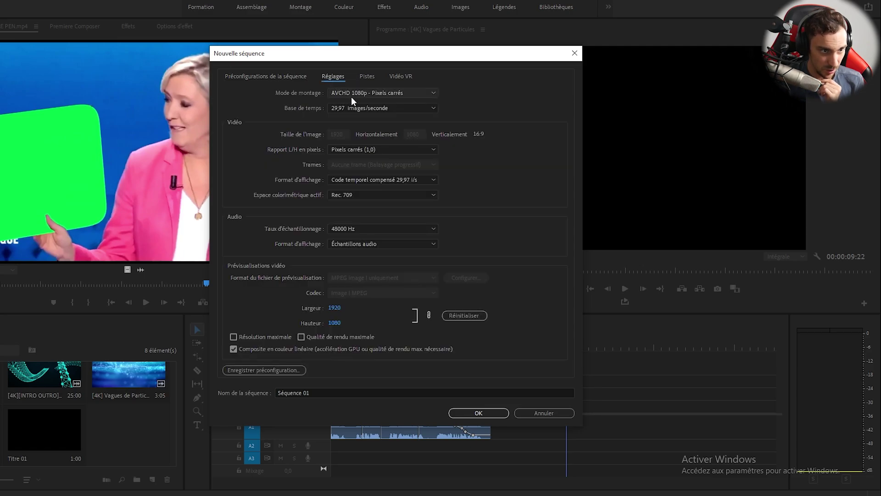
pyautogui.click(351, 96)
pyautogui.click(368, 104)
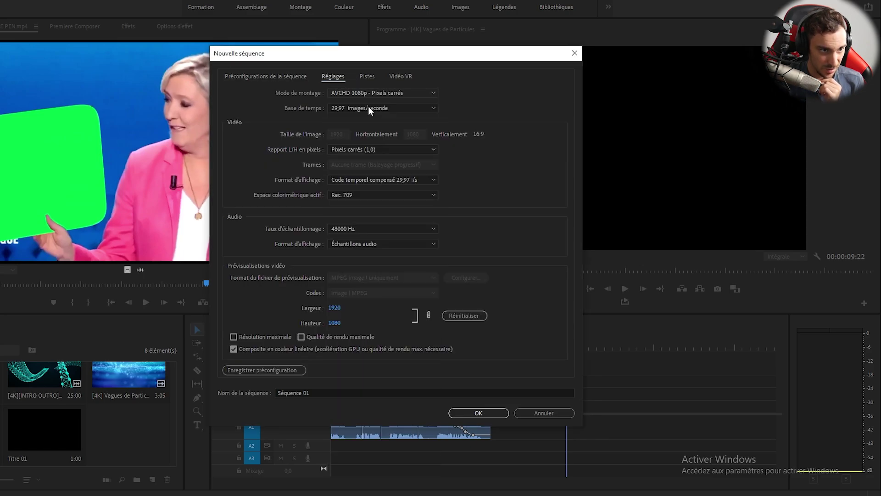
# - Set the frame size to 1280 horizontally by 720 vertically and create the sequence
pyautogui.click(343, 134)
pyautogui.moveTo(343, 134); pyautogui.dragTo(330, 134)
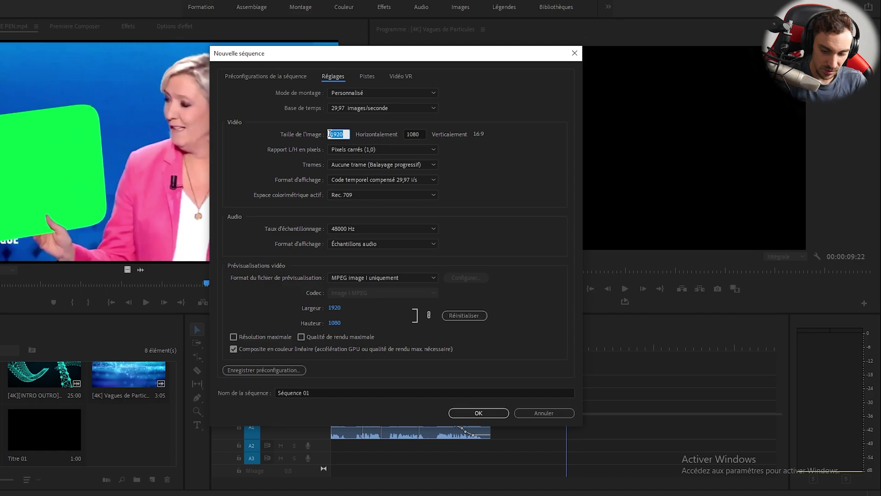
pyautogui.write('12')
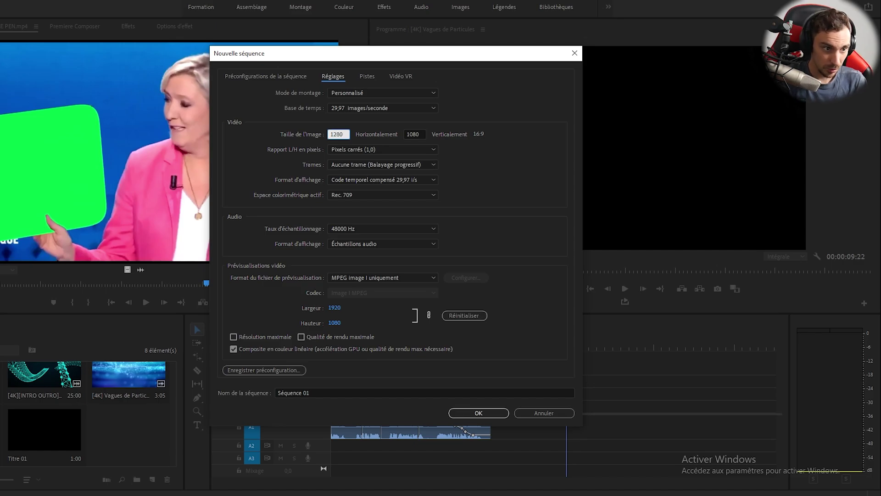
pyautogui.click(405, 134)
pyautogui.write('720')
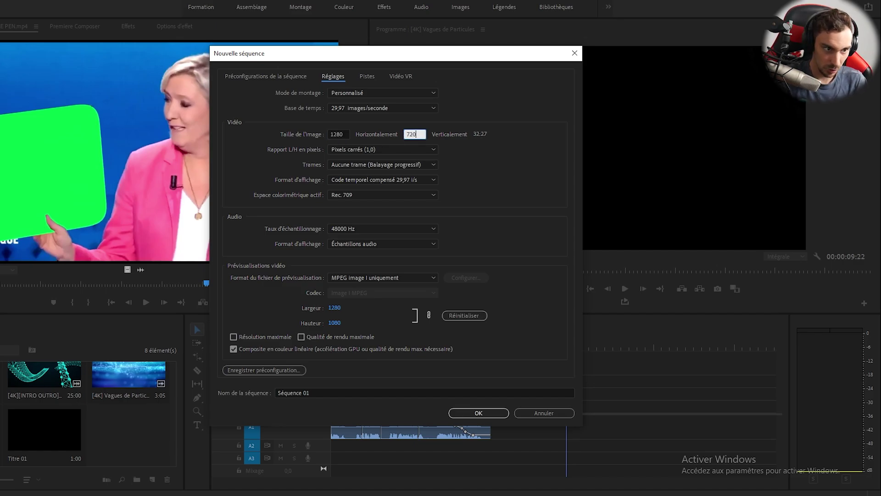
pyautogui.click(488, 169)
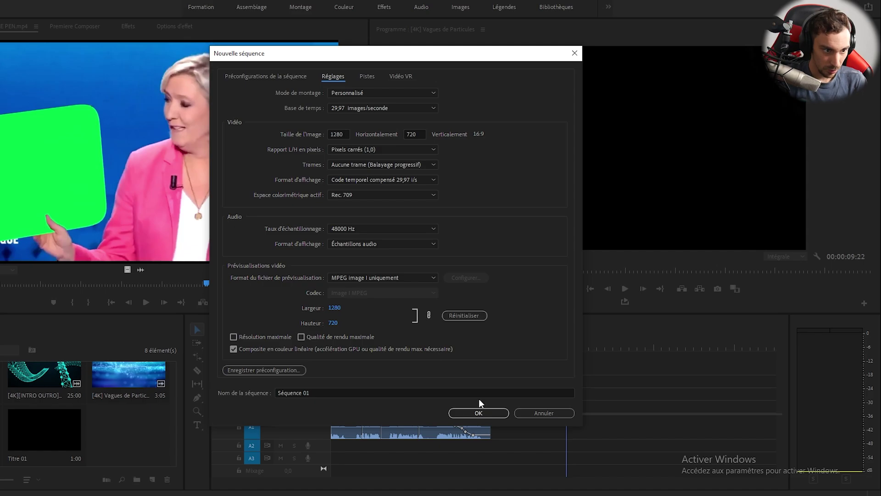
pyautogui.click(479, 414)
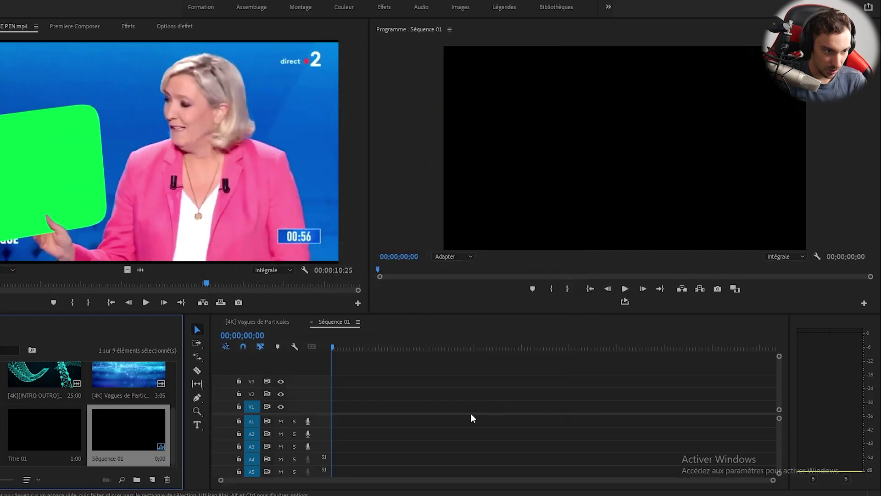
# - Place the green-screen source clip with its audio in the new, empty sequence and adjust the timeline to show it
pyautogui.moveTo(169, 219); pyautogui.dragTo(410, 417)
pyautogui.moveTo(772, 483); pyautogui.dragTo(566, 486)
pyautogui.click(403, 402)
# - Check the clip's framing and return to the [4K] Vagues de Particules sequence, with the playhead at 00:00:05:05
pyautogui.moveTo(344, 348); pyautogui.dragTo(415, 368)
pyautogui.click(262, 321)
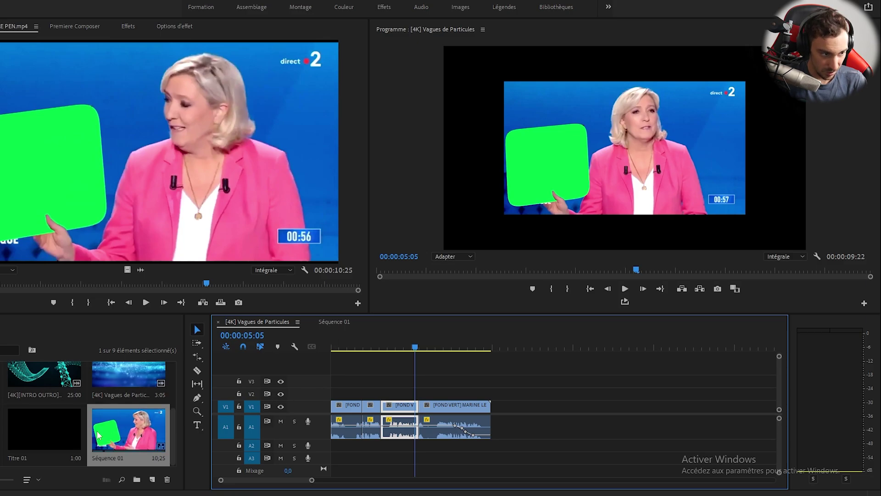
# - Open the new sequence settings, examine the general settings, tracks and VR video options, and close them without creating a sequence
pyautogui.click(1, 433)
pyautogui.moveTo(368, 347); pyautogui.dragTo(344, 345)
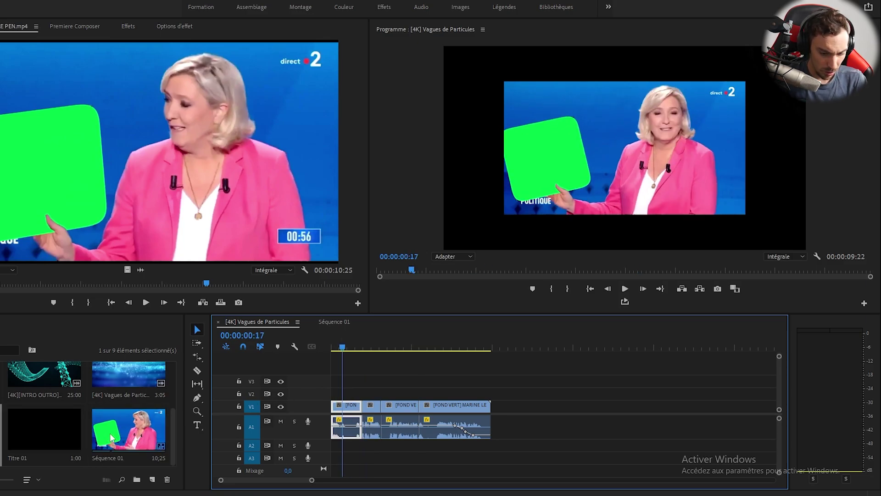
pyautogui.hotkey('ctrl', 'n')
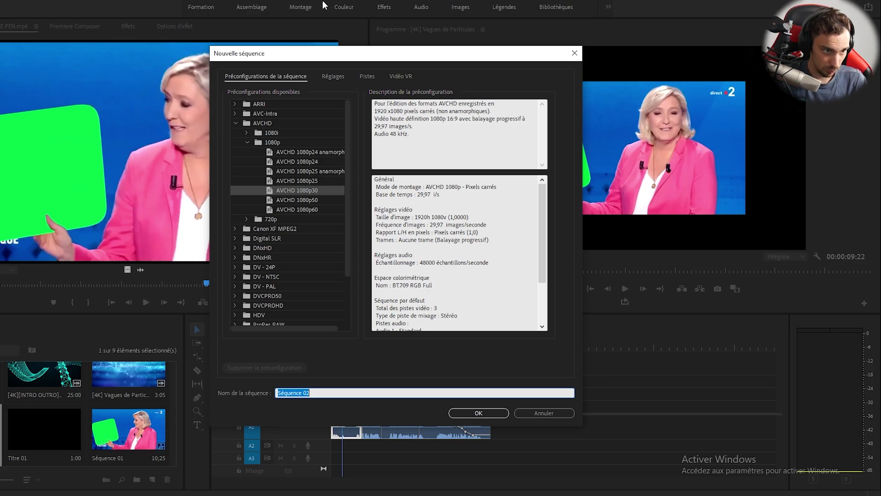
pyautogui.click(367, 76)
pyautogui.click(334, 76)
pyautogui.click(369, 77)
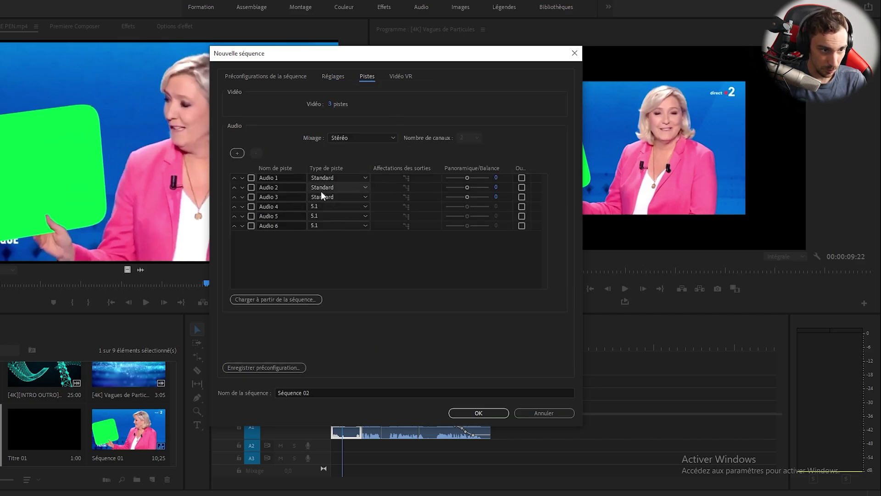
pyautogui.click(401, 78)
pyautogui.click(360, 78)
pyautogui.click(344, 78)
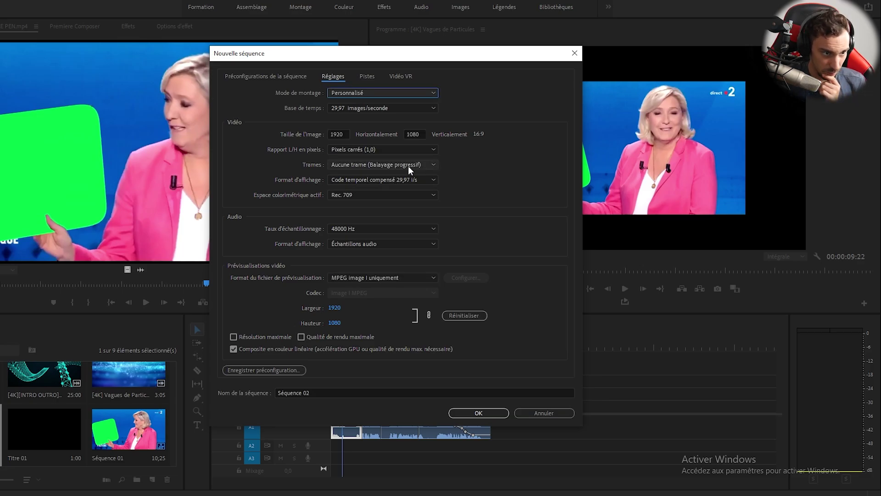
pyautogui.click(406, 150)
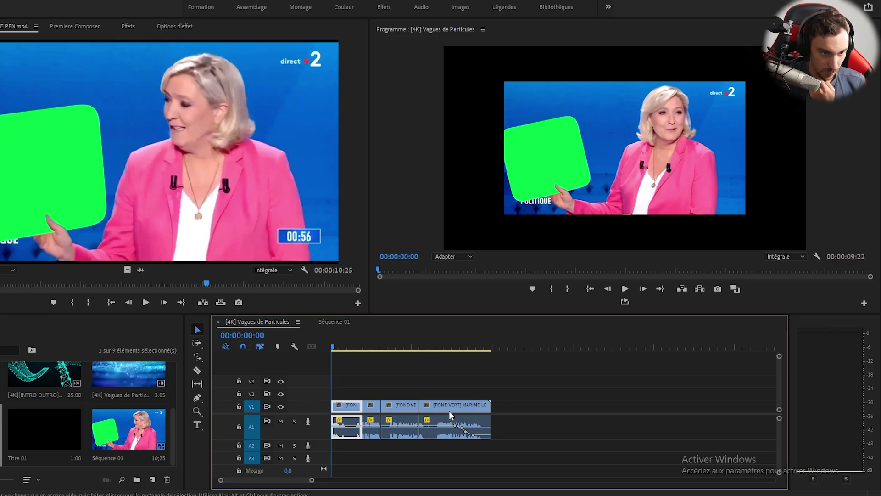
# - Toggle timeline snapping and try shifting the last clip along V1
pyautogui.moveTo(449, 411); pyautogui.dragTo(467, 410)
pyautogui.click(244, 349)
pyautogui.click(446, 392)
pyautogui.click(441, 378)
pyautogui.click(480, 381)
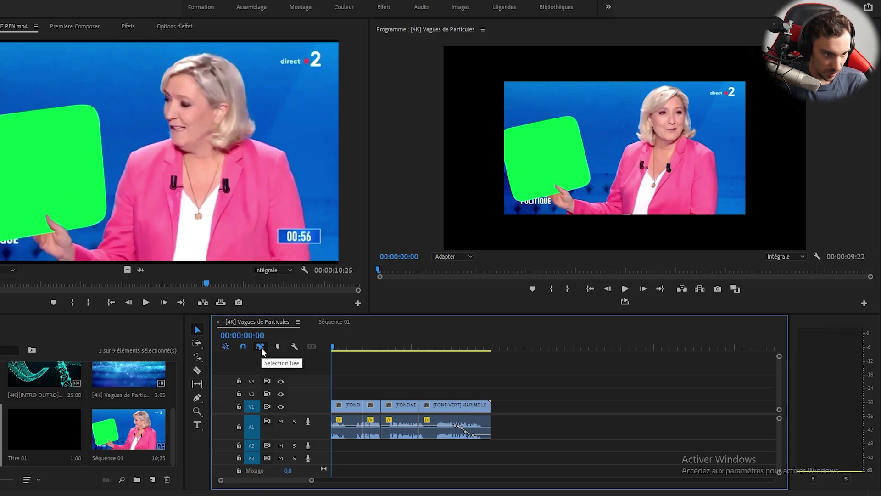
# - Switch off linked selection and try deleting only the video part of the last clip
pyautogui.click(260, 346)
pyautogui.moveTo(454, 409)
pyautogui.mouseDown()
pyautogui.moveTo(452, 398)
pyautogui.moveTo(462, 399)
pyautogui.mouseUp()
pyautogui.moveTo(497, 373); pyautogui.dragTo(468, 434)
pyautogui.moveTo(478, 394)
pyautogui.mouseDown()
pyautogui.moveTo(477, 410)
pyautogui.moveTo(467, 381)
pyautogui.moveTo(471, 404)
pyautogui.mouseUp()
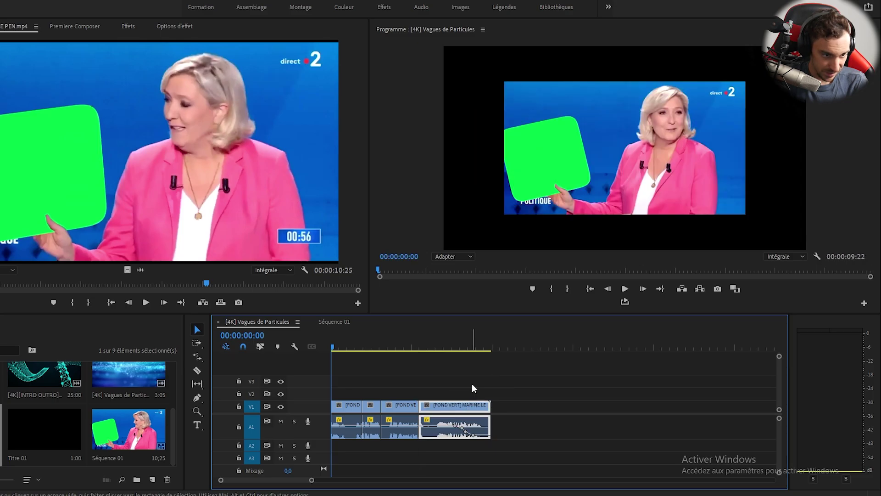
pyautogui.moveTo(516, 378); pyautogui.dragTo(483, 434)
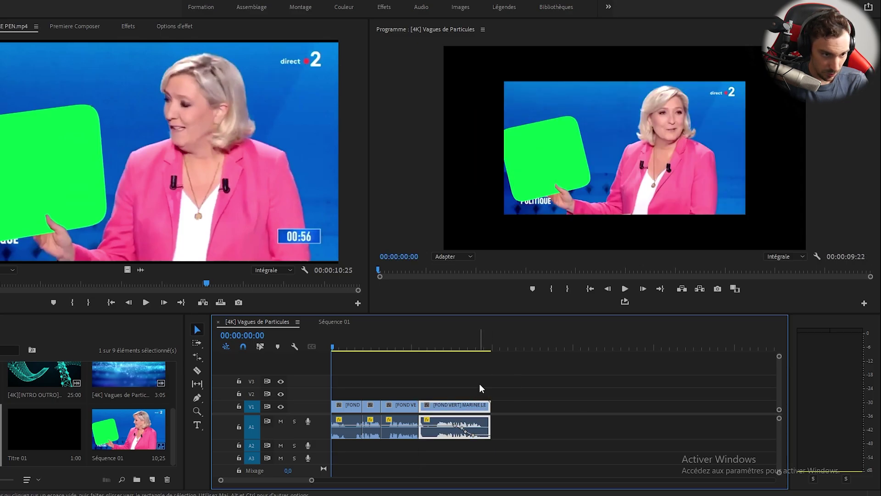
pyautogui.click(479, 384)
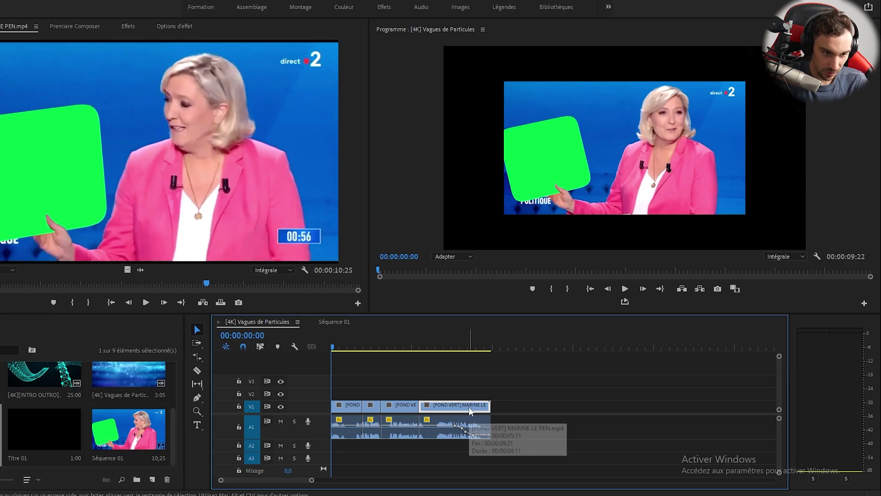
pyautogui.press('Delete')
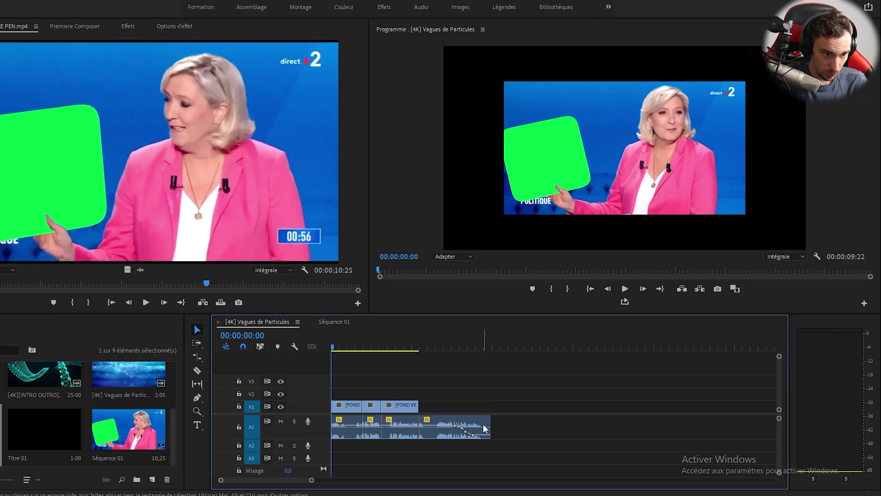
pyautogui.click(400, 434)
pyautogui.press('Delete')
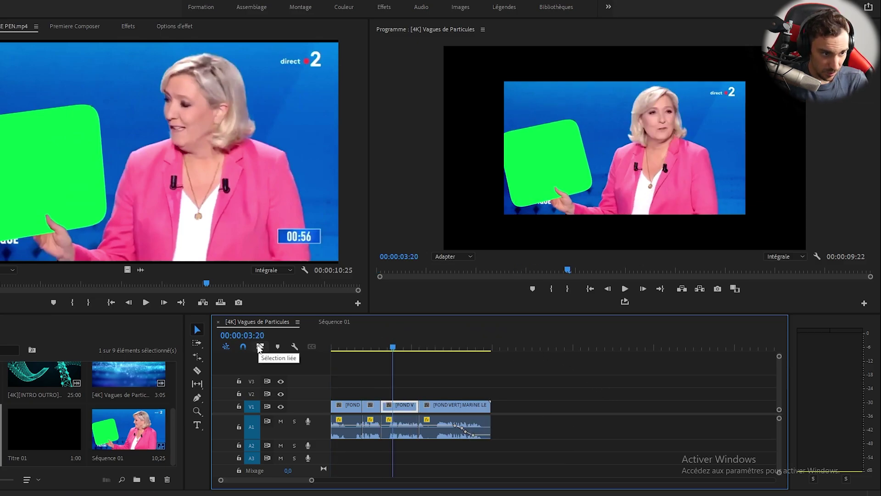
# - Compare selecting the last clip with linked selection switched on and with it switched off
pyautogui.click(259, 348)
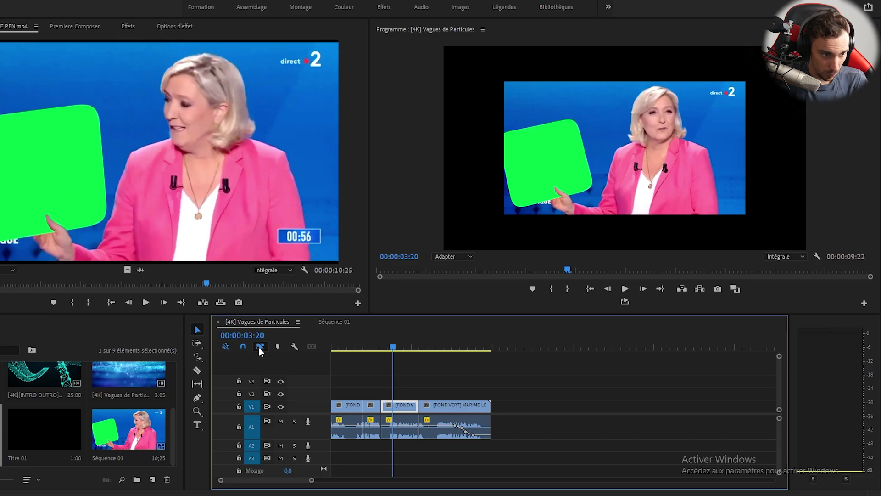
pyautogui.click(468, 353)
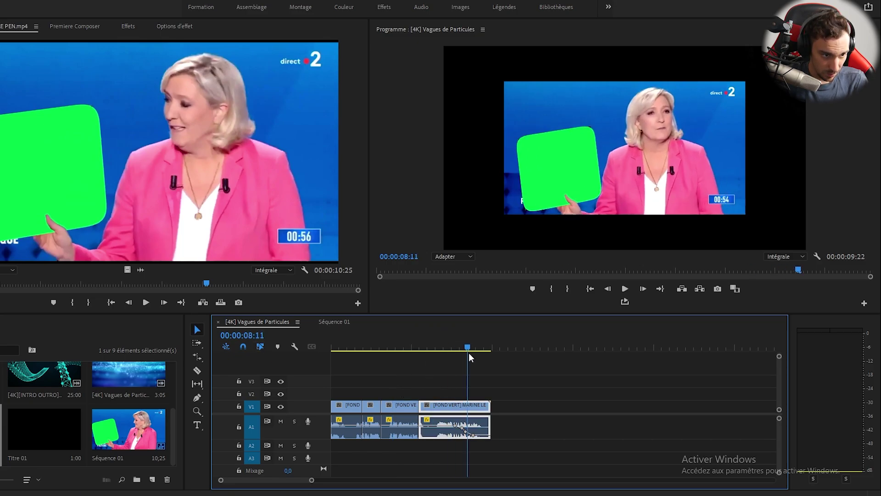
pyautogui.moveTo(469, 353); pyautogui.dragTo(466, 353)
pyautogui.click(264, 350)
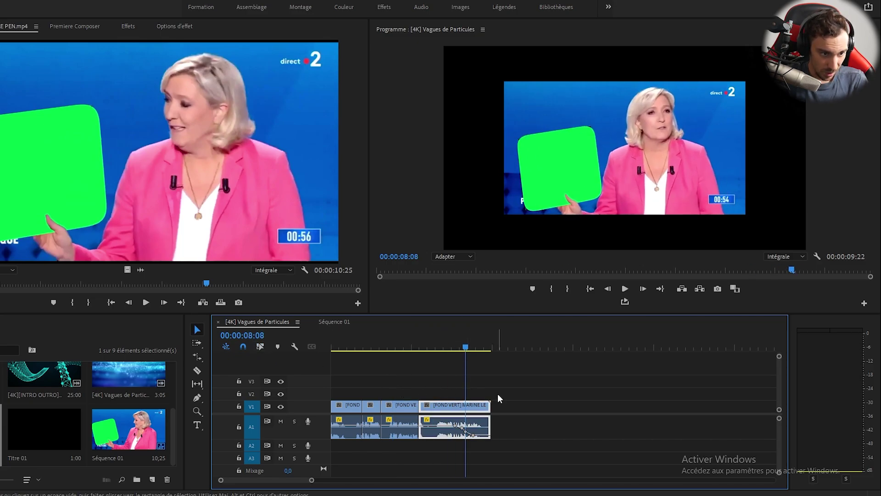
pyautogui.click(487, 373)
pyautogui.moveTo(514, 385); pyautogui.dragTo(450, 422)
pyautogui.click(479, 408)
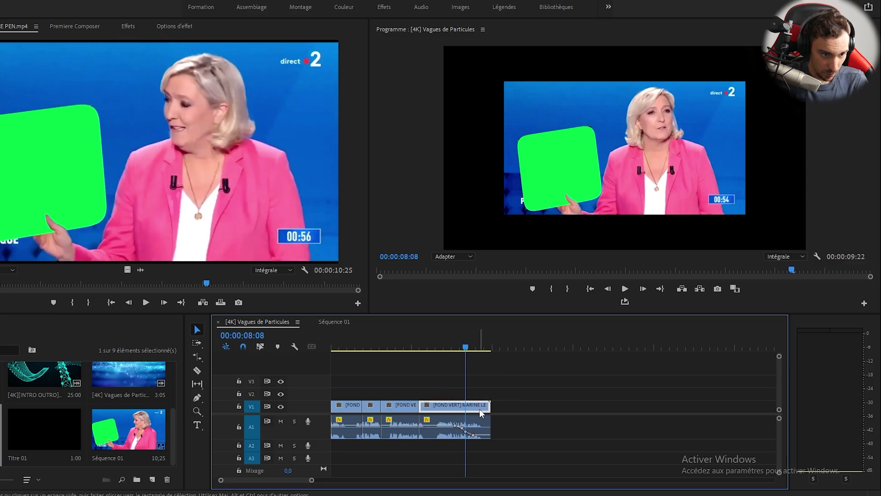
# - Switch linked selection back on and link the last clip's video and audio with the Lier command
pyautogui.rightClick(483, 424)
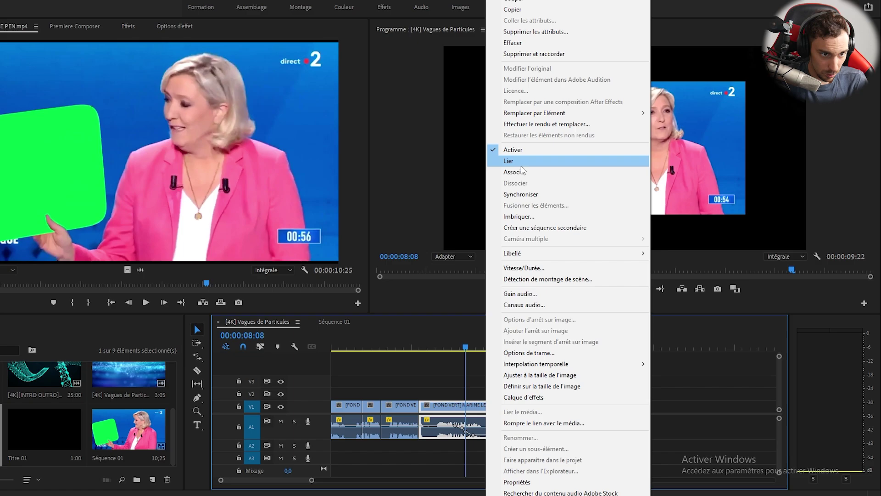
pyautogui.click(527, 161)
pyautogui.click(508, 405)
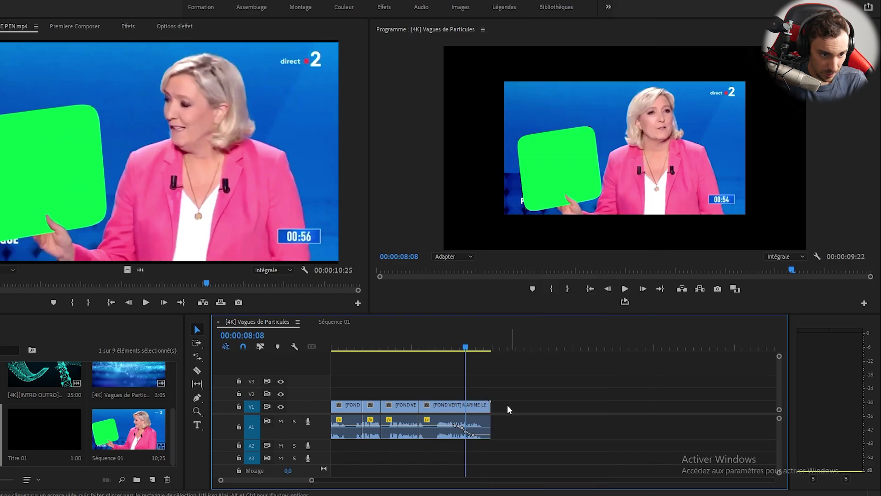
pyautogui.rightClick(482, 425)
pyautogui.click(520, 146)
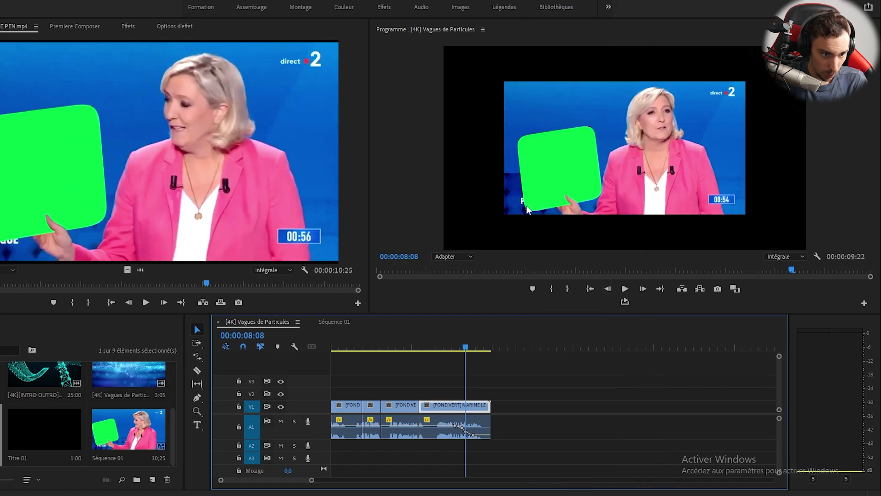
pyautogui.click(515, 378)
pyautogui.click(482, 427)
pyautogui.rightClick(483, 431)
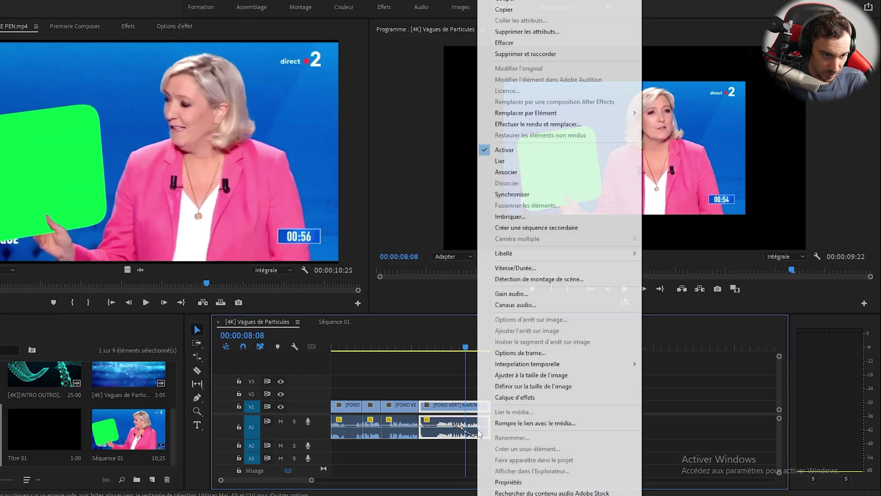
pyautogui.click(508, 165)
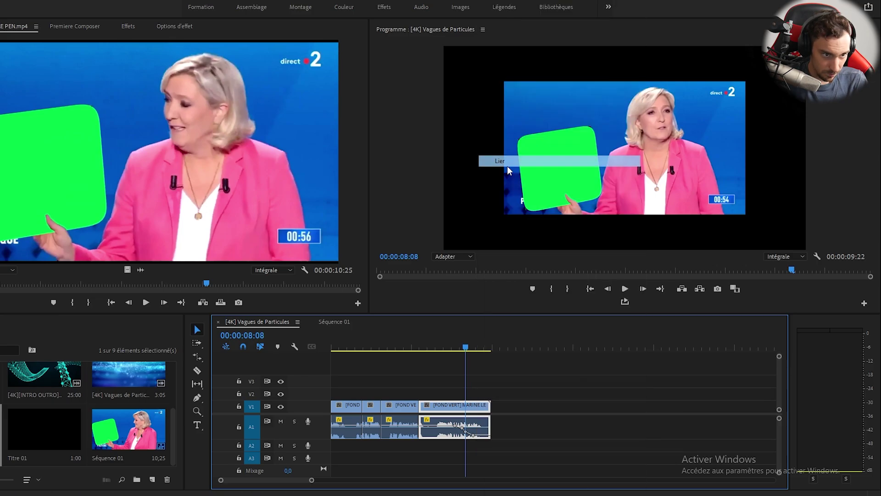
# - Try moving the linked last clip further along the timeline and undo the move
pyautogui.click(481, 393)
pyautogui.click(475, 406)
pyautogui.moveTo(477, 405); pyautogui.dragTo(526, 397)
pyautogui.hotkey('ctrl', 'z')
# - Add a marker to the sequence at 00:00:06:10 and another at the same point on the last clip
pyautogui.moveTo(463, 351); pyautogui.dragTo(435, 360)
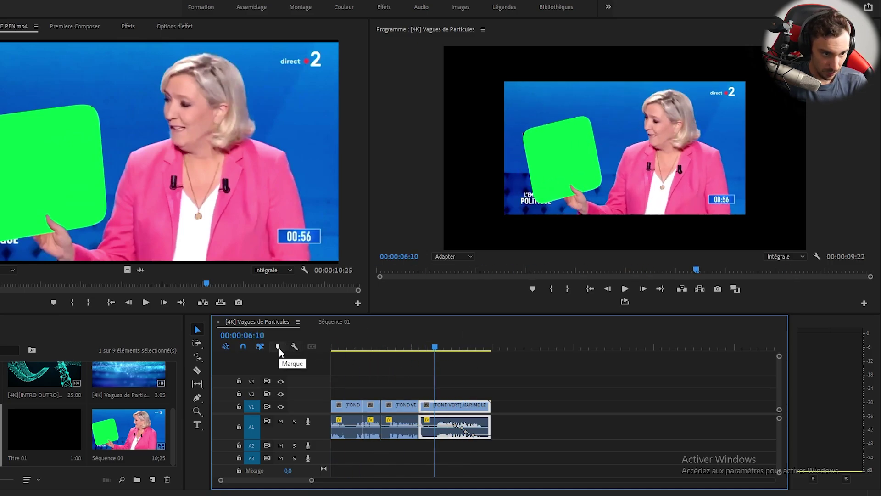
pyautogui.click(504, 392)
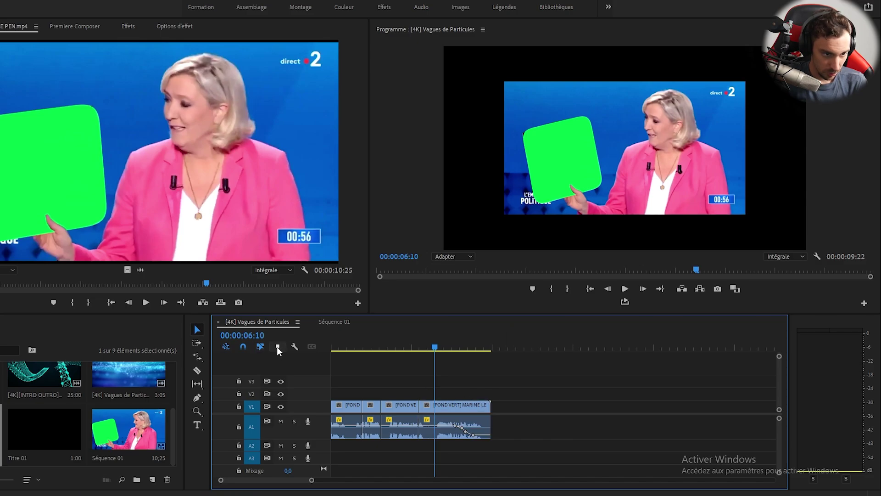
pyautogui.click(278, 347)
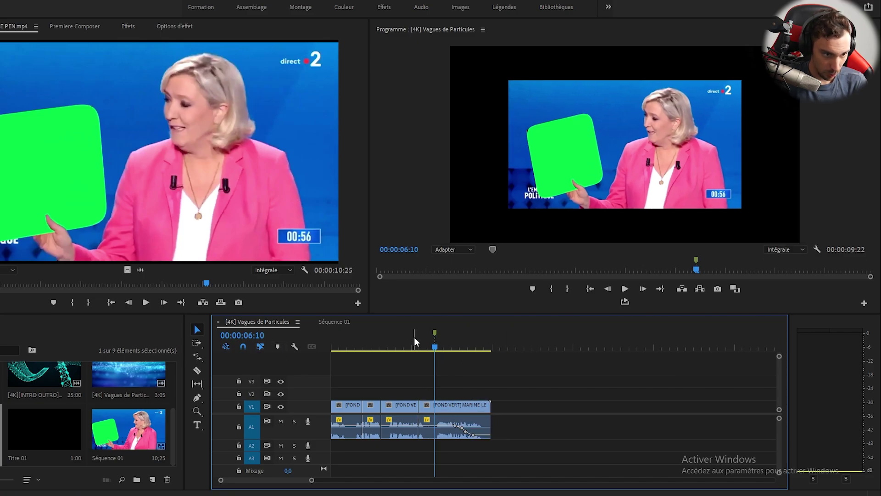
pyautogui.click(458, 405)
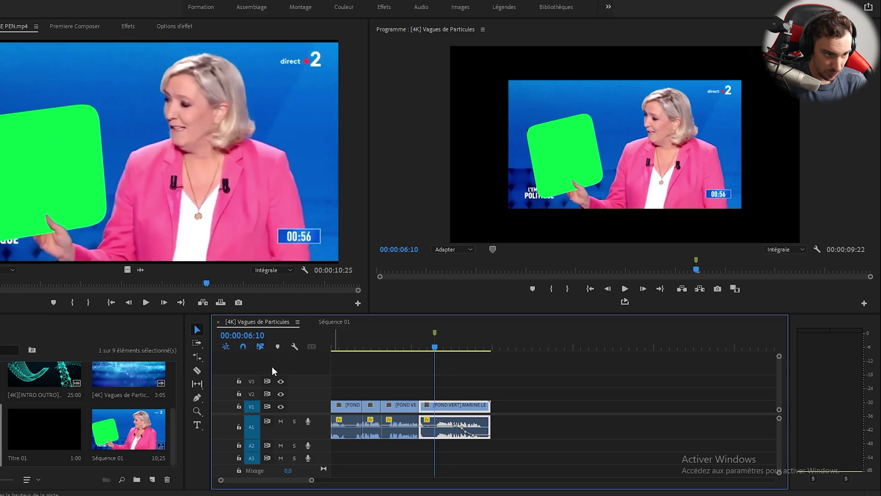
pyautogui.click(277, 347)
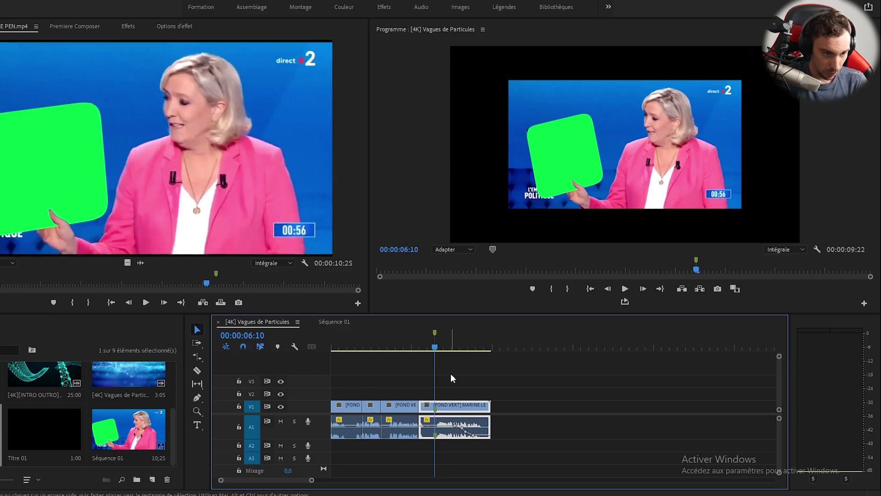
# - From the sequence start, hide and show the V1 track's output, and play the sequence with A1 muted
pyautogui.press('Home')
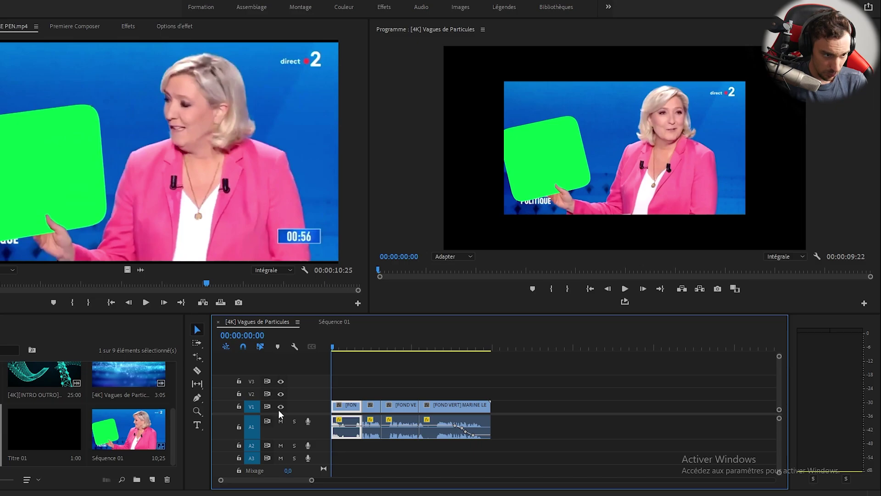
pyautogui.click(281, 407)
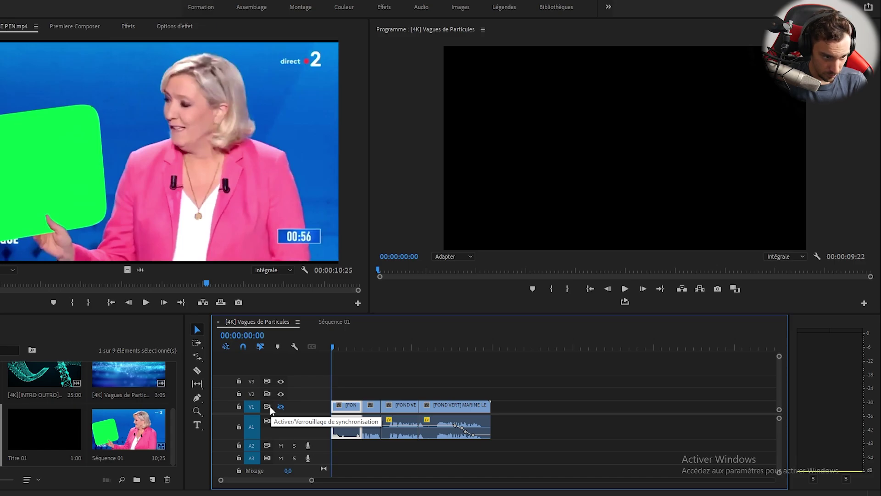
pyautogui.click(278, 406)
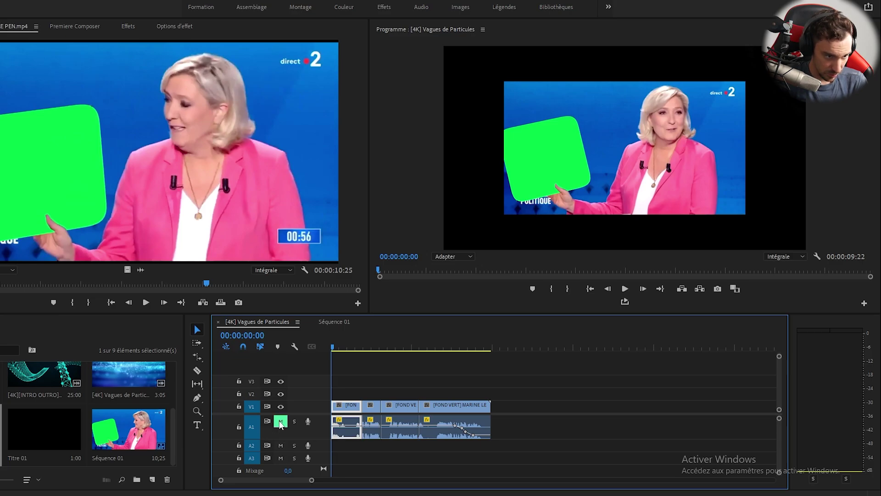
pyautogui.press('space')
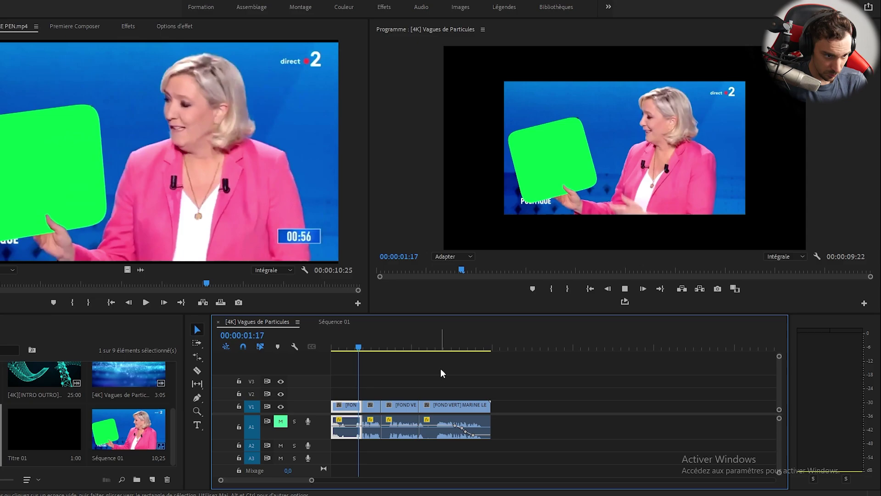
# - Copy the second clip's audio onto tracks A2 and A3, with the A3 copy placed slightly further along
pyautogui.click(372, 425)
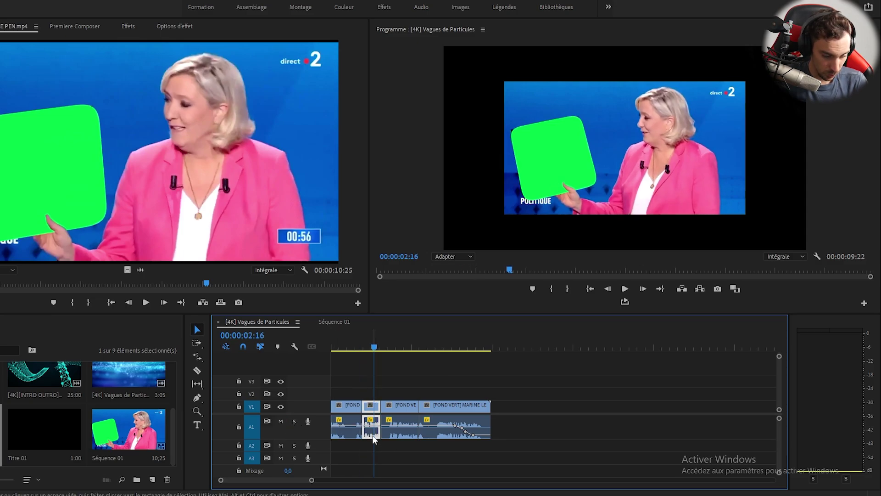
pyautogui.moveTo(372, 442); pyautogui.dragTo(392, 457)
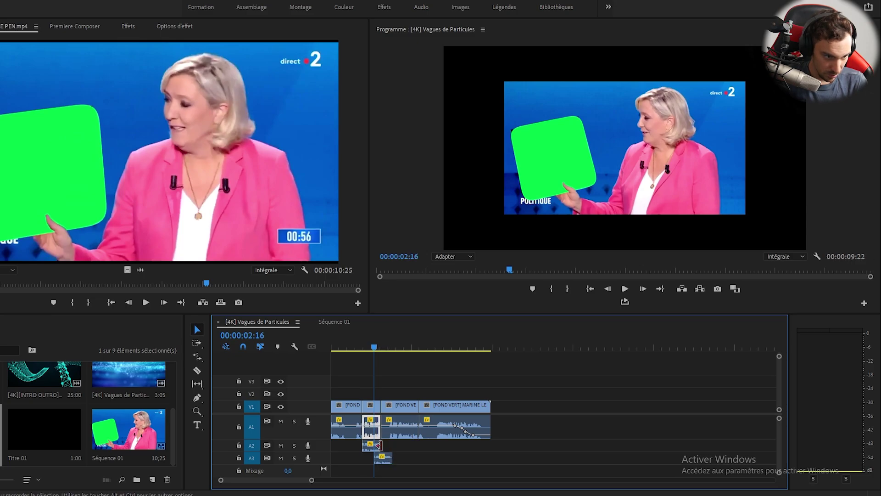
# - Play the sequence with A1 soloed, and play it again from 00:00:01:19 with the solo switched off
pyautogui.click(294, 421)
pyautogui.click(330, 348)
pyautogui.press('space')
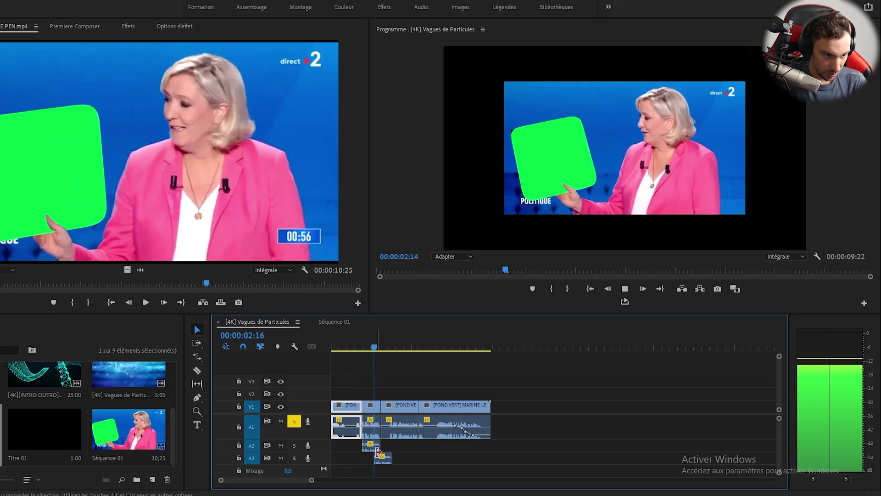
pyautogui.press('space')
pyautogui.click(295, 421)
pyautogui.click(360, 349)
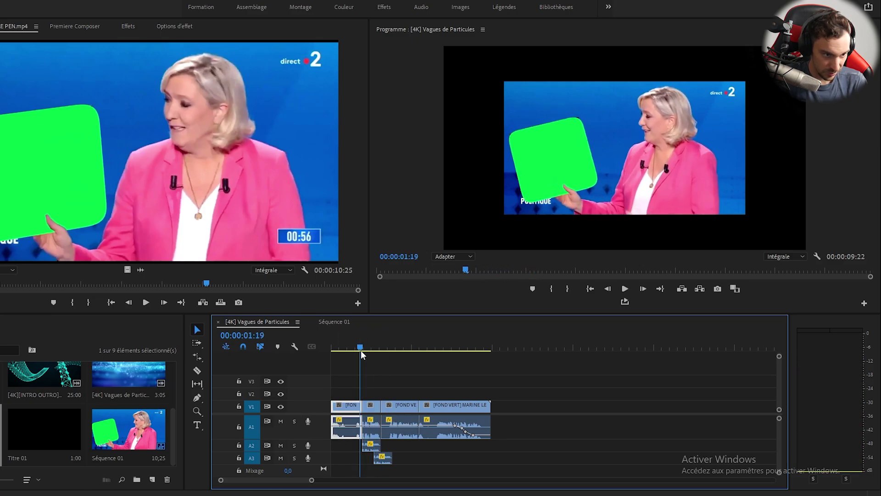
pyautogui.press('space')
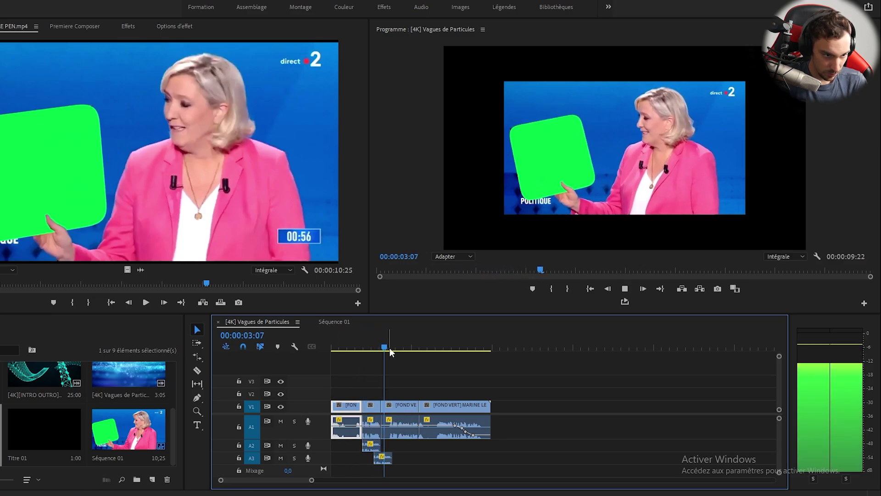
# - Return to 00:00:01:19 and delete the copied audio clips from tracks A2 and A3
pyautogui.click(362, 345)
pyautogui.moveTo(406, 450); pyautogui.dragTo(380, 463)
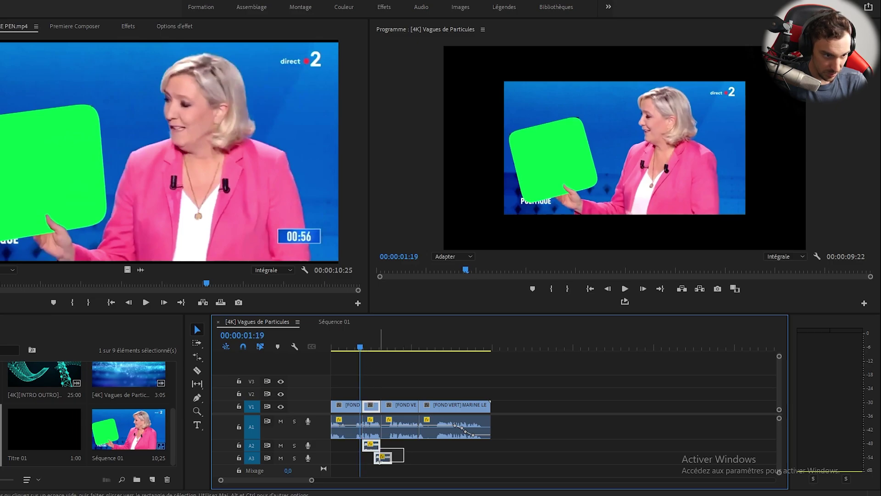
pyautogui.press('super')
pyautogui.click(415, 454)
pyautogui.moveTo(407, 447); pyautogui.dragTo(377, 459)
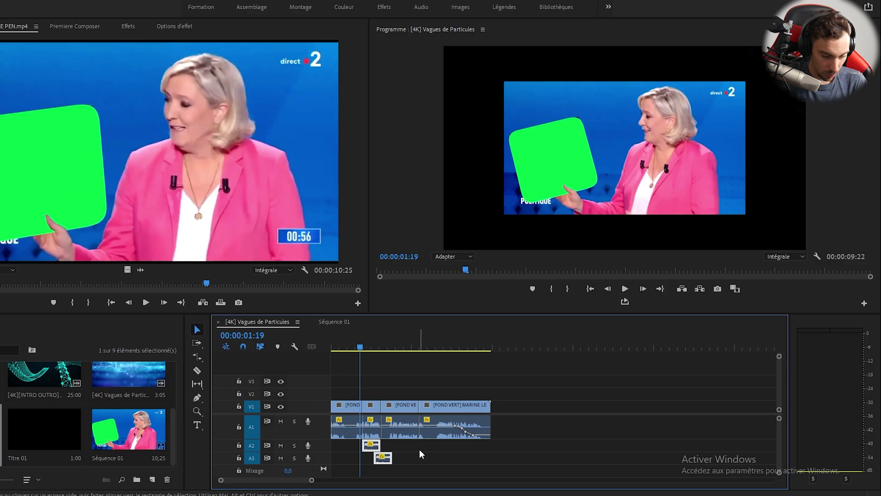
pyautogui.click(431, 447)
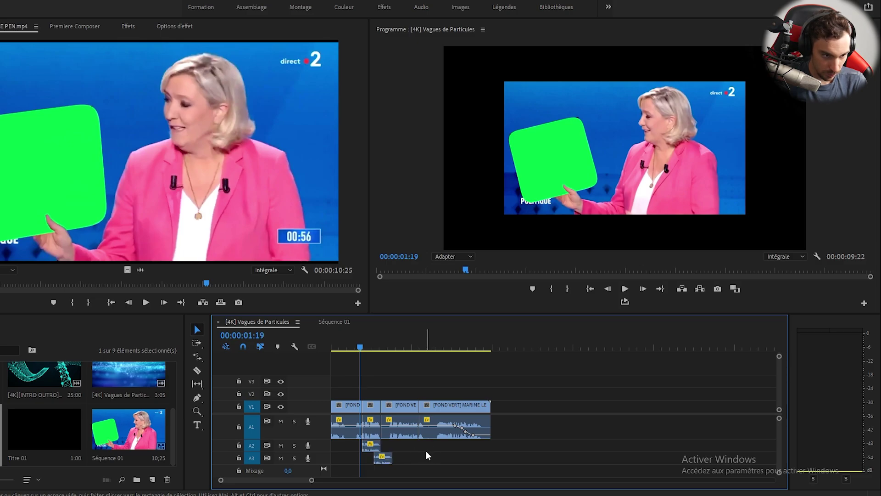
pyautogui.moveTo(415, 447); pyautogui.dragTo(383, 468)
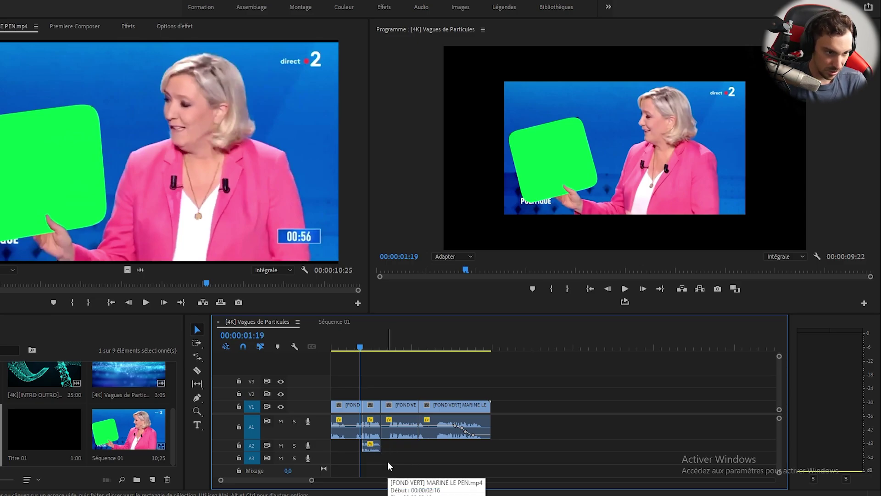
pyautogui.press('Delete')
pyautogui.moveTo(400, 447); pyautogui.dragTo(376, 462)
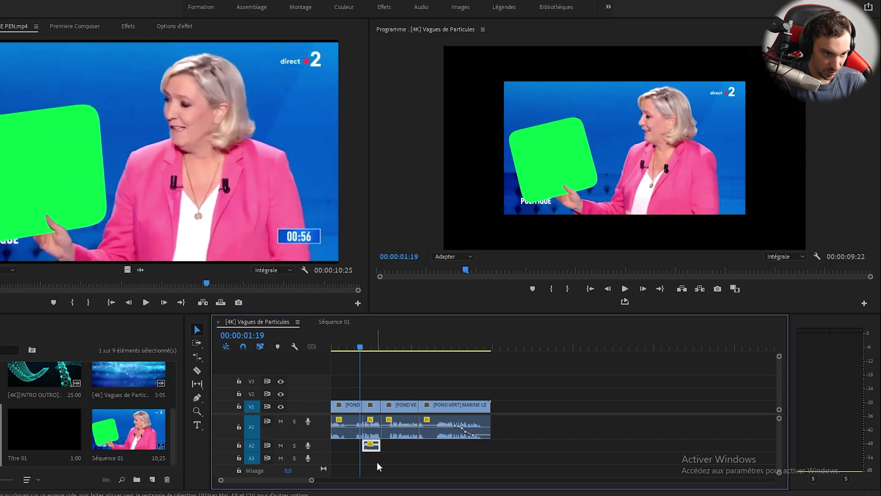
pyautogui.press('Delete')
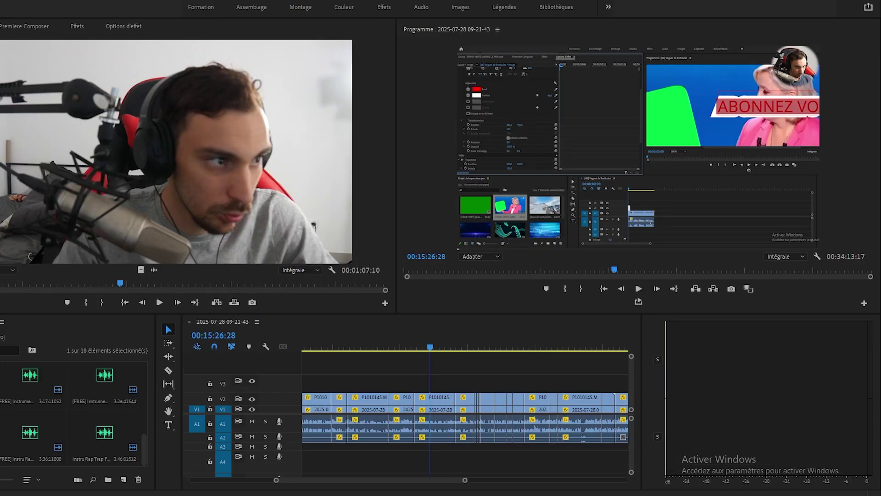
pyautogui.click(432, 348)
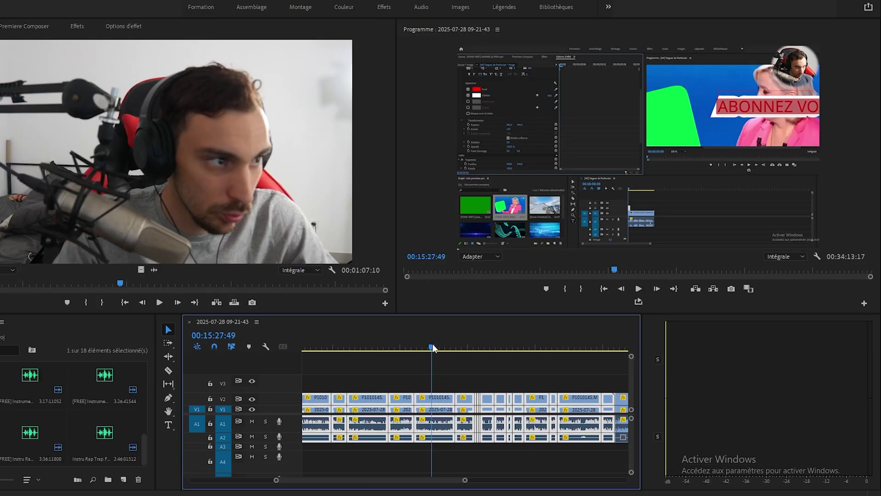
pyautogui.click(458, 373)
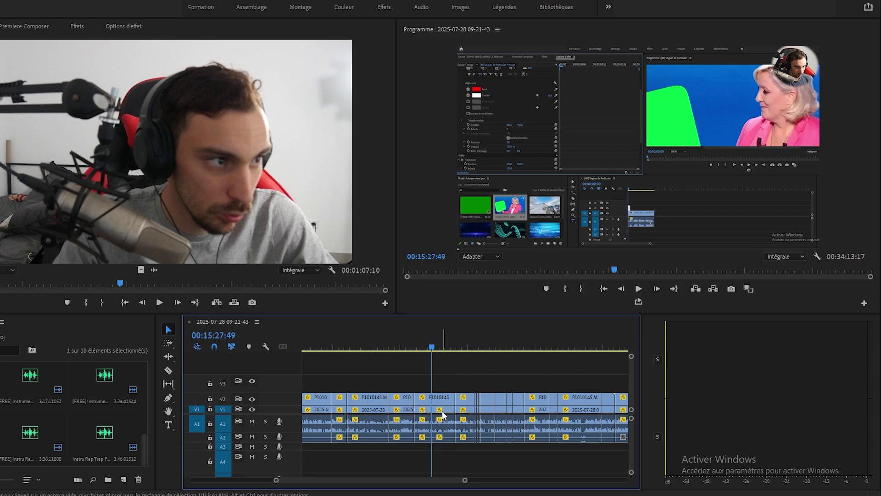
pyautogui.hotkey('ctrl', 'z')
pyautogui.moveTo(444, 374); pyautogui.dragTo(446, 411)
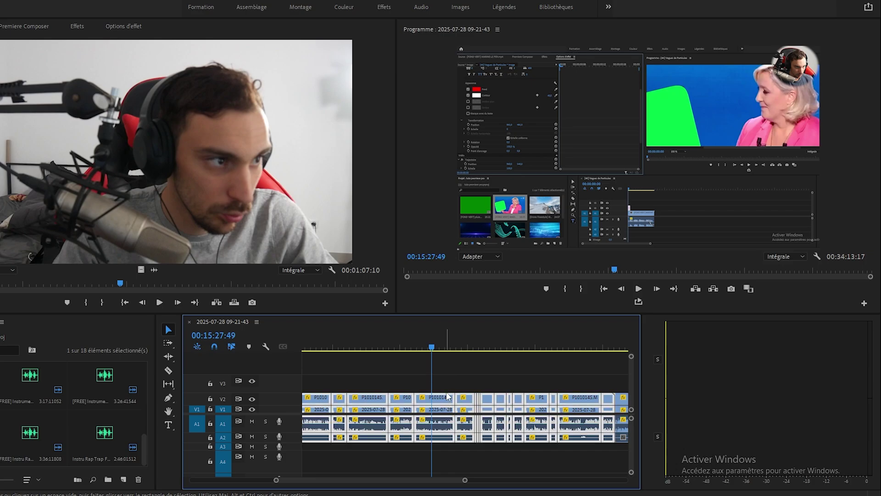
pyautogui.hotkey('ctrl', 'k')
pyautogui.click(406, 361)
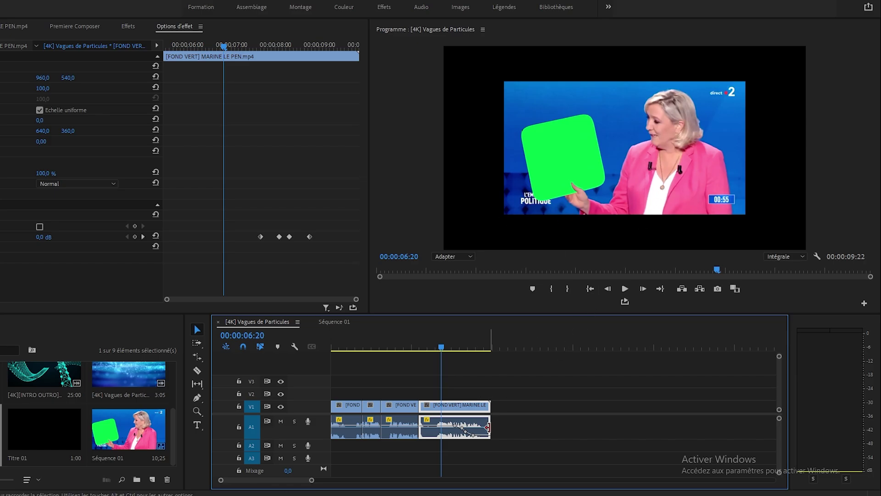
# - In the [4K] Vagues de Particules sequence, move the last clip to start at 00:00:09:16 and the third clip to 00:00:04:11
pyautogui.moveTo(462, 410); pyautogui.dragTo(531, 411)
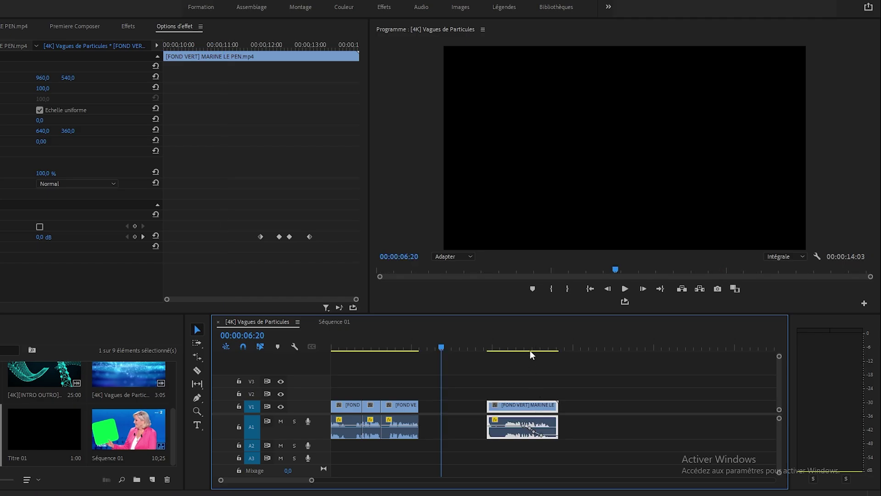
pyautogui.click(528, 348)
pyautogui.moveTo(406, 404); pyautogui.dragTo(428, 405)
# - Set the third clip's scale to 150 while viewing it at 00:00:05:11, and return to the start of the clip
pyautogui.moveTo(437, 343); pyautogui.dragTo(418, 348)
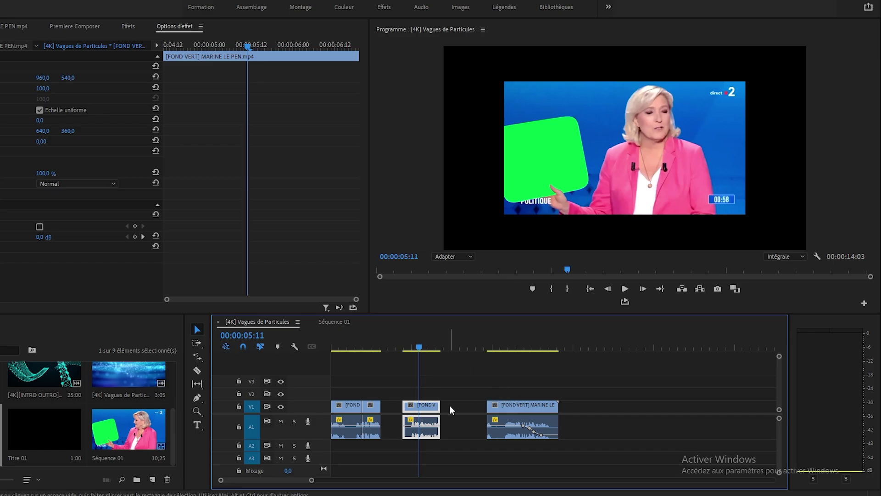
pyautogui.click(46, 88)
pyautogui.write('150')
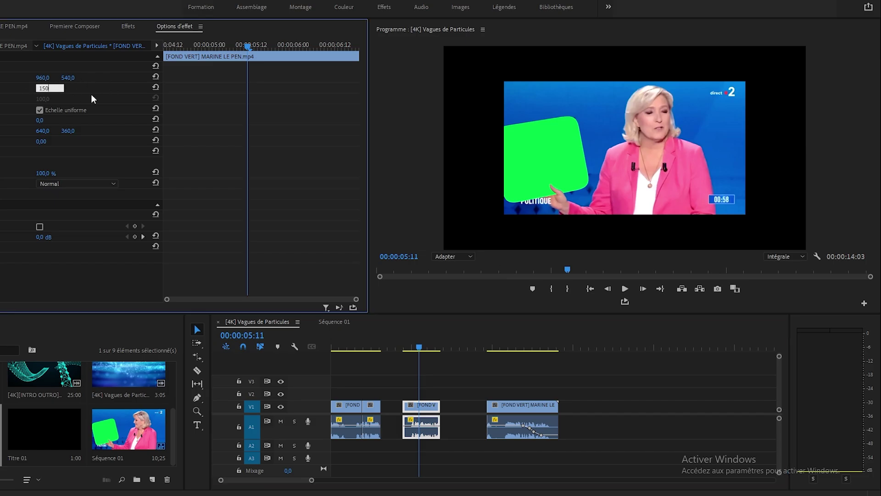
pyautogui.press('Return')
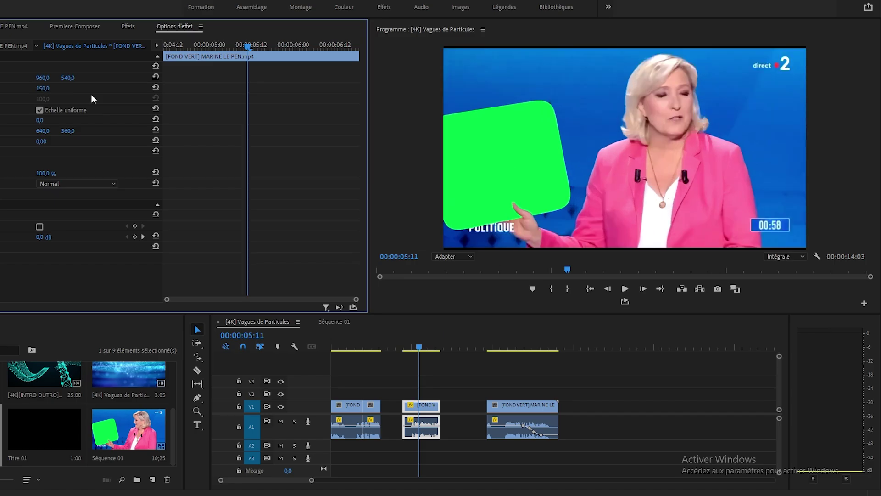
pyautogui.moveTo(436, 347)
pyautogui.mouseDown()
pyautogui.moveTo(406, 348)
pyautogui.moveTo(434, 351)
pyautogui.mouseUp()
pyautogui.press('Up')
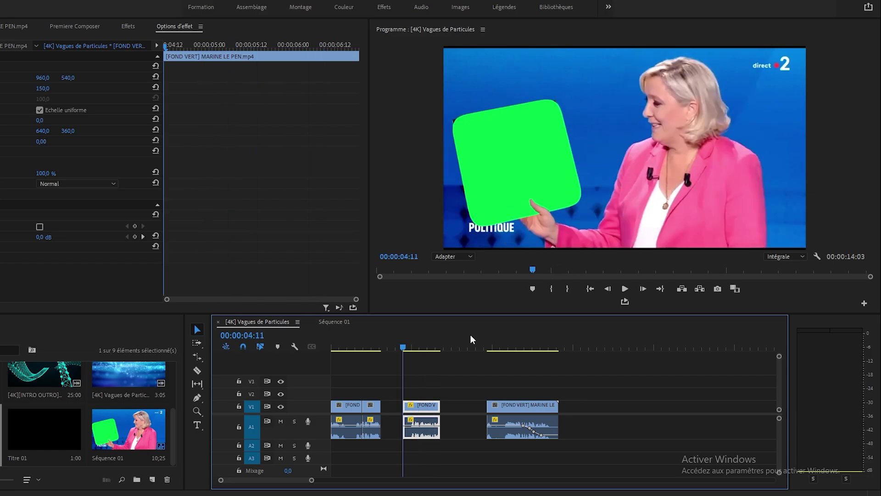
# - At 00:00:10:16, duplicate only the video of the last clip onto V2, directly above the original
pyautogui.click(503, 347)
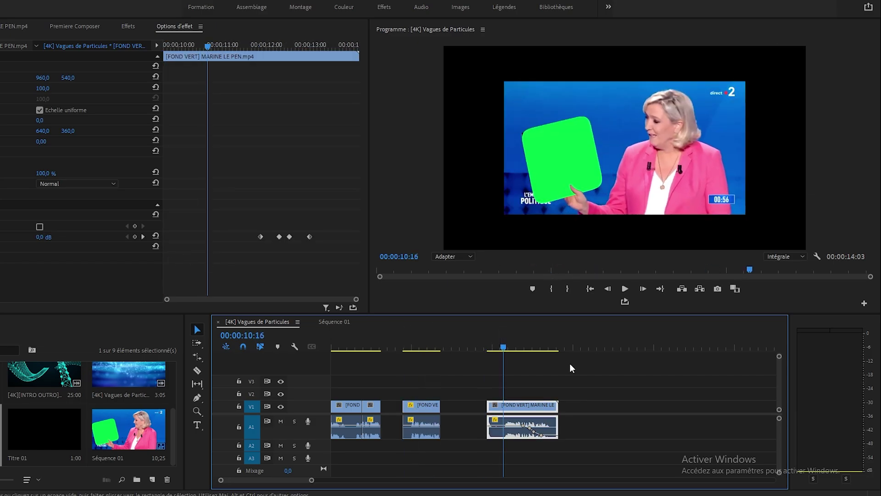
pyautogui.click(542, 398)
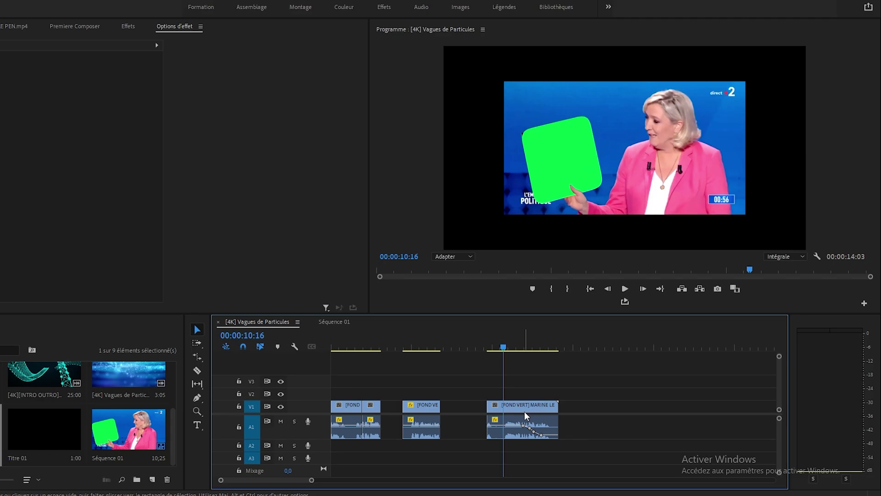
pyautogui.moveTo(522, 405); pyautogui.dragTo(522, 396)
# - Set the scale of the last clip on V1 to 150
pyautogui.click(522, 406)
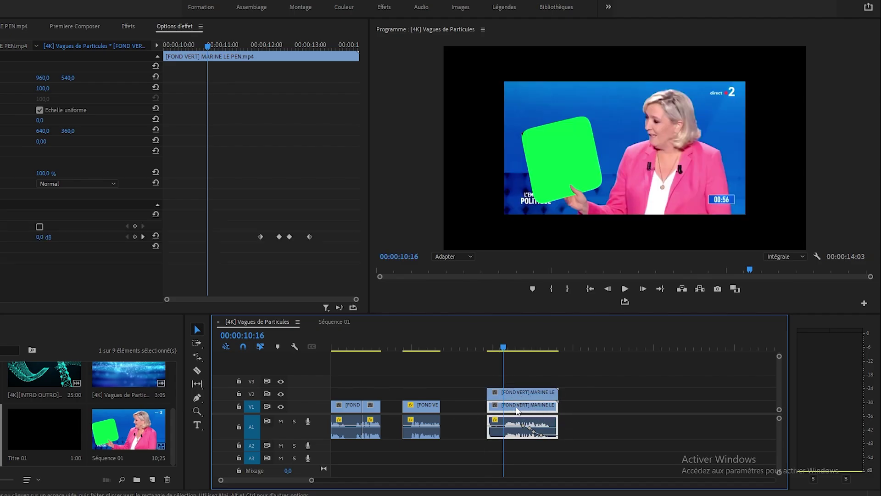
pyautogui.click(44, 89)
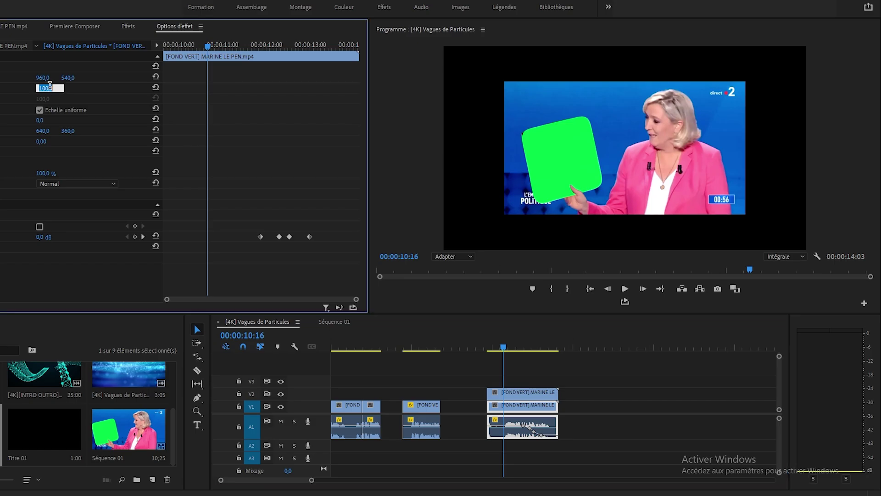
pyautogui.write('150')
pyautogui.press('Return')
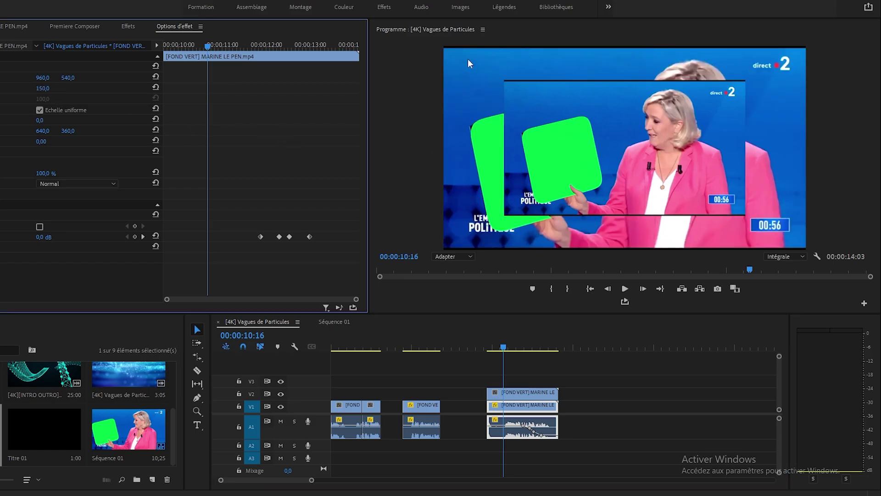
# - Search the effects for "flou" and apply Flou gaussien to the last clip on V1
pyautogui.click(125, 27)
pyautogui.click(82, 39)
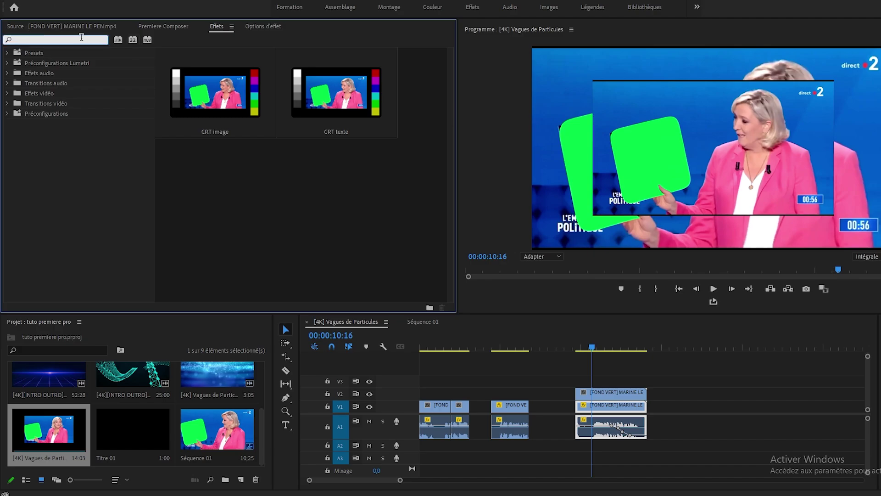
pyautogui.write('flou')
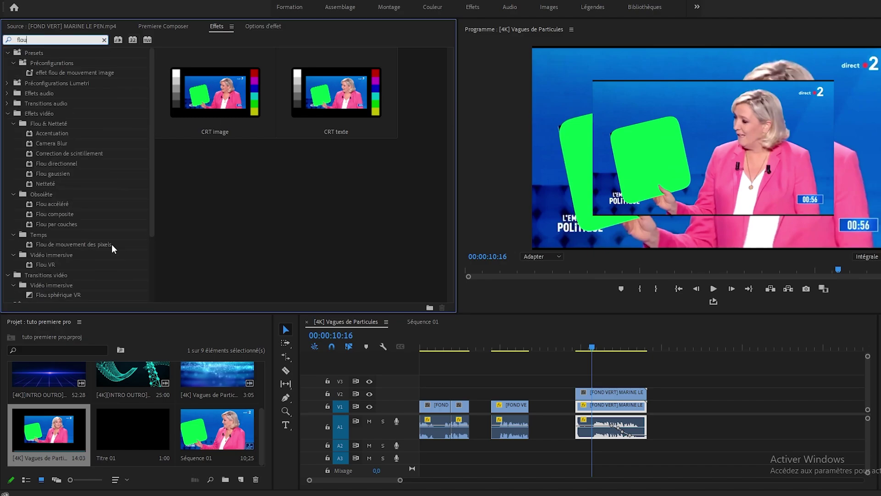
pyautogui.moveTo(53, 174); pyautogui.dragTo(630, 404)
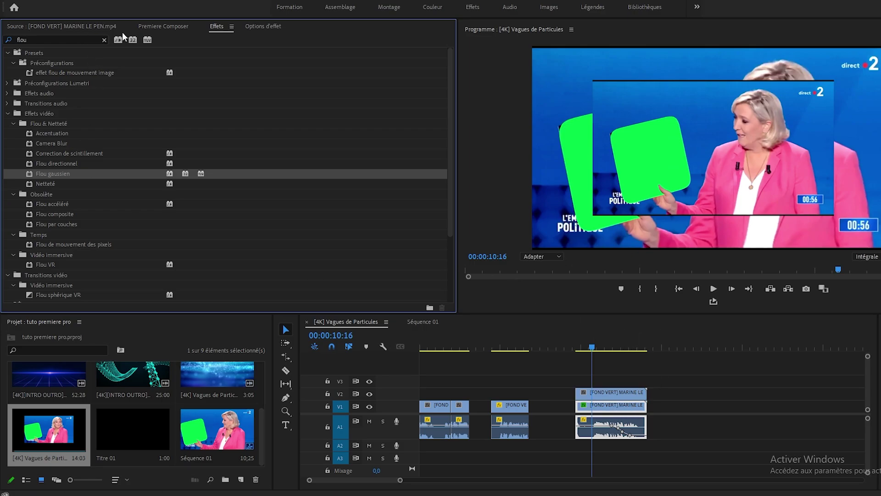
# - Set the Flou gaussien blur amount on the last V1 clip to 25 and deselect the clip
pyautogui.click(265, 26)
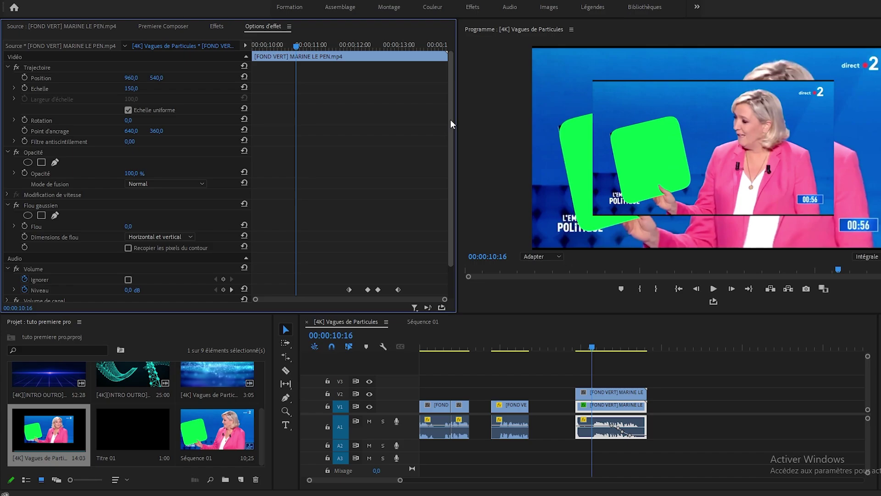
pyautogui.scroll(-2, 450, 119)
pyautogui.click(132, 189)
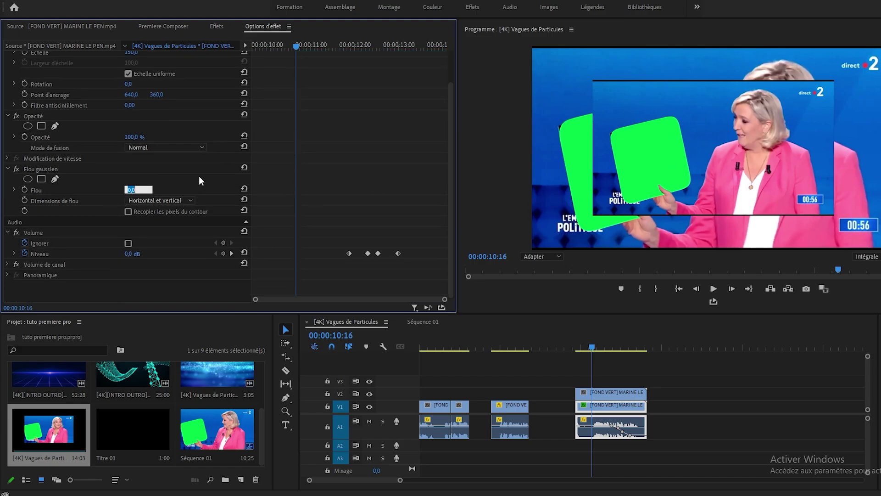
pyautogui.write('25')
pyautogui.press('Return')
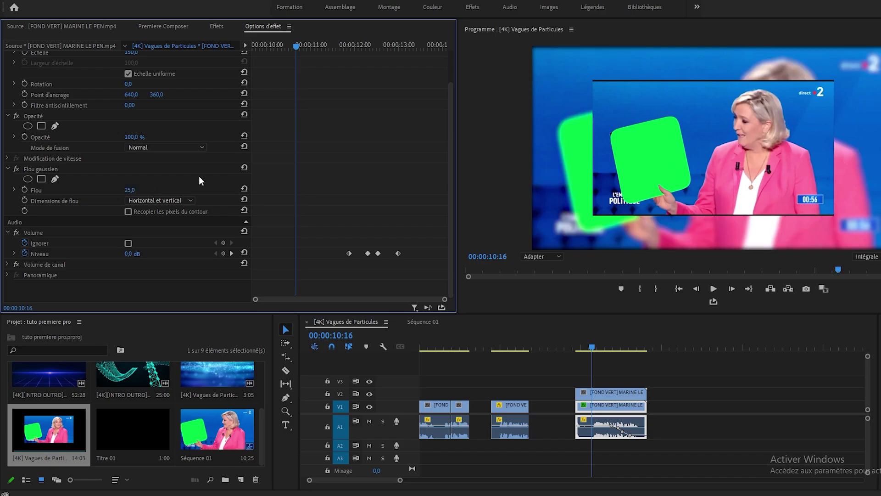
pyautogui.click(717, 396)
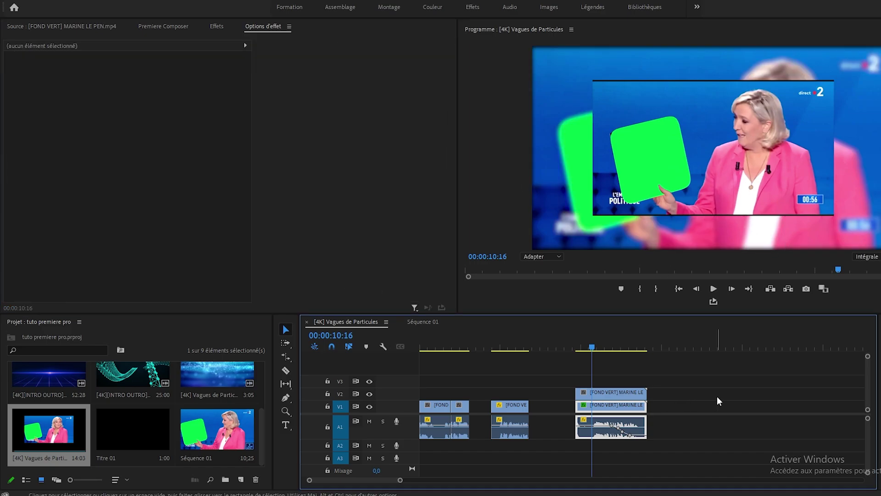
# - Preview the blurred background at several points of the last clip, and return to its start at 00:00:09:16
pyautogui.moveTo(597, 352)
pyautogui.mouseDown()
pyautogui.moveTo(608, 352)
pyautogui.moveTo(587, 355)
pyautogui.mouseUp()
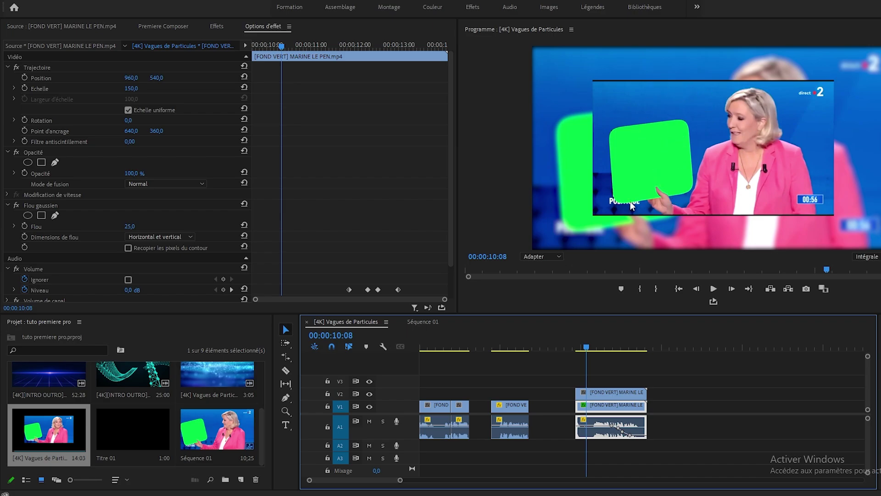
pyautogui.click(585, 349)
pyautogui.click(581, 351)
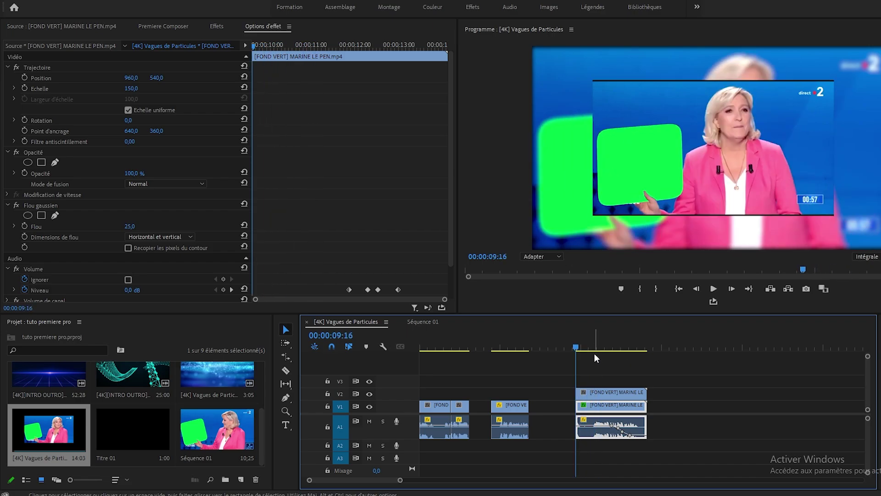
pyautogui.click(610, 347)
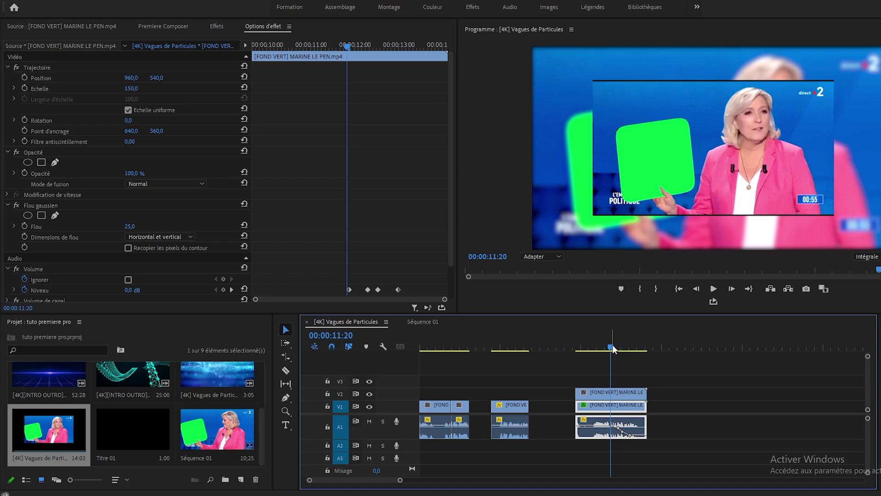
pyautogui.press('Up')
pyautogui.click(666, 395)
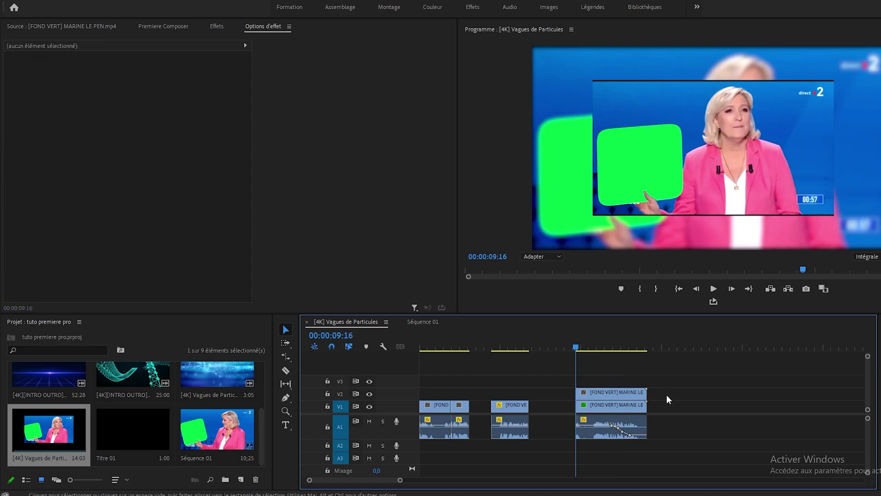
# - Open the Remove Attributes options for the blurred last clip on V1
pyautogui.click(638, 406)
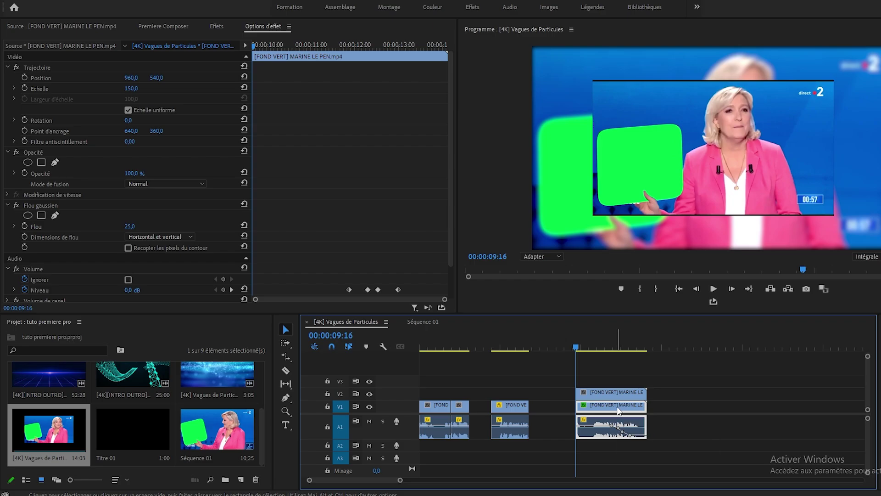
pyautogui.rightClick(617, 406)
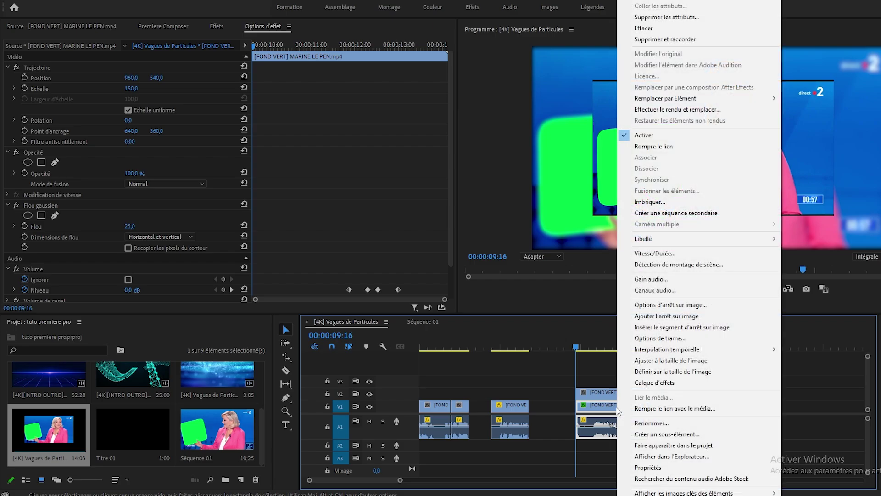
pyautogui.click(677, 18)
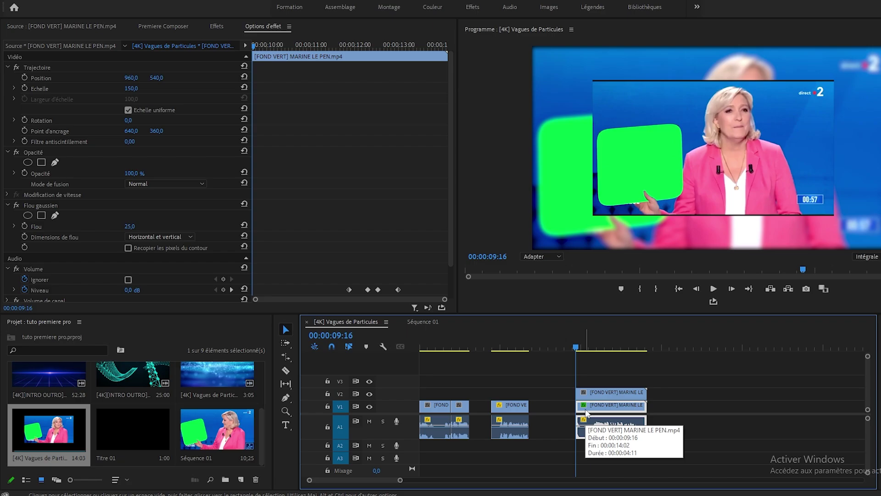
# - Paste the copied Trajectoire and Flou gaussien attributes onto the second clip on V1, preview it and deselect it
pyautogui.click(458, 407)
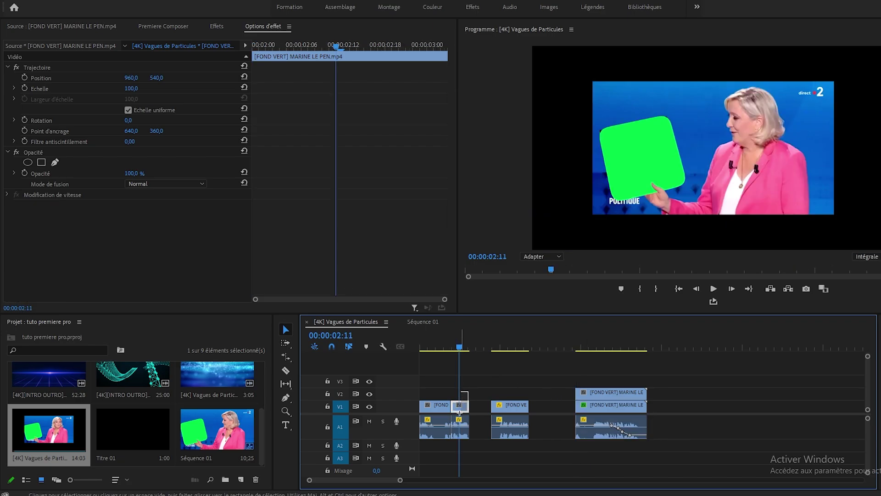
pyautogui.moveTo(460, 412); pyautogui.dragTo(461, 420)
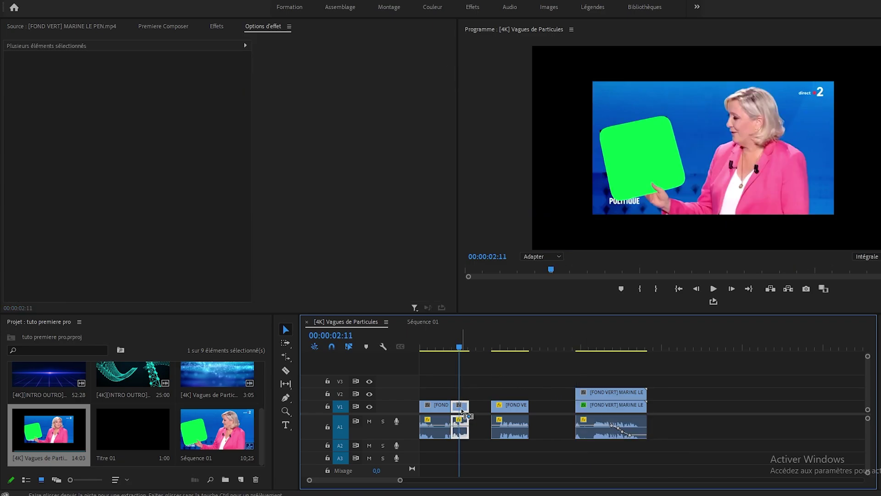
pyautogui.hotkey('ctrl', 'alt', 'v')
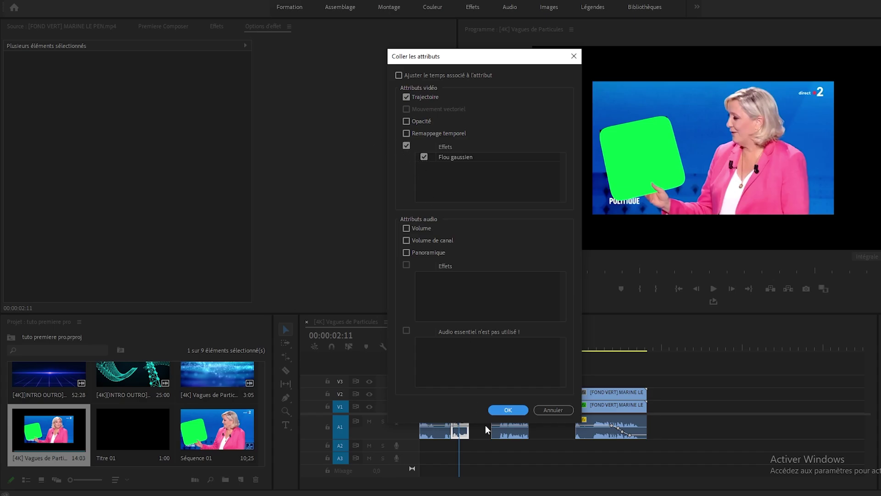
pyautogui.click(508, 410)
pyautogui.click(462, 345)
pyautogui.moveTo(462, 345)
pyautogui.mouseDown()
pyautogui.moveTo(607, 350)
pyautogui.moveTo(468, 356)
pyautogui.mouseUp()
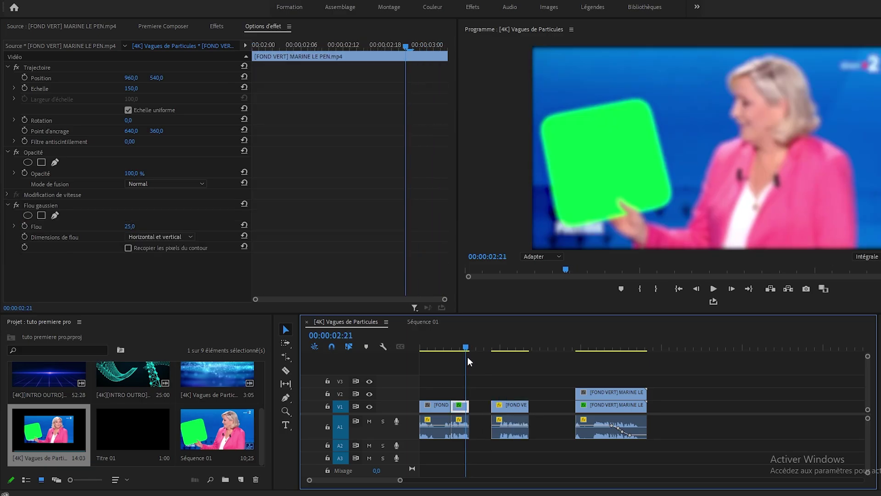
pyautogui.click(481, 372)
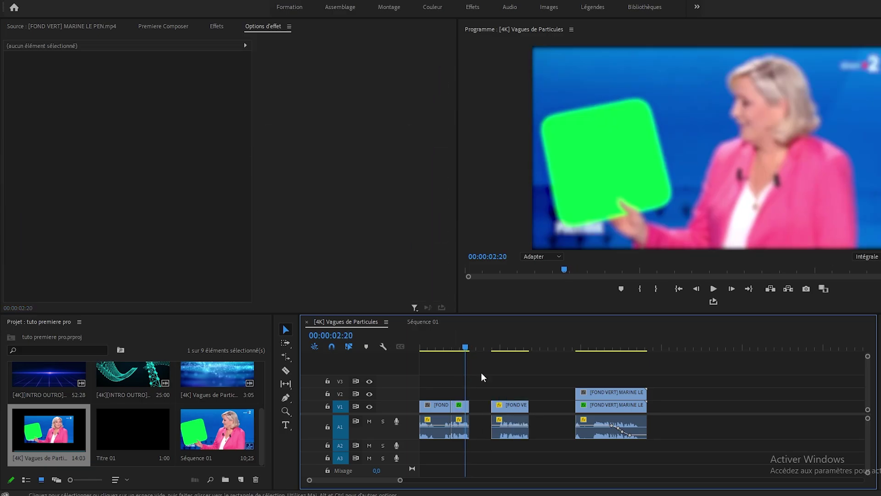
# - Undock the Programme monitor panel and dock it back beside the Options d'effet panel
pyautogui.click(572, 29)
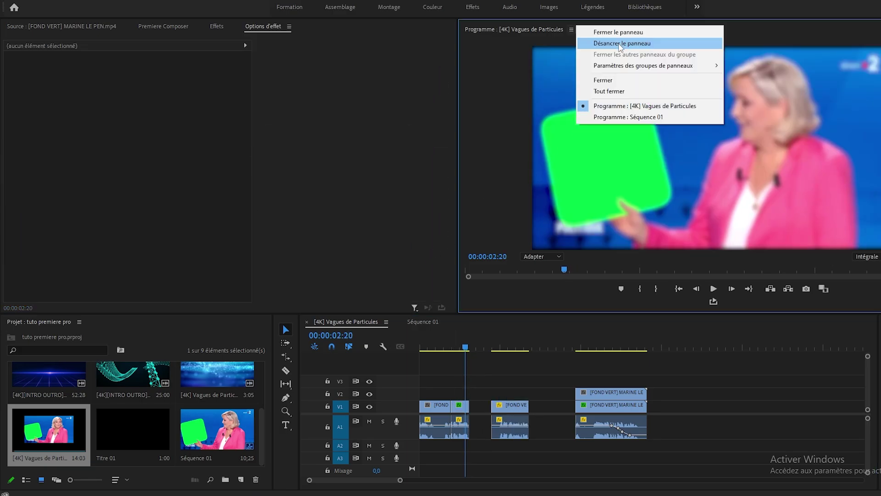
pyautogui.click(618, 44)
pyautogui.moveTo(587, 16); pyautogui.dragTo(781, 112)
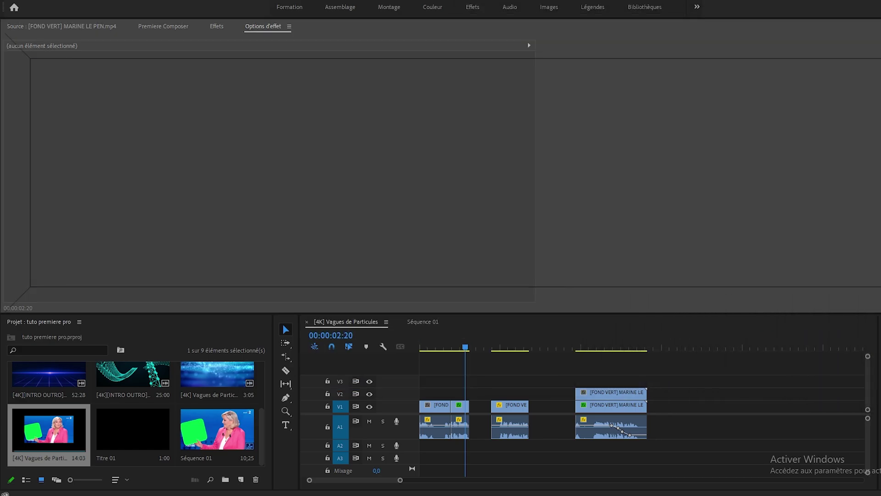
# - Examine the Programme panel's options and the list of available panels, leaving the layout as it is
pyautogui.click(599, 29)
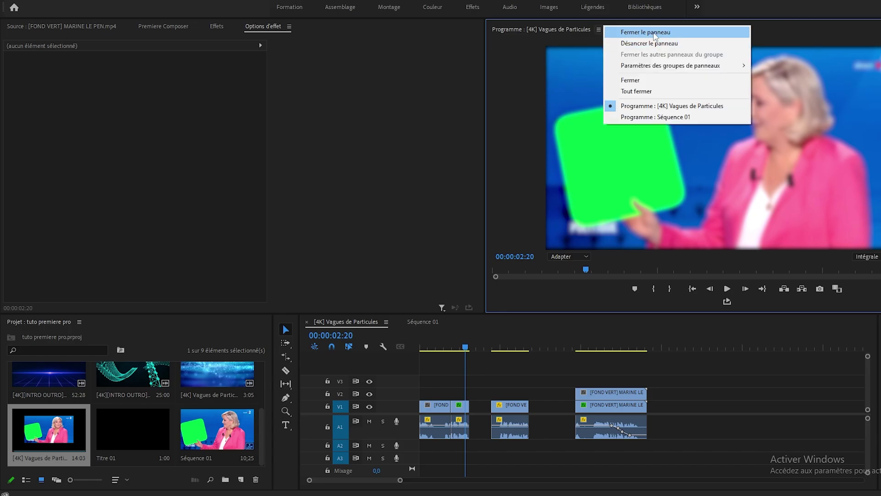
pyautogui.click(421, 59)
pyautogui.click(207, 1)
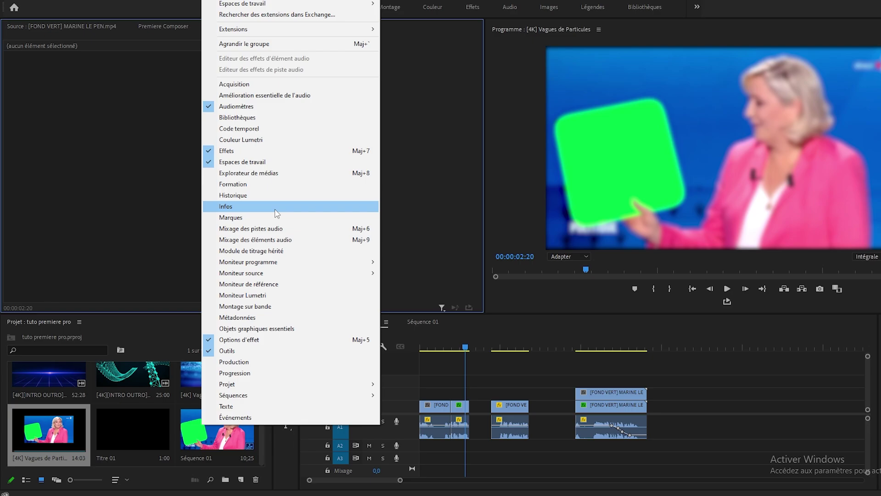
pyautogui.click(120, 145)
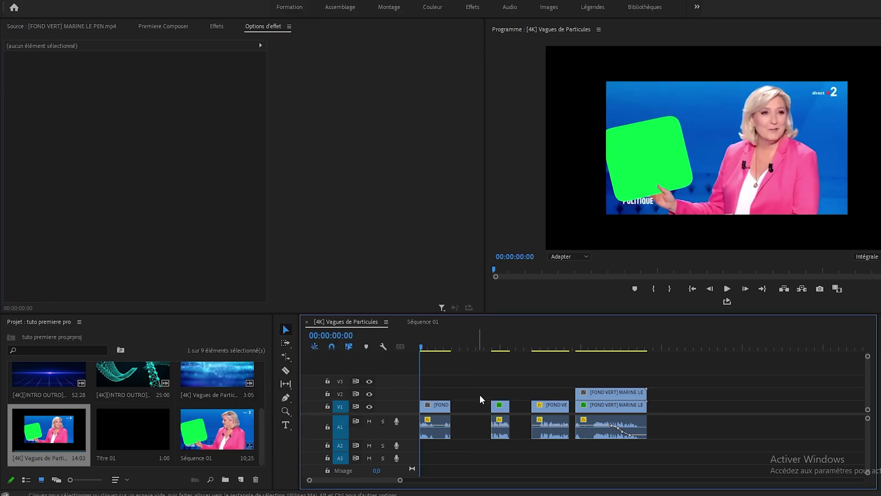
# - Move the short blurred clip on V1 with its audio directly against the start of the following FOND VERT clip
pyautogui.moveTo(499, 388); pyautogui.dragTo(522, 406)
pyautogui.click(464, 394)
pyautogui.moveTo(423, 346)
pyautogui.mouseDown()
pyautogui.moveTo(430, 349)
pyautogui.moveTo(420, 350)
pyautogui.mouseUp()
pyautogui.click(437, 395)
pyautogui.click(439, 398)
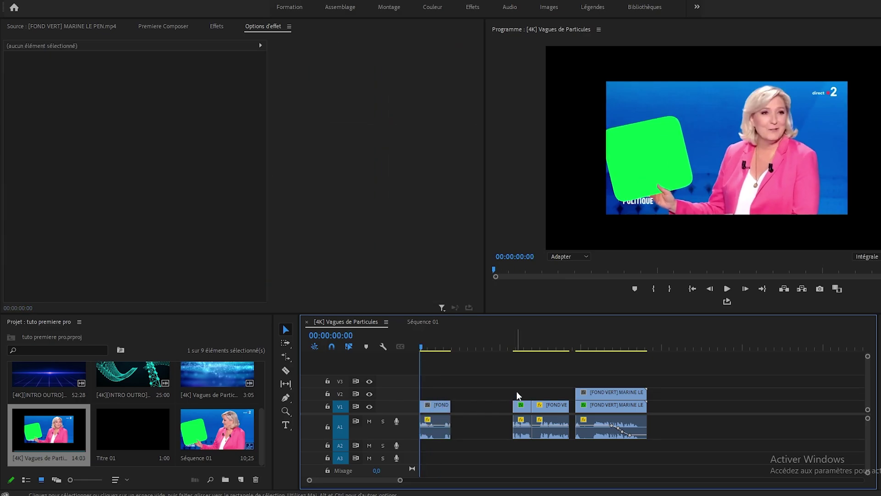
# - Delete the FOND VERT clip at the start of the sequence from V1 and A1
pyautogui.click(430, 432)
pyautogui.press('End')
pyautogui.press('Delete')
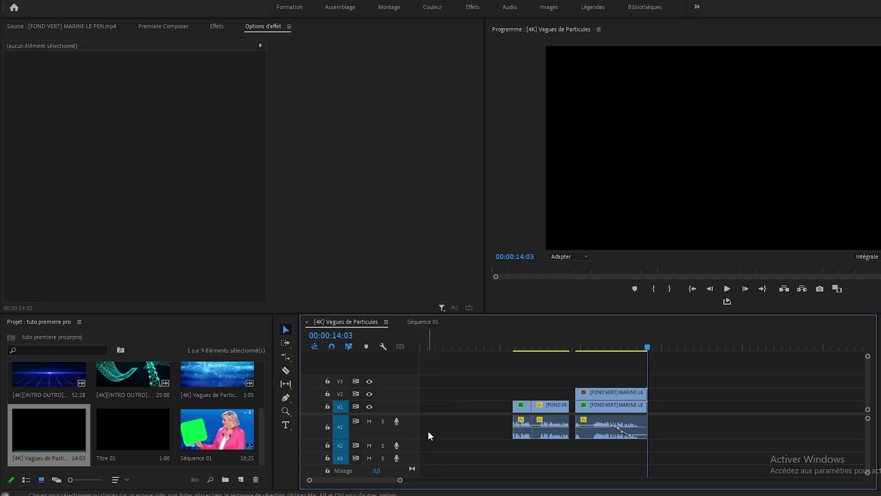
# - Place the [4K] Vagues de Particules clip at the start of V1 and A1 and split it near its first quarter
pyautogui.moveTo(217, 379); pyautogui.dragTo(428, 426)
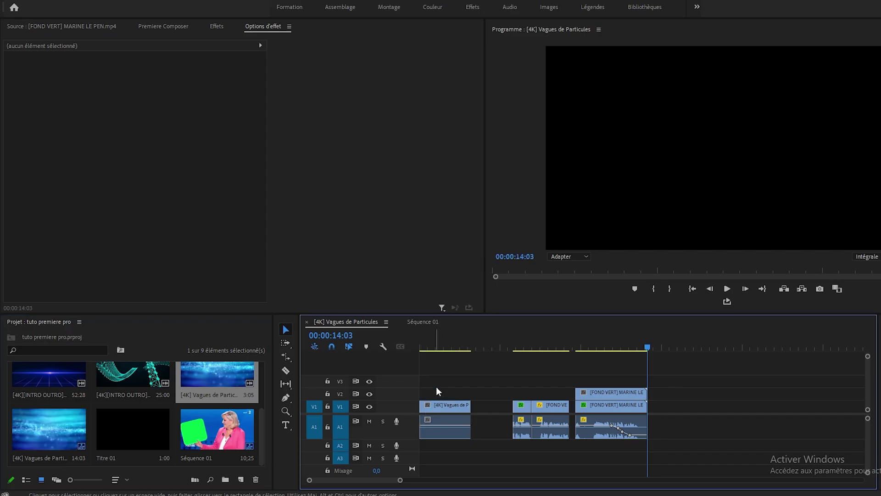
pyautogui.moveTo(439, 344); pyautogui.dragTo(420, 355)
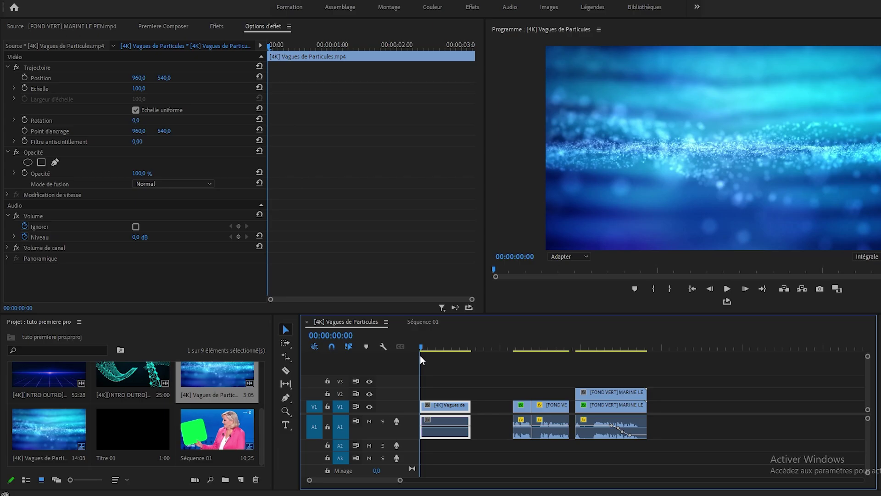
pyautogui.press('c')
pyautogui.click(432, 406)
pyautogui.press('v')
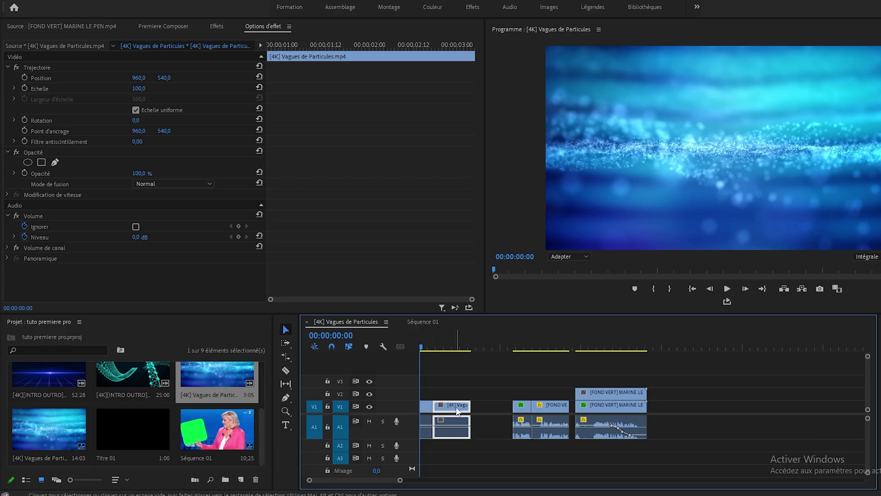
# - Extend the Vagues de Particules clip on V1 further beneath the Fond Animé Plexus ADN clip on V2
pyautogui.press('Down')
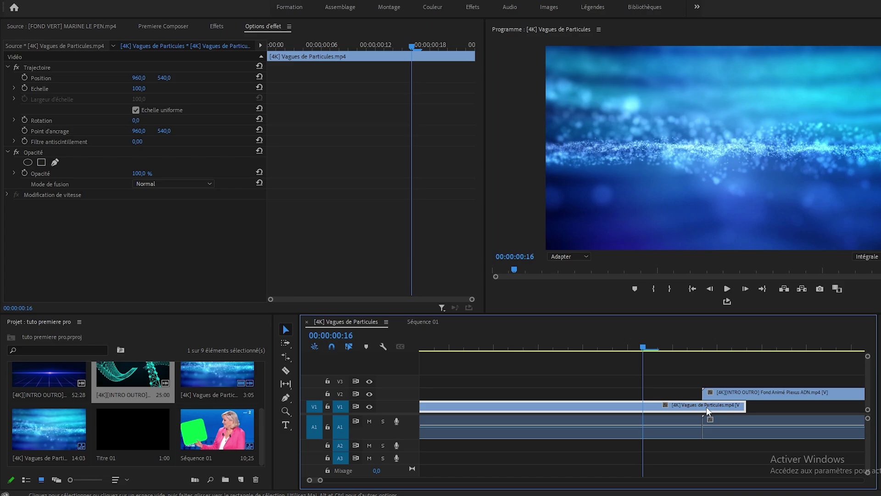
pyautogui.moveTo(745, 406); pyautogui.dragTo(844, 406)
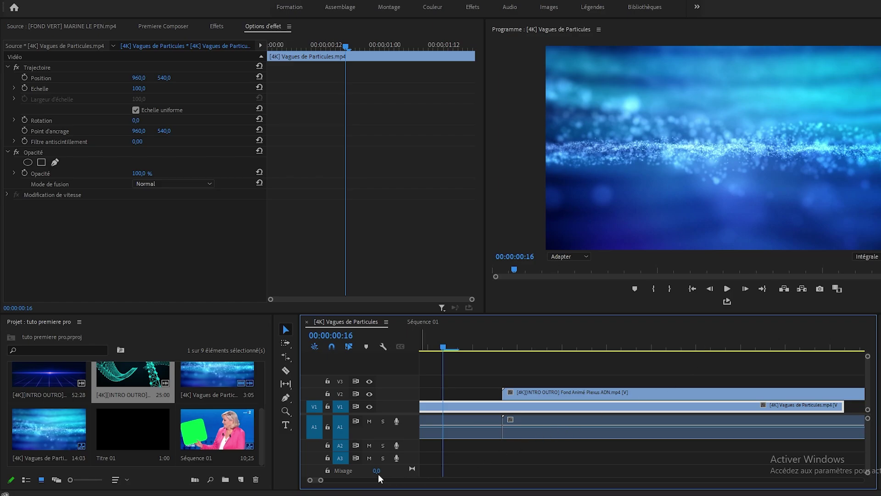
pyautogui.moveTo(321, 480); pyautogui.dragTo(364, 481)
pyautogui.click(500, 379)
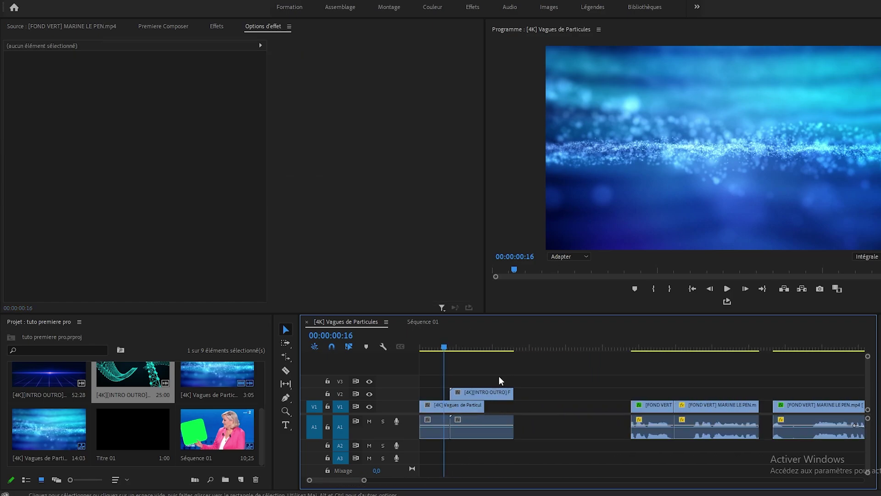
# - Enable Echelle animation at the Plexus ADN clip's start, 00:00:00:20, and set its first keyframe to 0
pyautogui.moveTo(453, 347)
pyautogui.mouseDown()
pyautogui.moveTo(457, 358)
pyautogui.moveTo(441, 360)
pyautogui.moveTo(461, 360)
pyautogui.mouseUp()
pyautogui.click(473, 393)
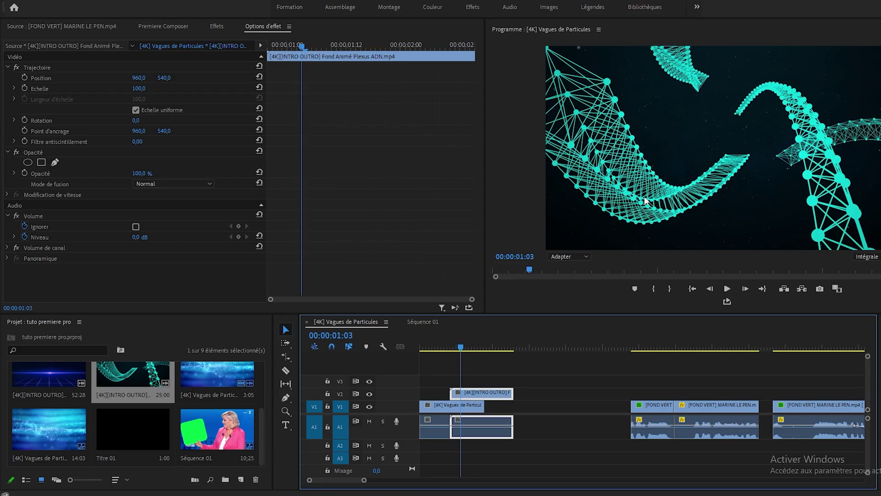
pyautogui.moveTo(280, 48); pyautogui.dragTo(269, 48)
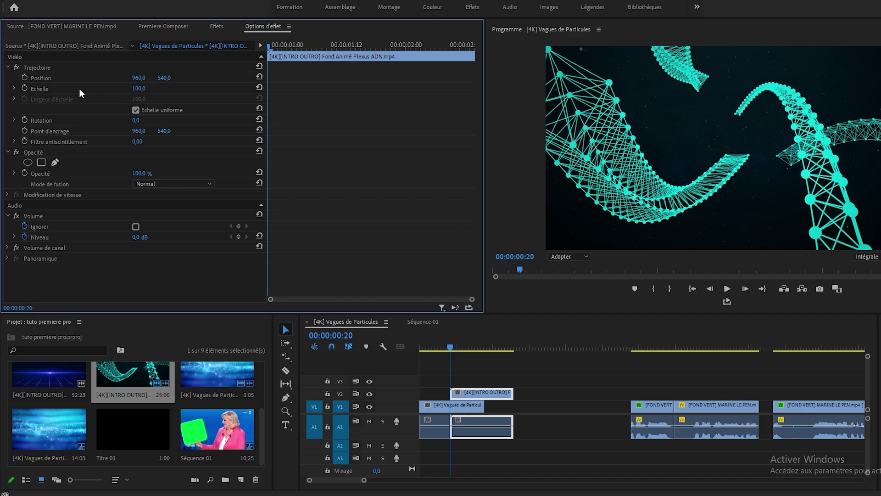
pyautogui.click(28, 89)
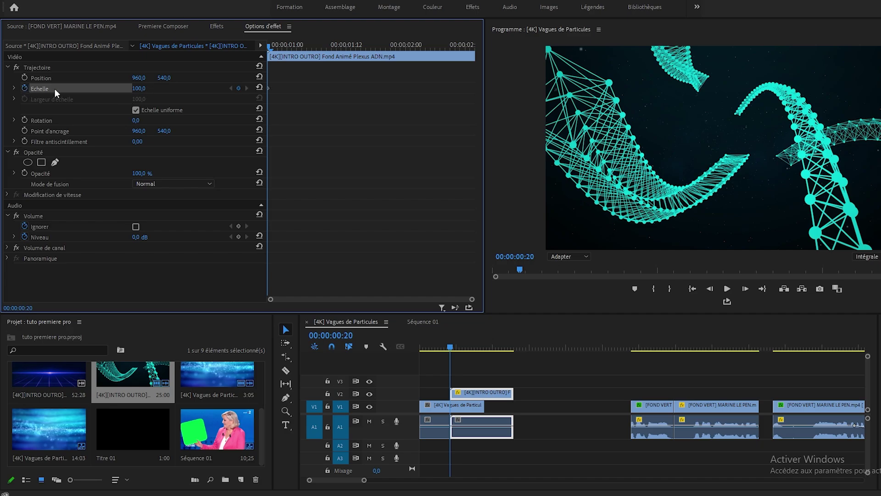
pyautogui.click(138, 89)
pyautogui.write('0')
pyautogui.press('Return')
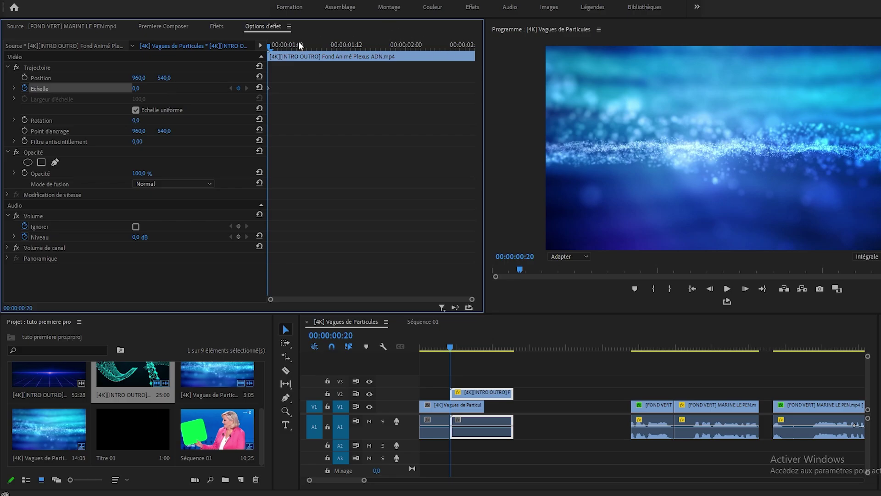
# - Add a second Echelle keyframe of 100 on the Plexus ADN clip at 00:00:01:11
pyautogui.moveTo(301, 46); pyautogui.dragTo(341, 47)
pyautogui.click(139, 88)
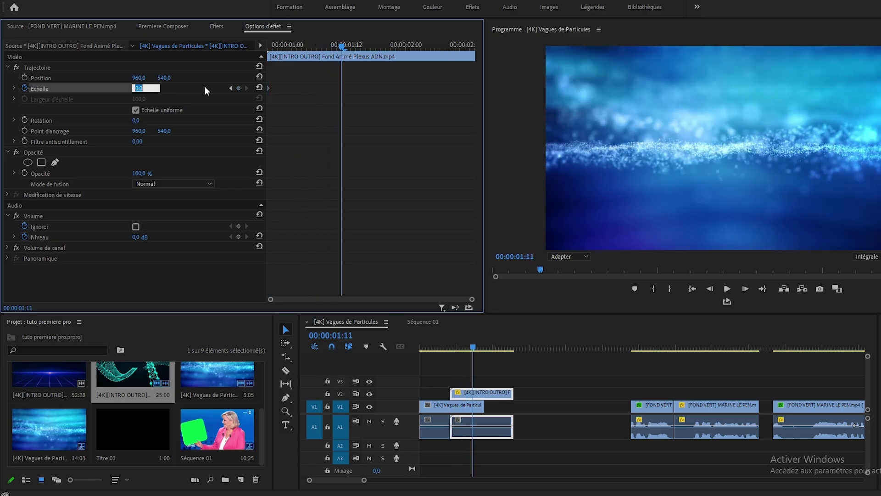
pyautogui.write('100')
pyautogui.press('Return')
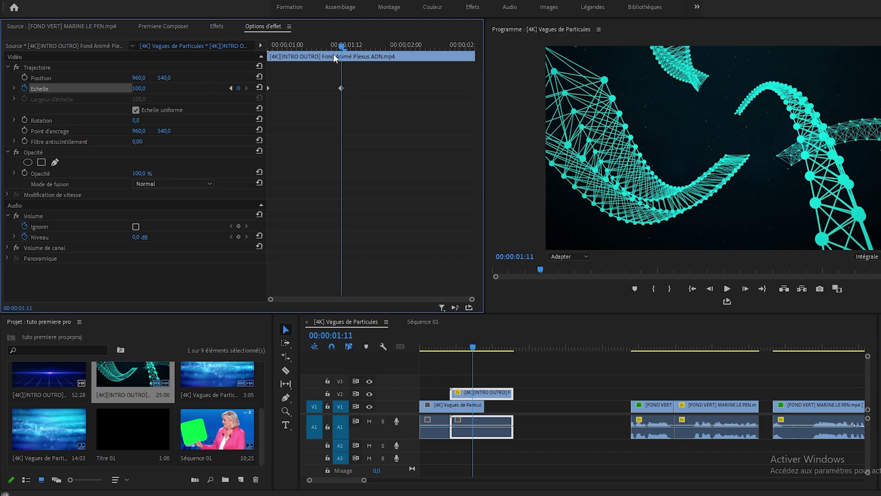
# - Play the Plexus ADN clip's scale animation and return to the clip's start at 00:00:00:20
pyautogui.moveTo(324, 47); pyautogui.dragTo(211, 51)
pyautogui.press('space')
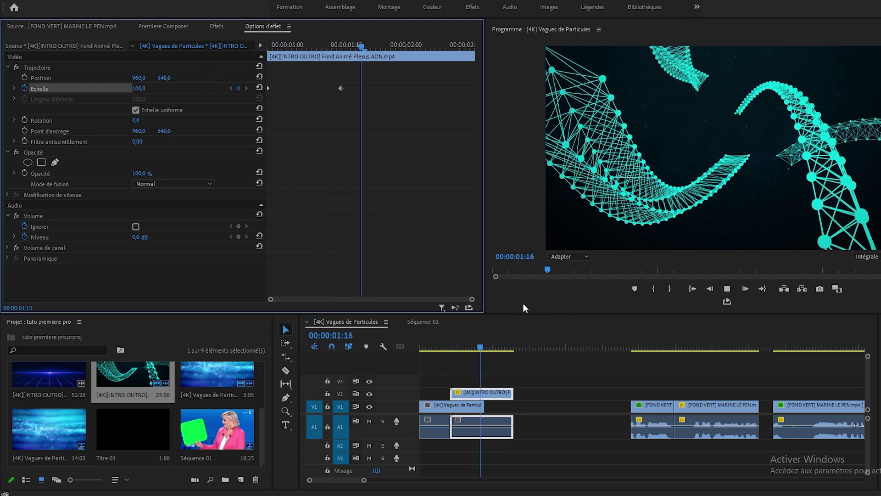
pyautogui.click(443, 348)
pyautogui.moveTo(444, 346)
pyautogui.mouseDown()
pyautogui.moveTo(500, 345)
pyautogui.moveTo(450, 352)
pyautogui.mouseUp()
pyautogui.click(480, 392)
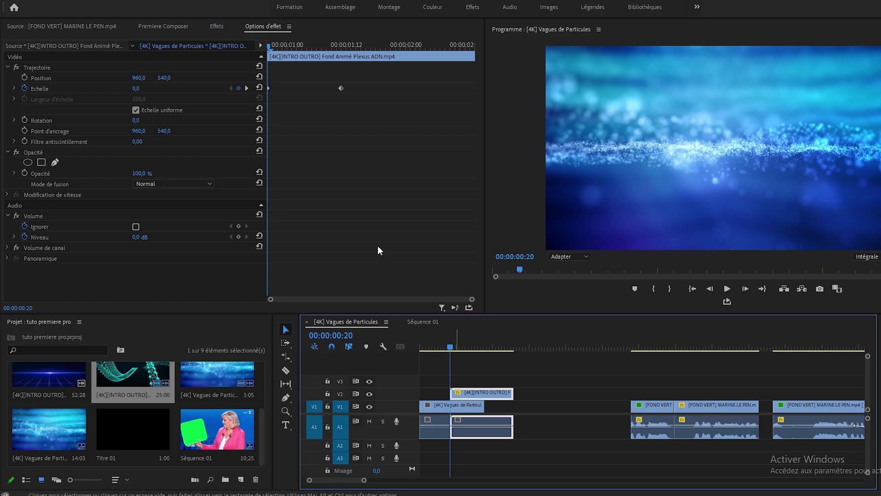
# - Move the second Echelle keyframe closer to the first, preview the faster zoom and return to 00:00:00:20
pyautogui.moveTo(360, 87); pyautogui.dragTo(295, 95)
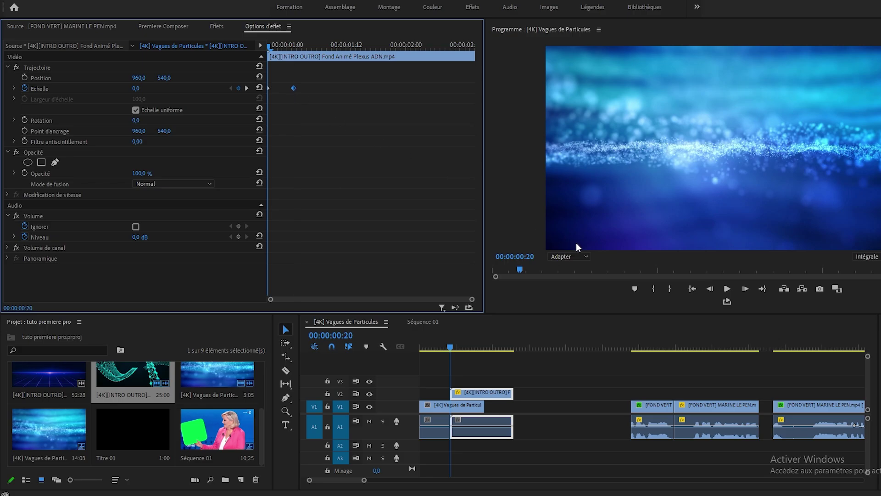
pyautogui.press('space')
pyautogui.moveTo(482, 345); pyautogui.dragTo(452, 350)
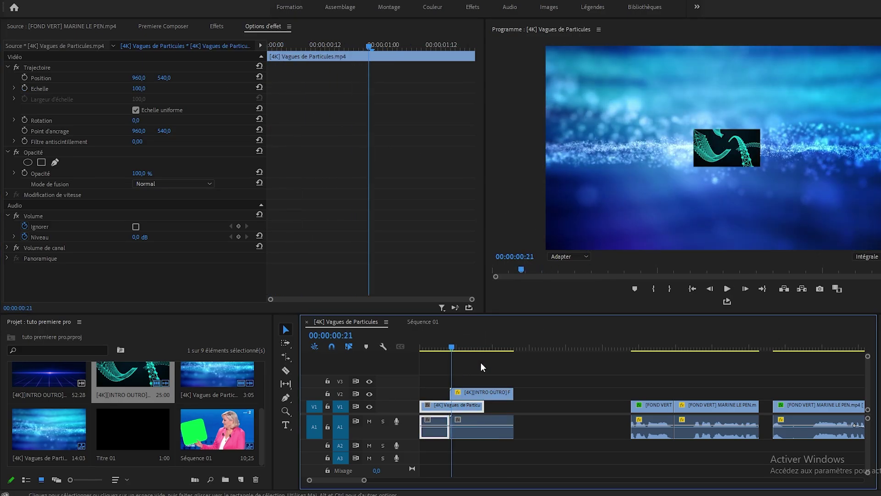
pyautogui.click(467, 363)
pyautogui.press('Left')
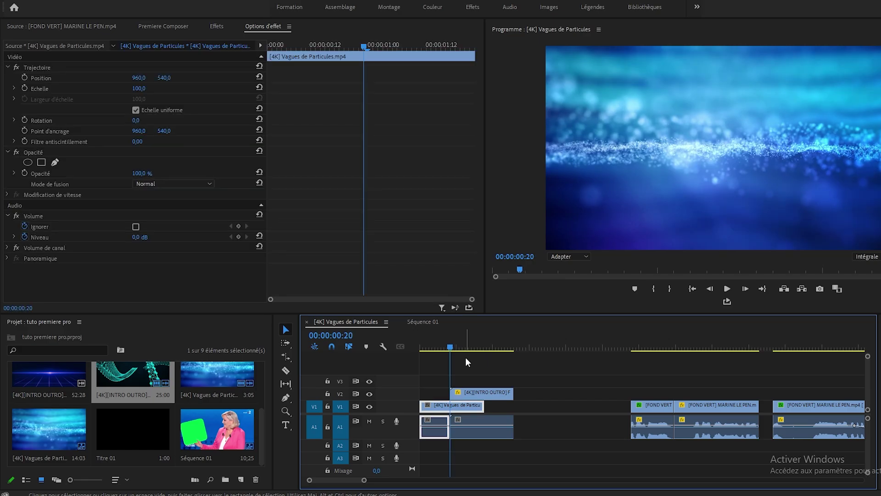
# - Select the Plexus ADN clip on V2 and replay its Echelle animation from the clip's start
pyautogui.click(483, 398)
pyautogui.click(481, 366)
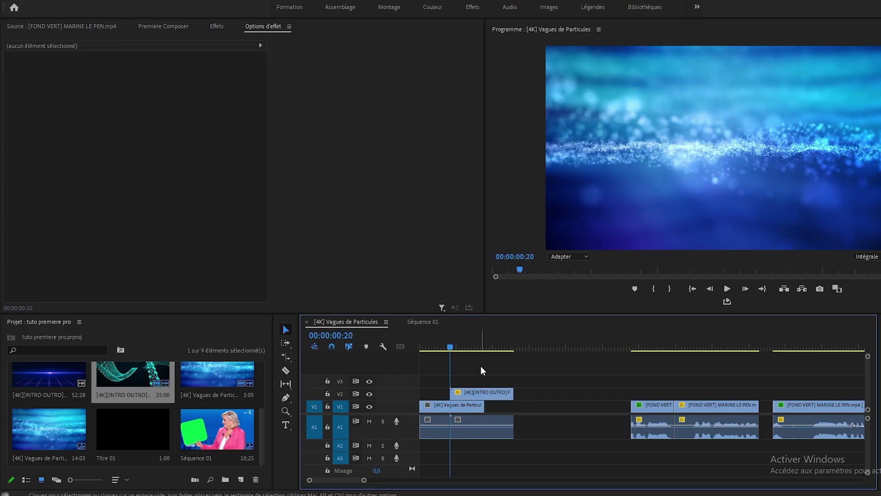
pyautogui.click(481, 391)
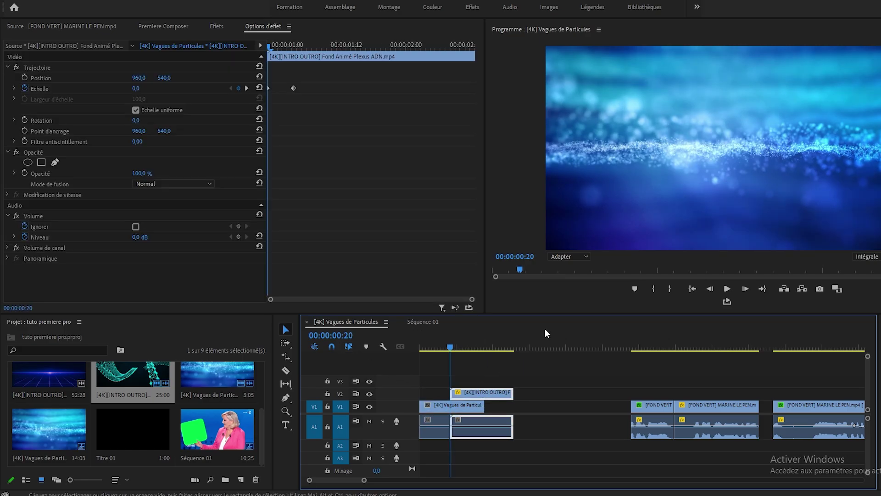
pyautogui.moveTo(269, 46); pyautogui.dragTo(255, 64)
pyautogui.press('space')
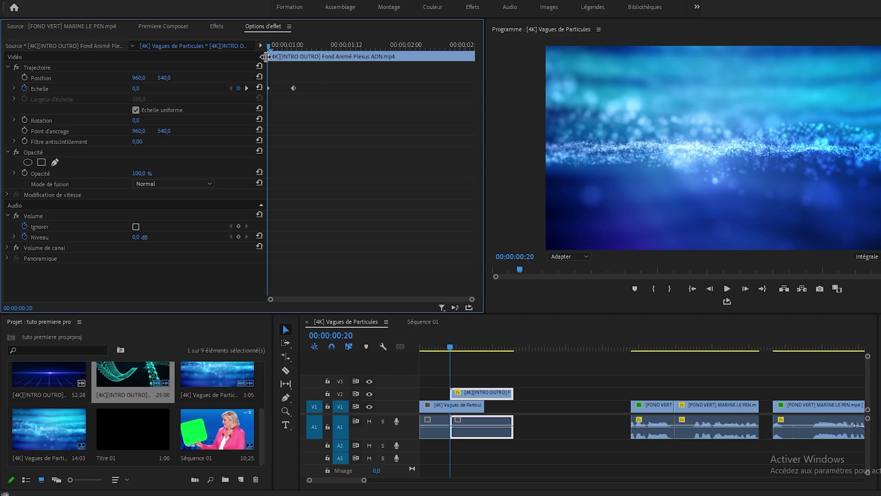
pyautogui.moveTo(277, 48)
pyautogui.mouseDown()
pyautogui.moveTo(300, 49)
pyautogui.moveTo(263, 48)
pyautogui.mouseUp()
# - Undo the Echelle keyframe changes and switch off the Plexus ADN clip's scale animation
pyautogui.hotkey('ctrl', 'z')
pyautogui.hotkey('ctrl', 'z')
pyautogui.hotkey('ctrl', 'z')
pyautogui.click(24, 88)
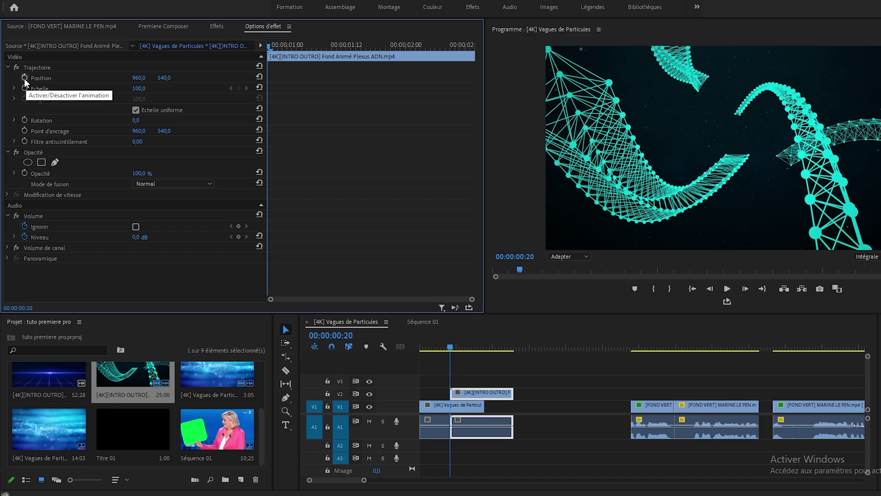
# - Enable Position animation at the start of the Plexus ADN clip and set its horizontal position to 2939
pyautogui.click(24, 79)
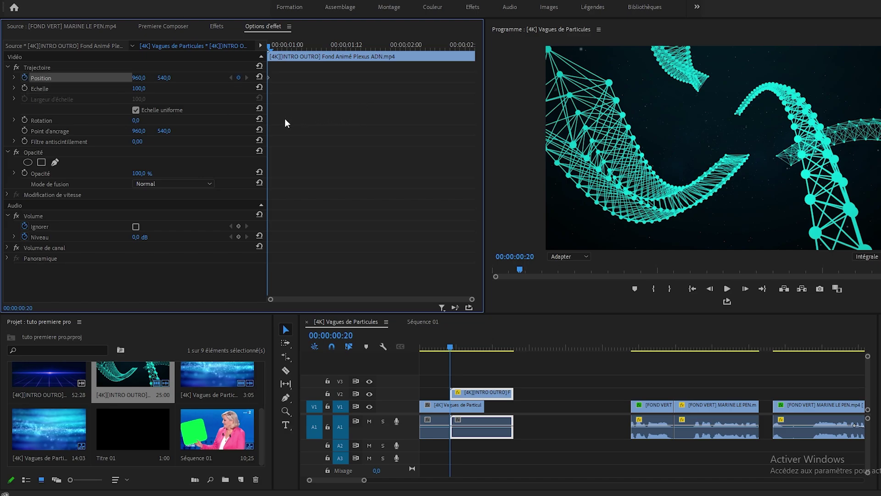
pyautogui.moveTo(137, 80); pyautogui.dragTo(563, 81)
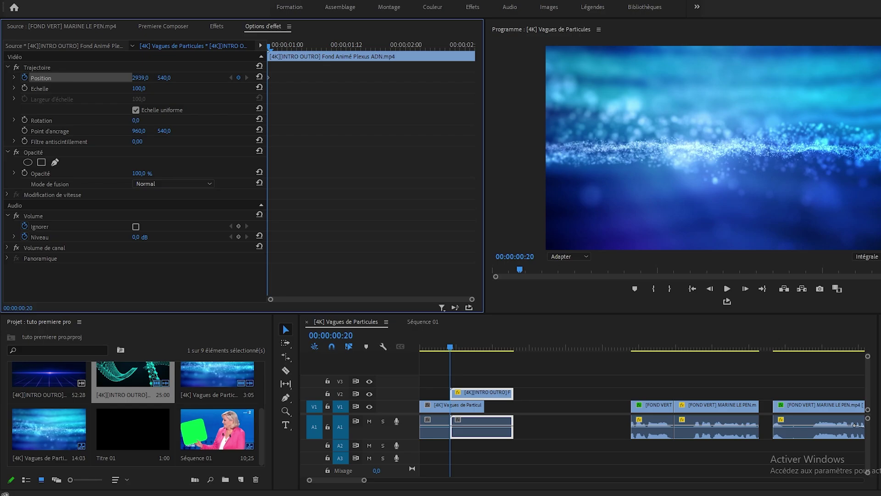
# - Add a Position keyframe at 00:00:01:11 with the horizontal position set to 960, and preview the slide-in from the clip's start
pyautogui.moveTo(307, 46); pyautogui.dragTo(343, 51)
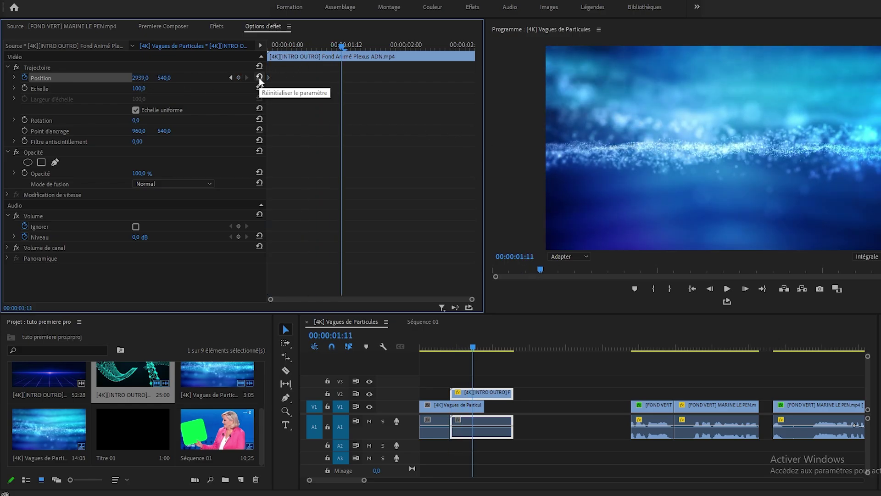
pyautogui.click(143, 78)
pyautogui.write('960')
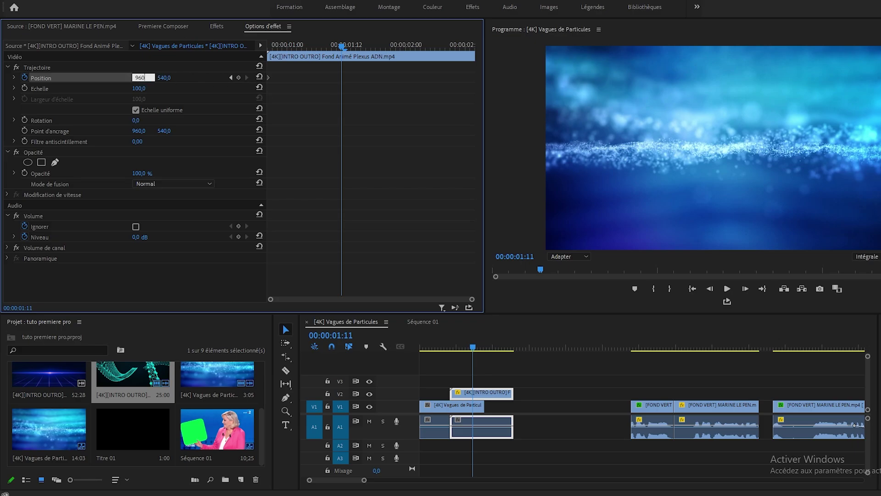
pyautogui.press('Return')
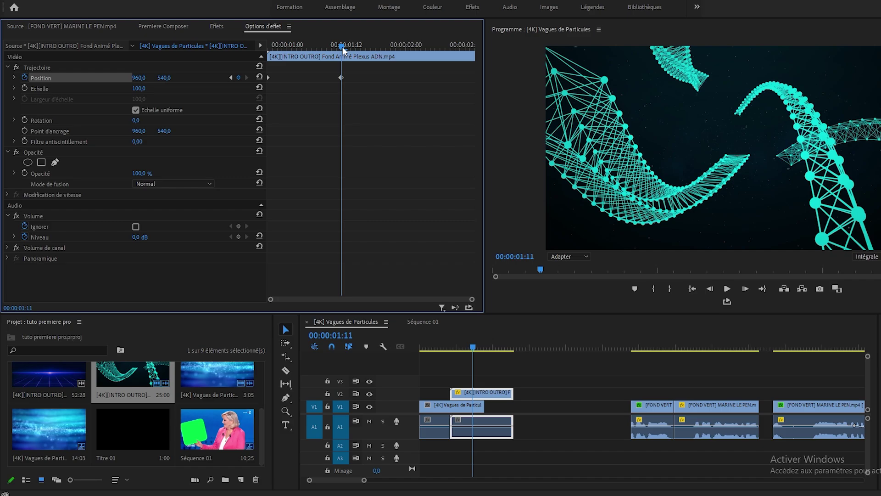
pyautogui.moveTo(340, 45); pyautogui.dragTo(263, 60)
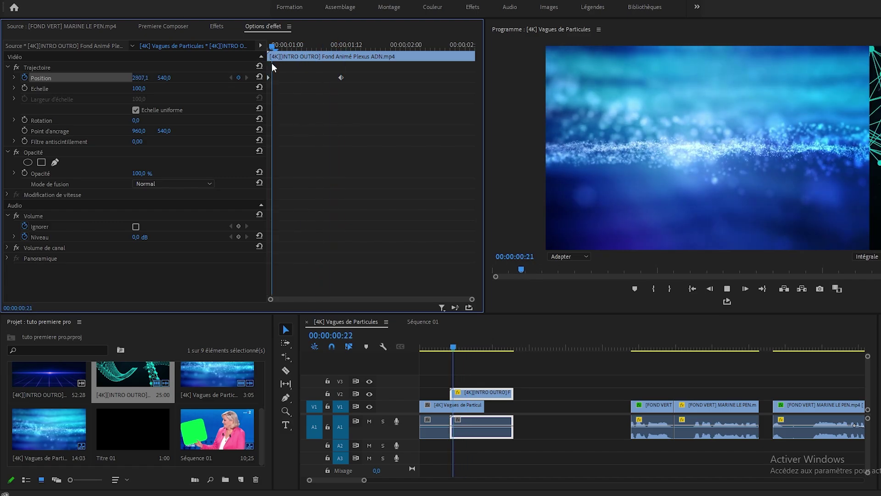
pyautogui.press('space')
pyautogui.moveTo(376, 45); pyautogui.dragTo(269, 54)
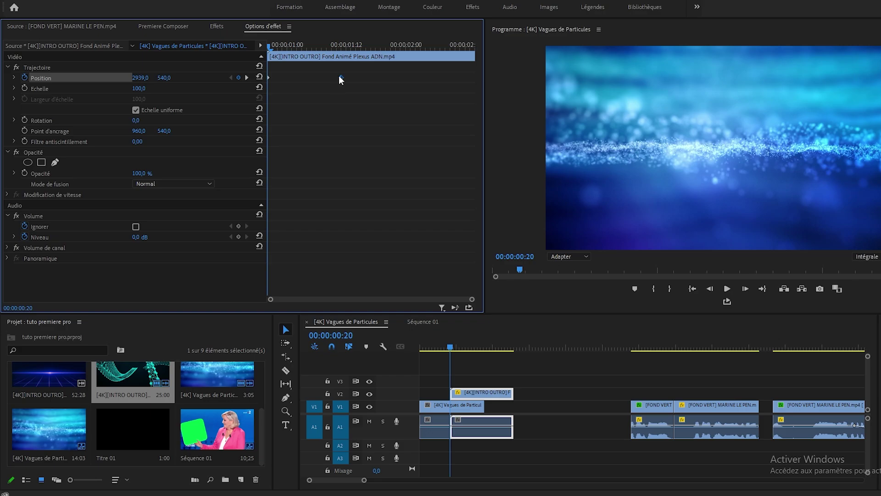
# - Move the second Position keyframe much closer to the first and play back the faster slide-in
pyautogui.moveTo(339, 78); pyautogui.dragTo(284, 78)
pyautogui.moveTo(399, 48); pyautogui.dragTo(283, 78)
pyautogui.press('space')
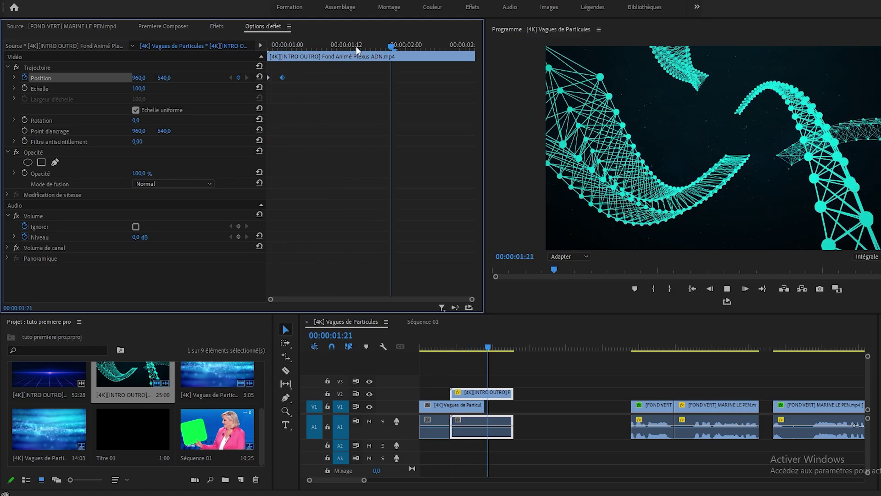
pyautogui.press('space')
pyautogui.press('space')
pyautogui.press('space')
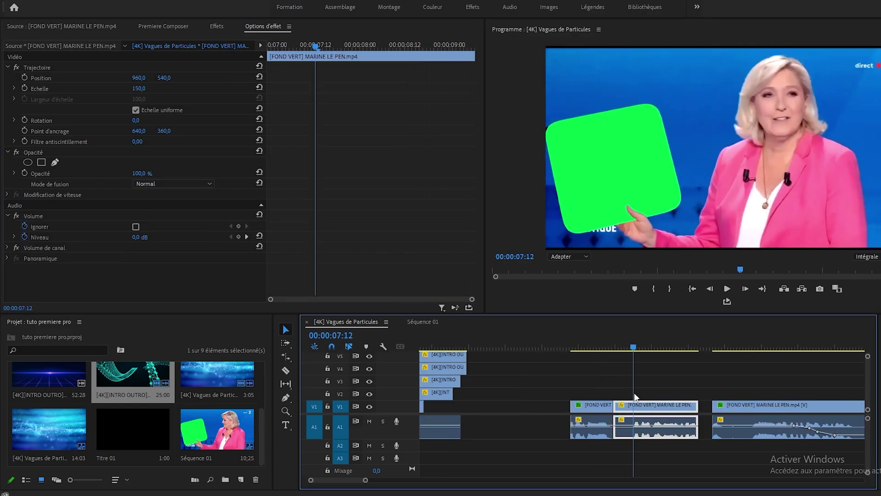
# - Nest the two adjacent FOND VERT clips after the gap on V1, with their audio, into a sequence named 1
pyautogui.moveTo(635, 394); pyautogui.dragTo(643, 434)
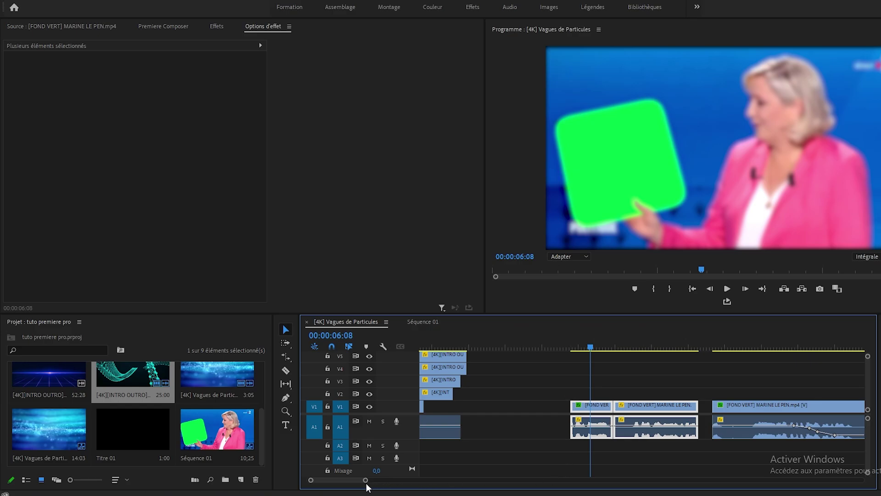
pyautogui.moveTo(365, 481); pyautogui.dragTo(391, 480)
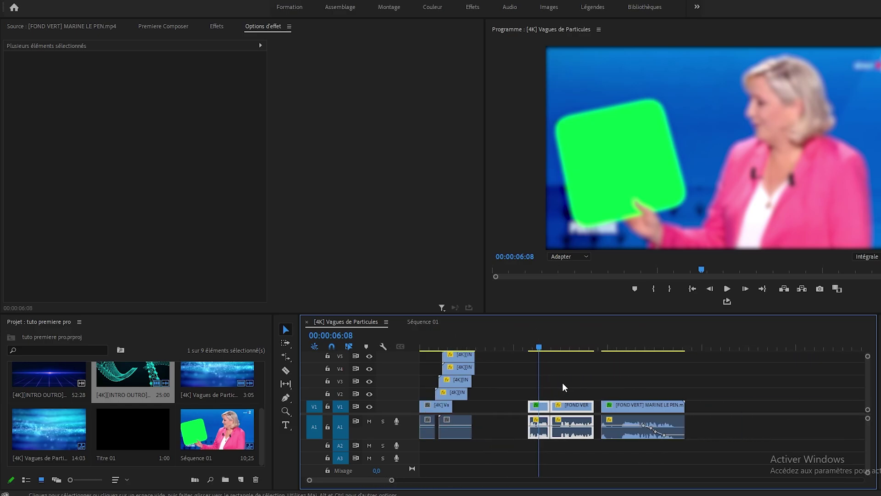
pyautogui.moveTo(578, 387); pyautogui.dragTo(546, 439)
pyautogui.rightClick(542, 414)
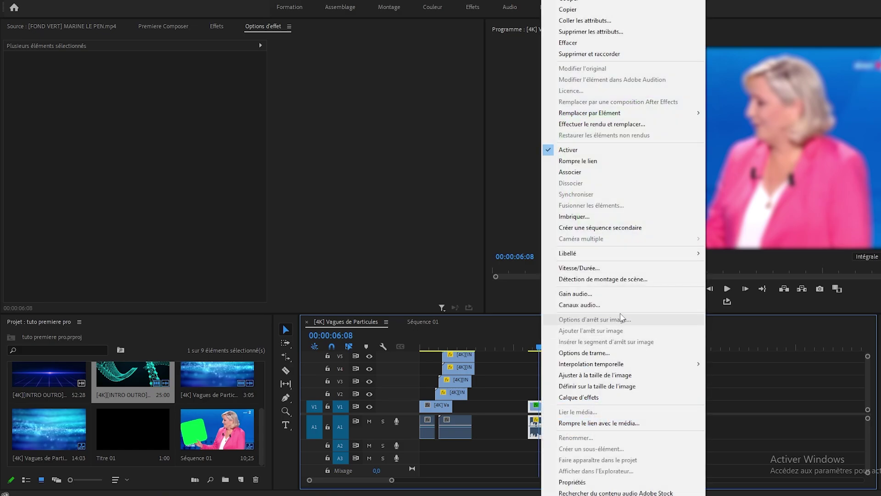
pyautogui.click(598, 218)
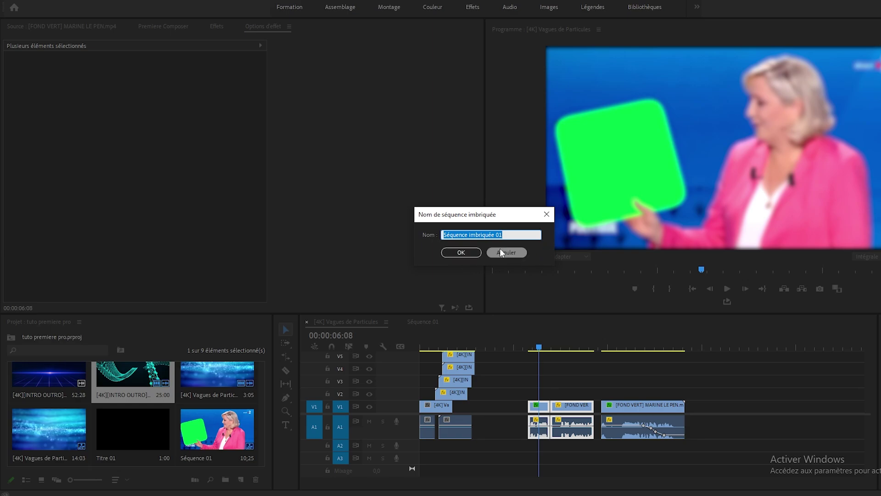
pyautogui.moveTo(520, 234); pyautogui.dragTo(439, 235)
pyautogui.write('1')
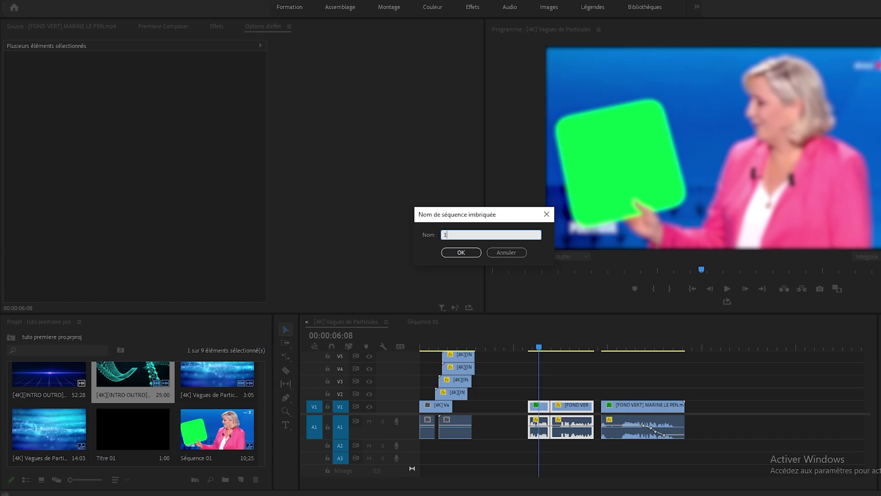
pyautogui.press('Return')
# - Open nested sequence 1, examine the two clips inside it and return to the [4K] Vagues de Particules sequence
pyautogui.click(557, 407)
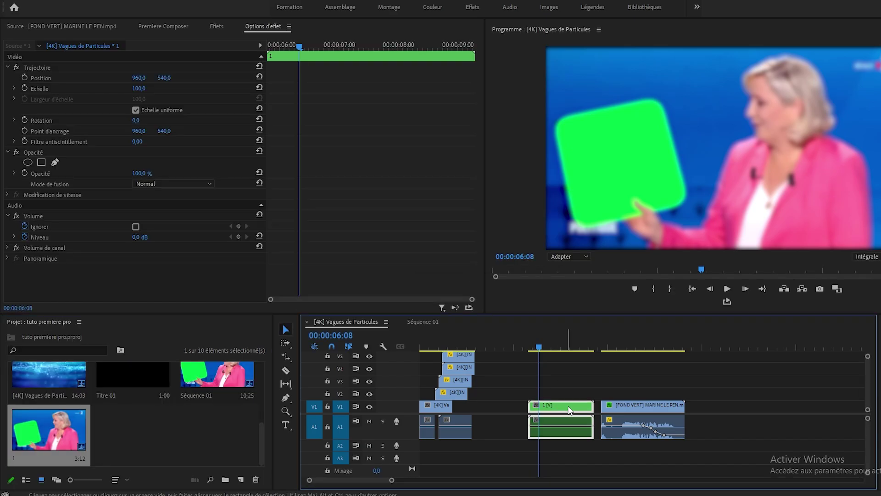
pyautogui.click(556, 347)
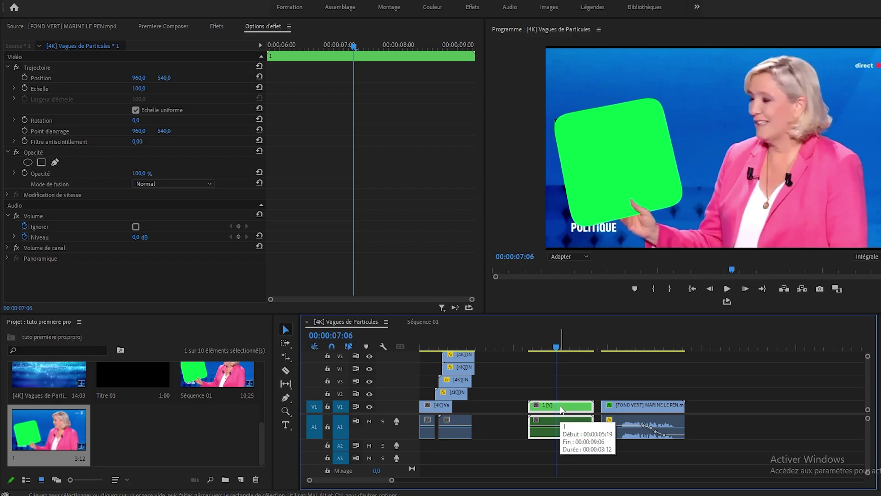
pyautogui.doubleClick(561, 407)
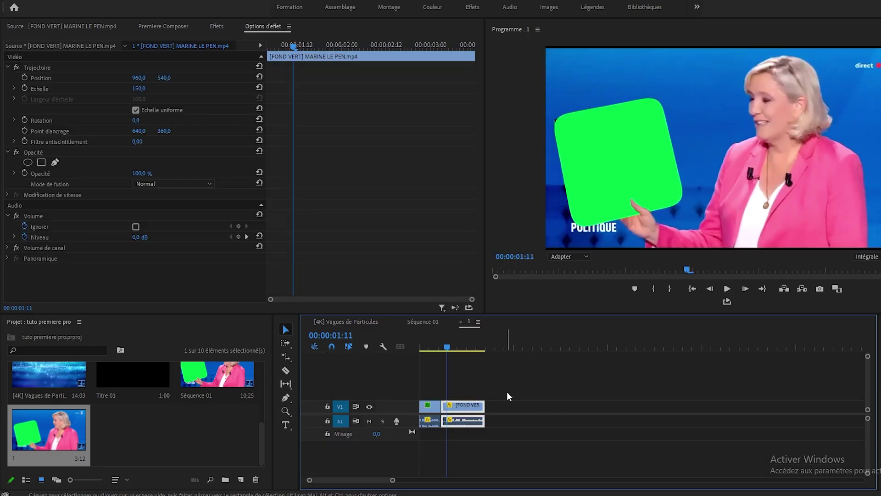
pyautogui.moveTo(507, 392); pyautogui.dragTo(432, 433)
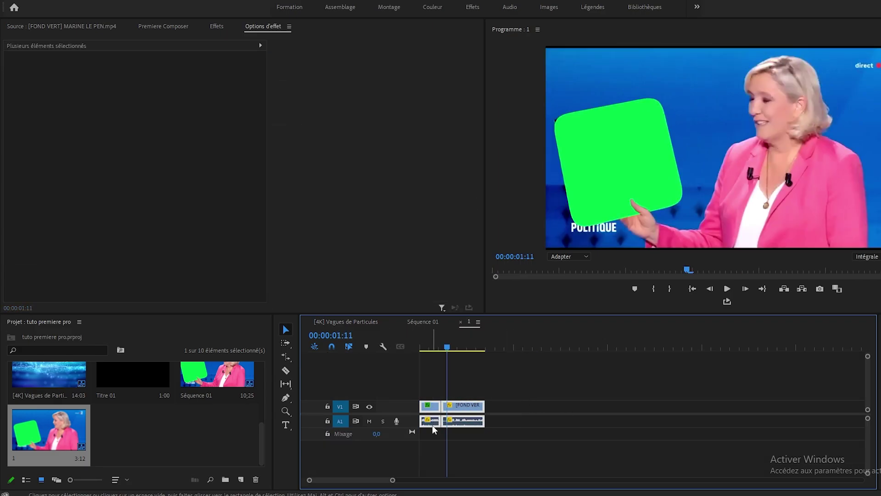
pyautogui.moveTo(447, 348)
pyautogui.mouseDown()
pyautogui.moveTo(422, 349)
pyautogui.moveTo(459, 353)
pyautogui.mouseUp()
pyautogui.click(346, 322)
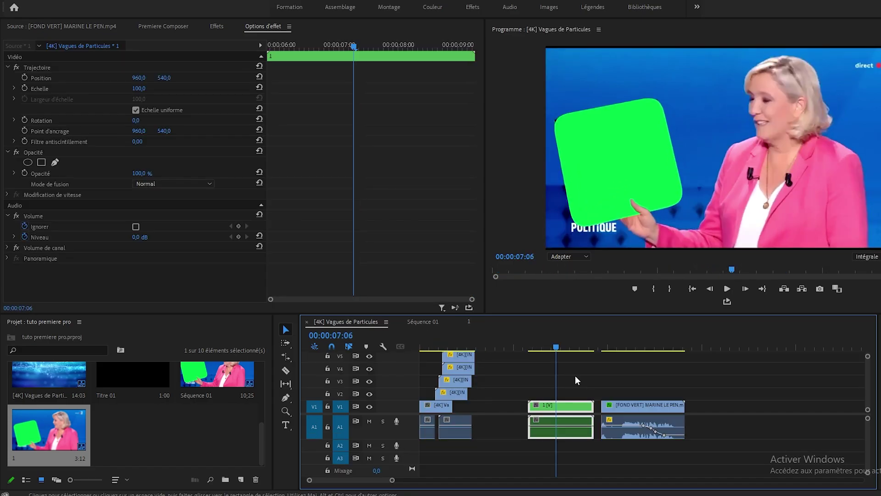
# - Move the playhead between the edit points and scrub over the nested clip to 00:00:06:14
pyautogui.click(569, 378)
pyautogui.click(580, 406)
pyautogui.moveTo(602, 350); pyautogui.dragTo(588, 423)
pyautogui.press('Up')
pyautogui.press('Down')
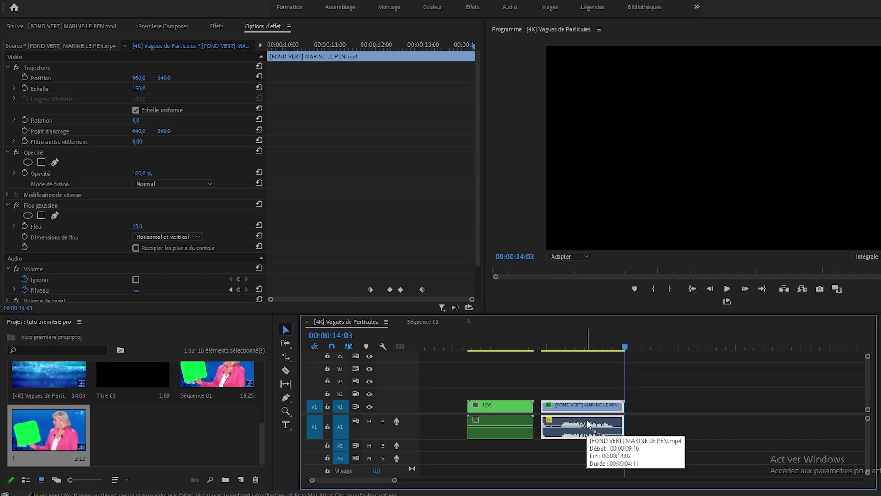
pyautogui.press('Up')
pyautogui.press('Home')
pyautogui.moveTo(489, 348); pyautogui.dragTo(545, 351)
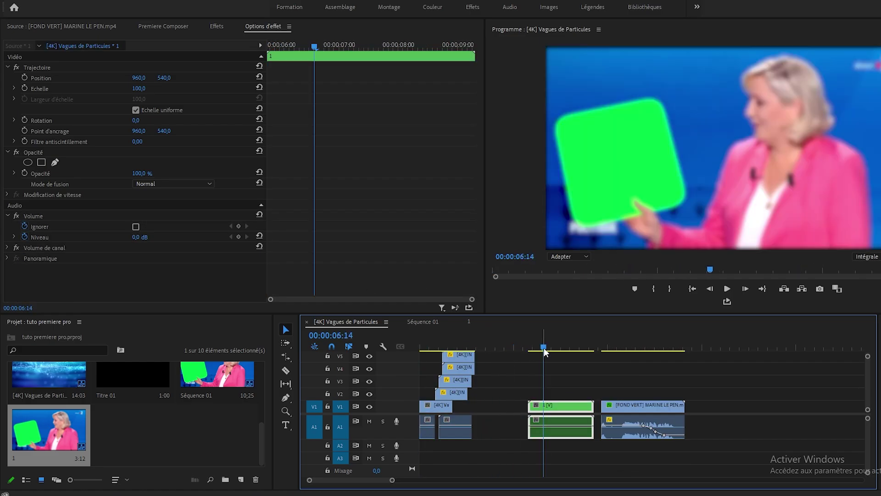
# - Close the timeline gaps by moving the nested clip right after the Plexus clips and the last FOND VERT clip against its end
pyautogui.press('Up')
pyautogui.press('Up')
pyautogui.moveTo(746, 390); pyautogui.dragTo(518, 408)
pyautogui.click(636, 388)
pyautogui.click(630, 415)
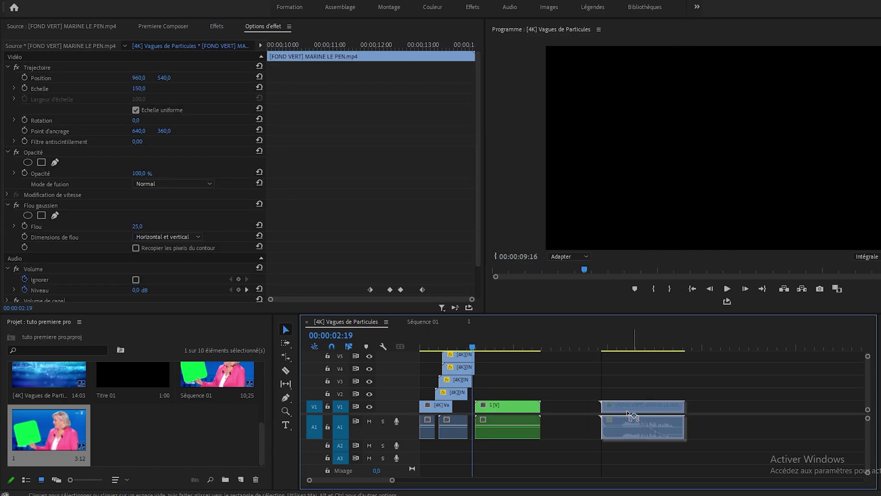
pyautogui.moveTo(633, 416); pyautogui.dragTo(572, 416)
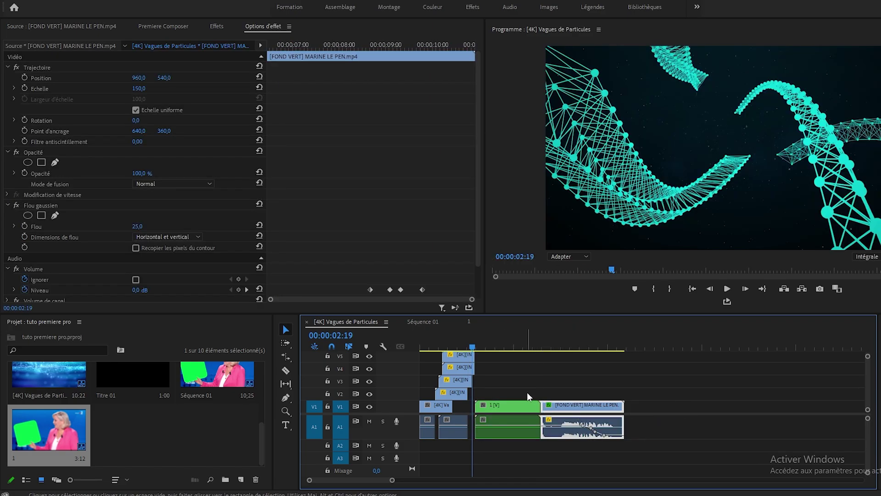
# - Open the media export settings for the sequence and review the available formats and H.264 presets
pyautogui.click(6, 3)
pyautogui.moveTo(70, 307)
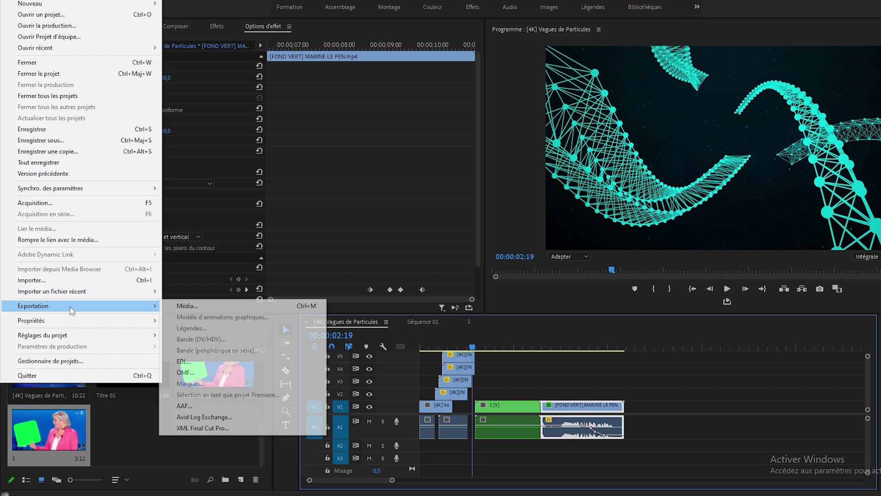
pyautogui.click(177, 306)
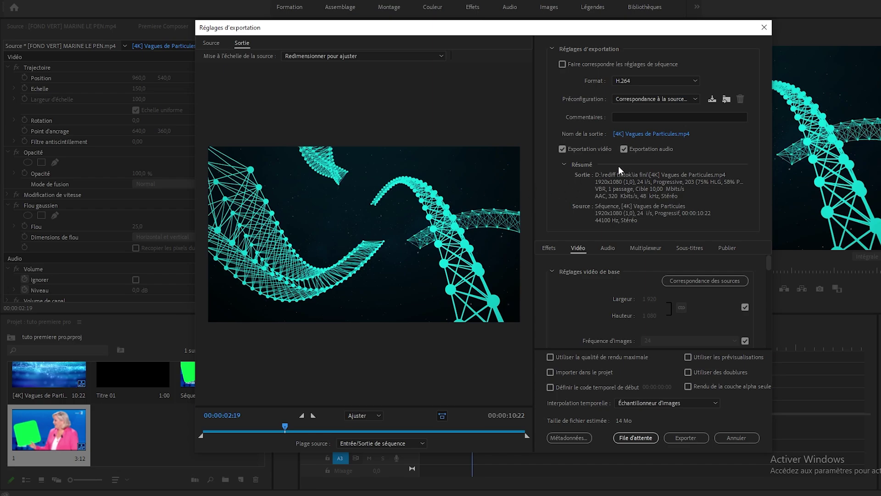
pyautogui.click(633, 82)
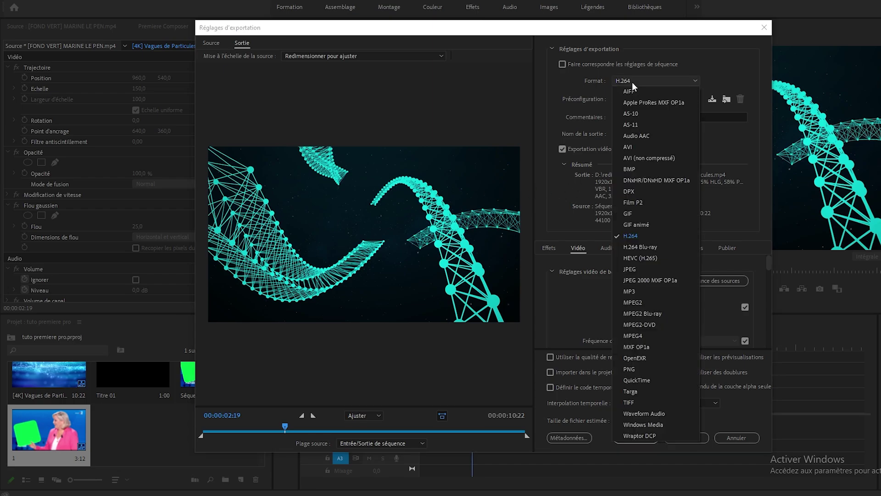
pyautogui.click(632, 82)
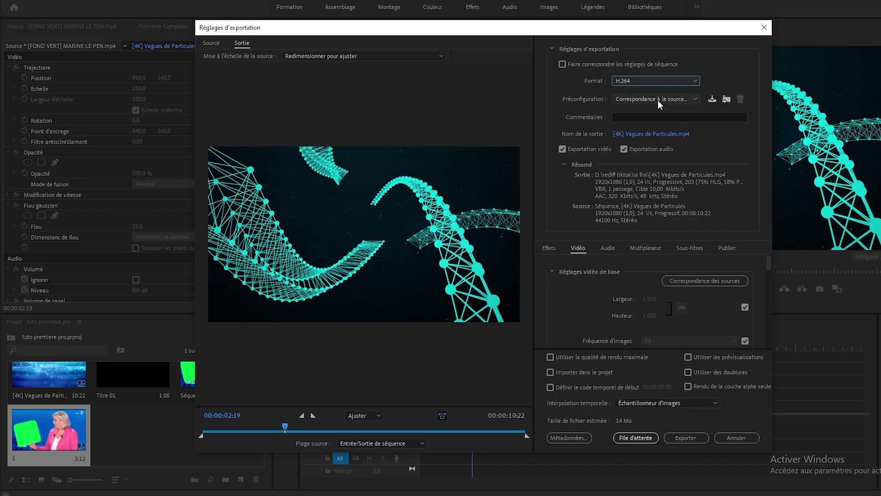
pyautogui.click(648, 100)
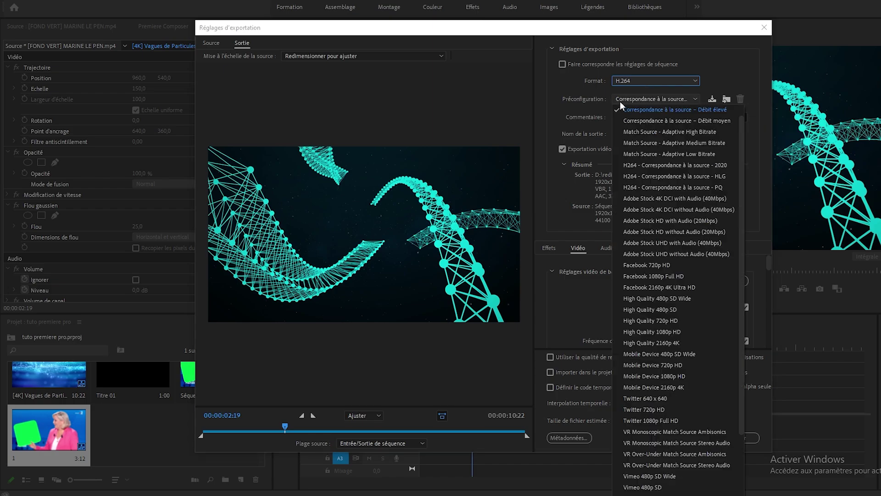
pyautogui.click(648, 101)
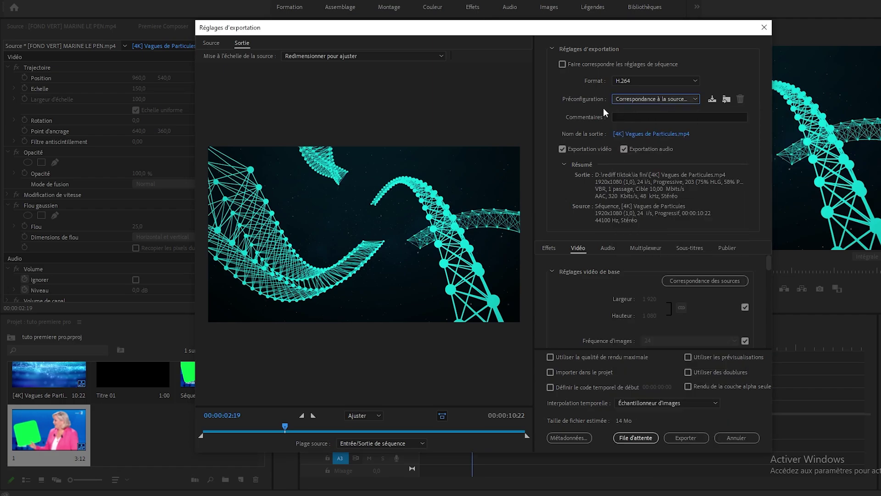
# - Set a custom export range from 00:00:00:03 to 00:00:10:22 with in and out points
pyautogui.moveTo(301, 427); pyautogui.dragTo(206, 427)
pyautogui.click(302, 415)
pyautogui.click(313, 416)
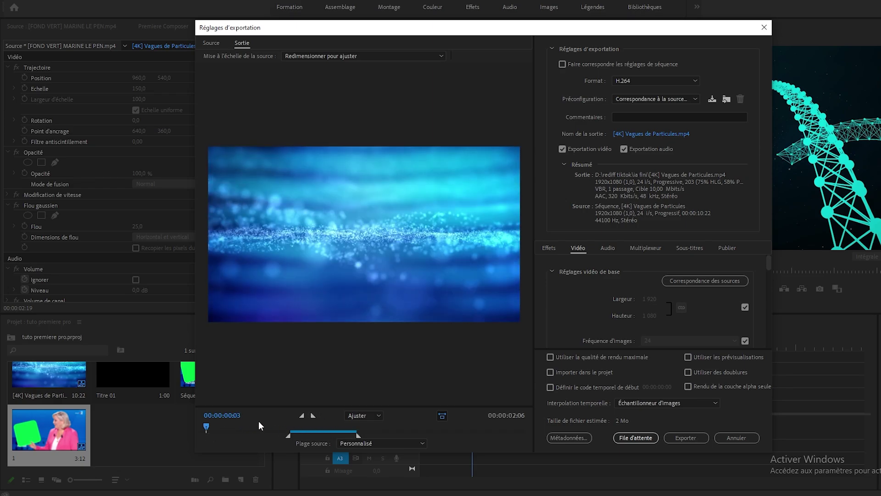
pyautogui.click(303, 415)
pyautogui.moveTo(376, 428); pyautogui.dragTo(525, 428)
pyautogui.click(313, 415)
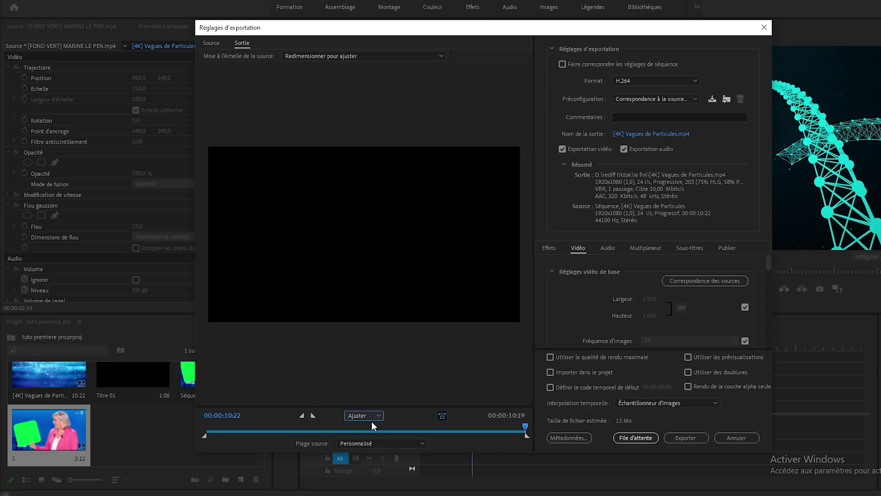
# - Enlarge the export preview to 150 %, scrub to 00:00:03:18 and return the preview zoom to Ajuster
pyautogui.click(358, 417)
pyautogui.click(366, 368)
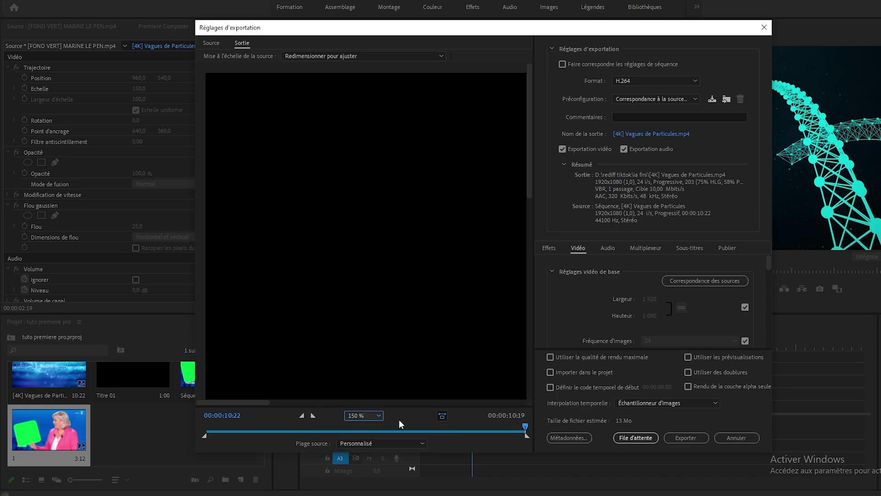
pyautogui.click(398, 430)
pyautogui.moveTo(398, 428); pyautogui.dragTo(314, 428)
pyautogui.click(365, 416)
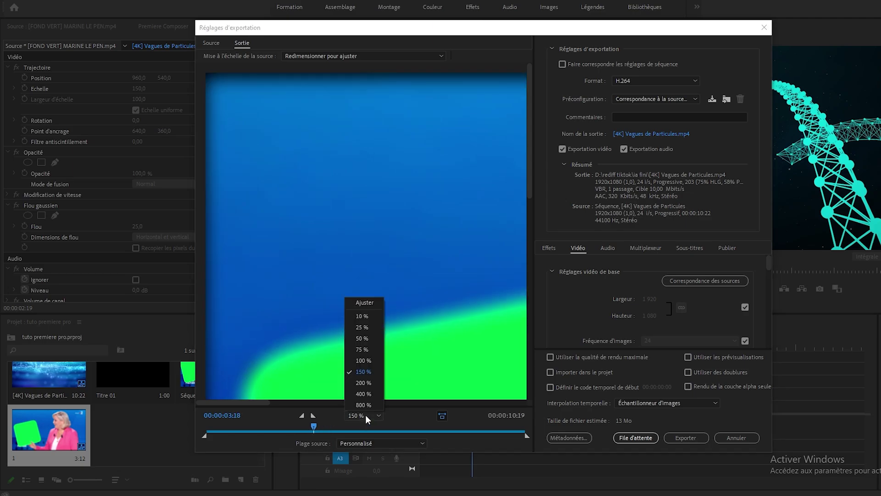
pyautogui.click(363, 303)
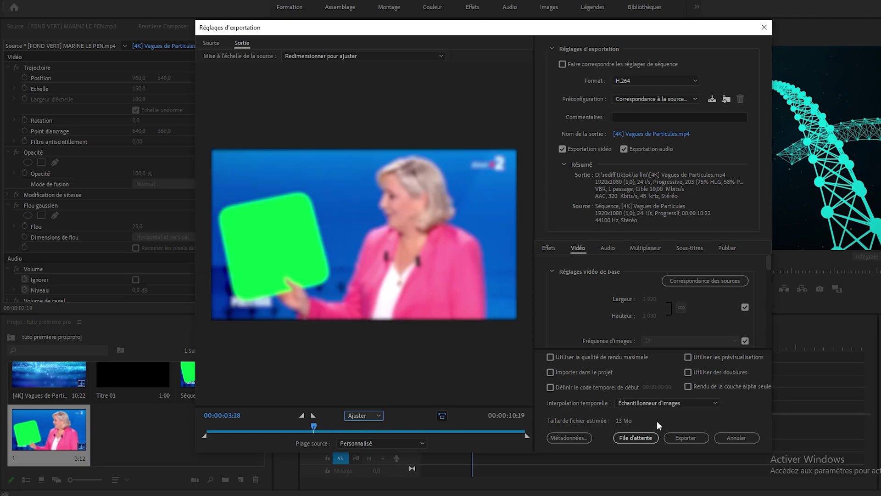
# - Review the export effects options and the video settings down to the Réglages du débit section
pyautogui.click(549, 248)
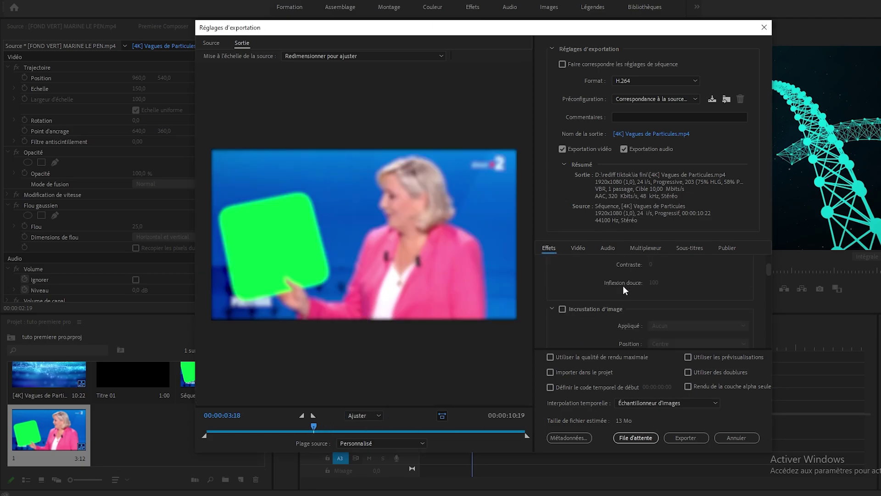
pyautogui.click(578, 248)
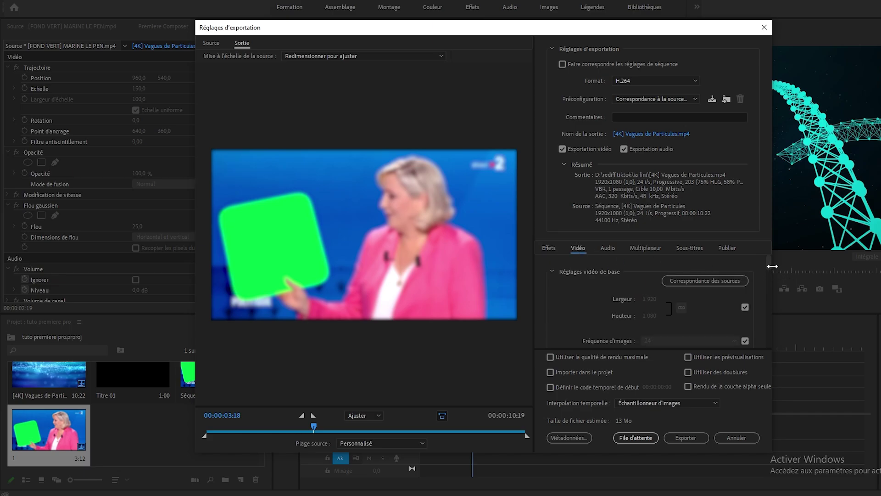
pyautogui.moveTo(773, 267); pyautogui.dragTo(772, 329)
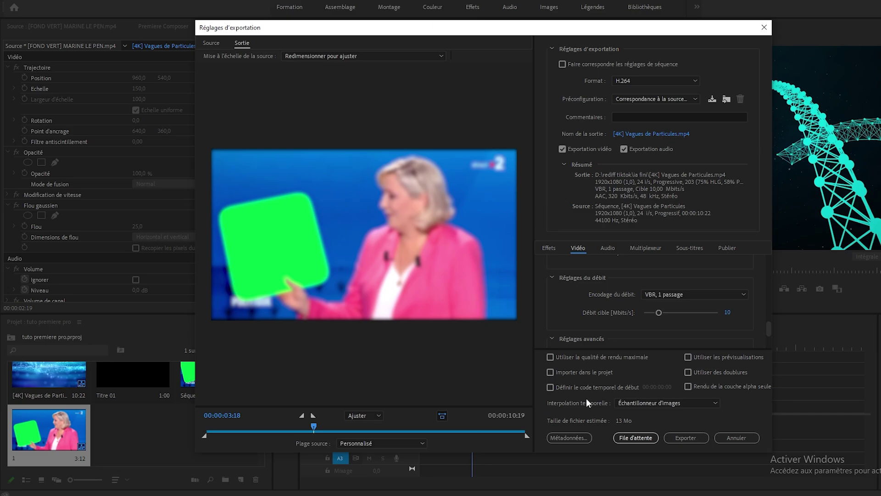
# - Try target bitrates of 45,22 and 3,94 Mbit/s for the export, and settle on 10 Mbit/s
pyautogui.moveTo(668, 310); pyautogui.dragTo(712, 313)
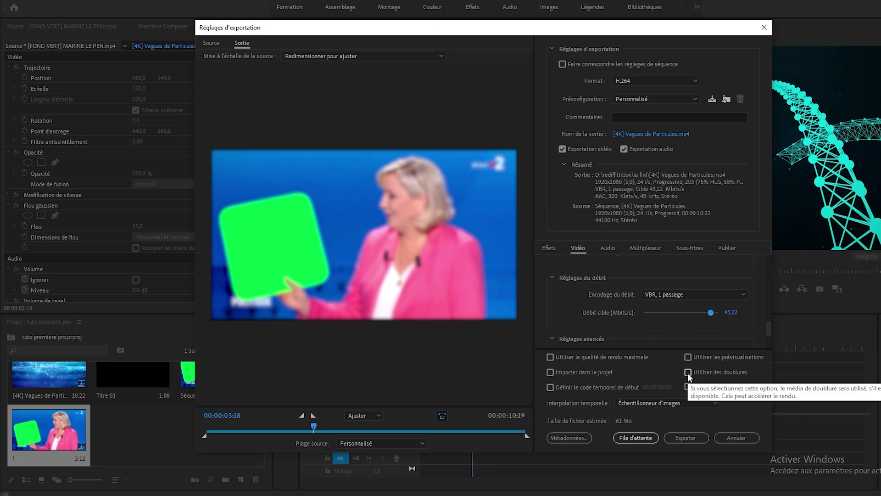
pyautogui.click(650, 312)
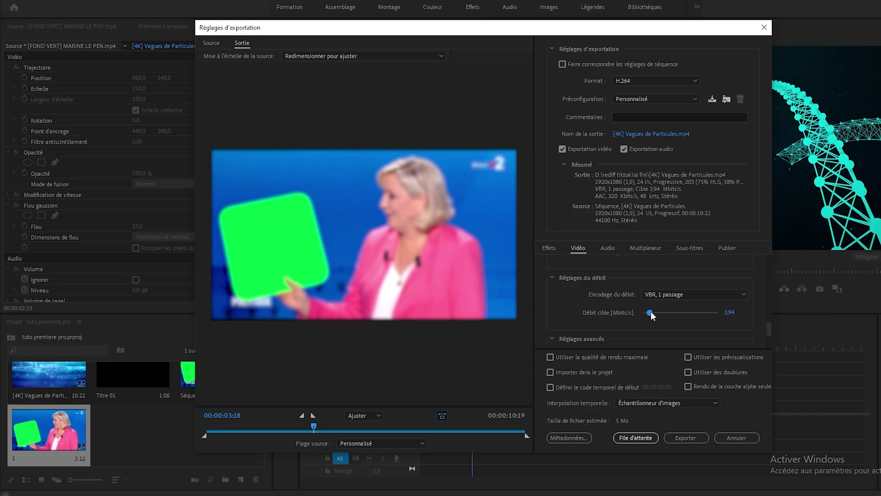
pyautogui.click(730, 313)
pyautogui.write('10')
pyautogui.press('Return')
# - Review the maximum resolution option and the audio format settings, and enable Utiliser la qualité de rendu maximale for the export
pyautogui.moveTo(768, 334); pyautogui.dragTo(771, 274)
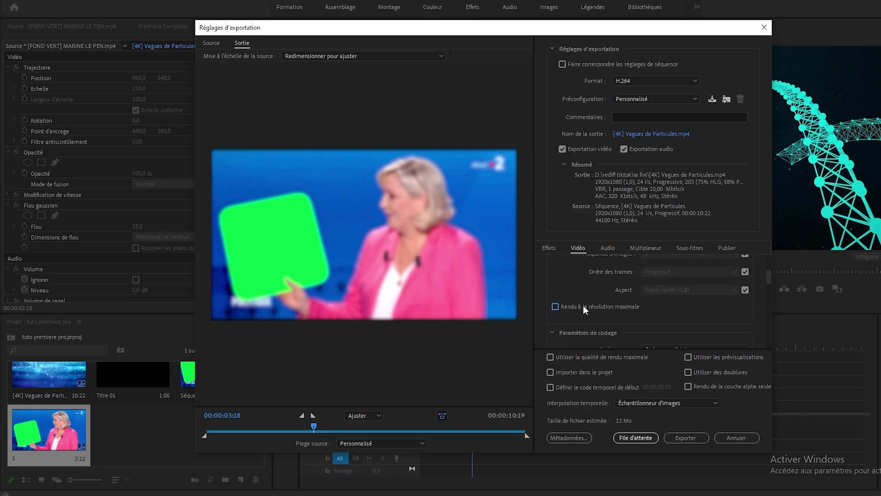
pyautogui.click(595, 308)
pyautogui.moveTo(770, 282)
pyautogui.mouseDown()
pyautogui.moveTo(790, 276)
pyautogui.moveTo(770, 282)
pyautogui.moveTo(767, 335)
pyautogui.moveTo(755, 279)
pyautogui.mouseUp()
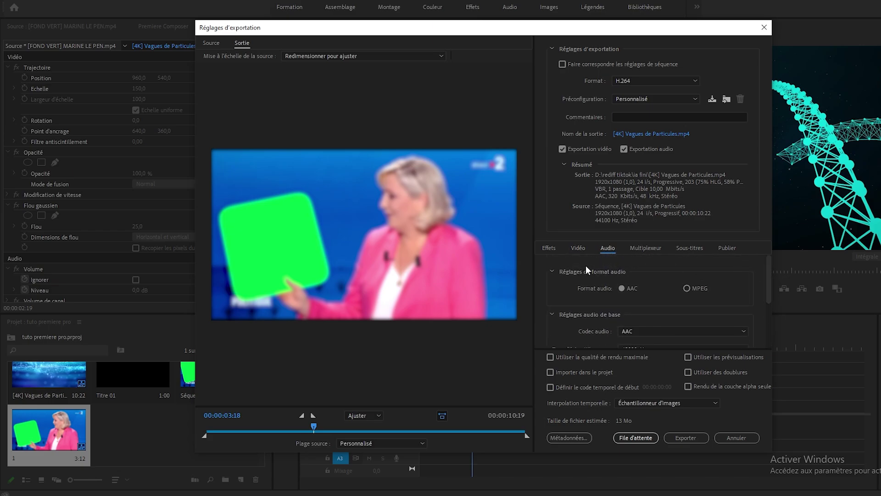
pyautogui.click(578, 251)
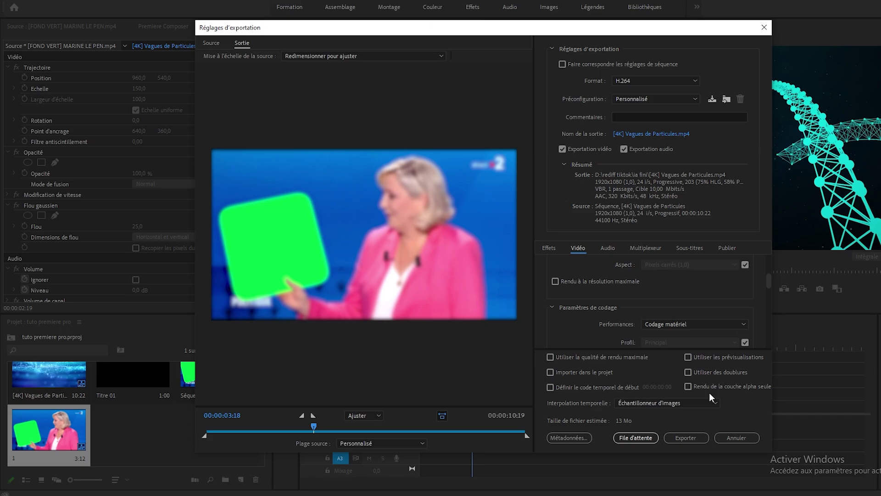
pyautogui.click(564, 356)
# - Confirm [4K] Vagues de Particules as the MP4 output file name in the ia fini folder and leave the export settings
pyautogui.click(647, 441)
pyautogui.click(648, 134)
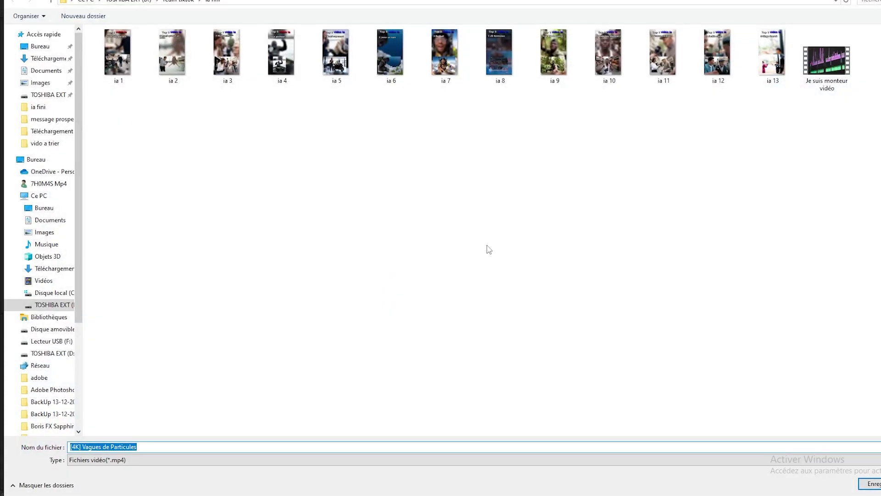
pyautogui.press('Return')
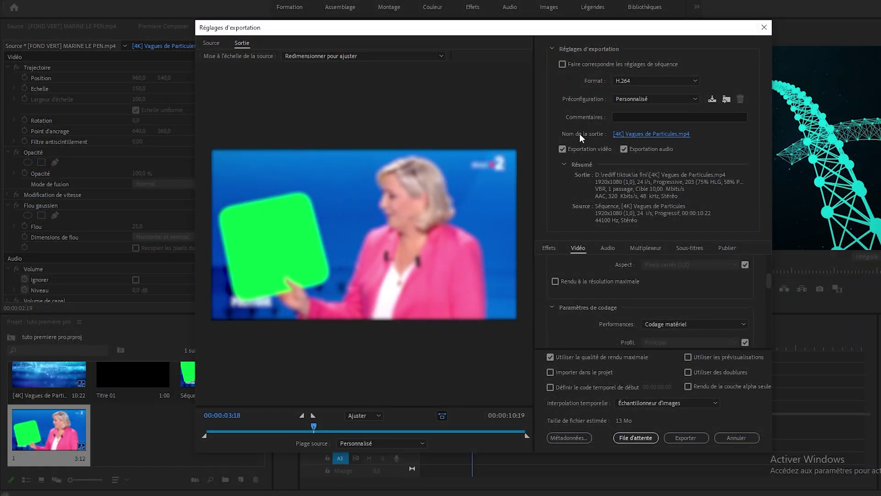
pyautogui.click(643, 134)
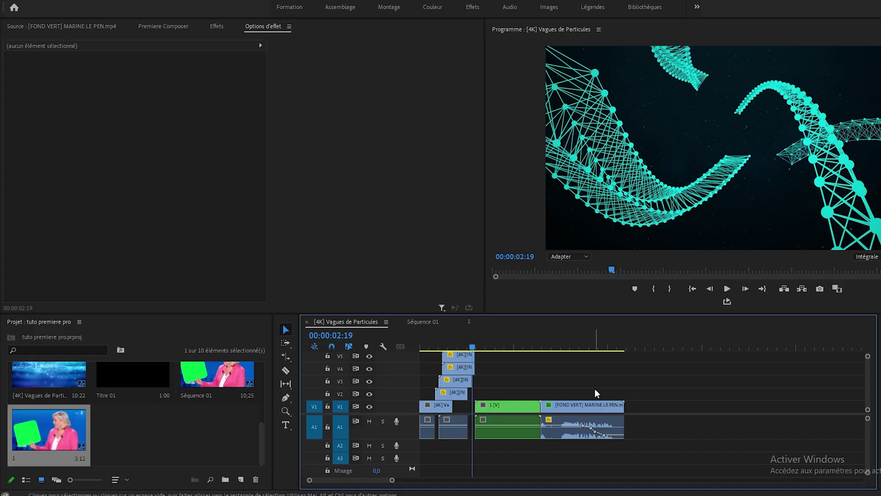
# - Save the project and look over the available project saving commands
pyautogui.hotkey('ctrl', 's')
pyautogui.click(6, 1)
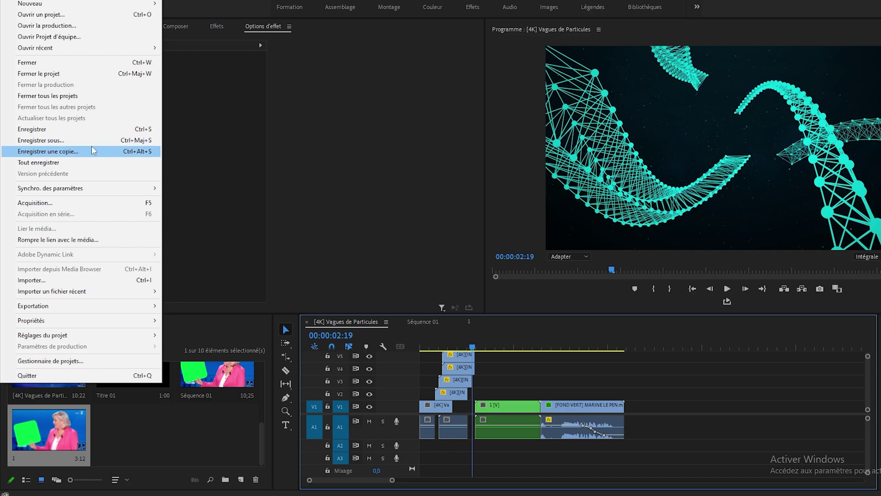
pyautogui.click(681, 409)
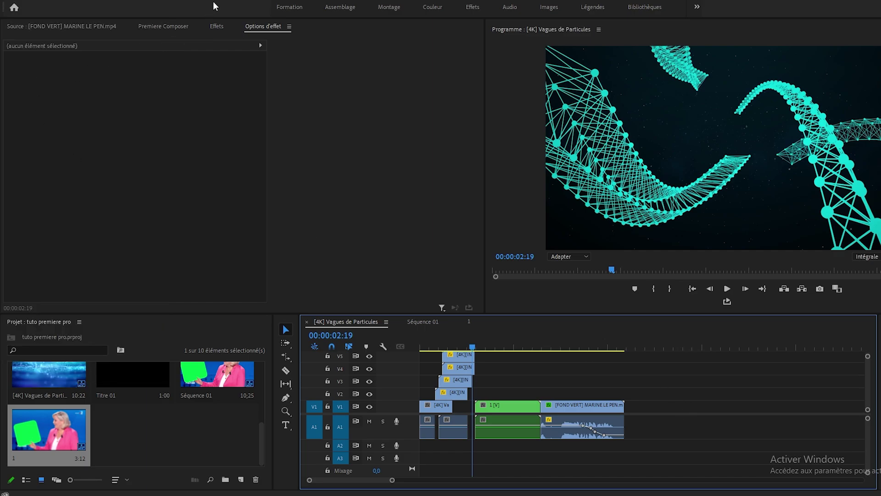
# - Examine the application keyboard shortcuts and their tool assignments, close the shortcut editor and show the source monitor
pyautogui.click(38, 0)
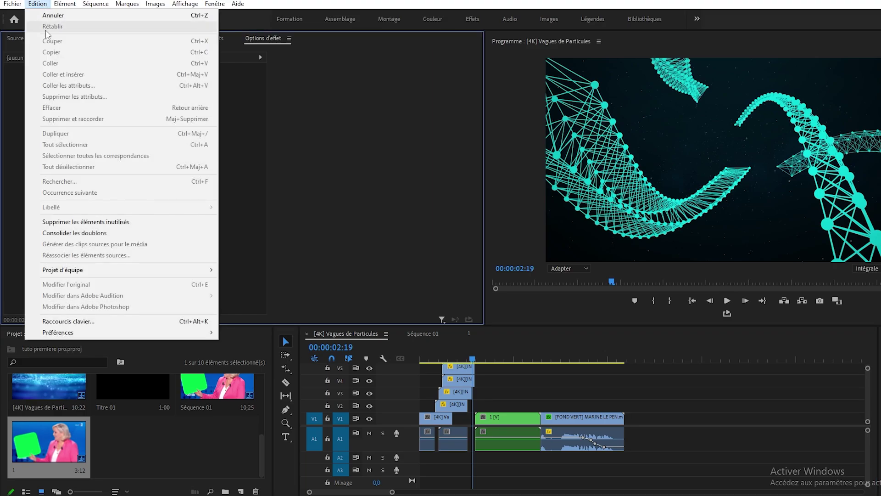
pyautogui.click(118, 322)
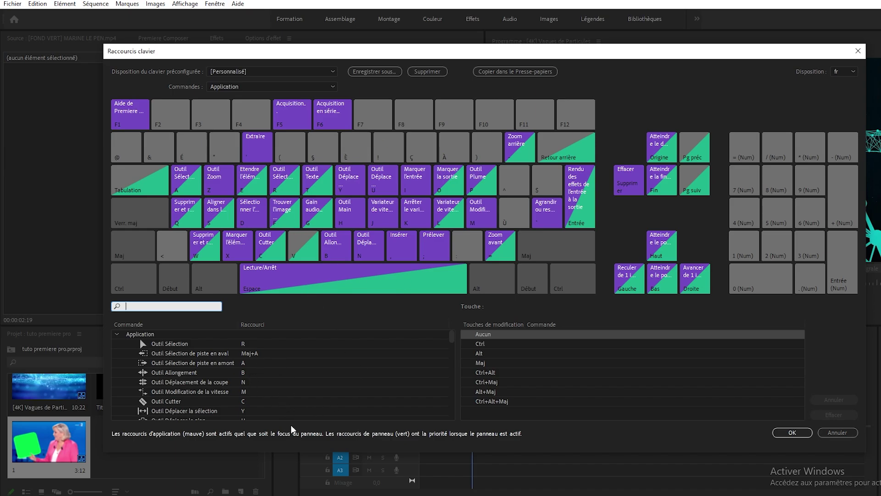
pyautogui.scroll(-3, 308, 386)
pyautogui.scroll(3, 294, 393)
pyautogui.click(786, 435)
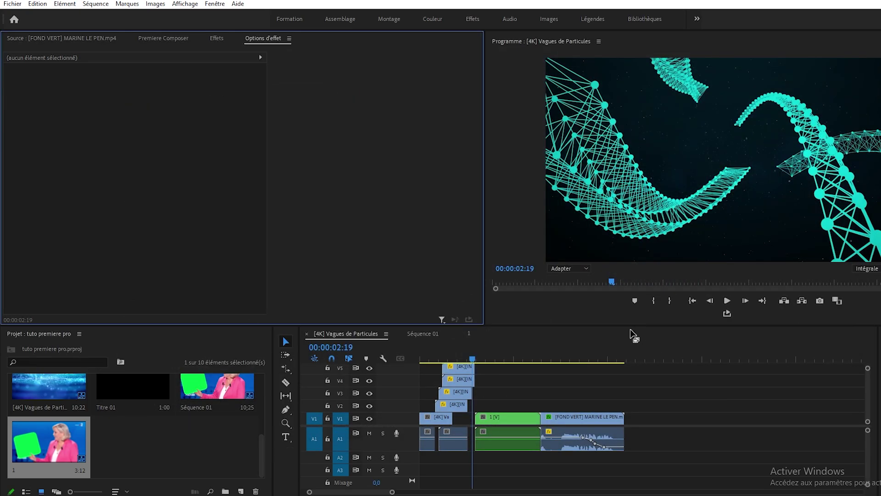
pyautogui.hotkey('shift', '2')
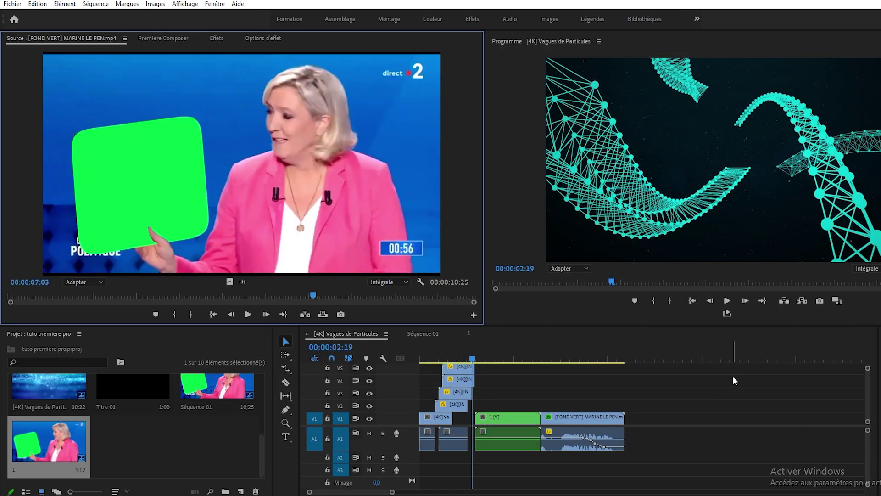